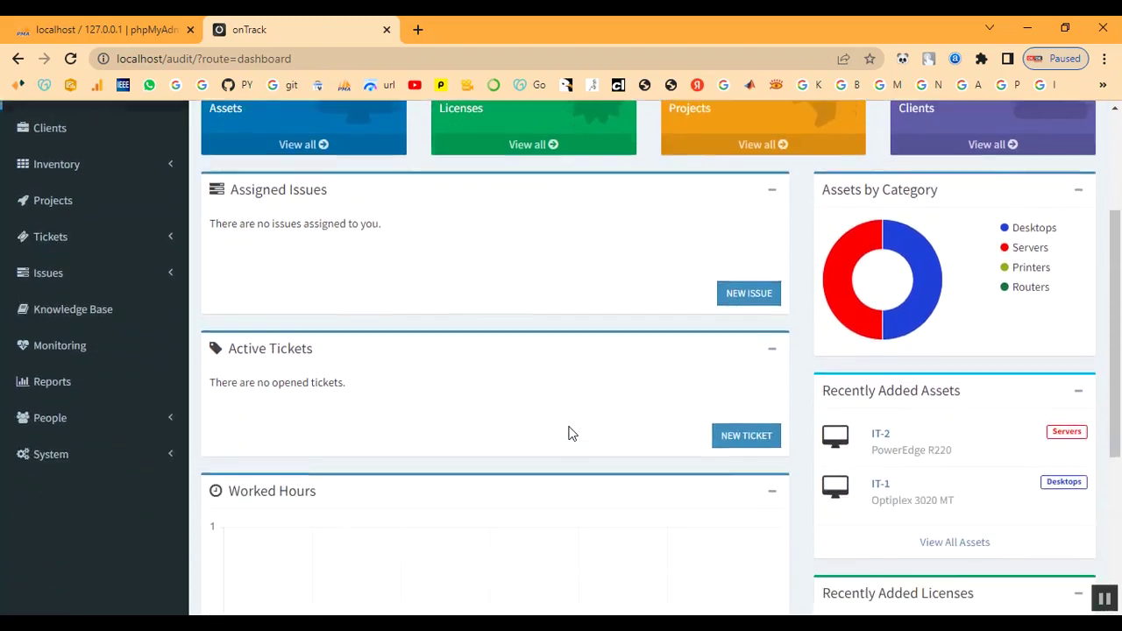
Start a new client in the Clients list and name it 'Client'
scroll(568, 436, up, 2)
scroll(567, 538, up, 3)
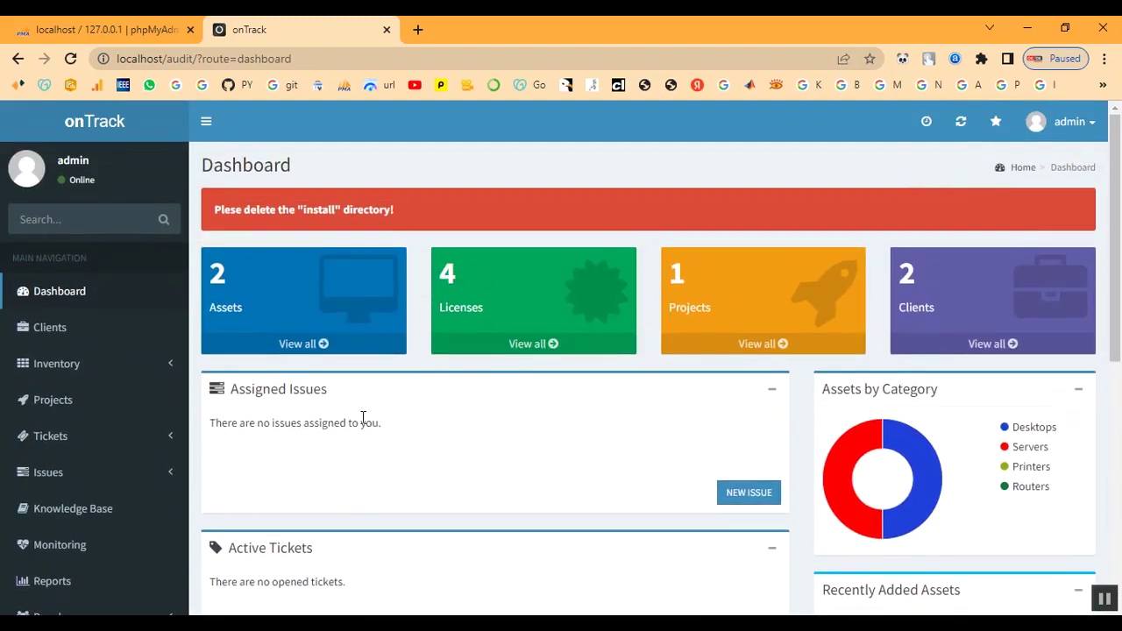
scroll(363, 419, down, 5)
scroll(952, 561, down, 1)
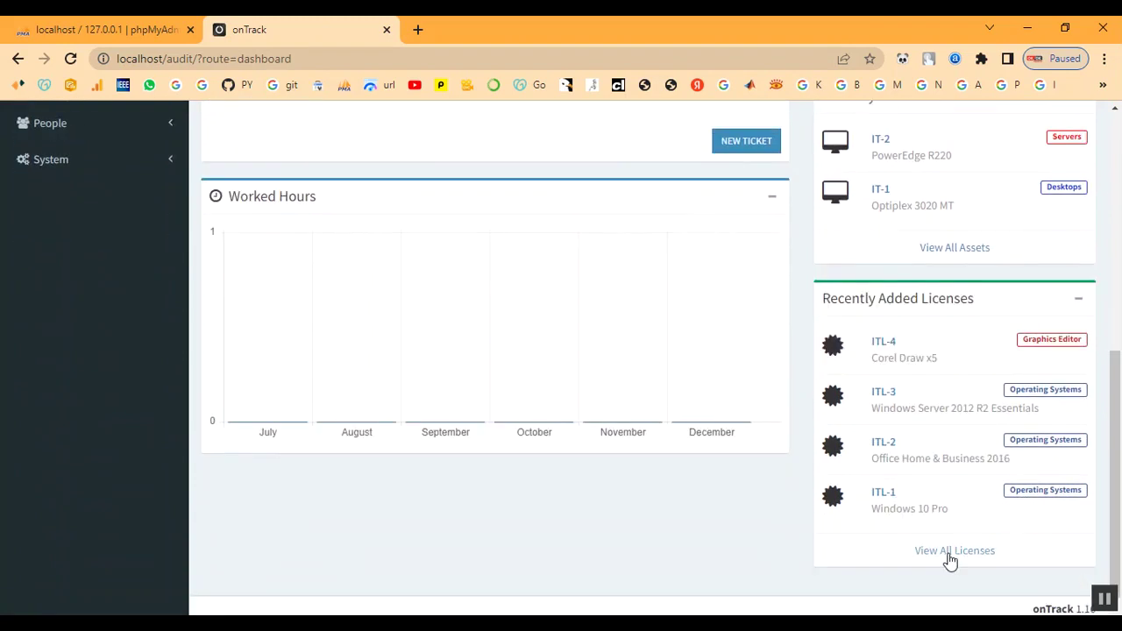
scroll(951, 561, up, 3)
scroll(952, 561, up, 3)
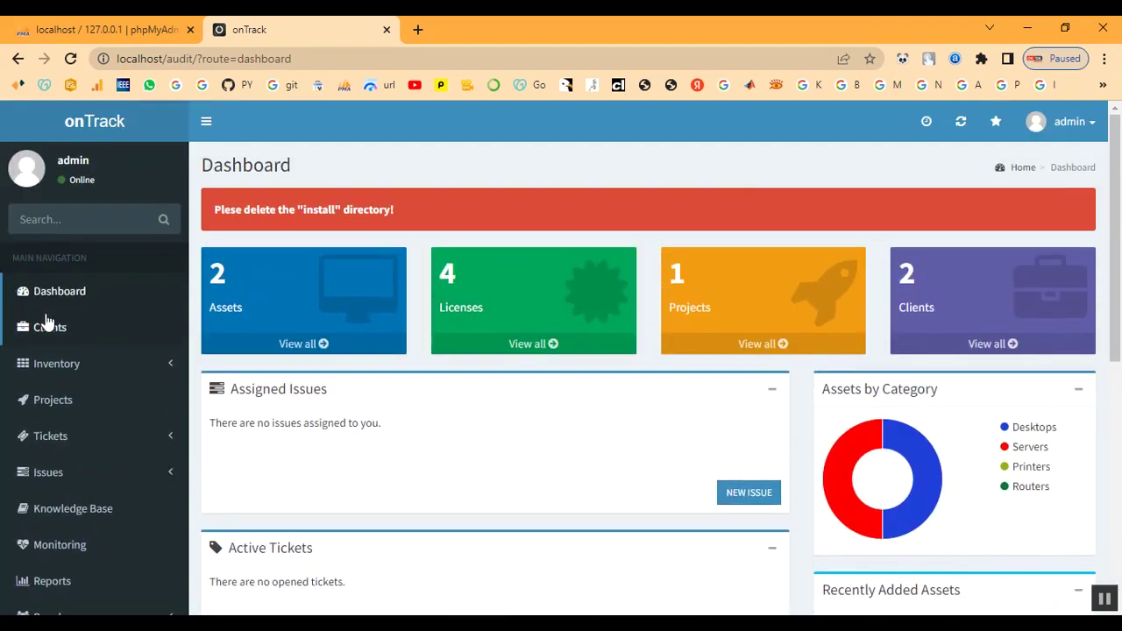
click(54, 337)
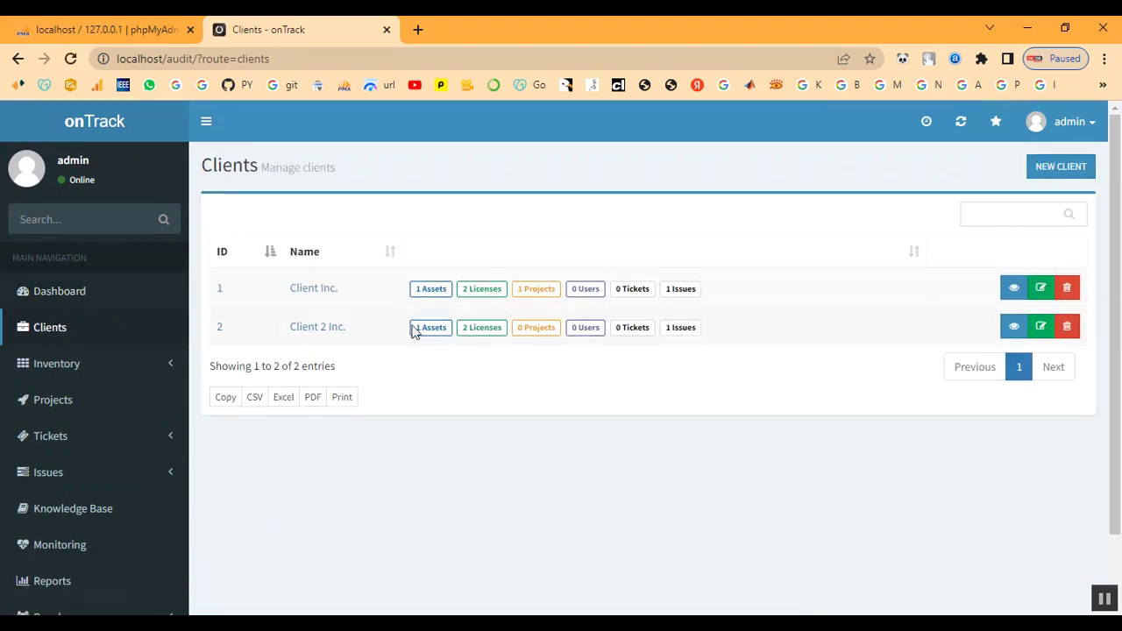
click(1061, 175)
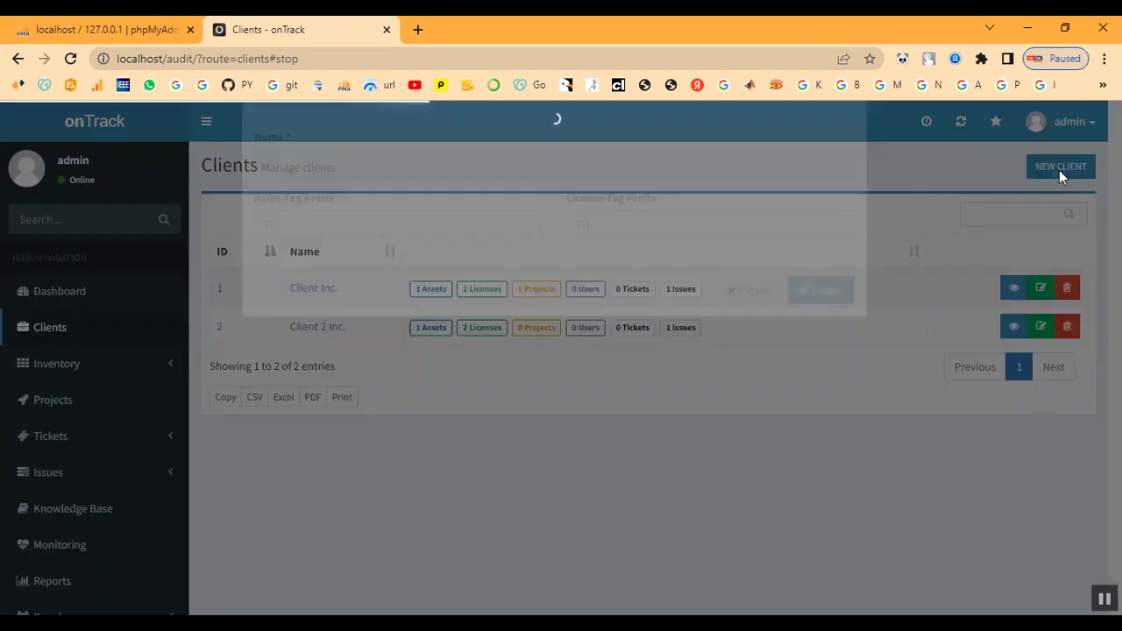
click(340, 220)
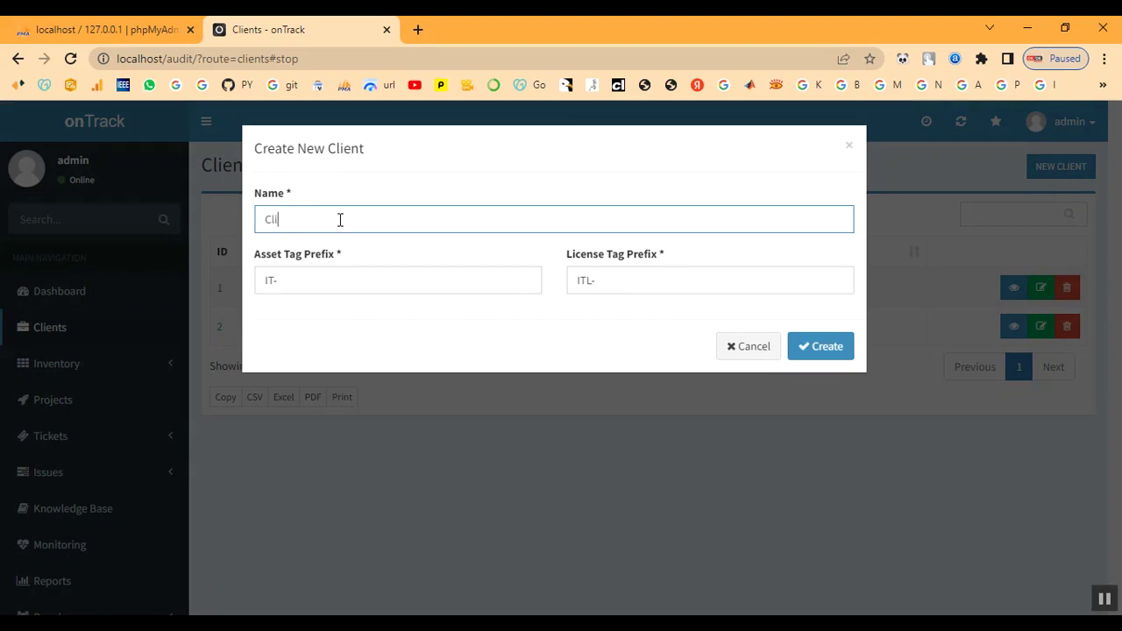
text(Client)
Set tag prefixes IT-TN33 and ITL-33, create the client, and open its summary page
click(339, 288)
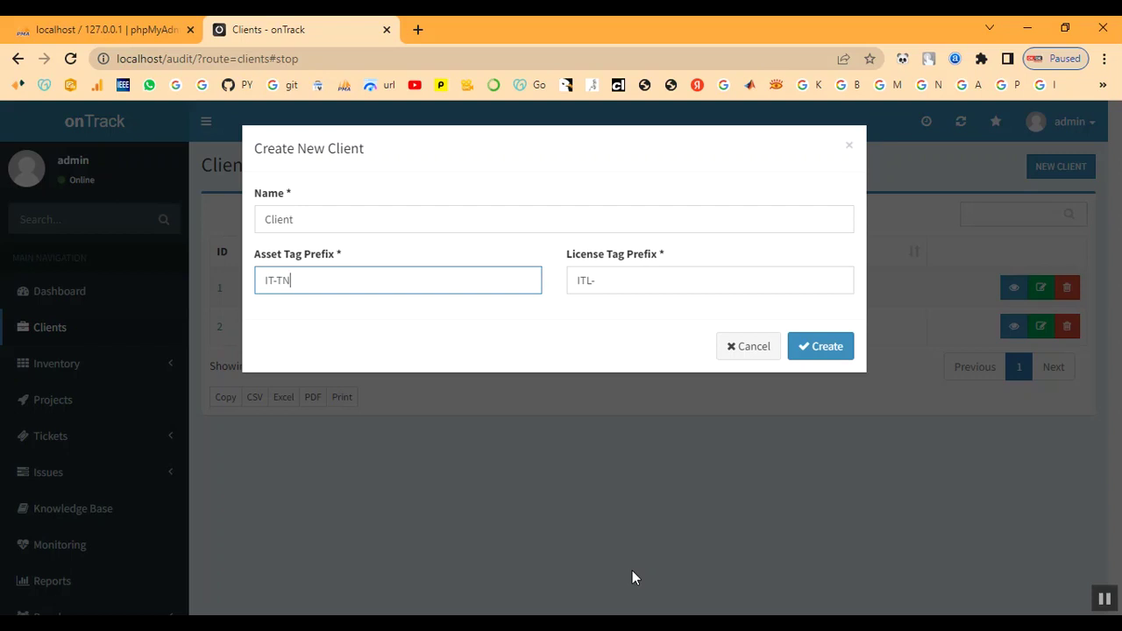
text(33)
click(602, 282)
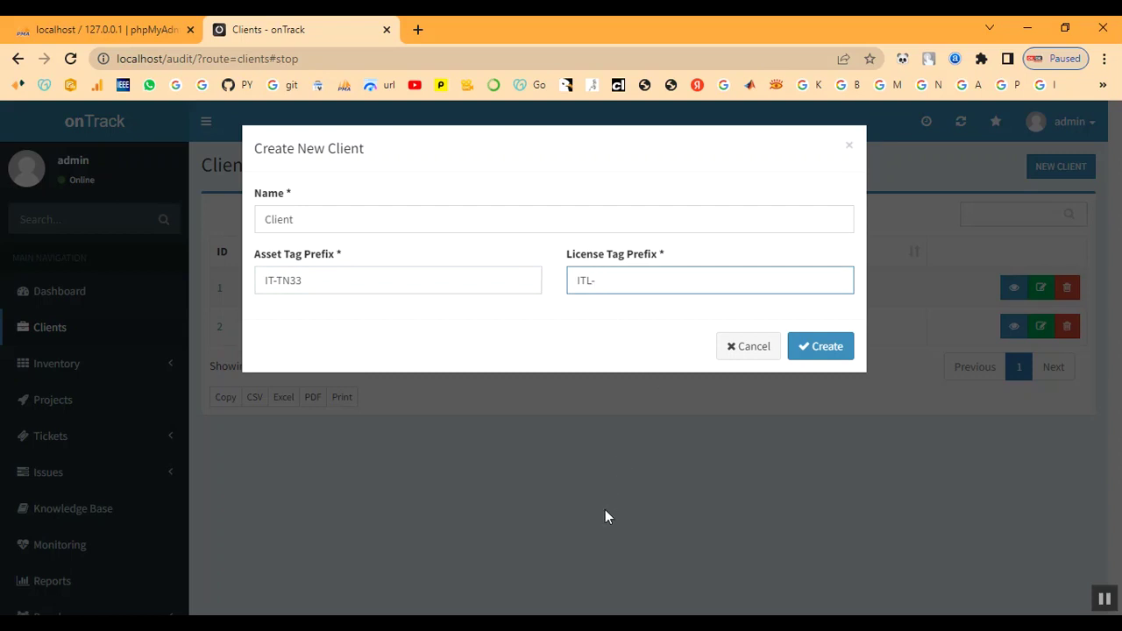
text(33)
click(805, 347)
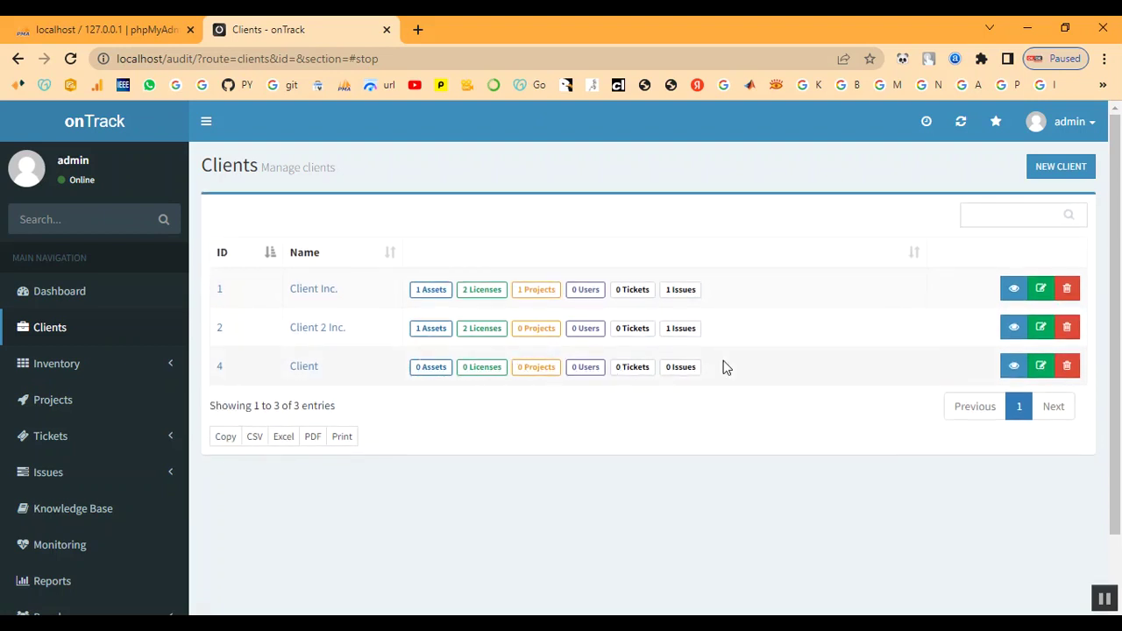
click(307, 368)
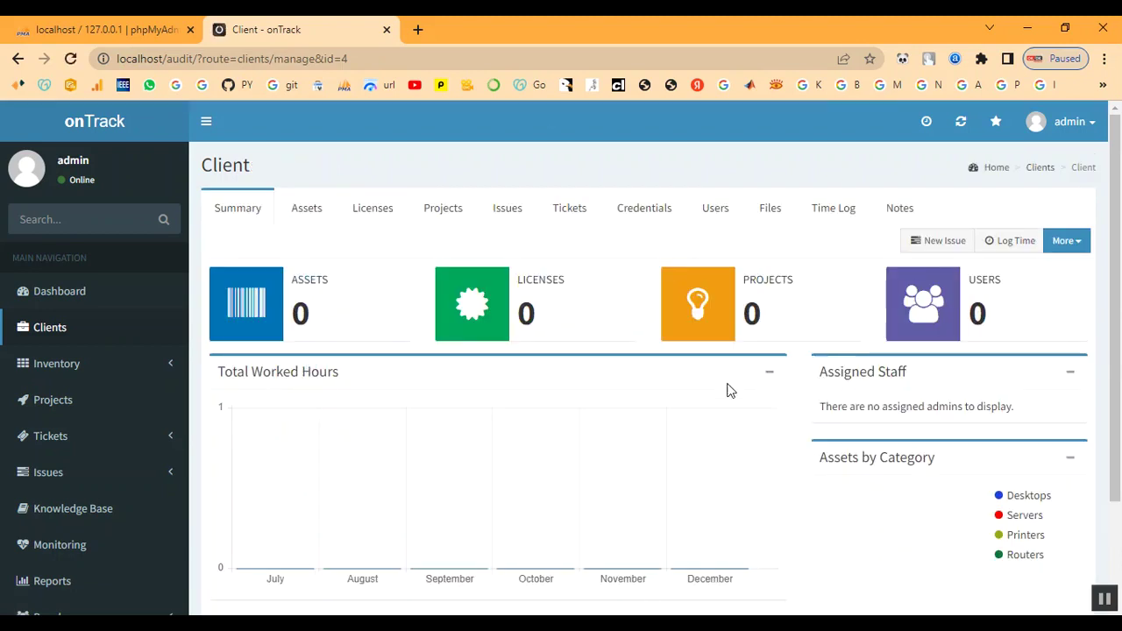
Expand Inventory > Attributes in the sidebar and open Asset Categories
scroll(727, 390, down, 2)
scroll(727, 390, up, 2)
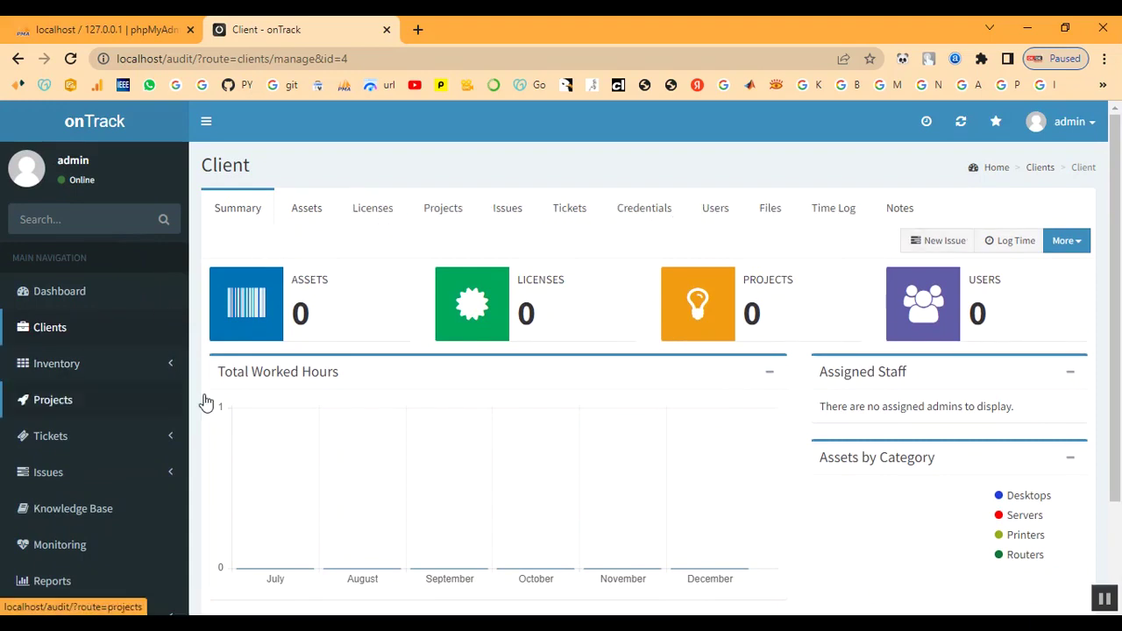
click(53, 365)
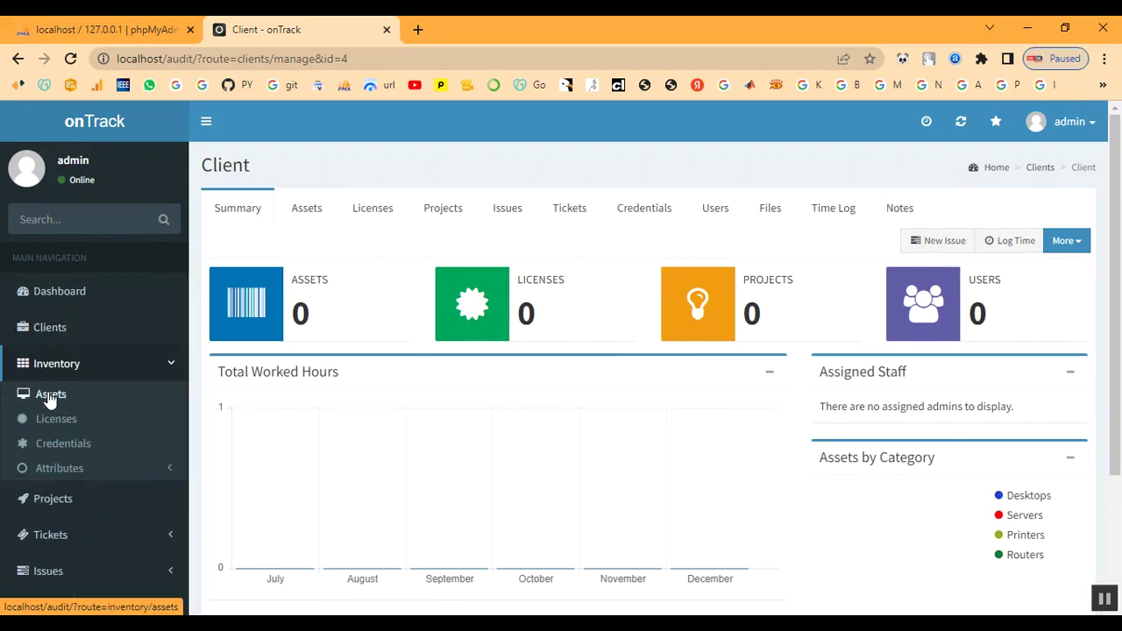
click(44, 474)
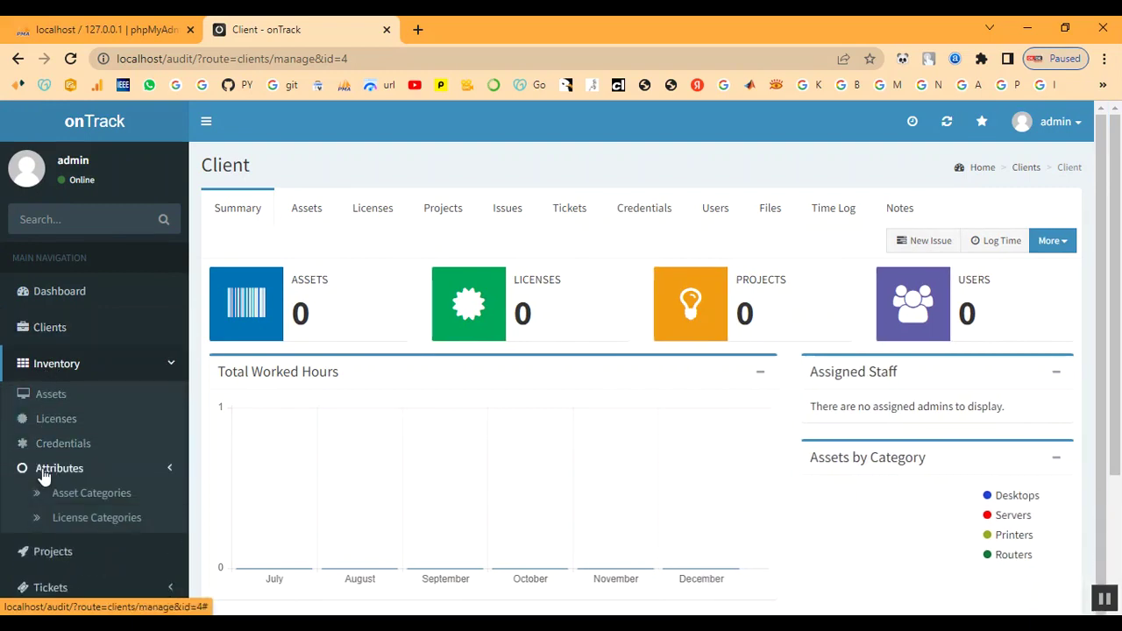
scroll(77, 483, down, 3)
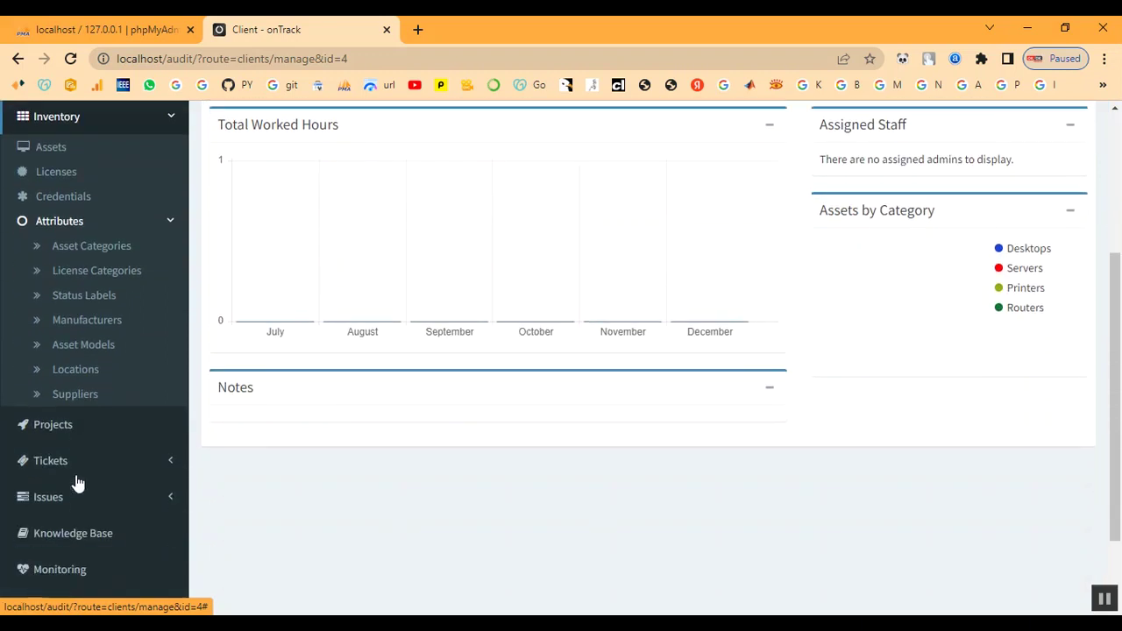
click(97, 251)
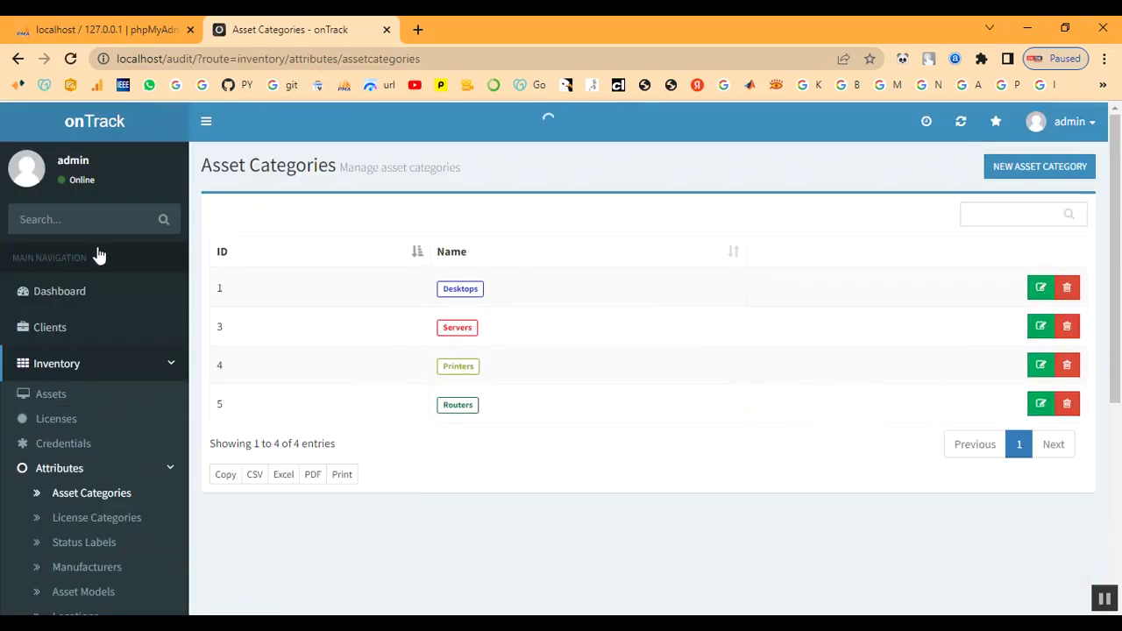
Create a 'Laptop' asset category with badge colour #ff0472, then go to License Categories
click(1022, 175)
click(283, 225)
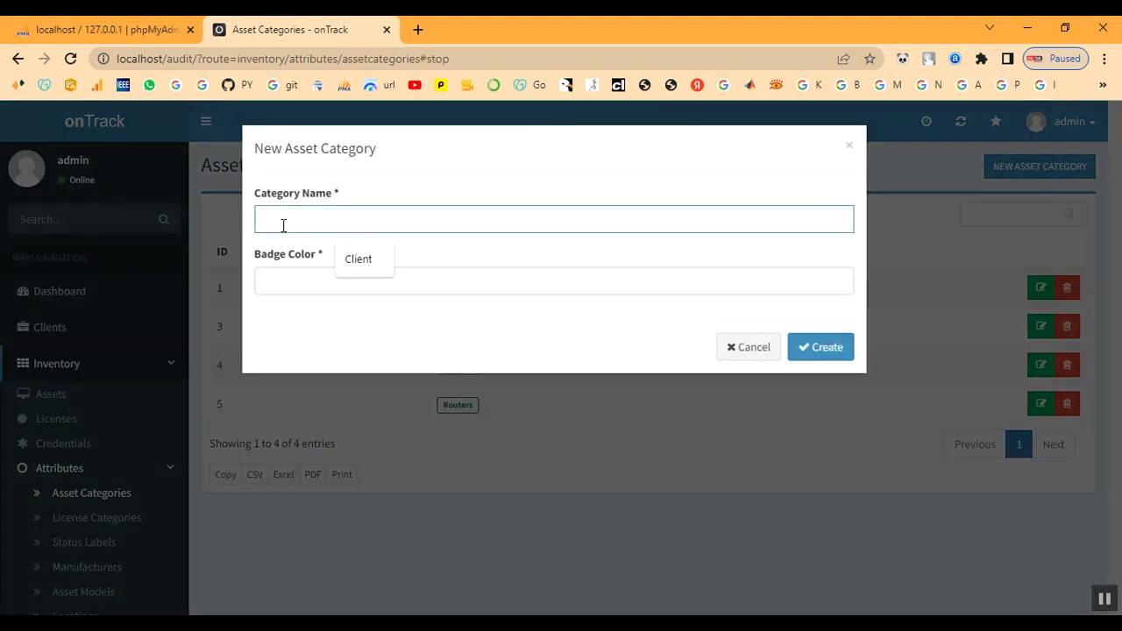
text(Laptop)
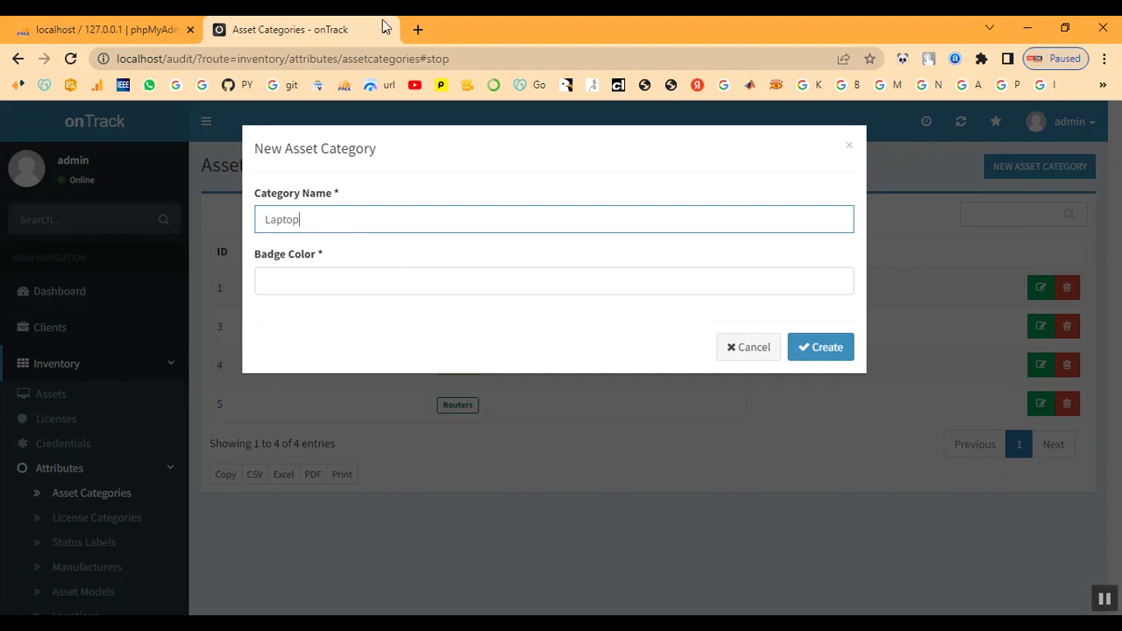
click(316, 282)
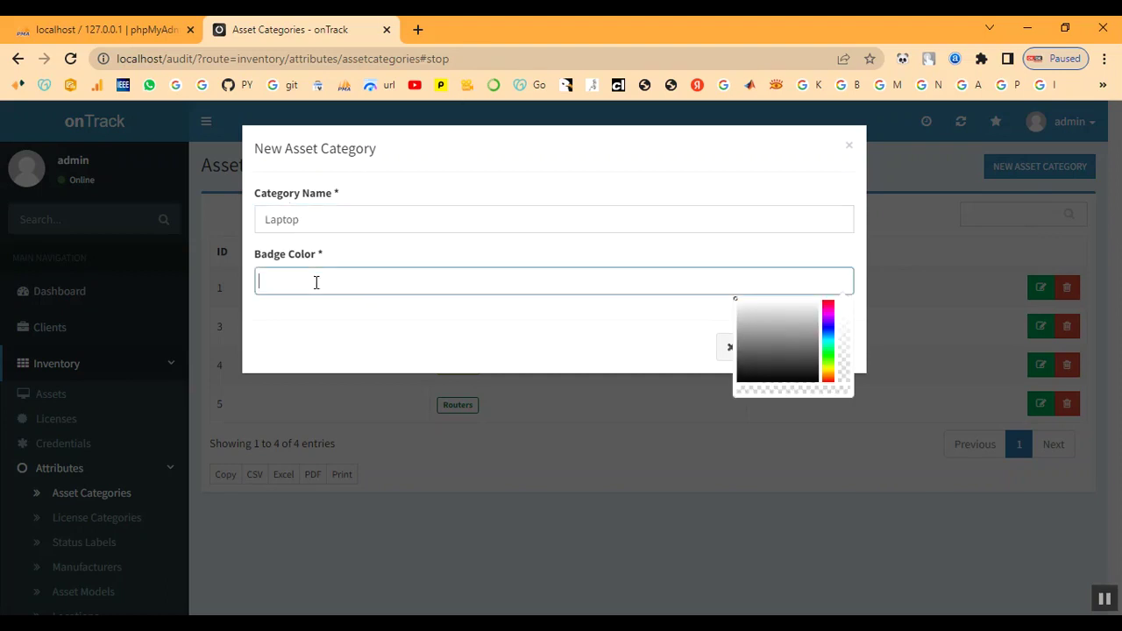
click(831, 302)
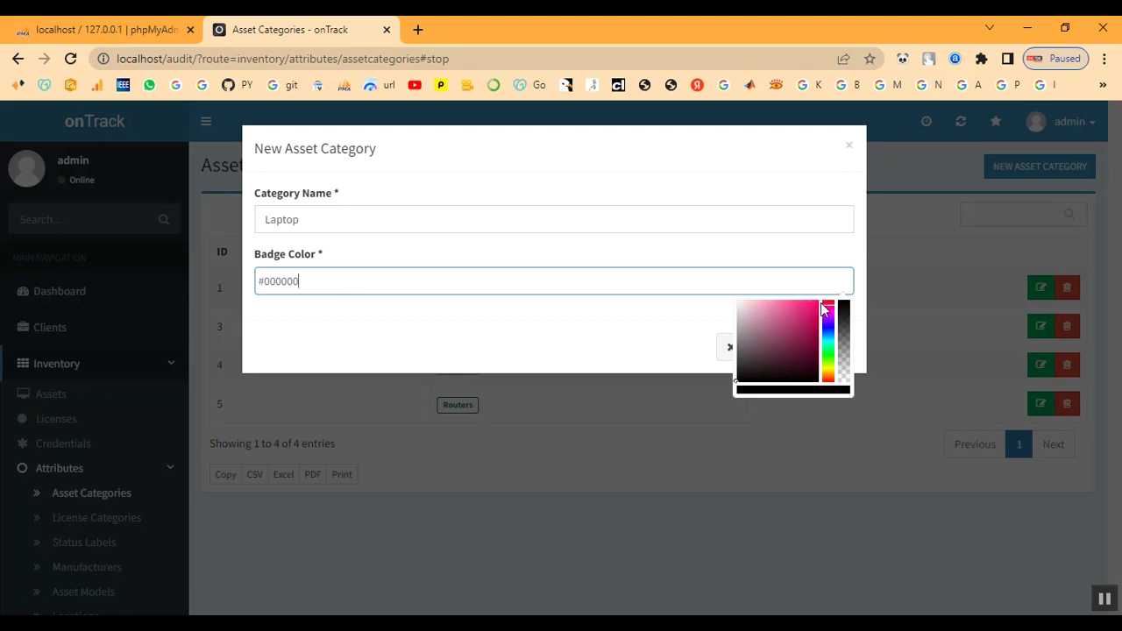
click(815, 301)
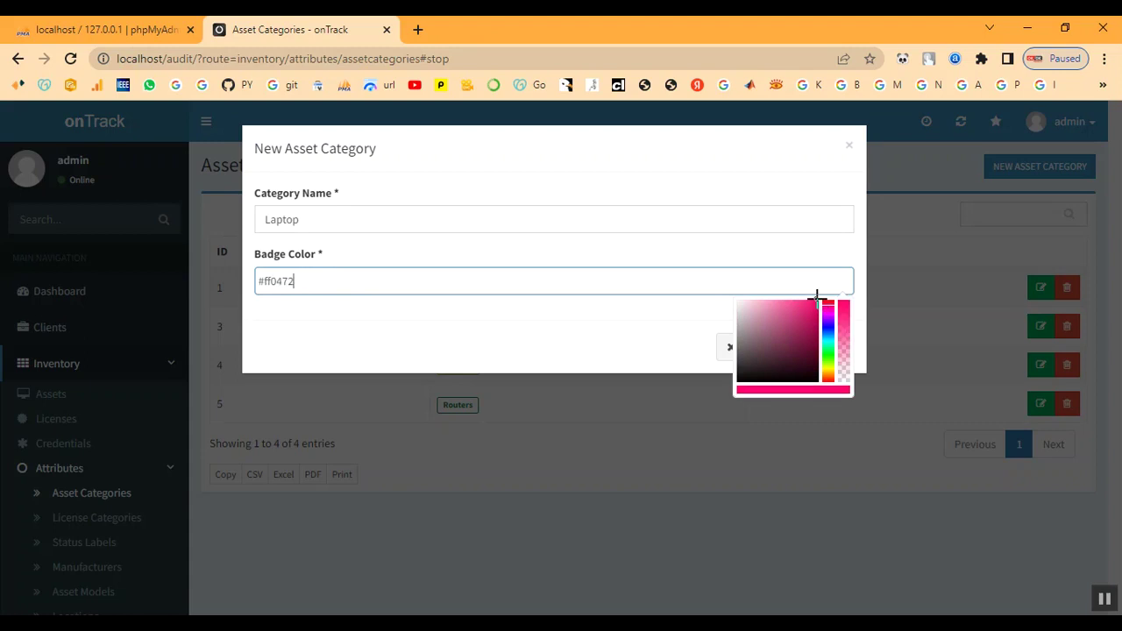
click(644, 334)
click(835, 349)
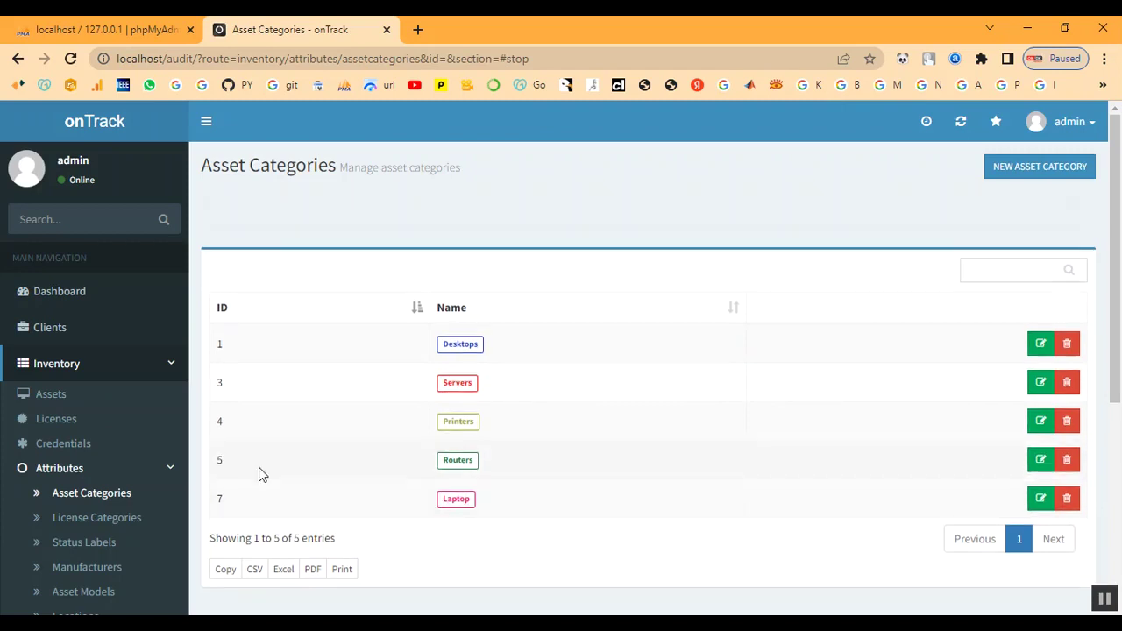
click(86, 517)
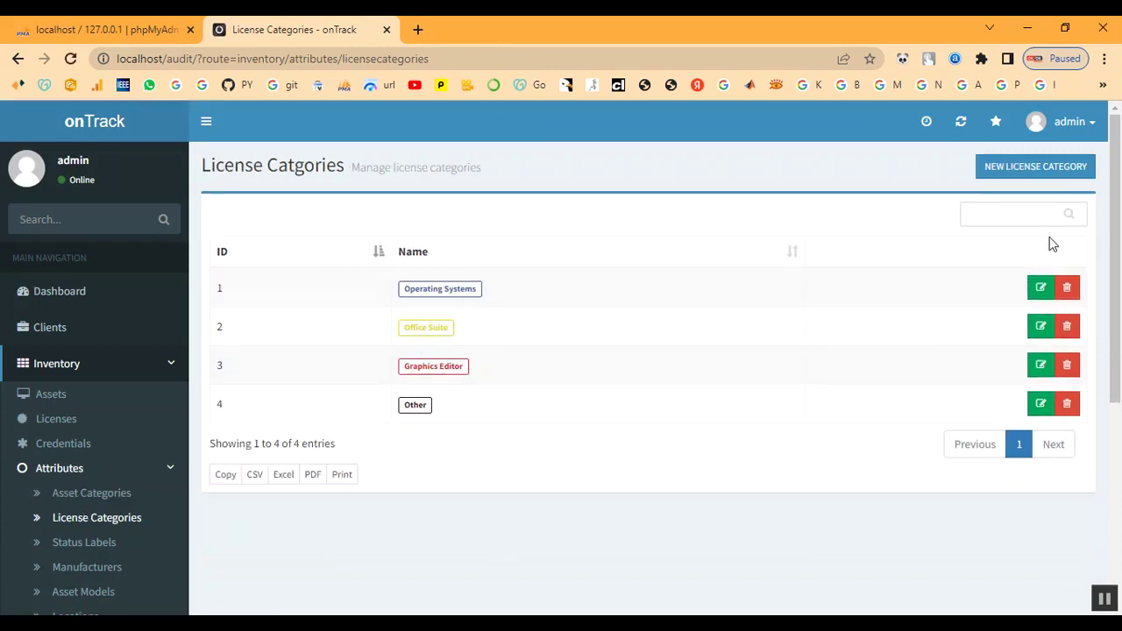
Create a 'Developer' license category with pink badge colour #fc0990
click(1035, 169)
click(337, 218)
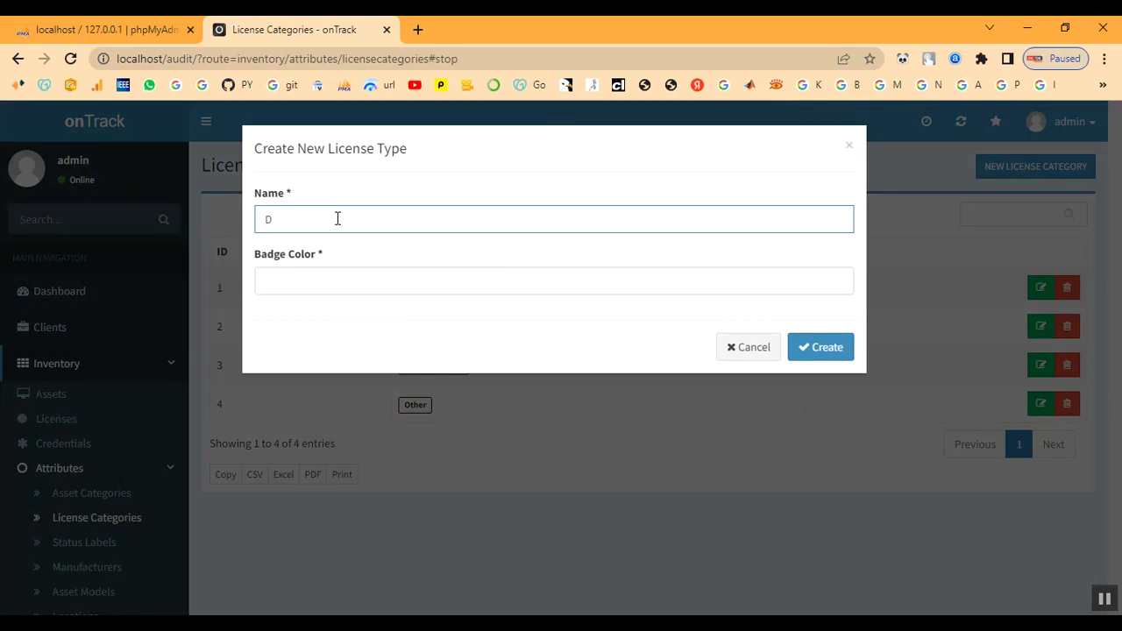
text(e)
text(lopw)
click(340, 279)
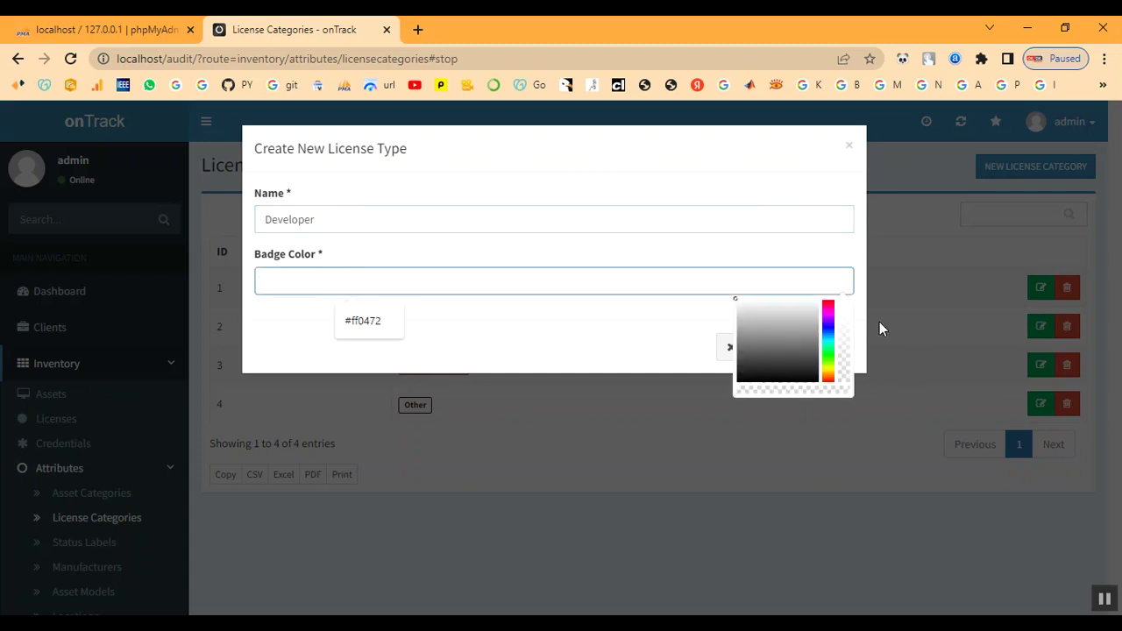
click(828, 298)
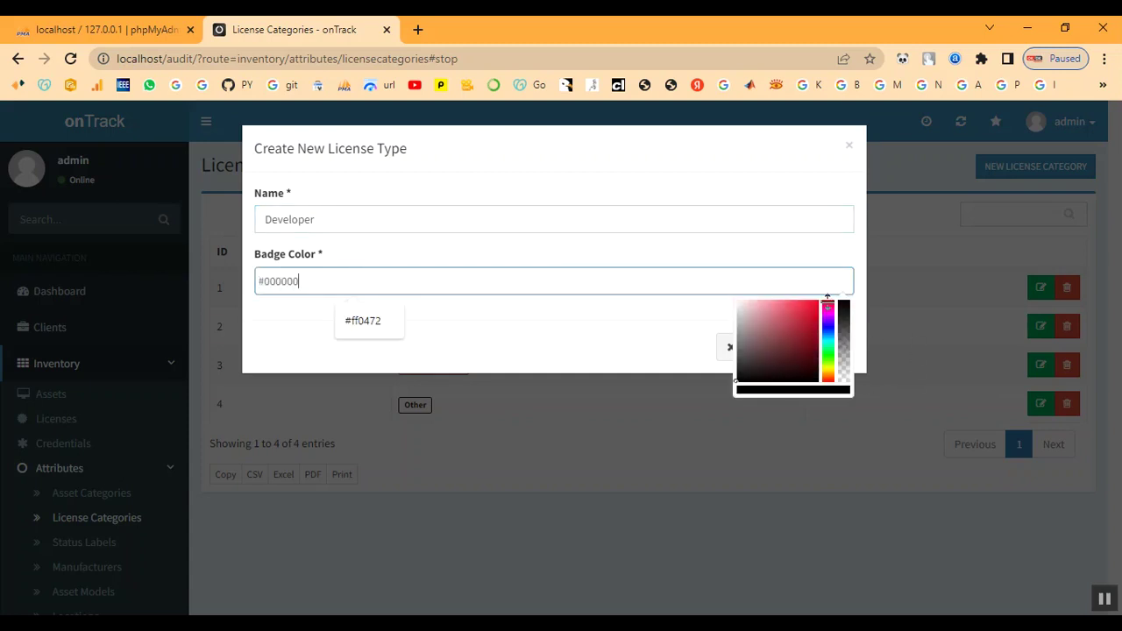
drag(828, 298, 830, 302)
click(816, 298)
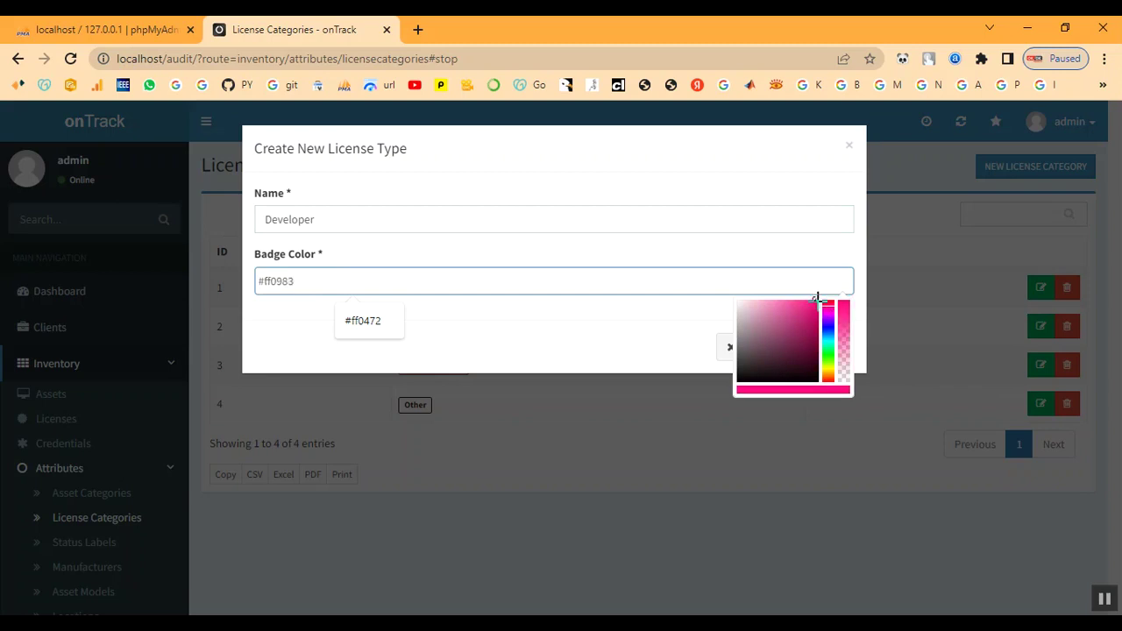
click(829, 302)
click(830, 302)
click(815, 298)
click(600, 344)
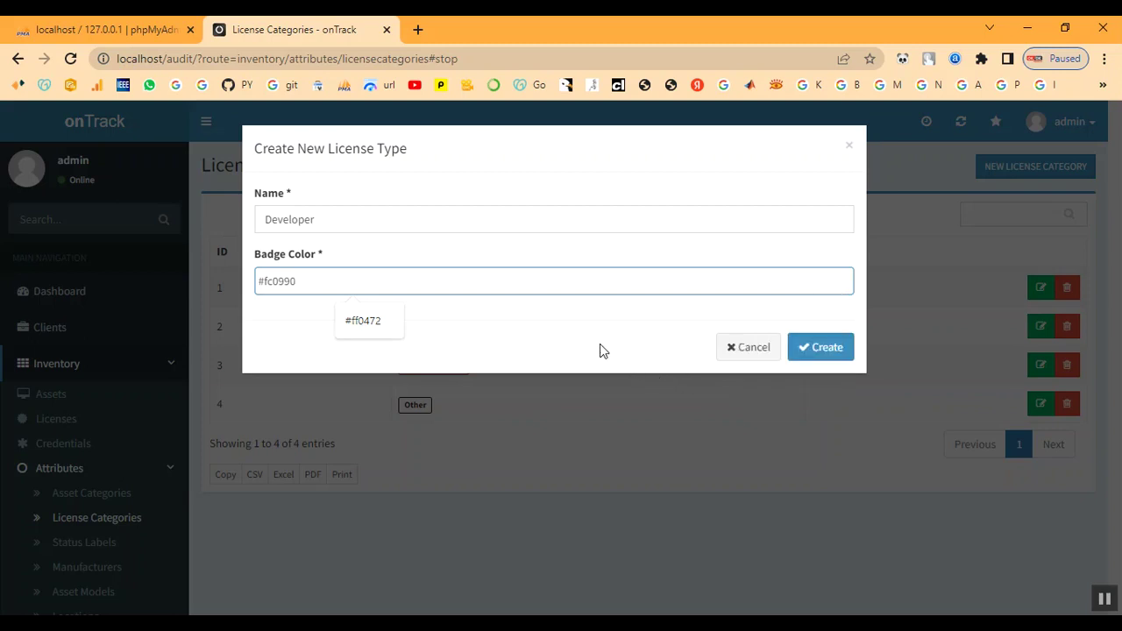
click(837, 354)
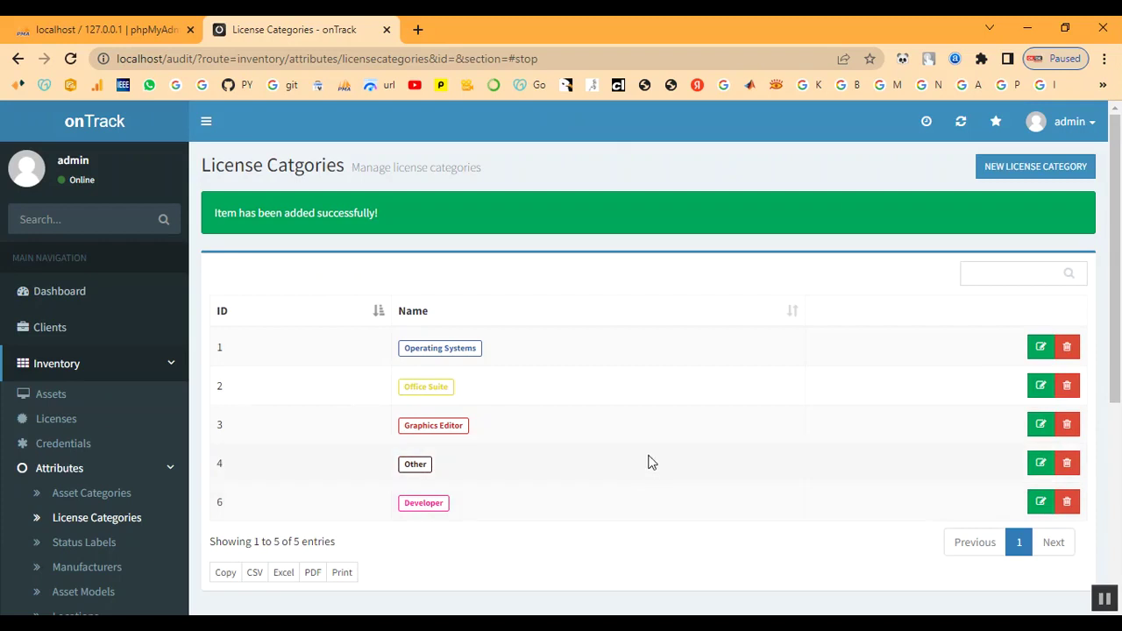
scroll(130, 476, down, 3)
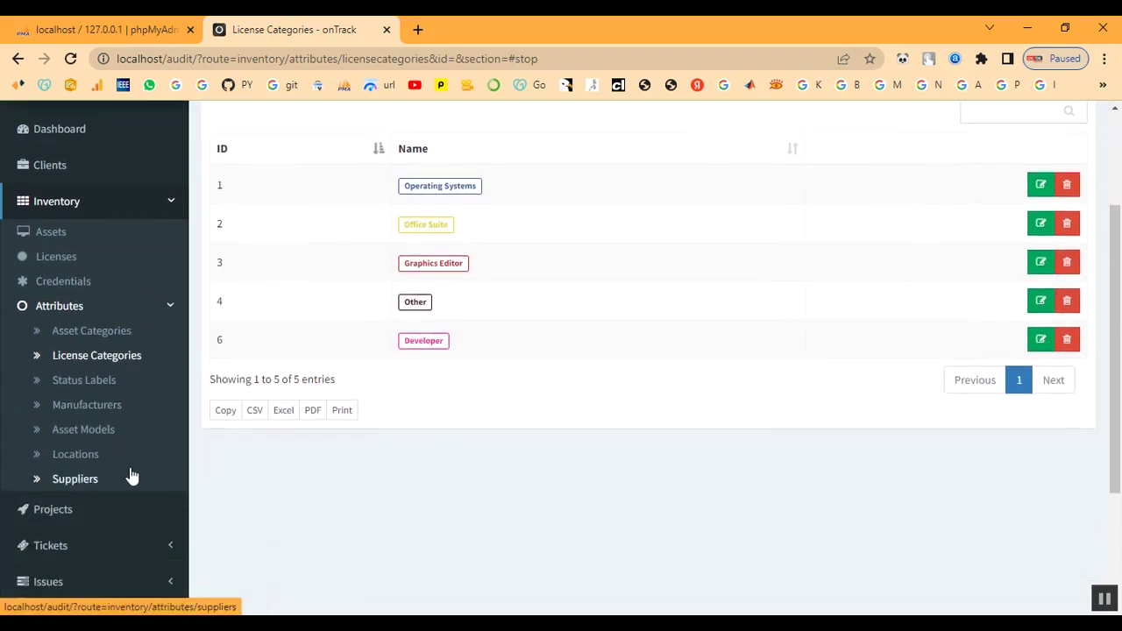
Start a new status label named 'In Process' from the Status Labels list
click(93, 385)
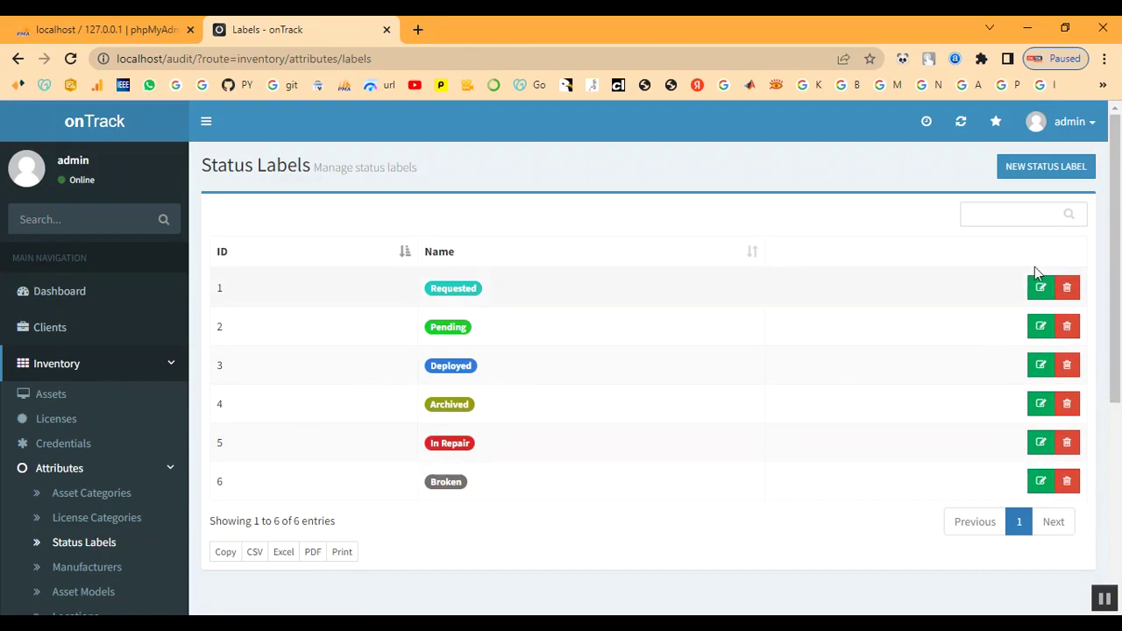
click(1020, 169)
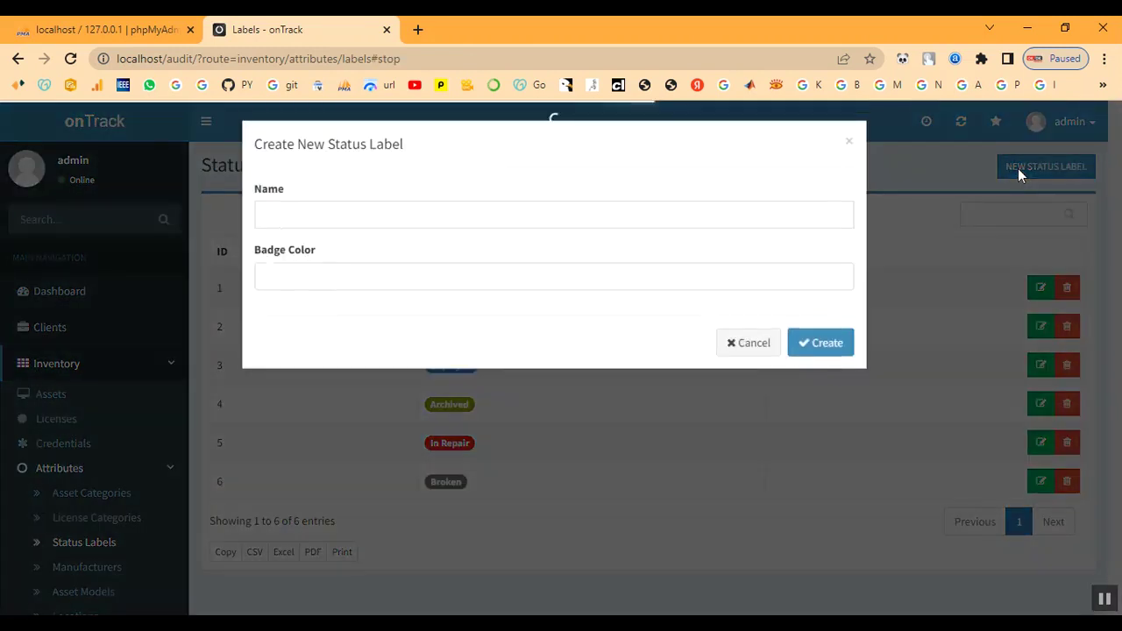
click(341, 219)
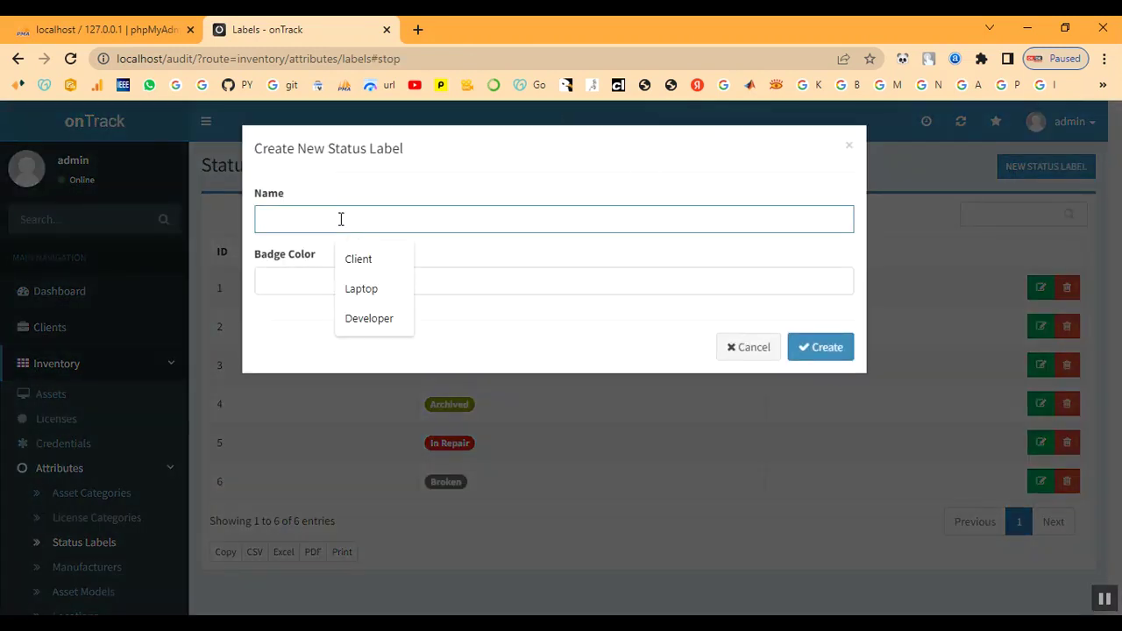
text(In Process)
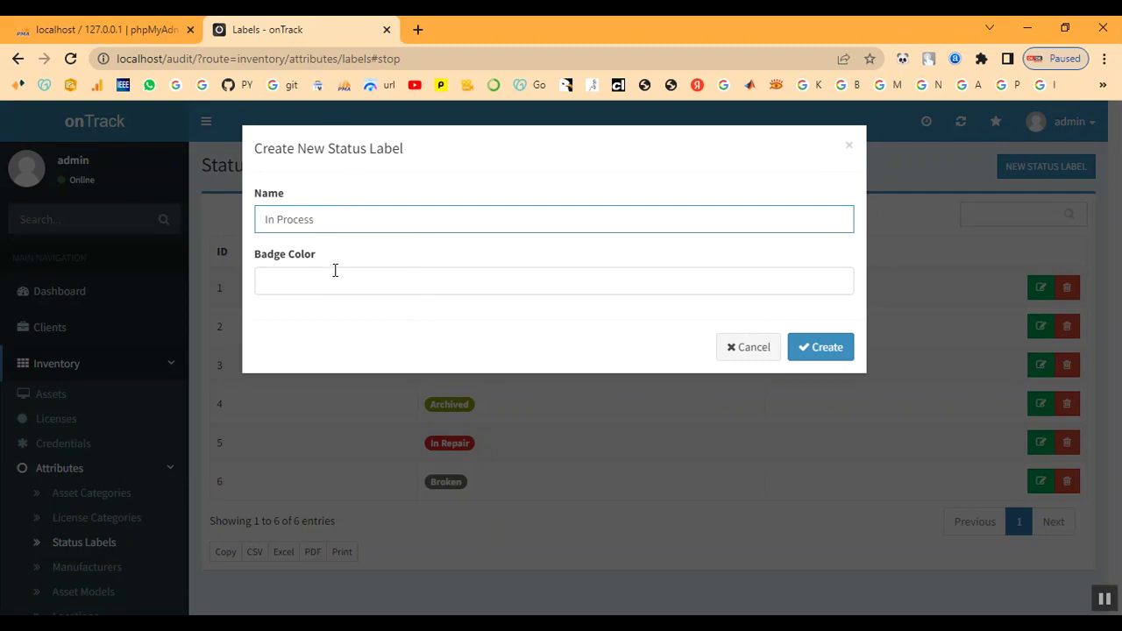
Give the label a bright green badge colour #09f700 and create it
click(458, 285)
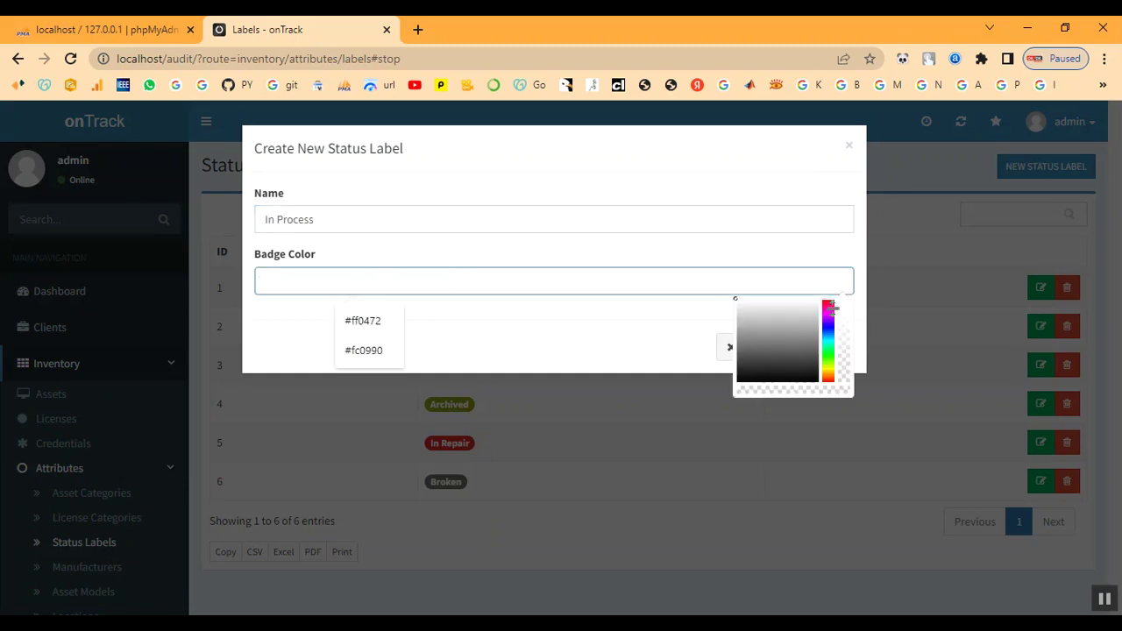
click(829, 304)
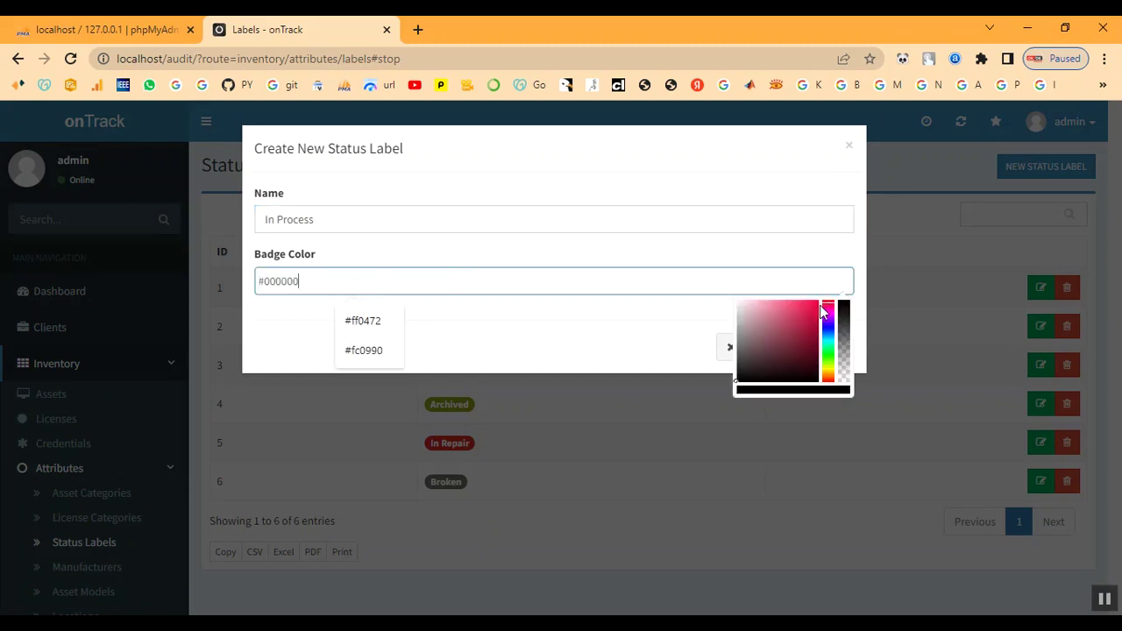
click(826, 314)
drag(826, 323, 828, 358)
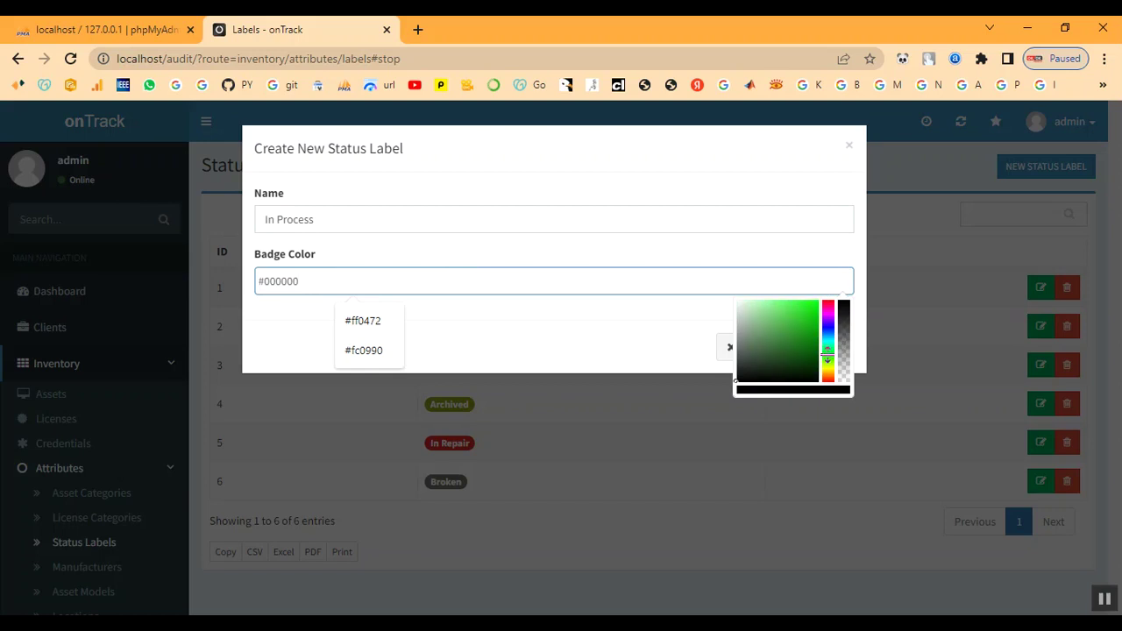
click(815, 303)
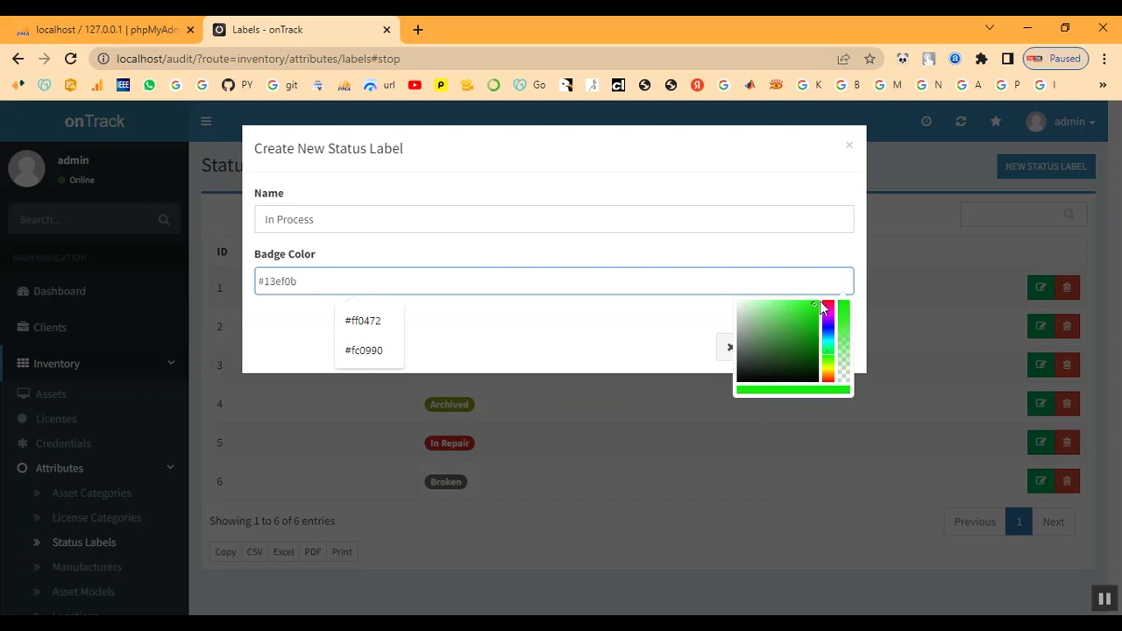
click(815, 302)
drag(815, 302, 821, 303)
click(556, 361)
click(819, 353)
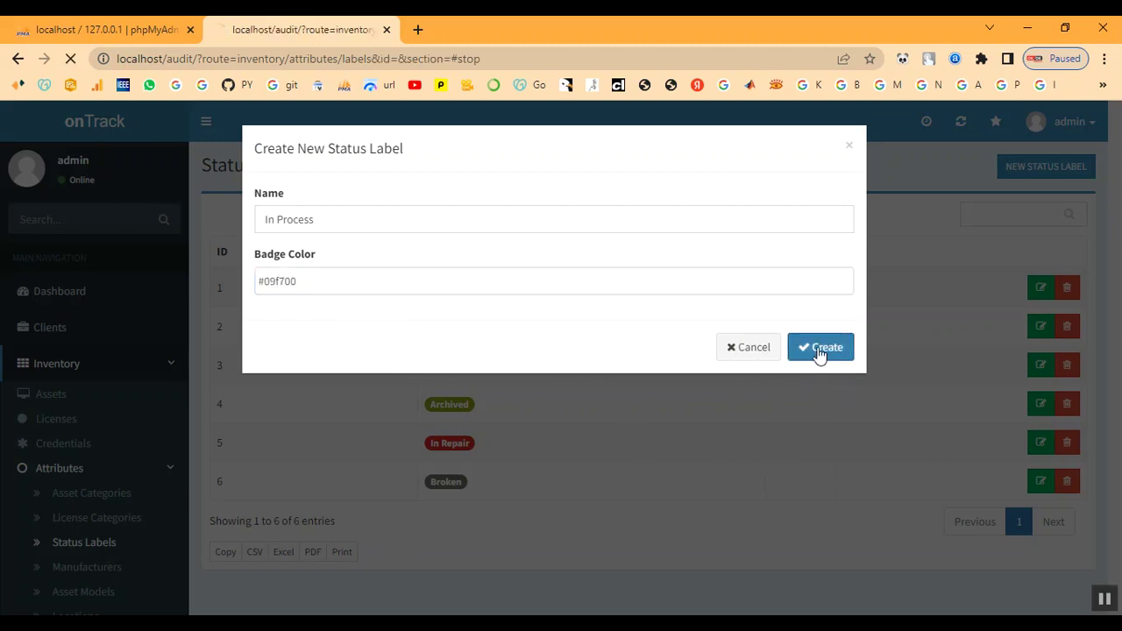
scroll(660, 546, down, 2)
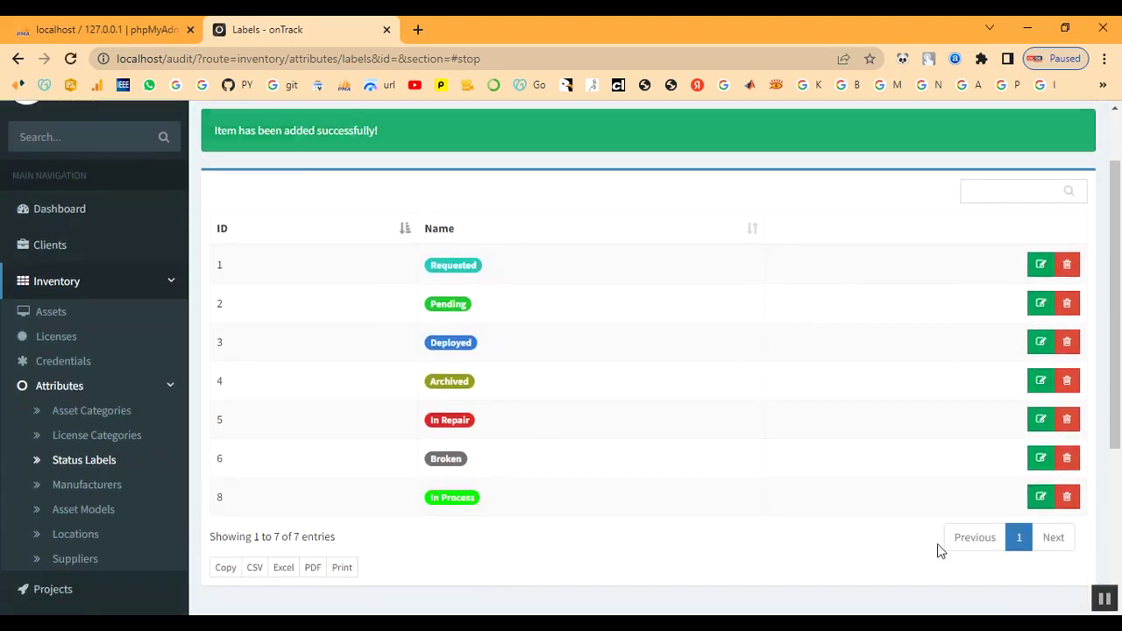
Add 'Dell' as a new manufacturer in the Manufacturers list
click(95, 489)
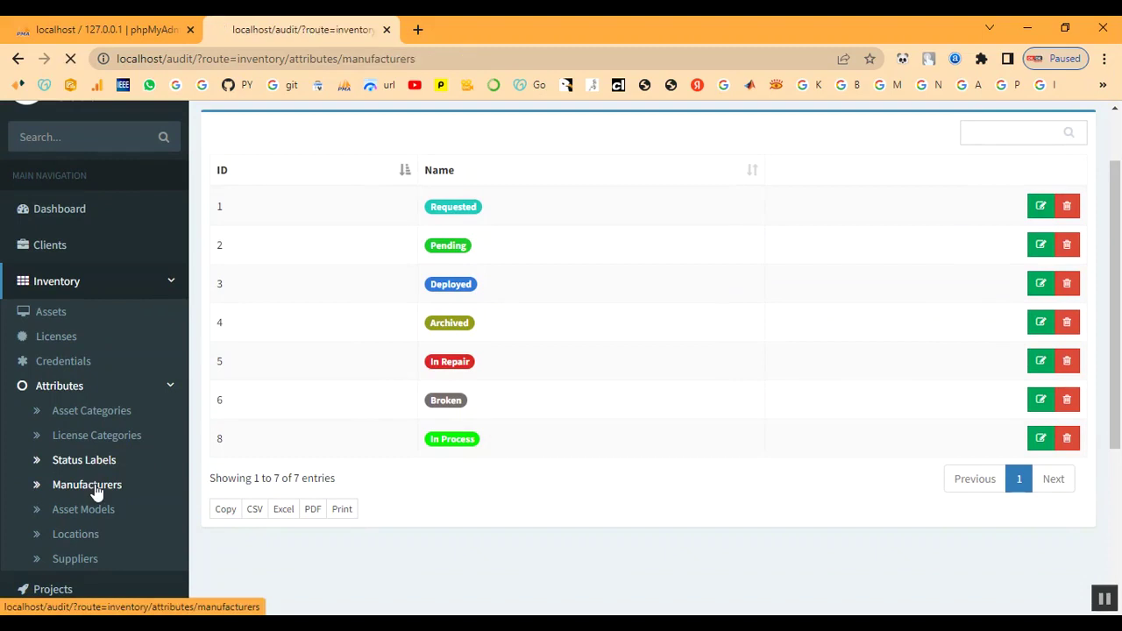
scroll(714, 498, down, 3)
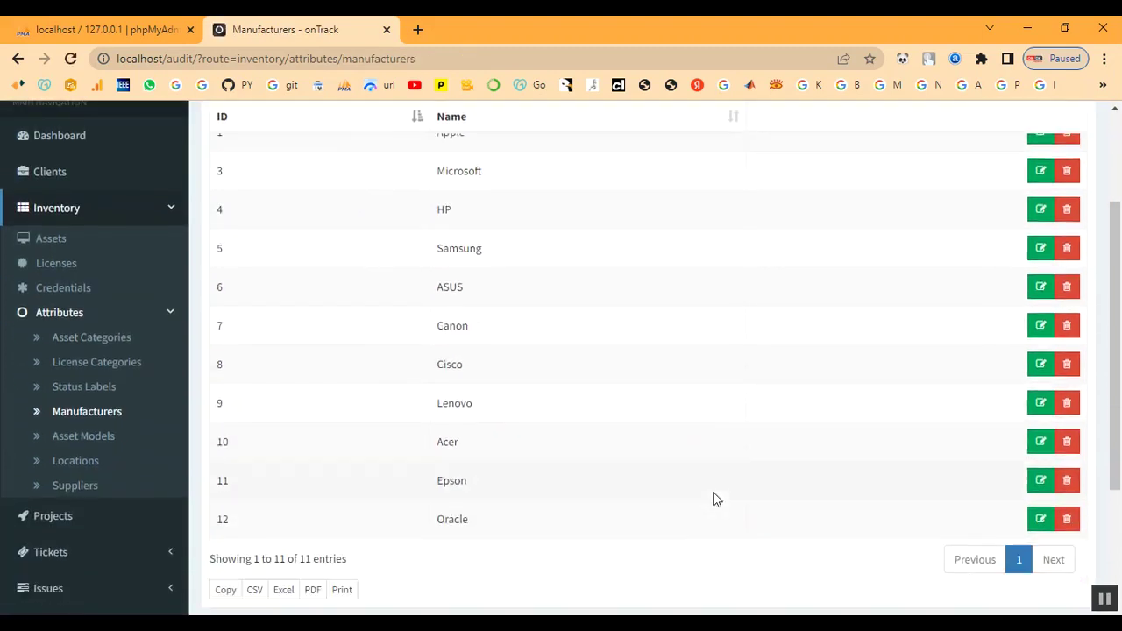
scroll(714, 498, up, 3)
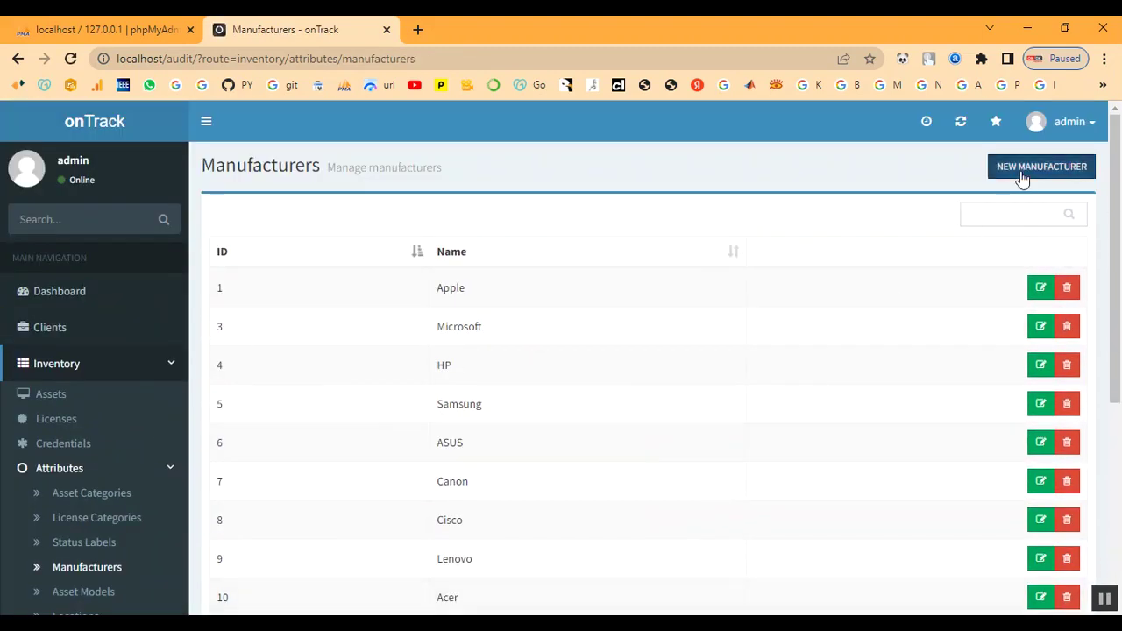
click(1019, 175)
click(427, 214)
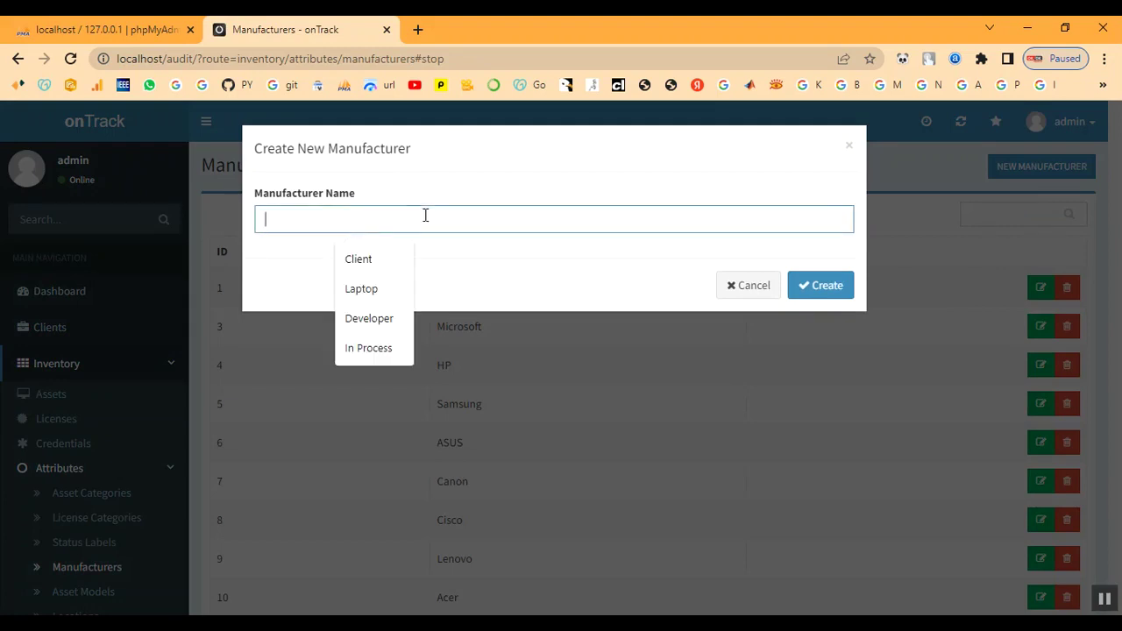
text(Dell)
click(827, 298)
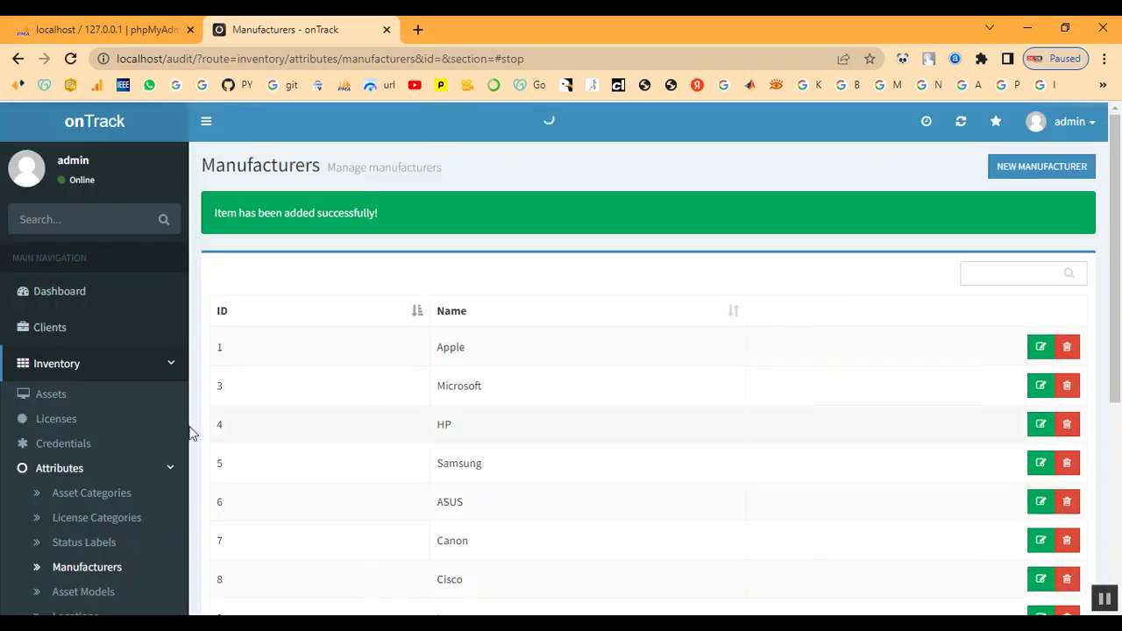
scroll(88, 473, down, 2)
click(85, 430)
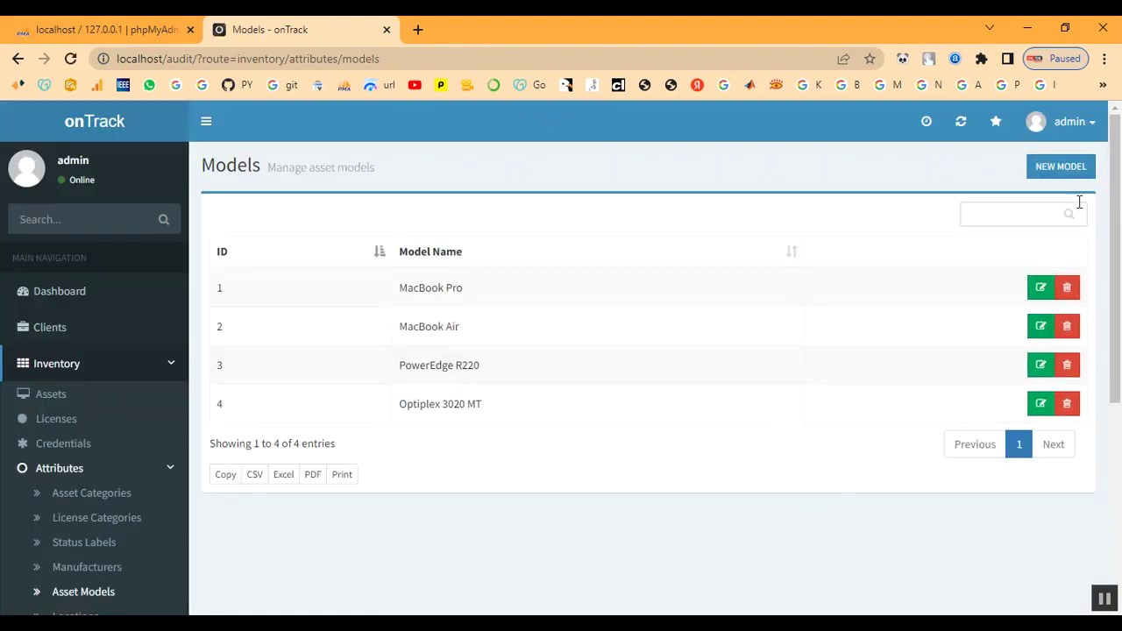
Create the asset model 'Power Edge' and check it in the models list
click(1059, 166)
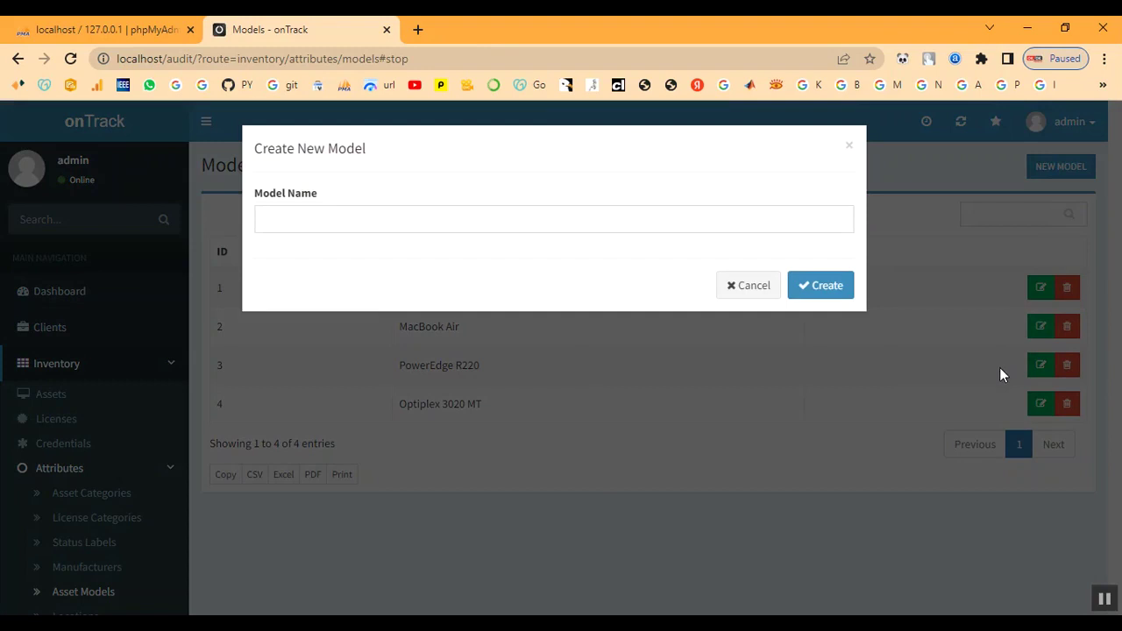
click(344, 224)
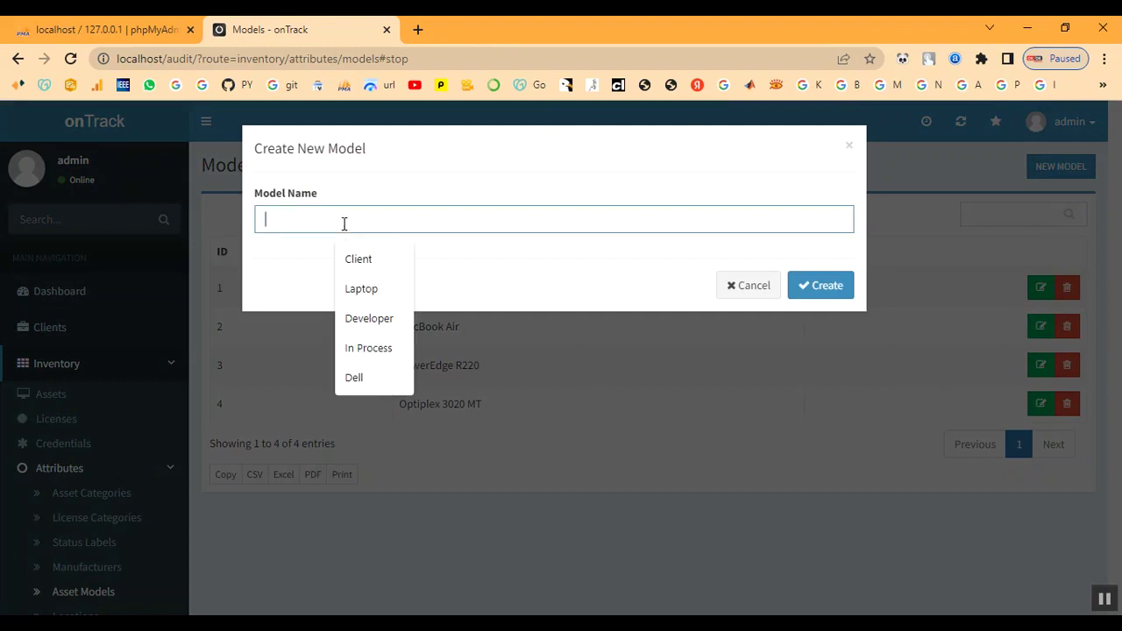
text(Power)
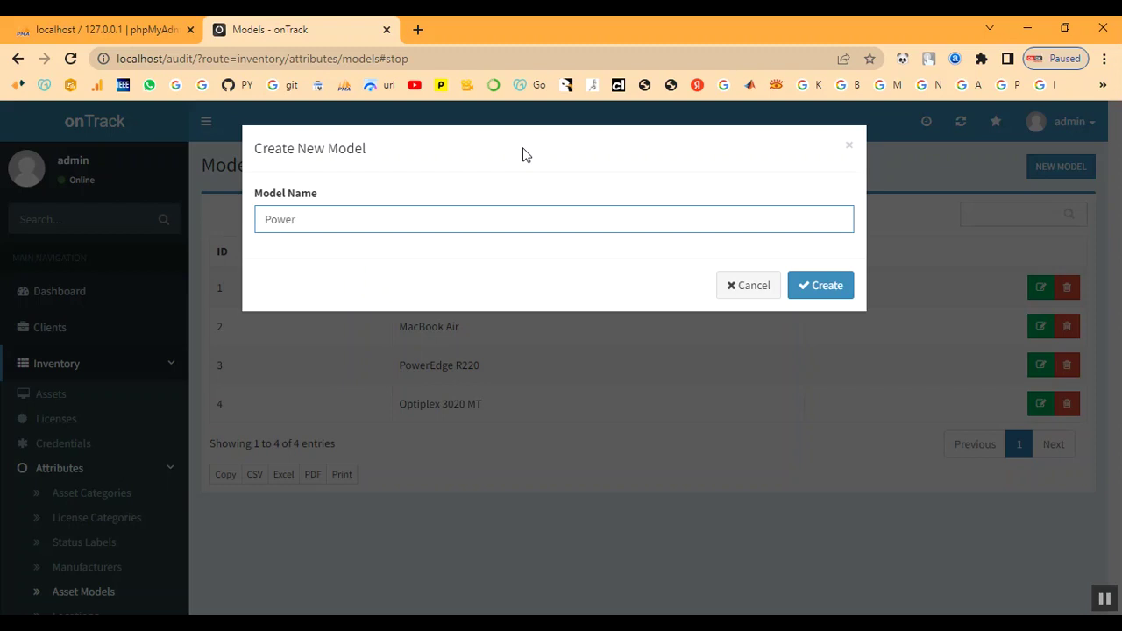
text(Edge)
click(812, 296)
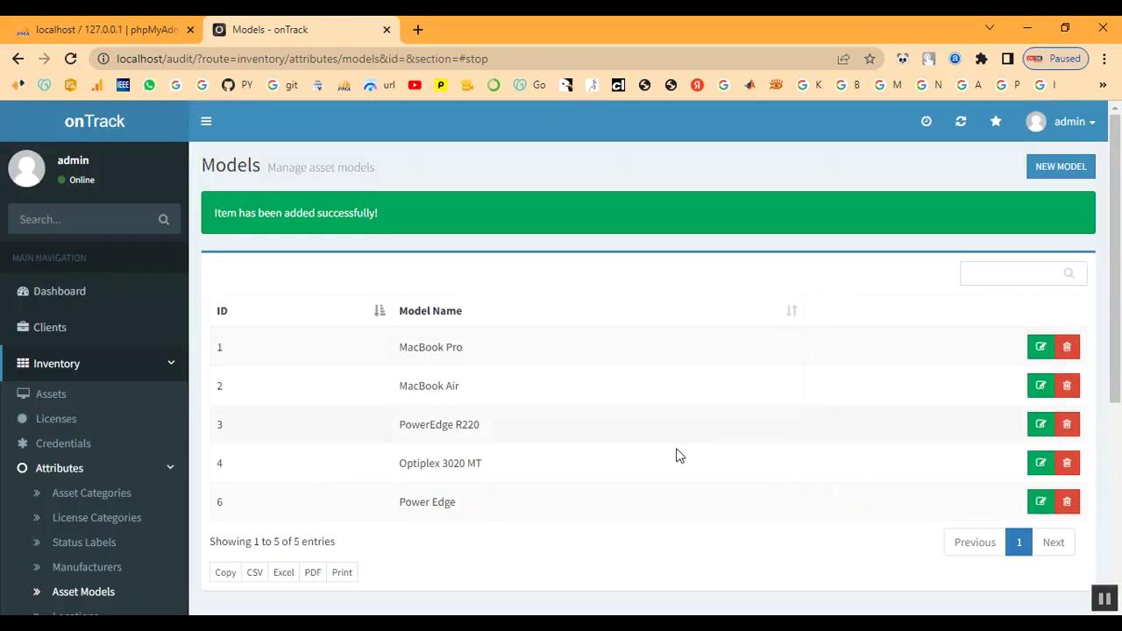
drag(401, 501, 498, 506)
click(498, 506)
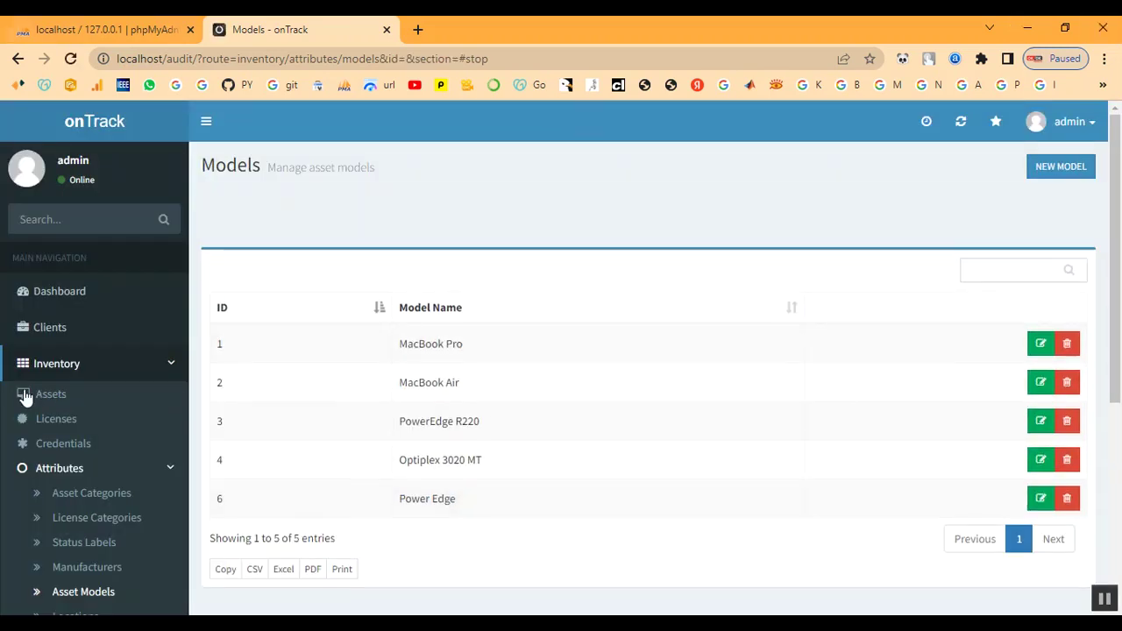
scroll(49, 526, down, 2)
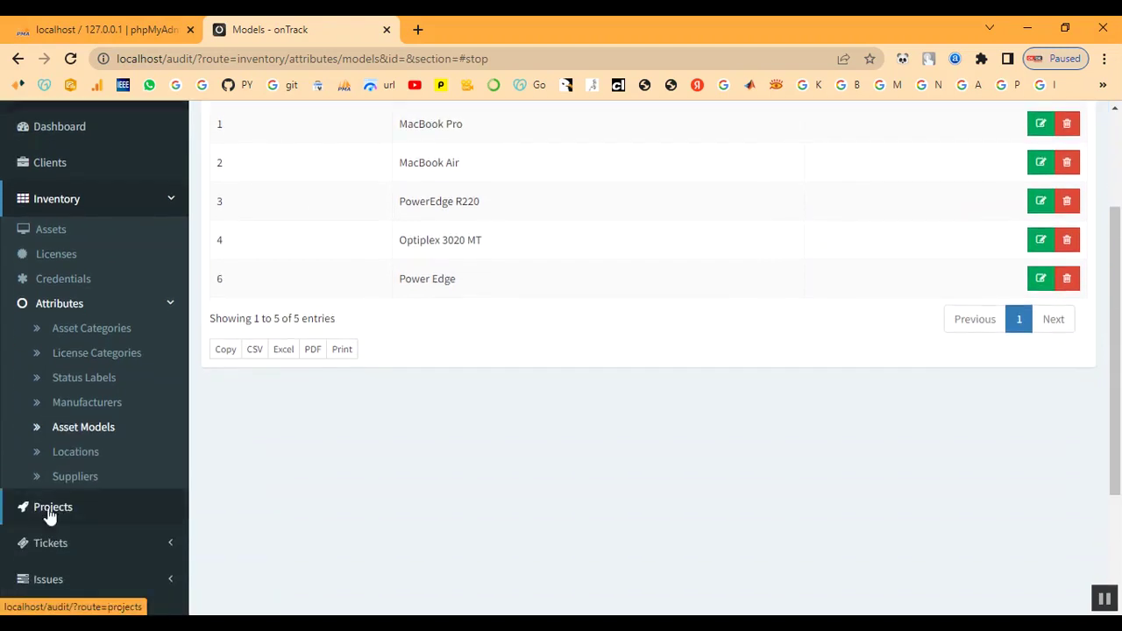
Create a 'Chennai' location assigned to the client Client
click(61, 458)
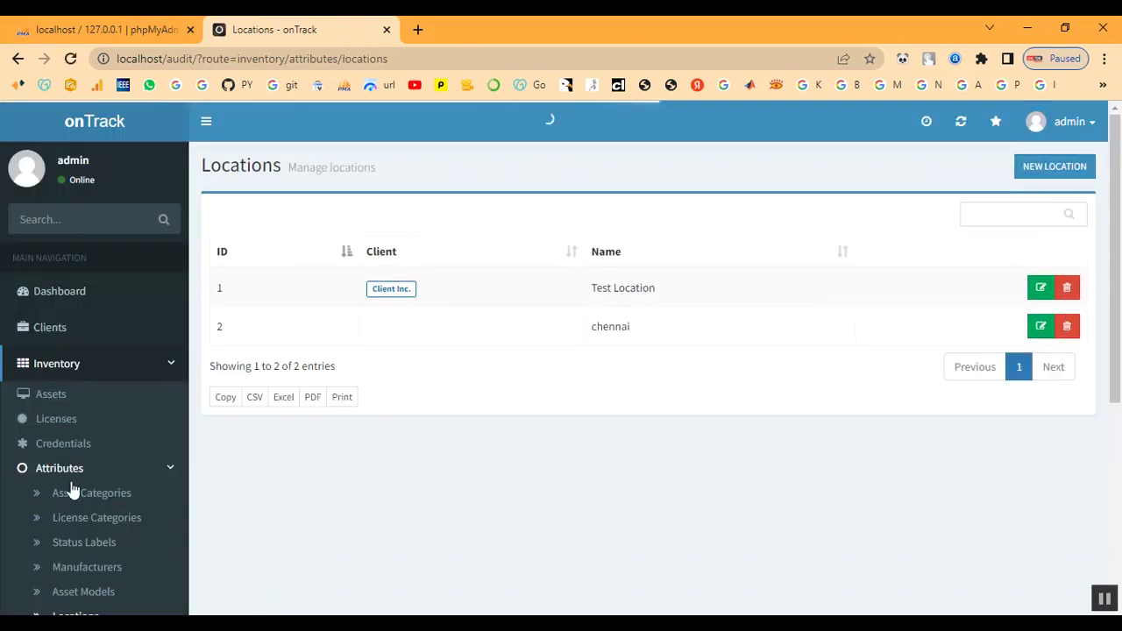
click(1055, 168)
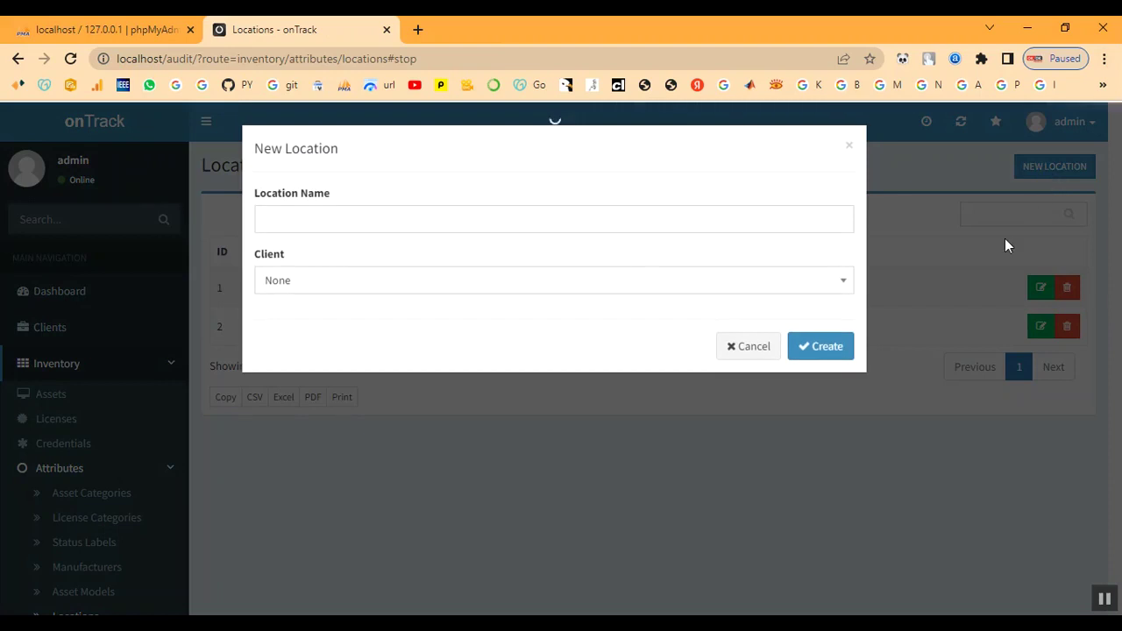
click(424, 219)
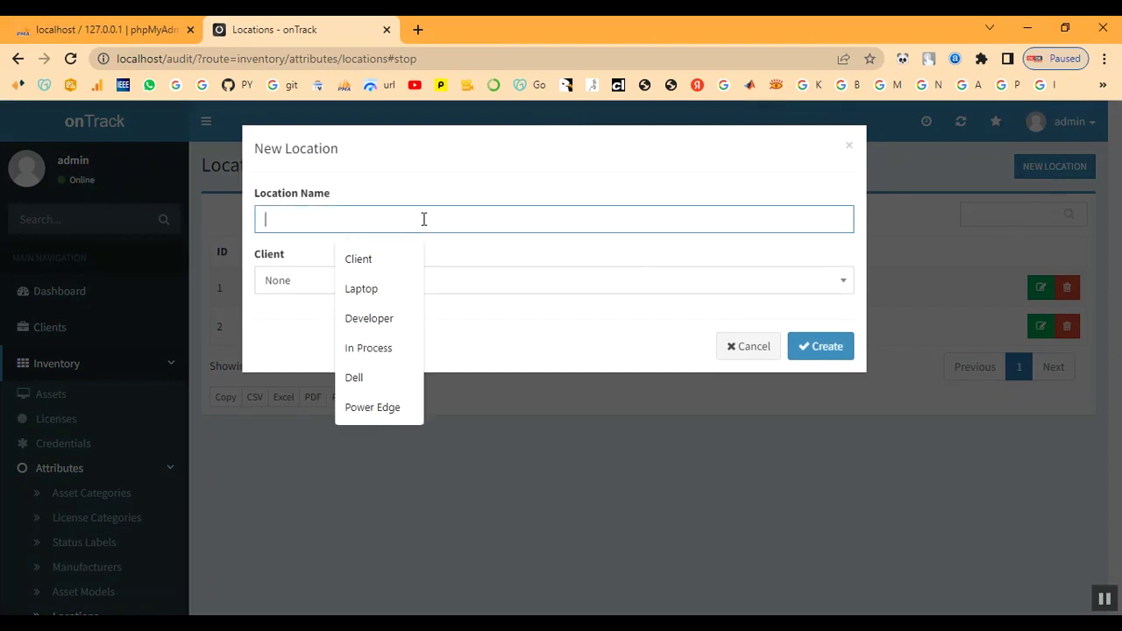
text(Che)
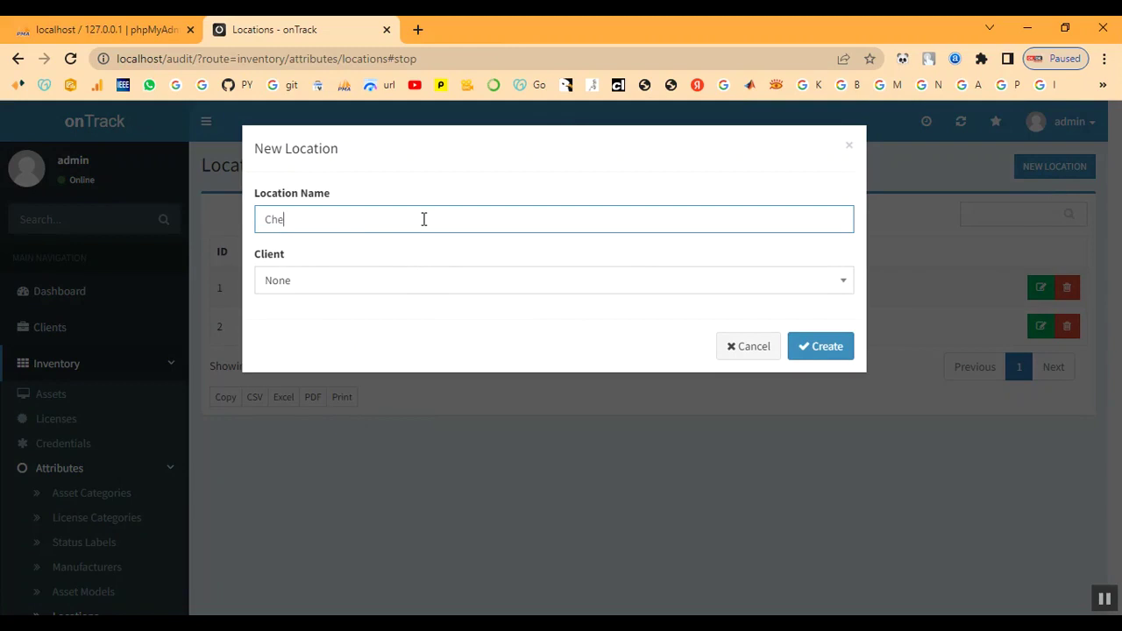
text(nnai)
click(388, 291)
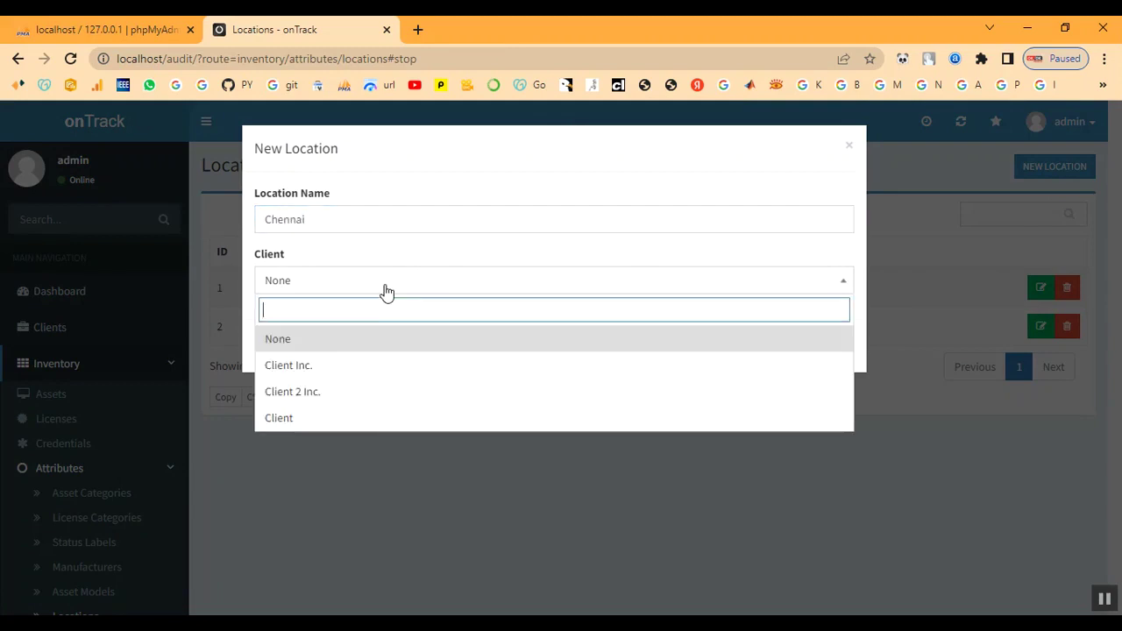
click(361, 421)
click(827, 349)
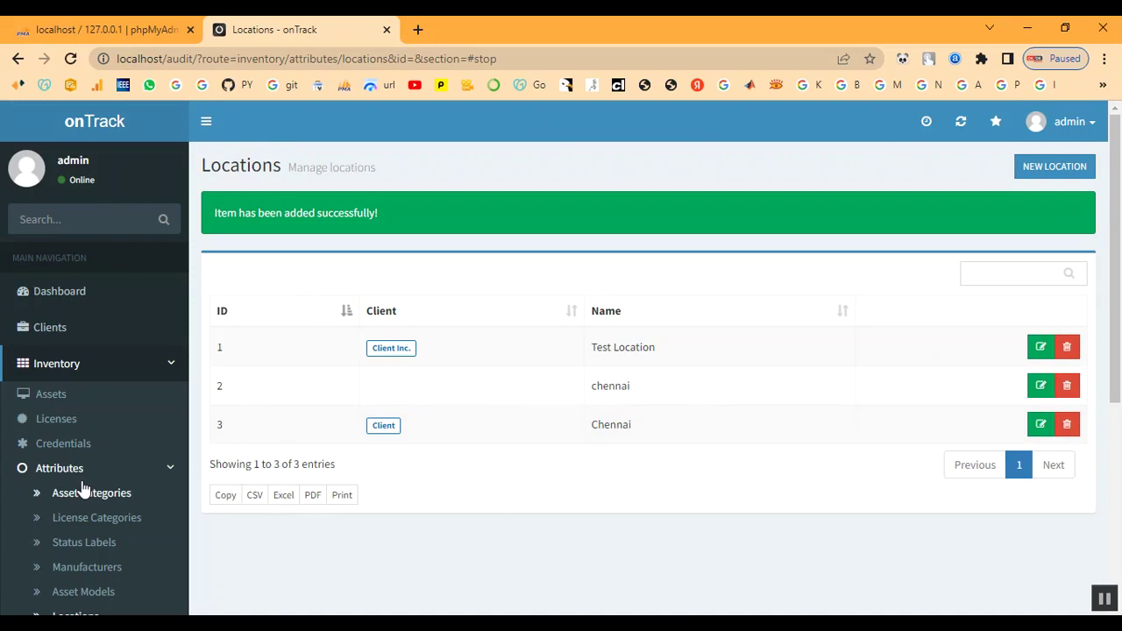
Delete the old lowercase 'chennai' location and confirm
scroll(83, 489, down, 3)
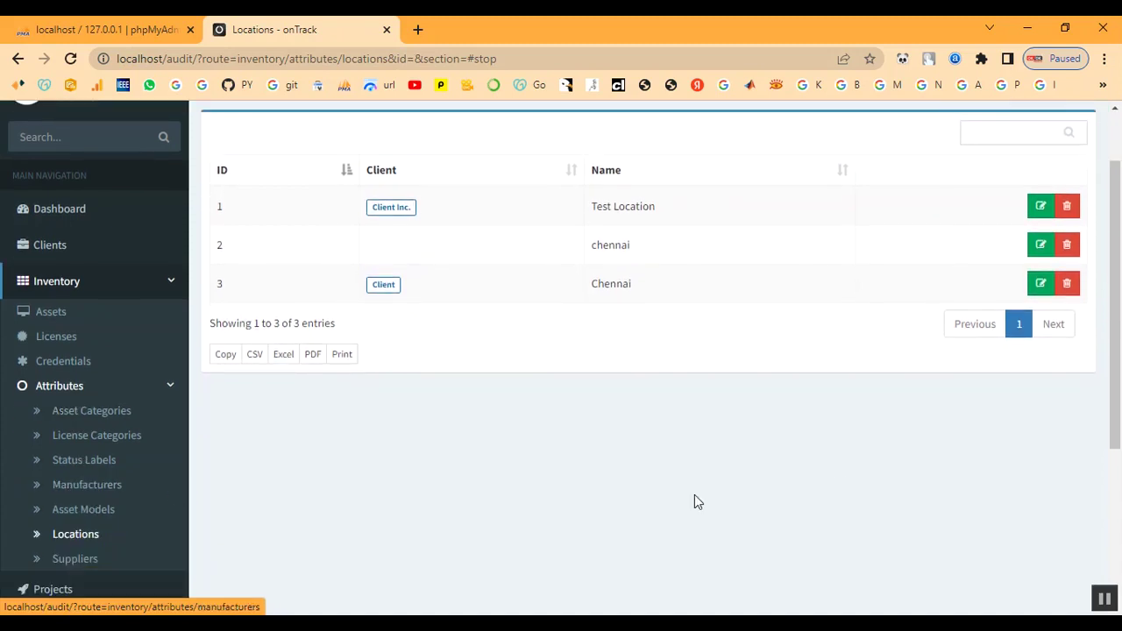
click(1066, 246)
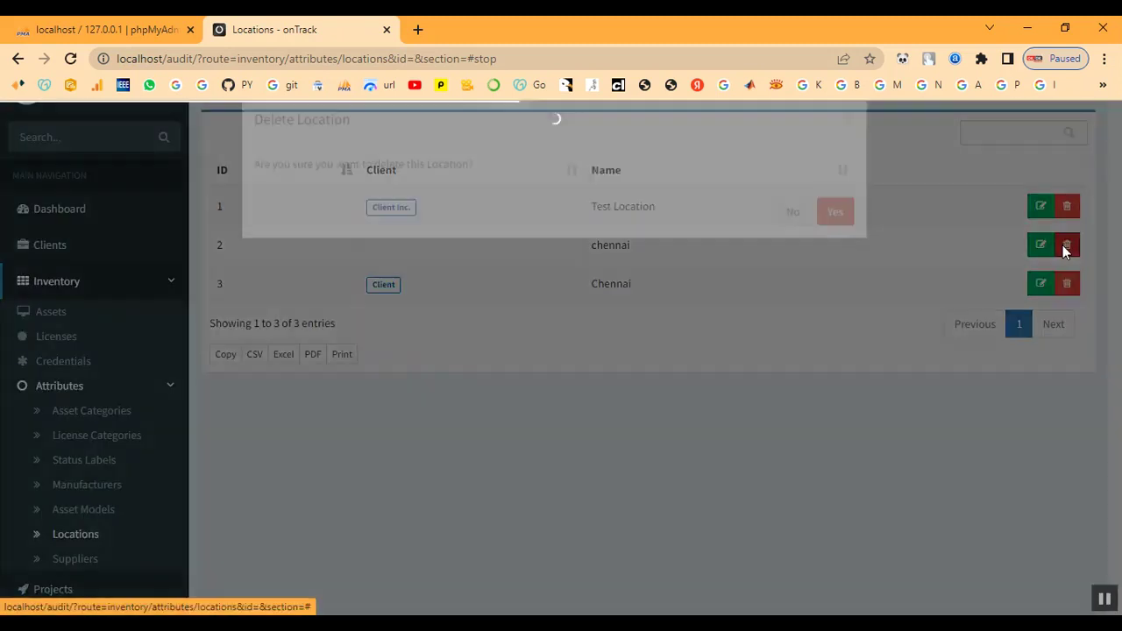
click(841, 240)
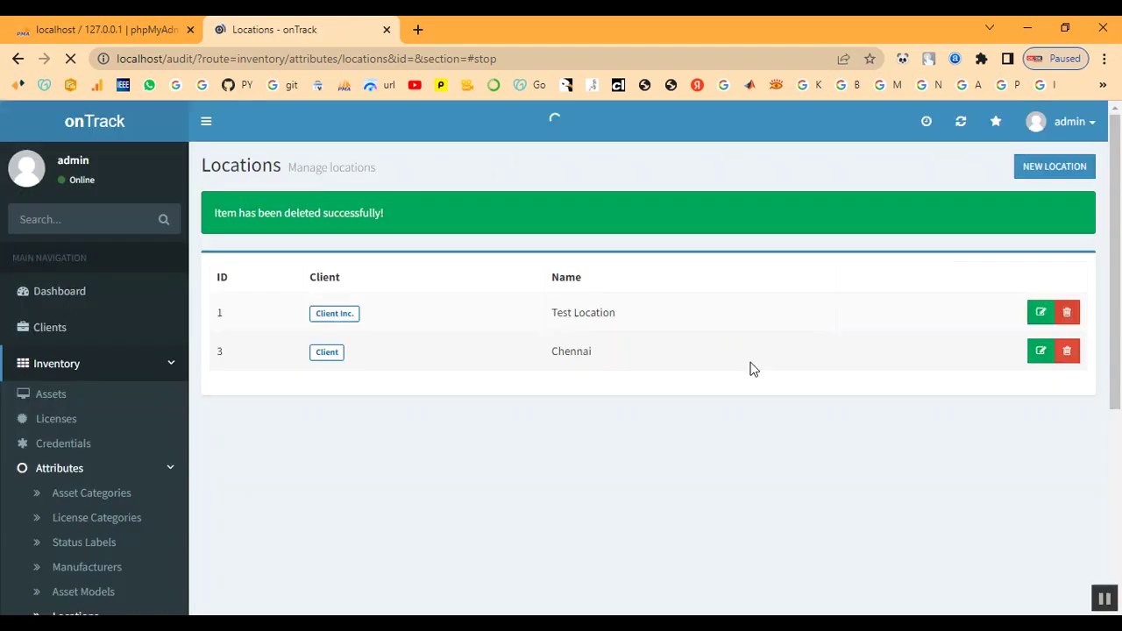
scroll(118, 453, down, 1)
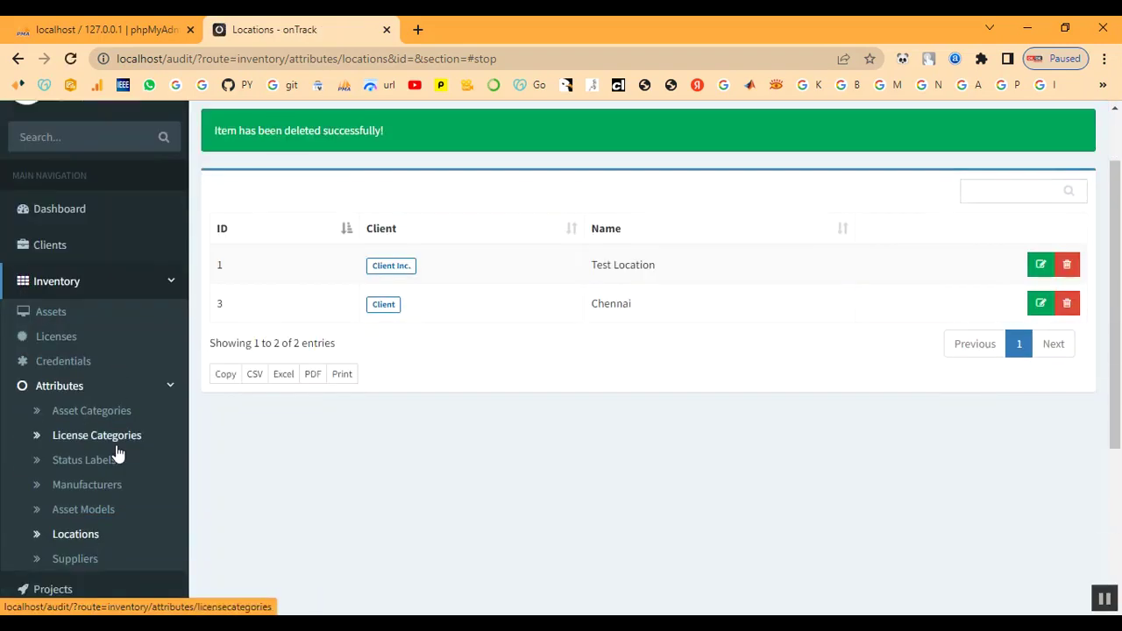
scroll(117, 453, down, 1)
Start a new supplier named 'Shop' and fill in its contact name and phone number
click(77, 479)
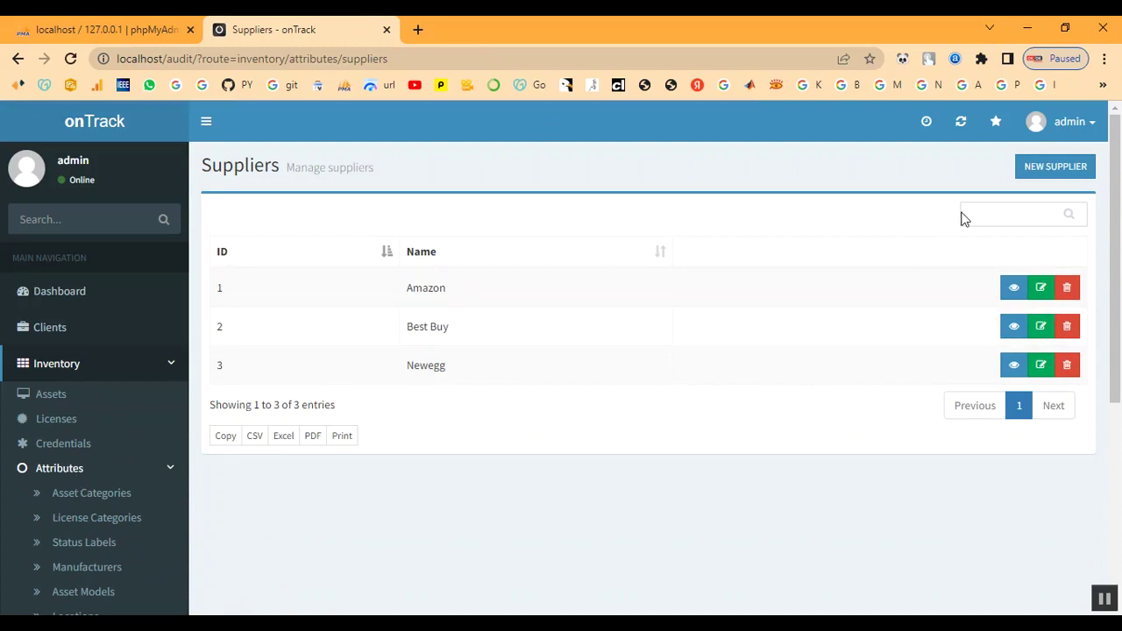
click(1062, 169)
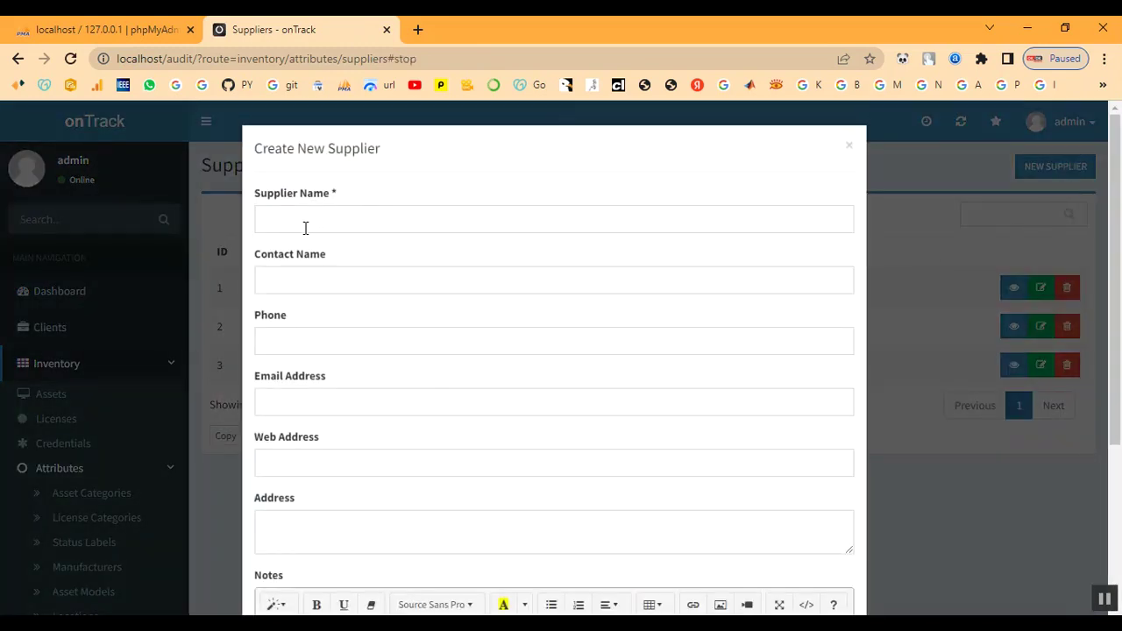
click(306, 224)
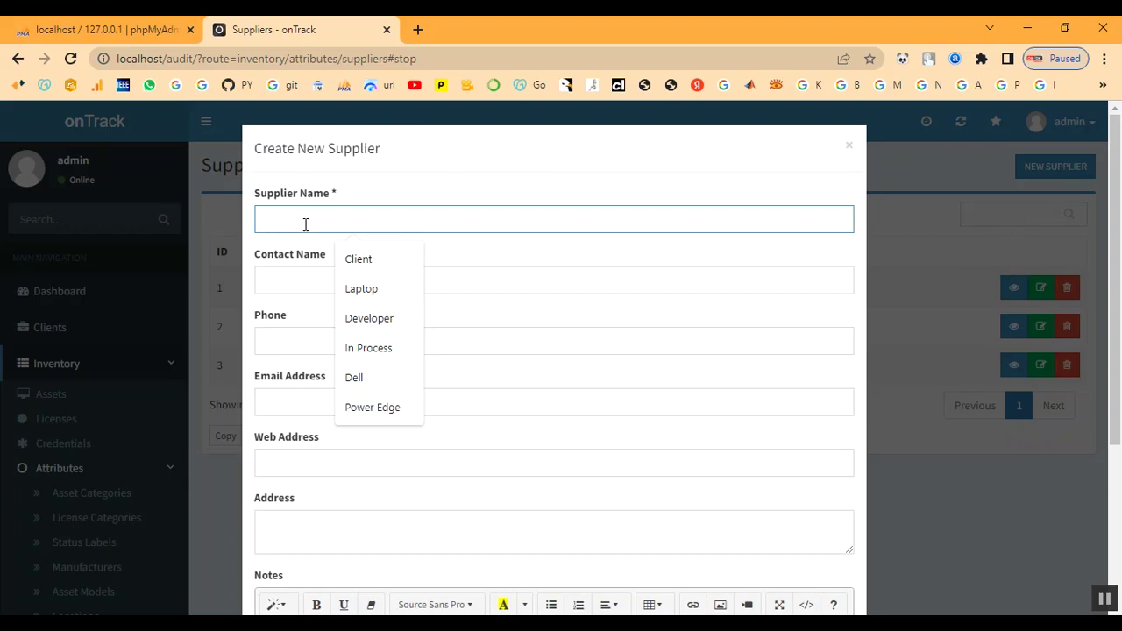
text(Shop)
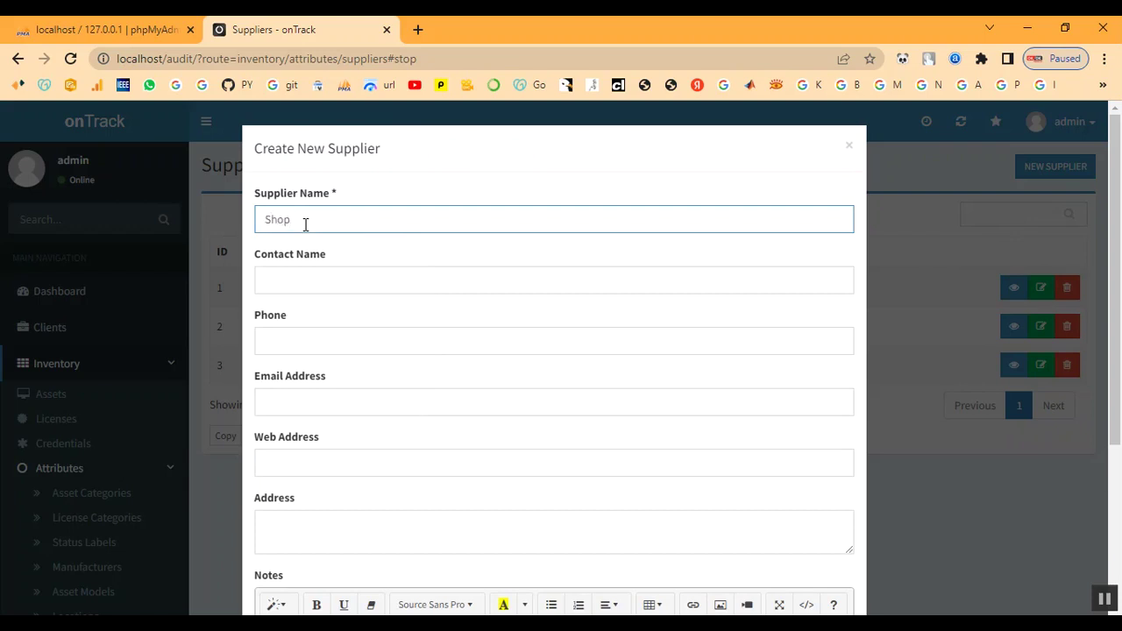
key(Tab)
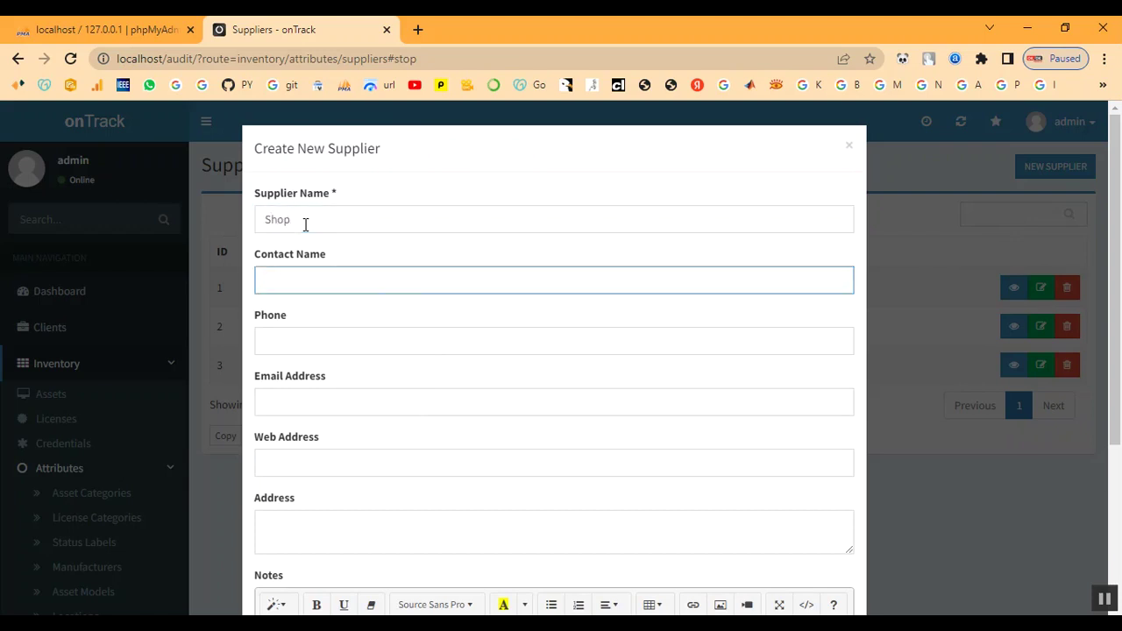
text(Shop)
key(Tab)
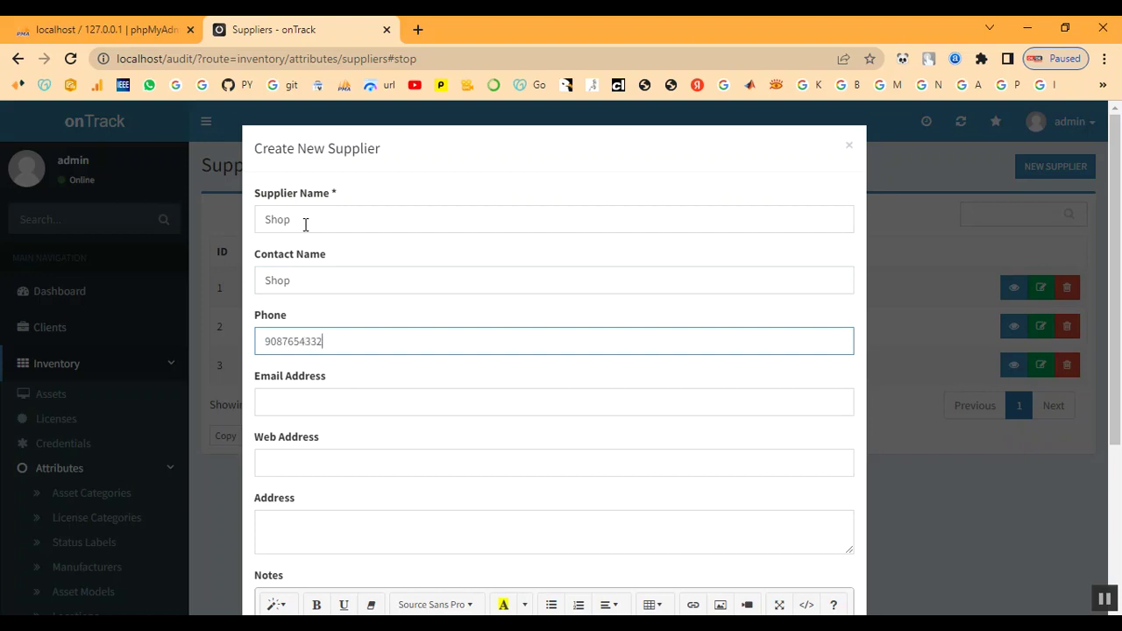
Add the supplier's e-mail, web address shop.com, postal address and note 'SHOP', then create it
click(299, 391)
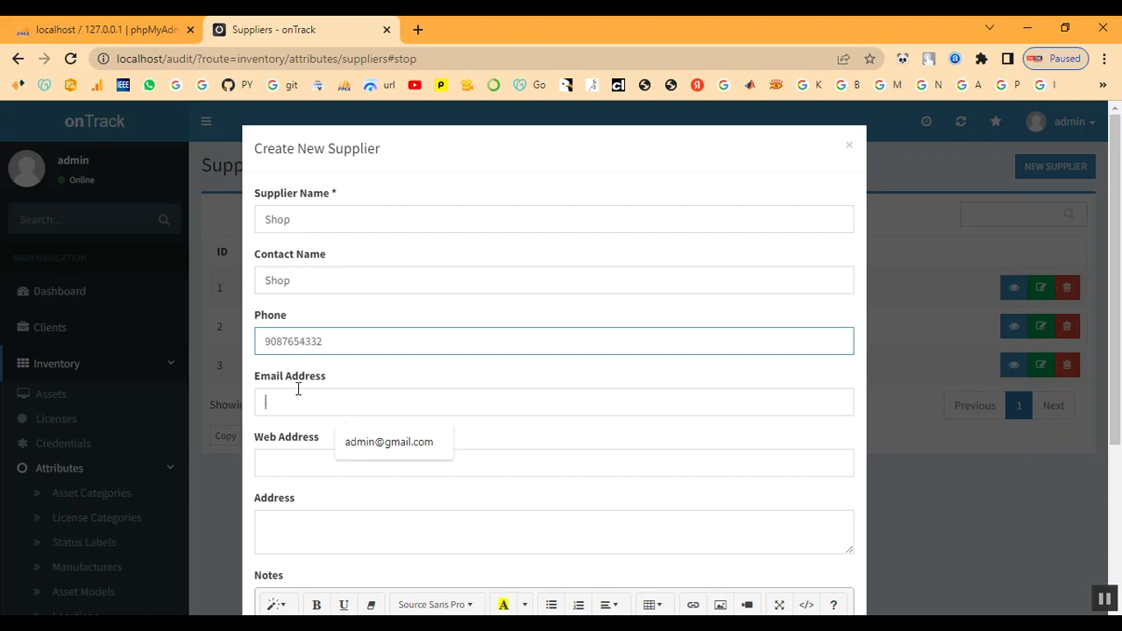
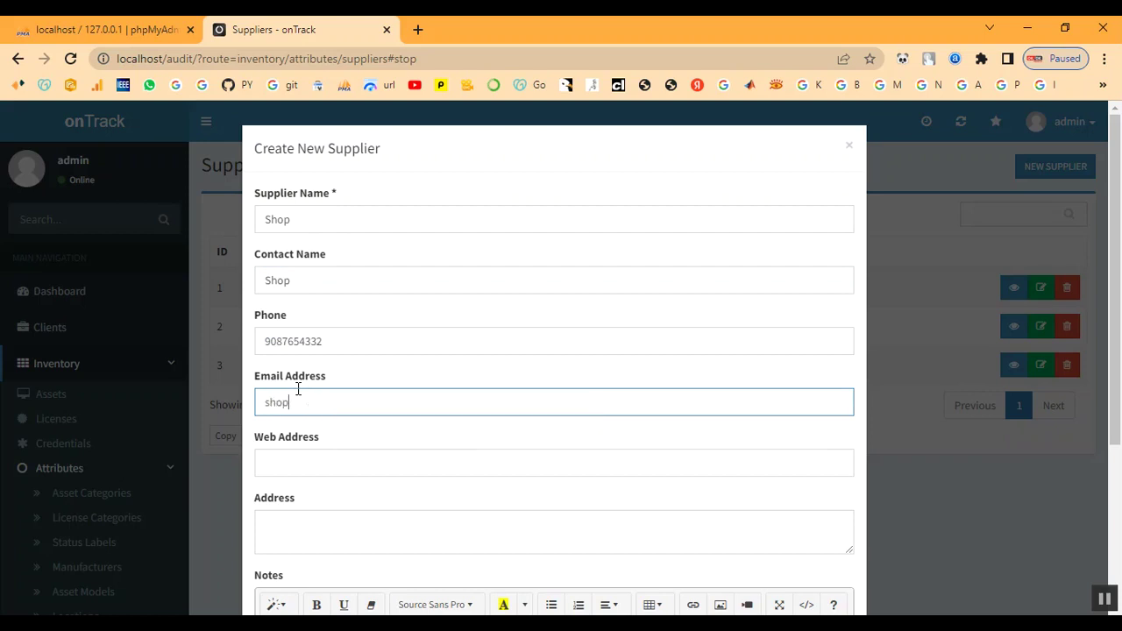
key(Tab)
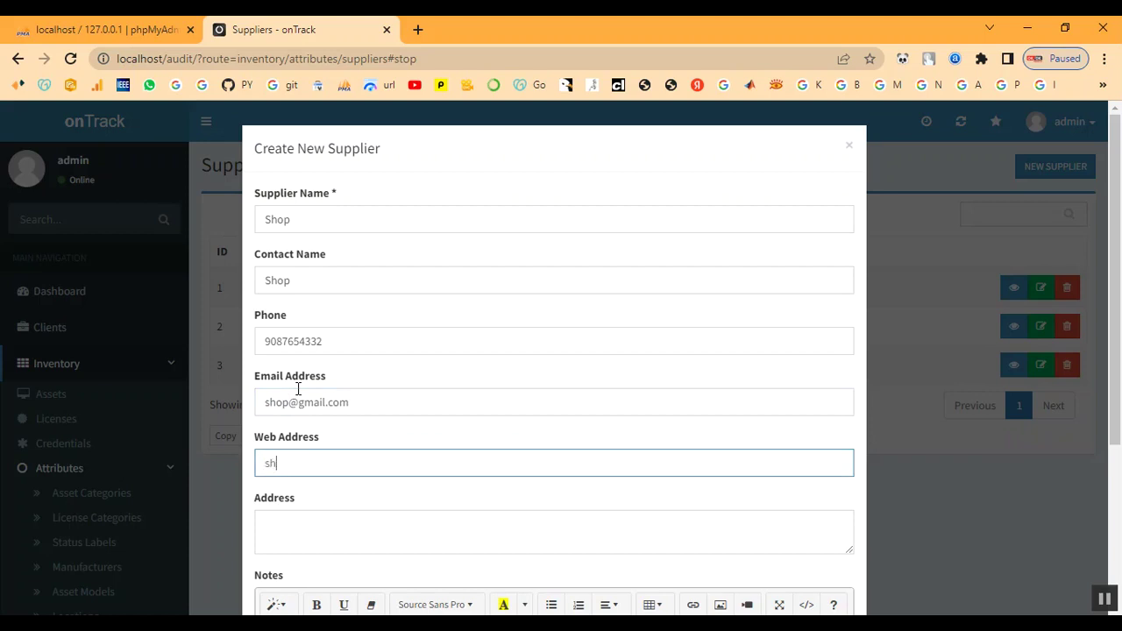
text(shop.com)
key(Tab)
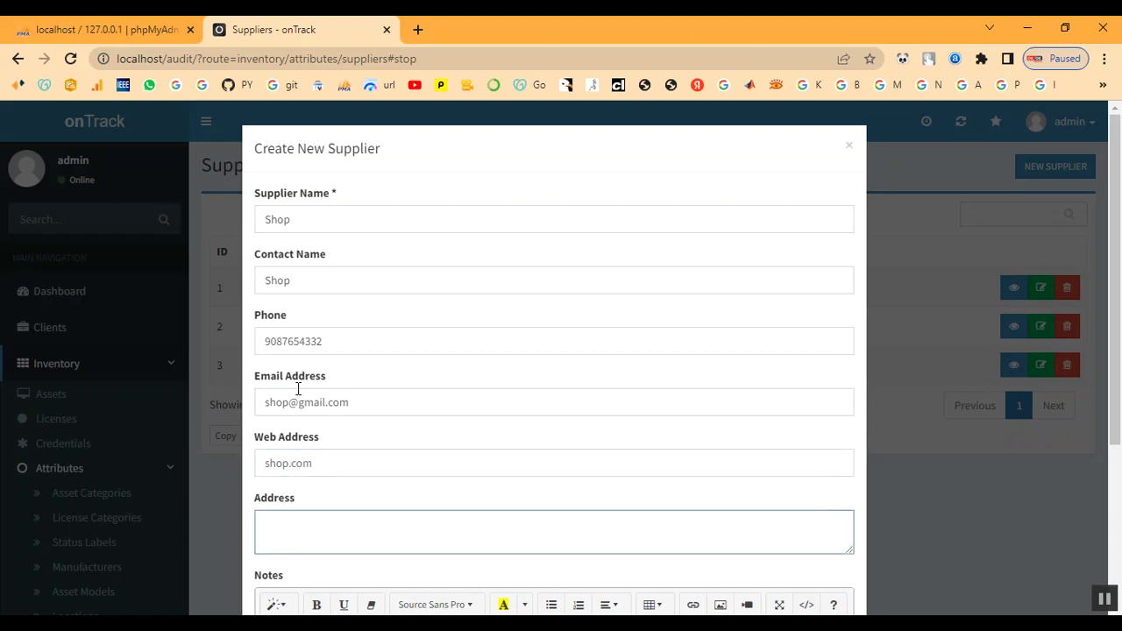
text(chennai)
key(Tab)
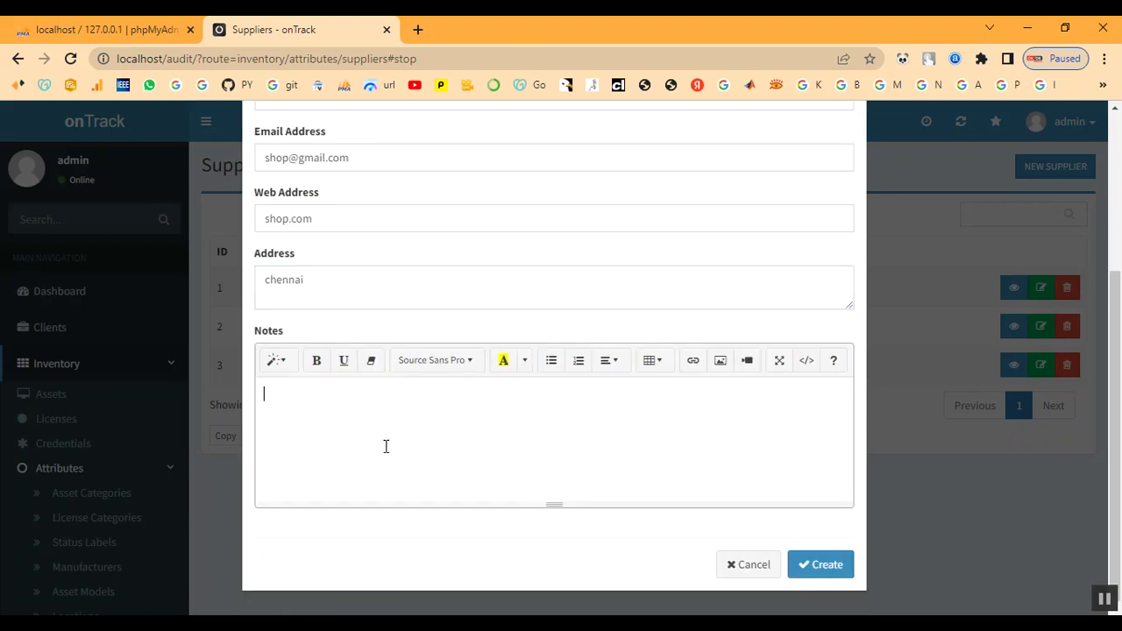
text(SHOP)
click(819, 566)
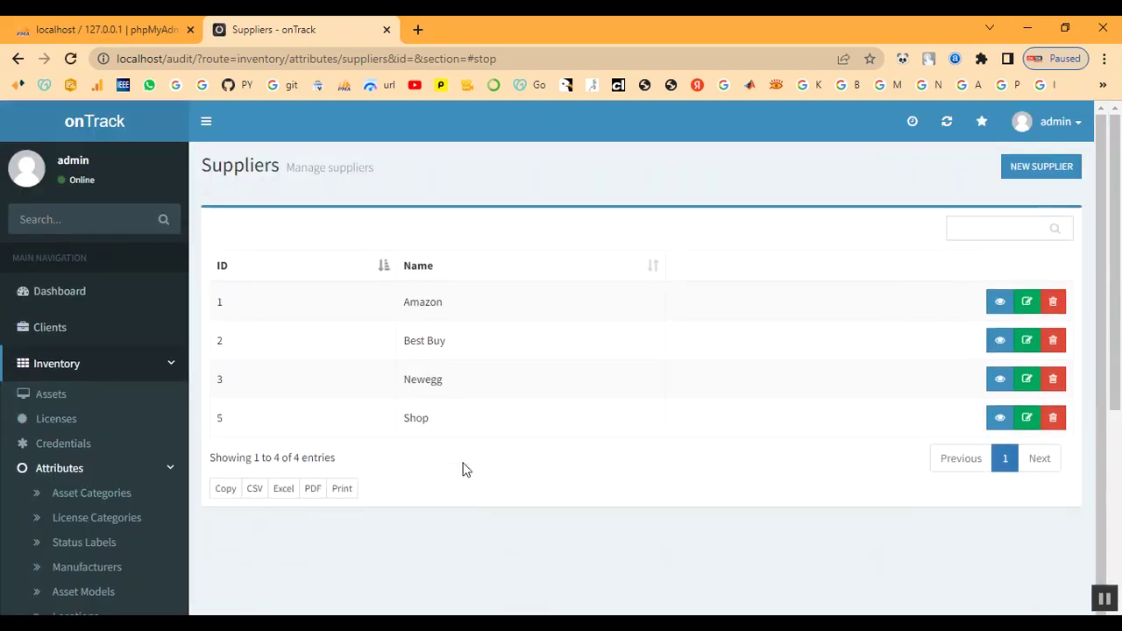
scroll(154, 516, down, 3)
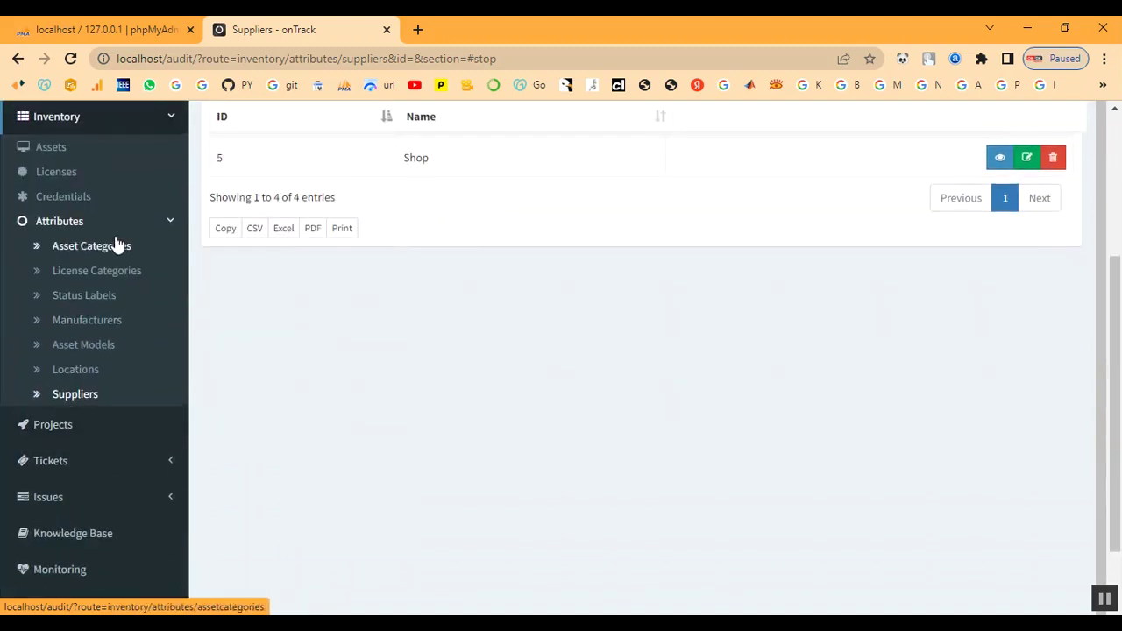
click(168, 224)
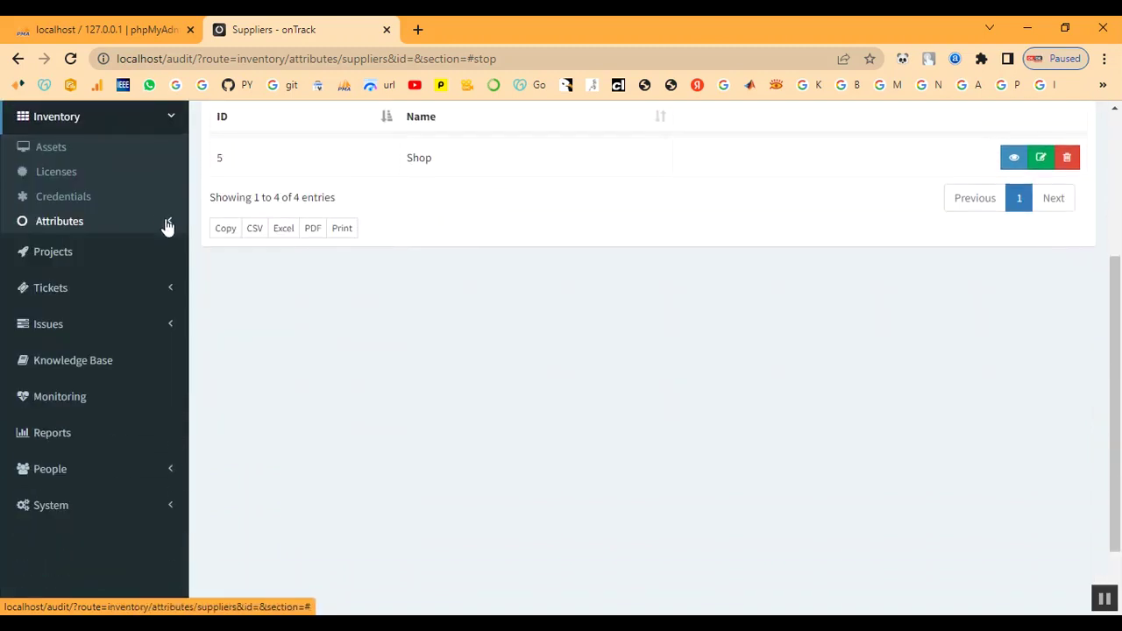
click(68, 178)
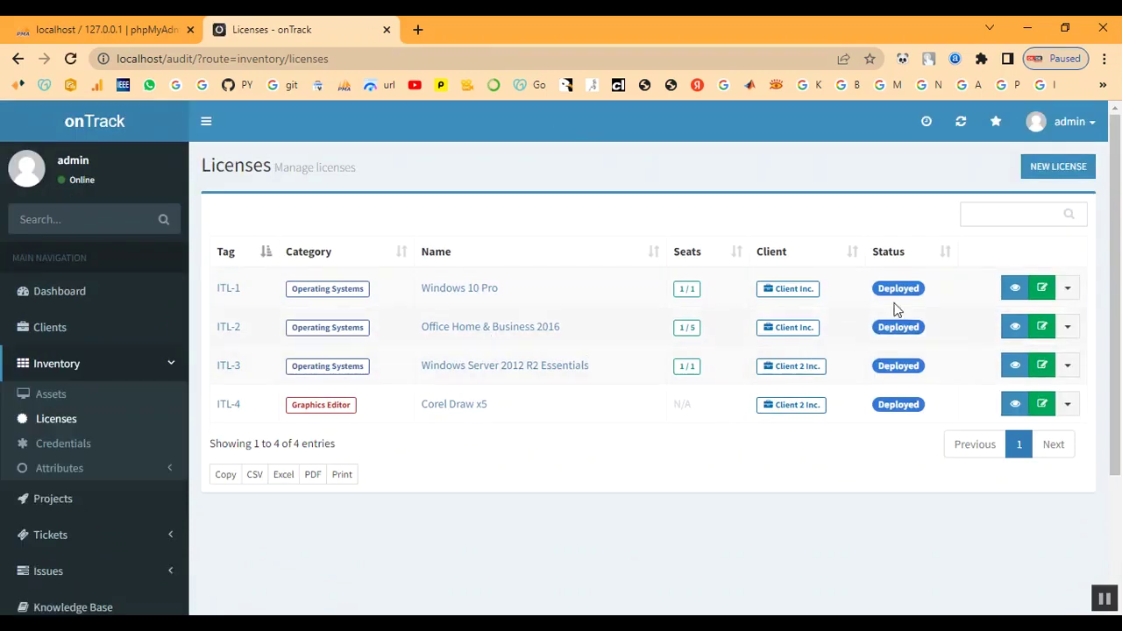
click(1050, 168)
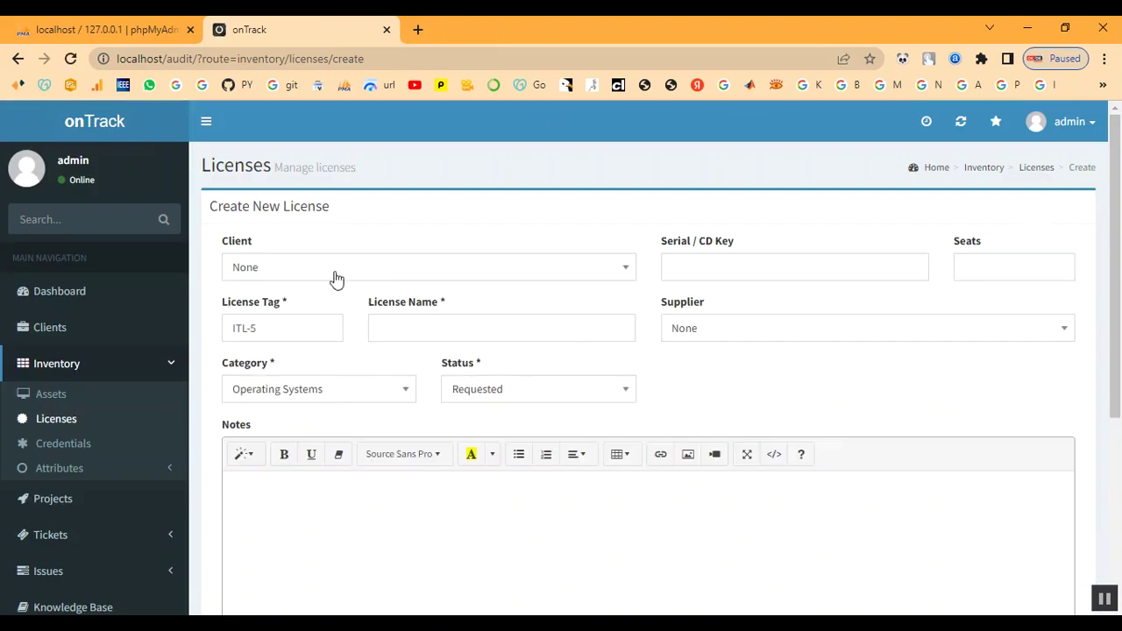
click(336, 279)
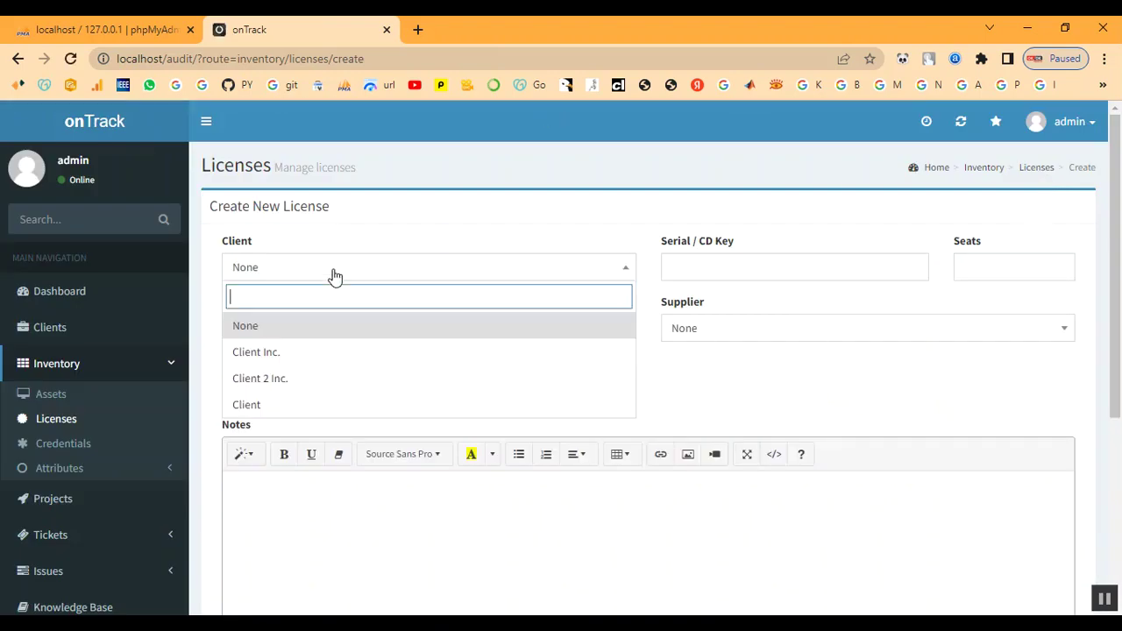
click(313, 409)
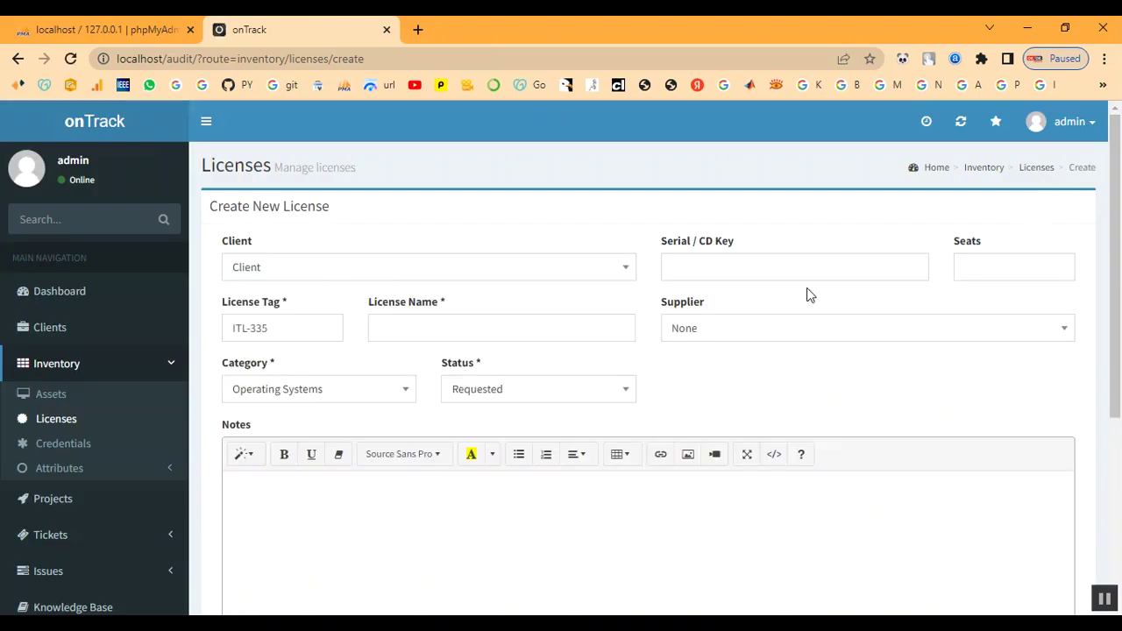
click(747, 274)
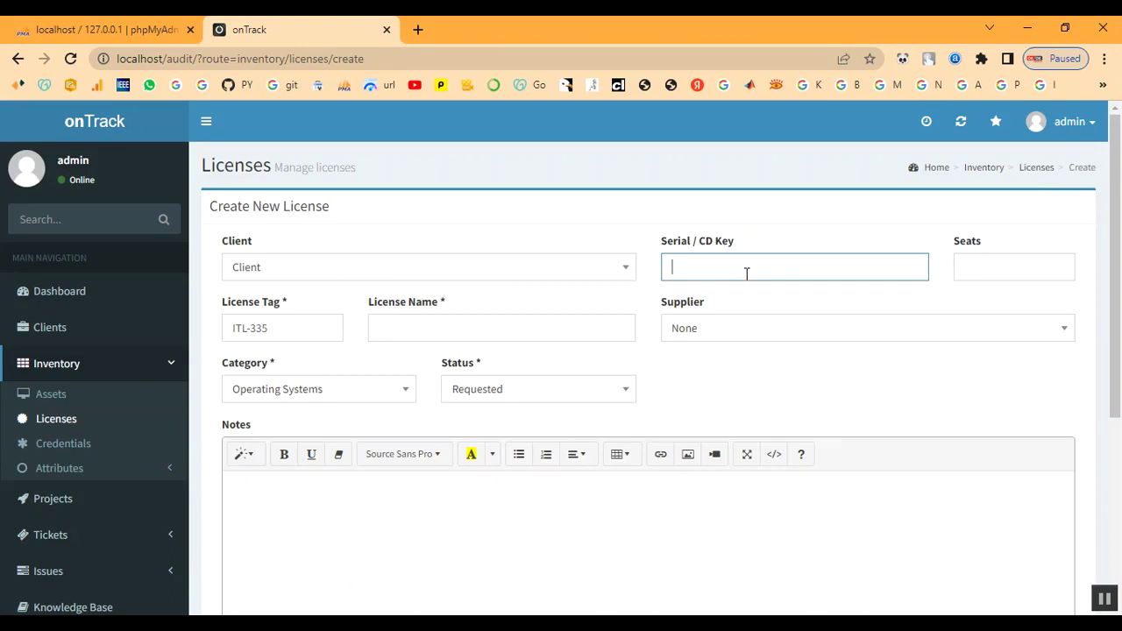
text(1234C12)
click(1000, 273)
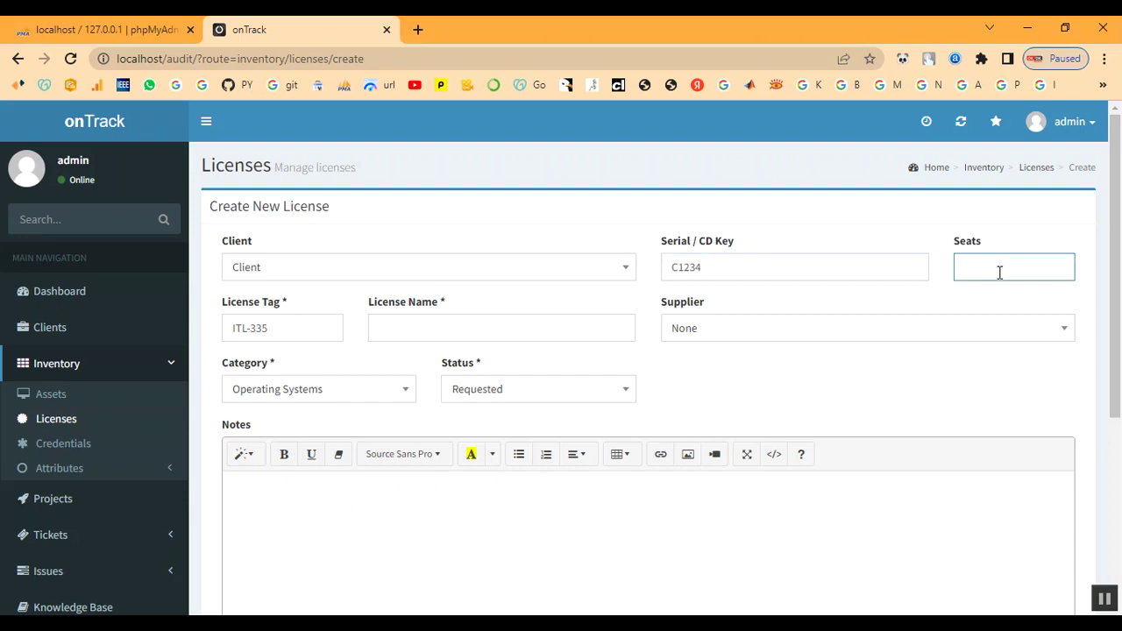
Name the license 'License' under tag ITL-335
click(283, 328)
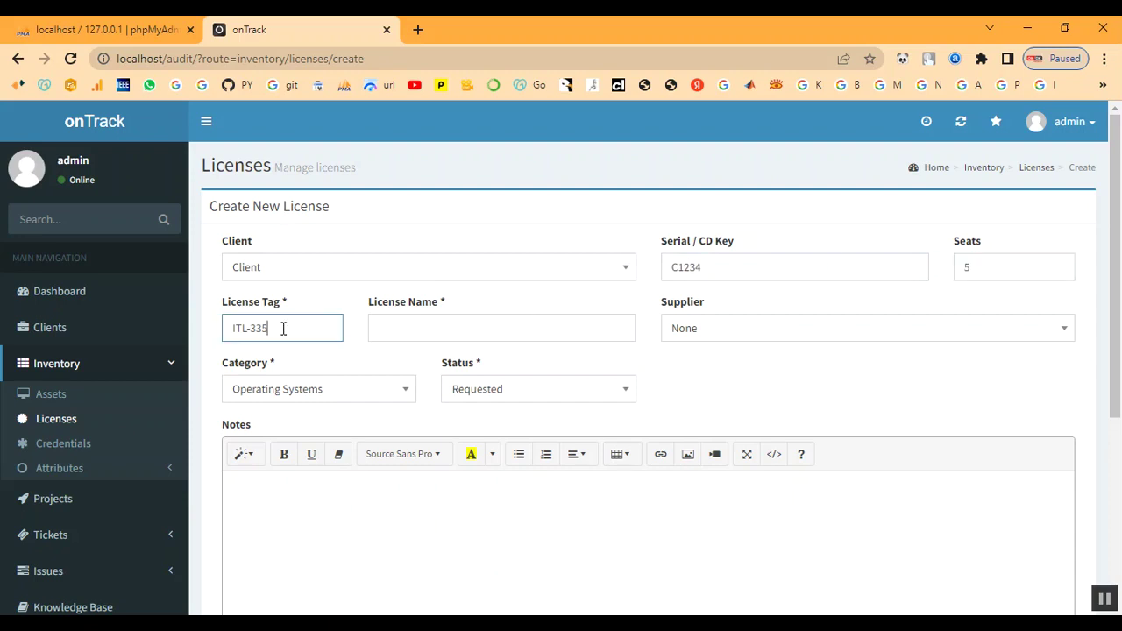
click(415, 325)
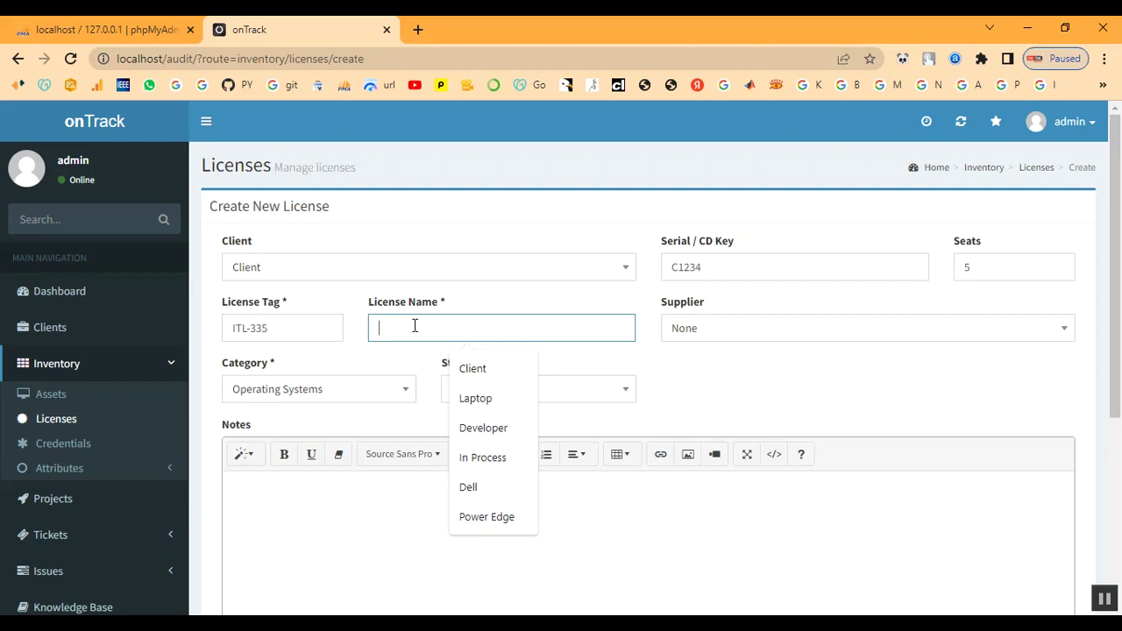
text(L)
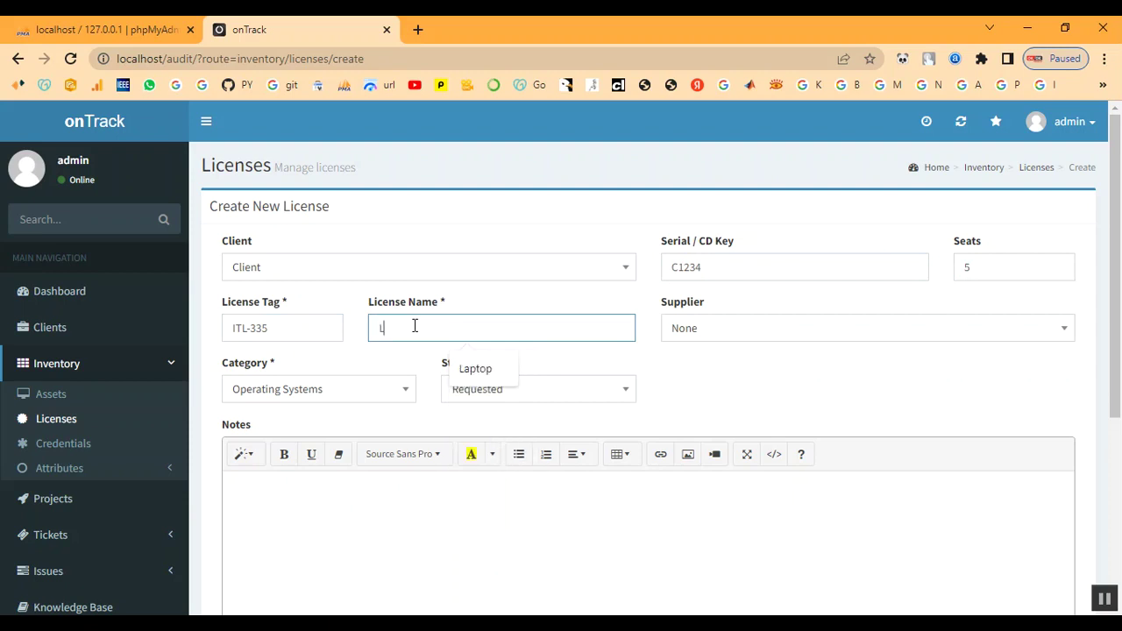
text(i)
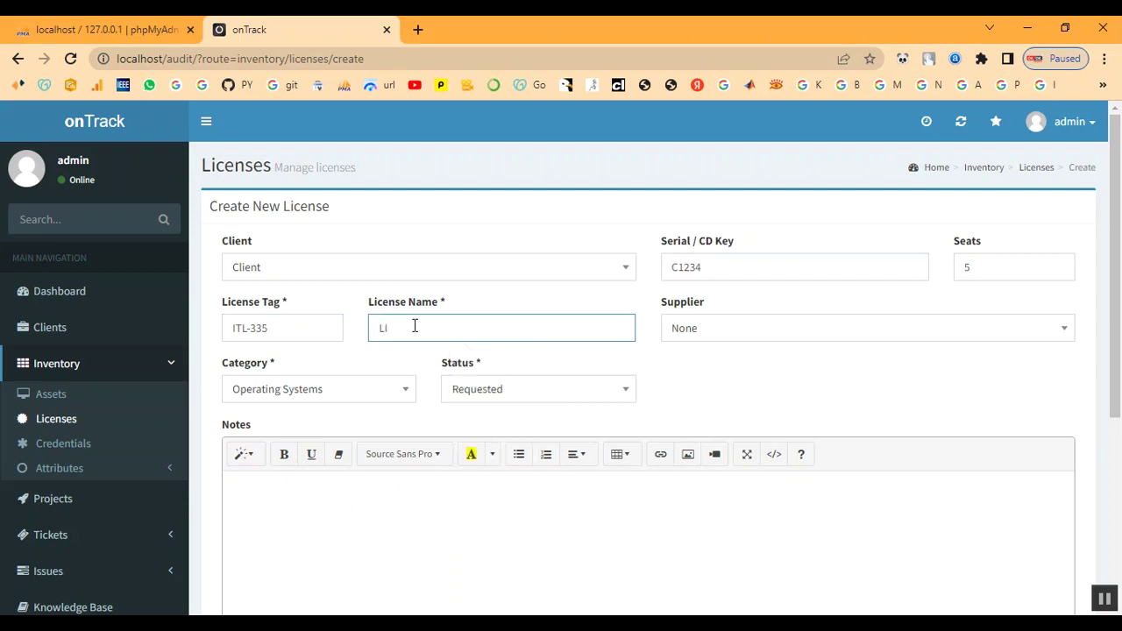
key(BackSpace)
text(i)
key(BackSpace)
text(icense)
Set supplier Shop, category Developer and status In Process, then create the license
click(736, 337)
click(710, 492)
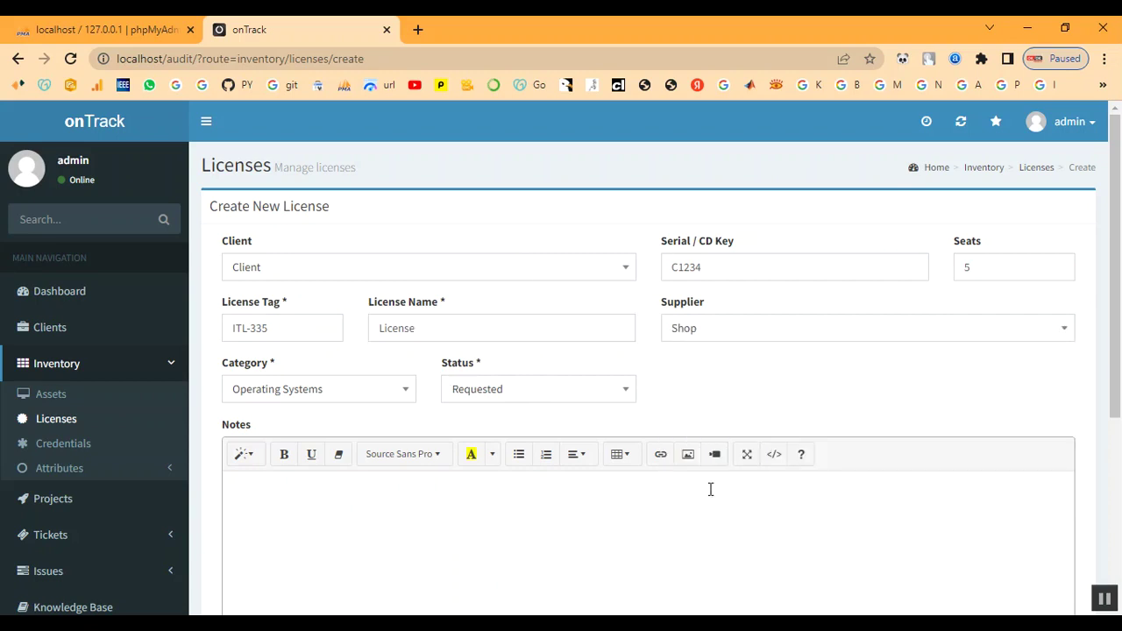
click(326, 397)
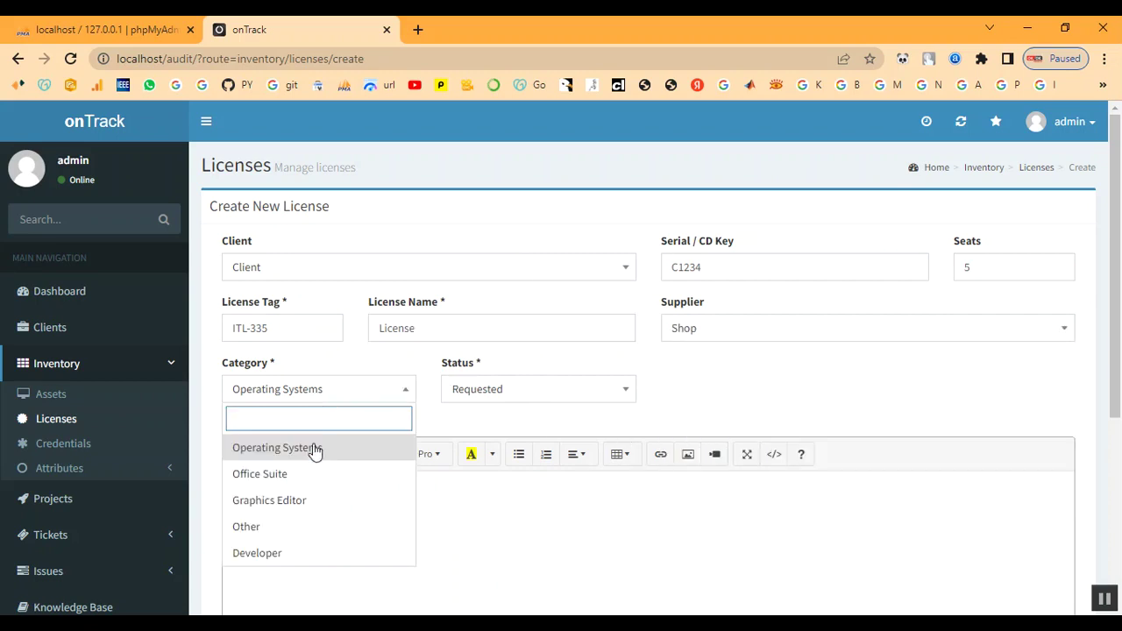
click(286, 552)
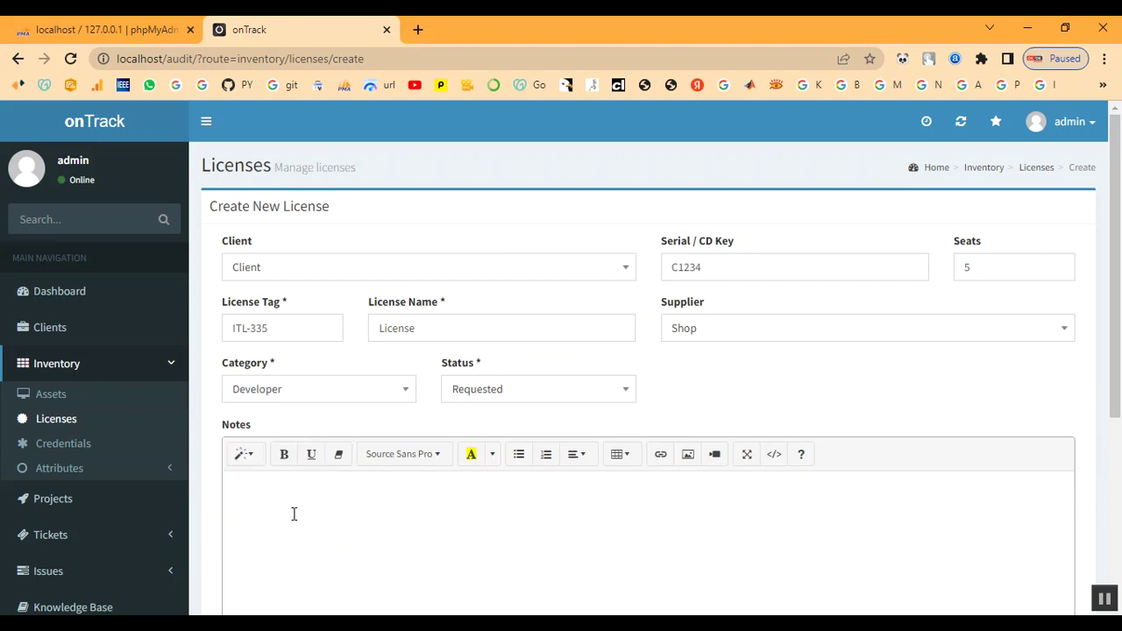
click(480, 398)
click(350, 399)
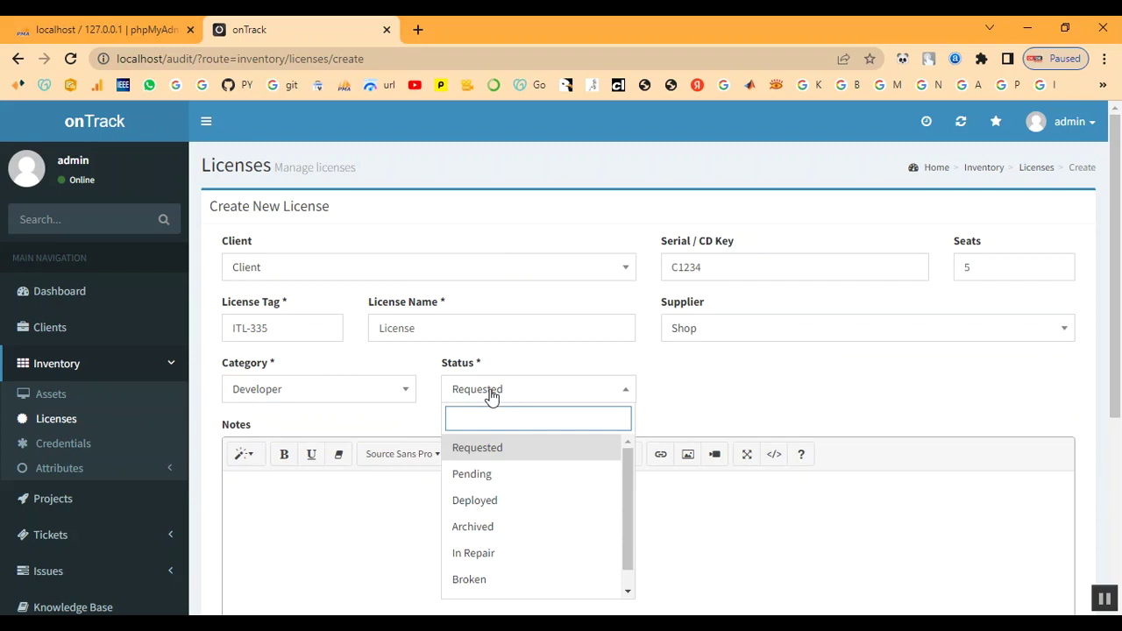
scroll(507, 559, down, 1)
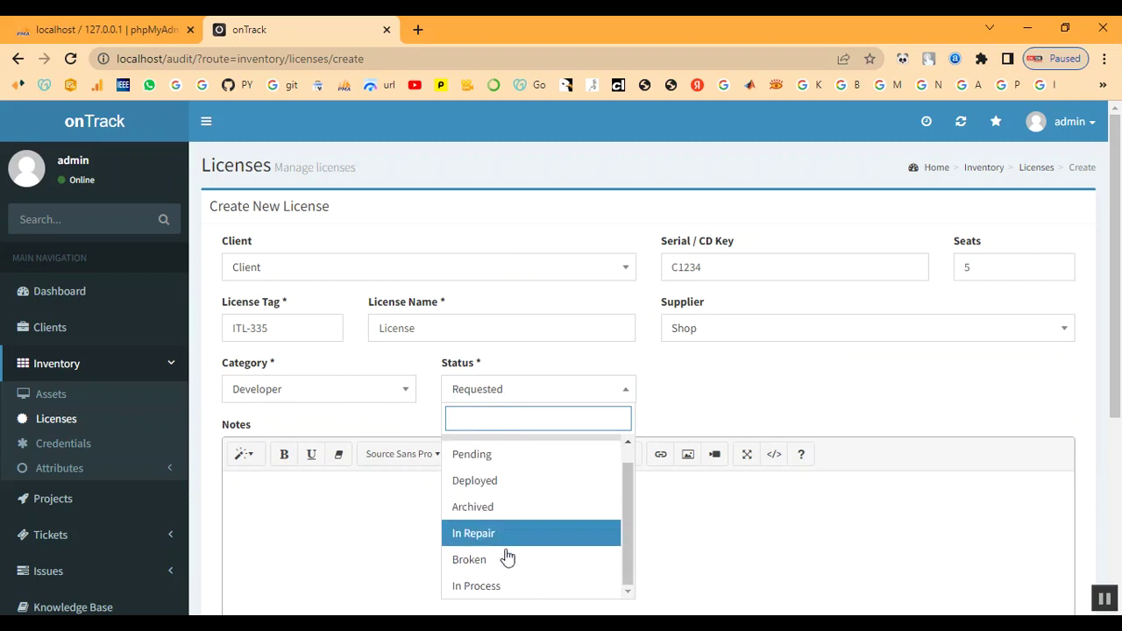
click(514, 584)
scroll(471, 454, down, 3)
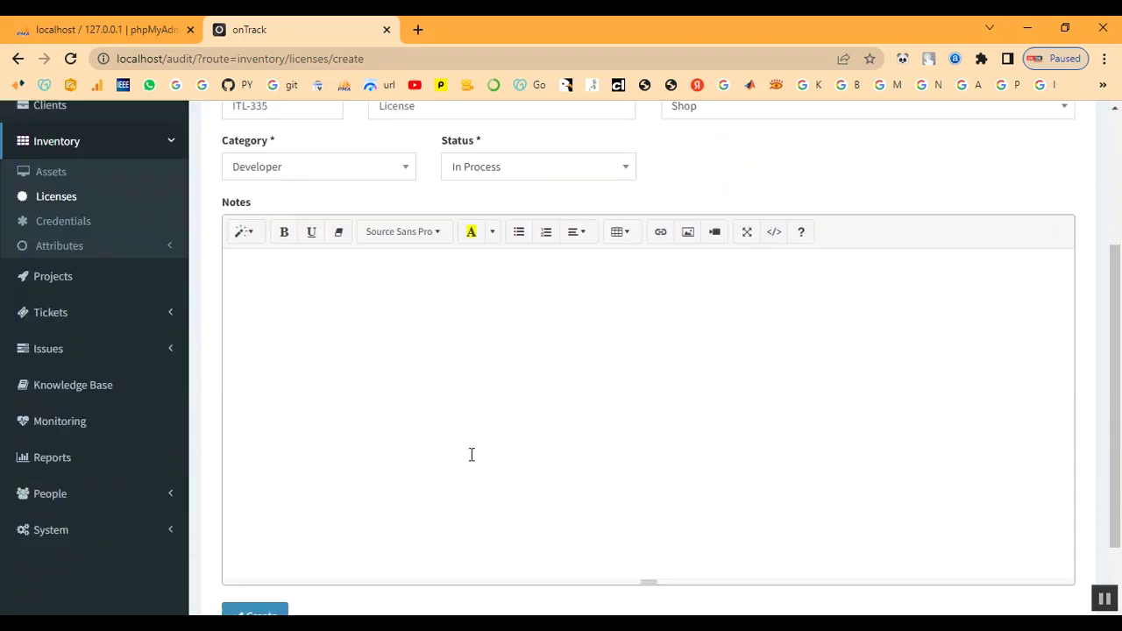
scroll(396, 427, up, 2)
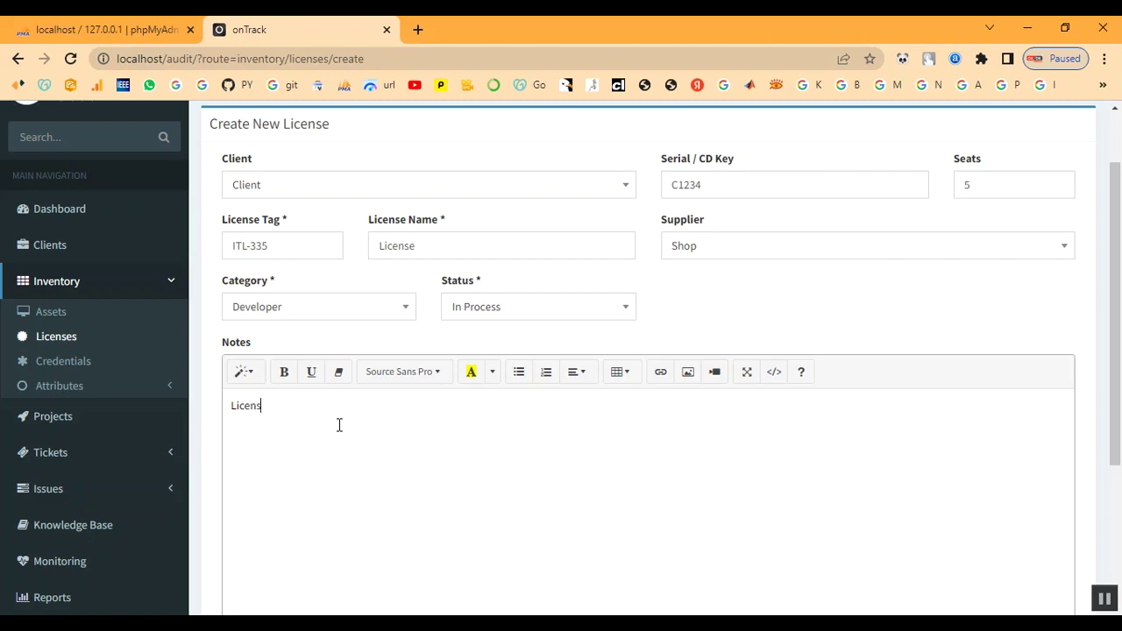
scroll(351, 429, down, 3)
click(281, 533)
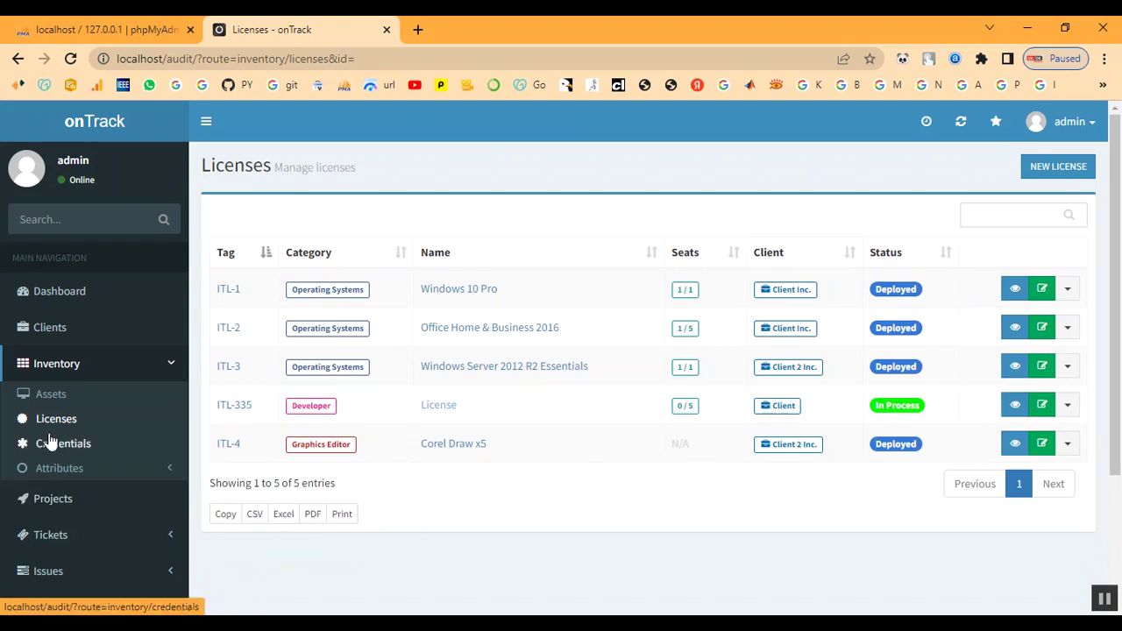
Start a new asset from the assets list and assign it to client Client
click(46, 392)
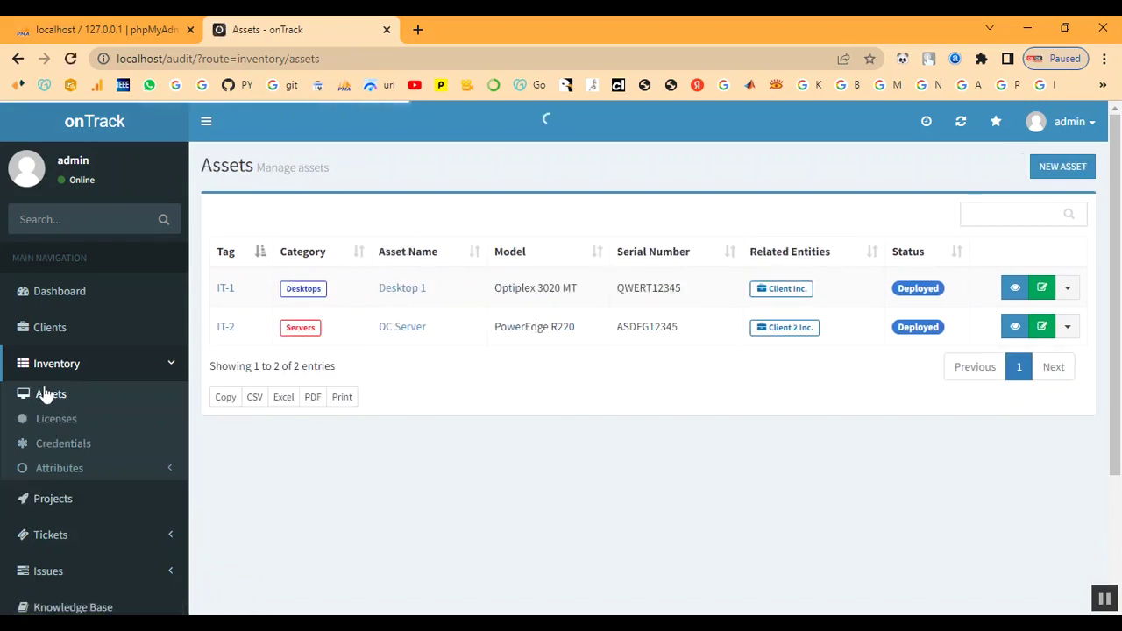
click(1068, 175)
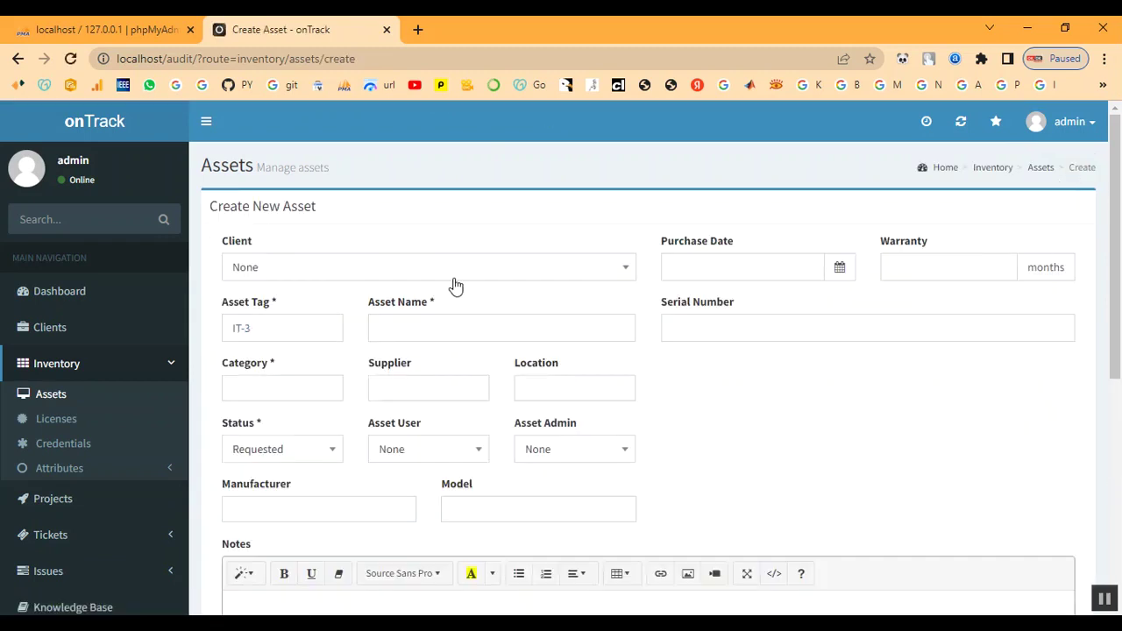
click(455, 286)
click(388, 403)
Name the asset Laptop and set its purchase date to 2022-12-01
click(420, 331)
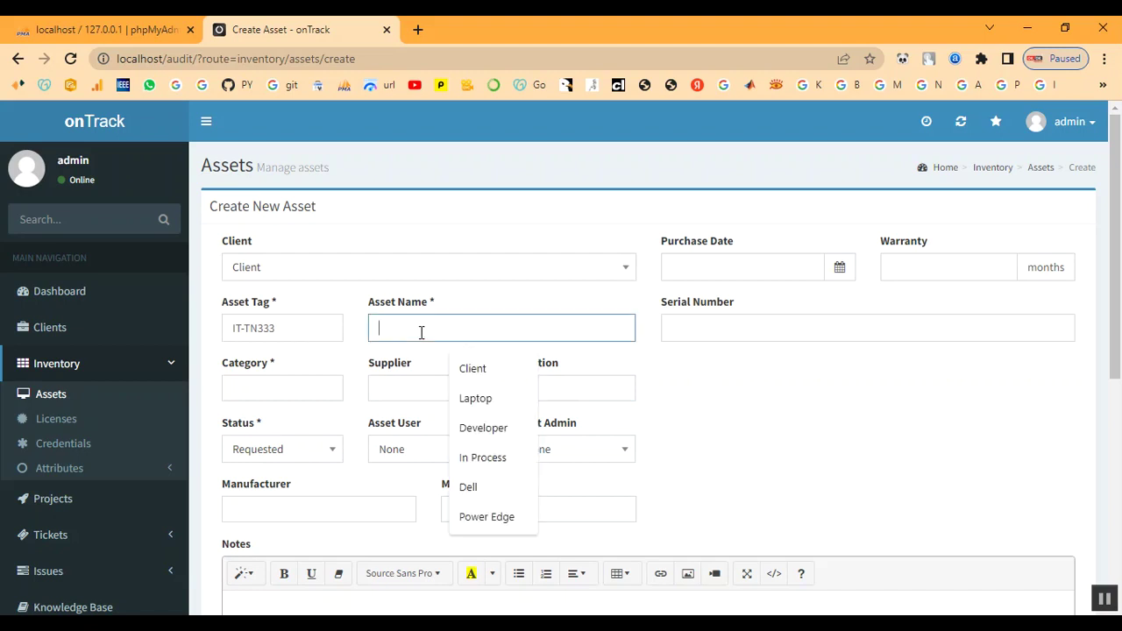
text(LA)
key(BackSpace)
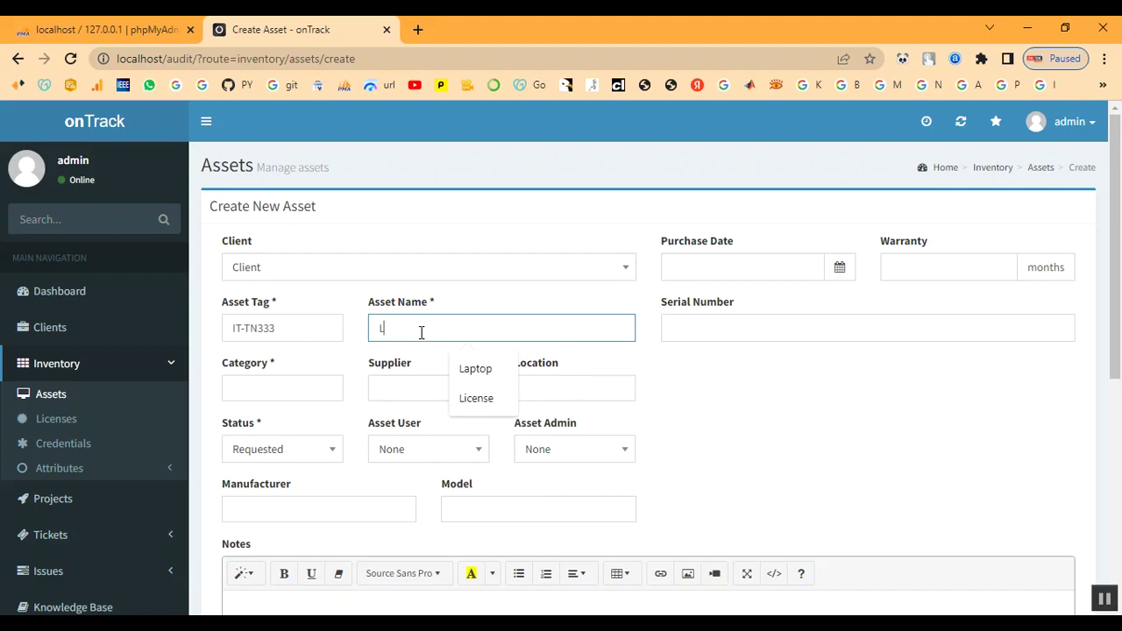
text(aptop)
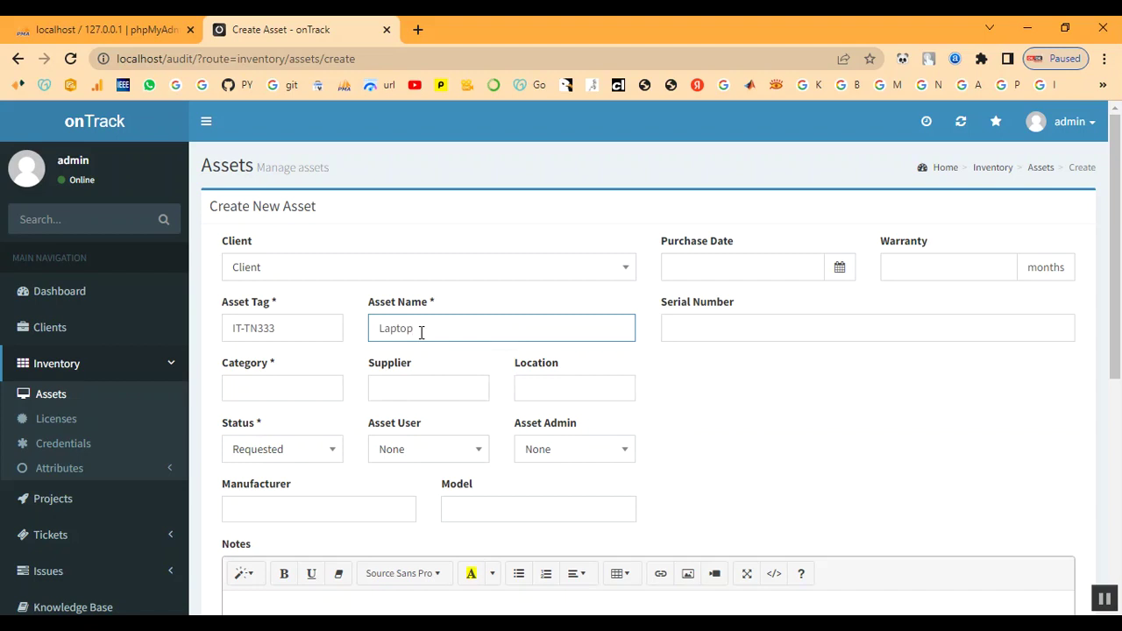
key(Tab)
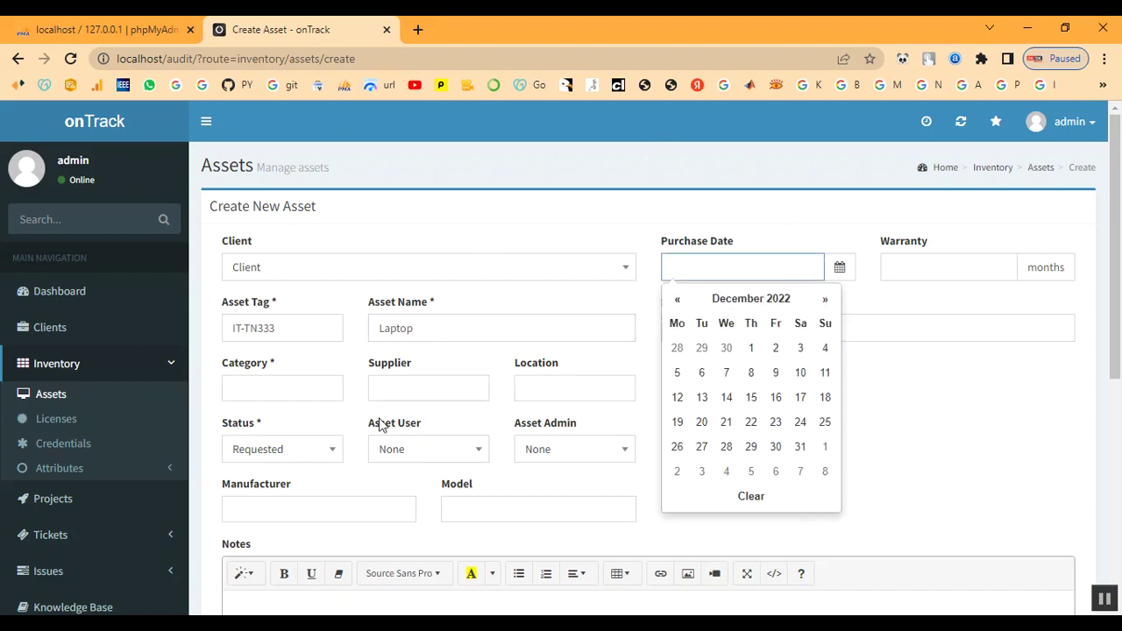
click(751, 350)
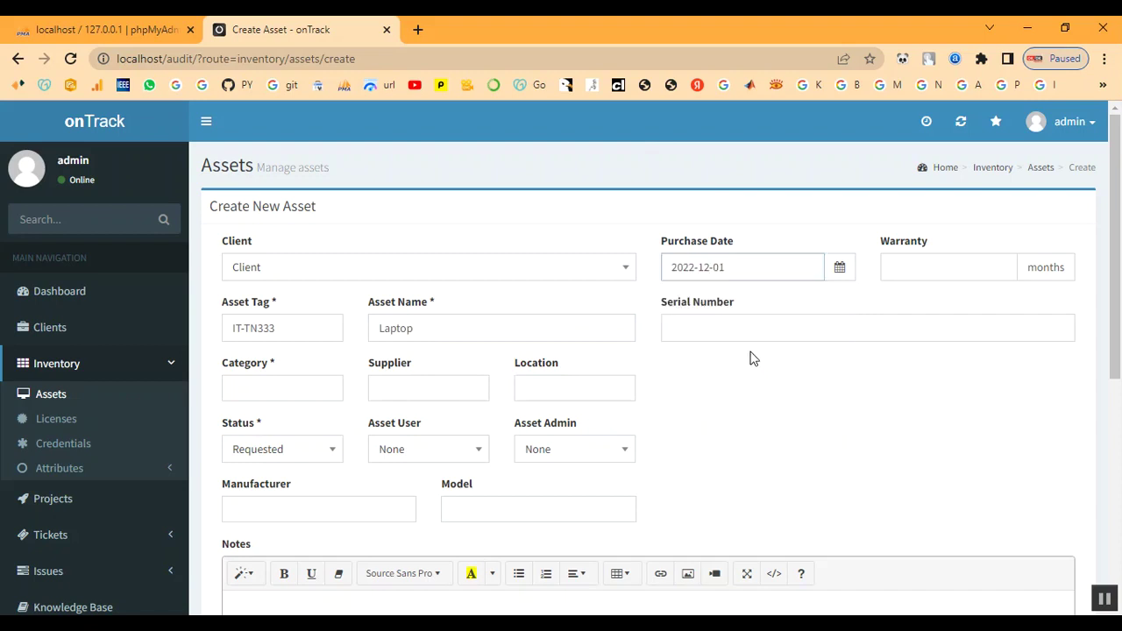
Enter a 9-month warranty and serial number S1234
click(955, 267)
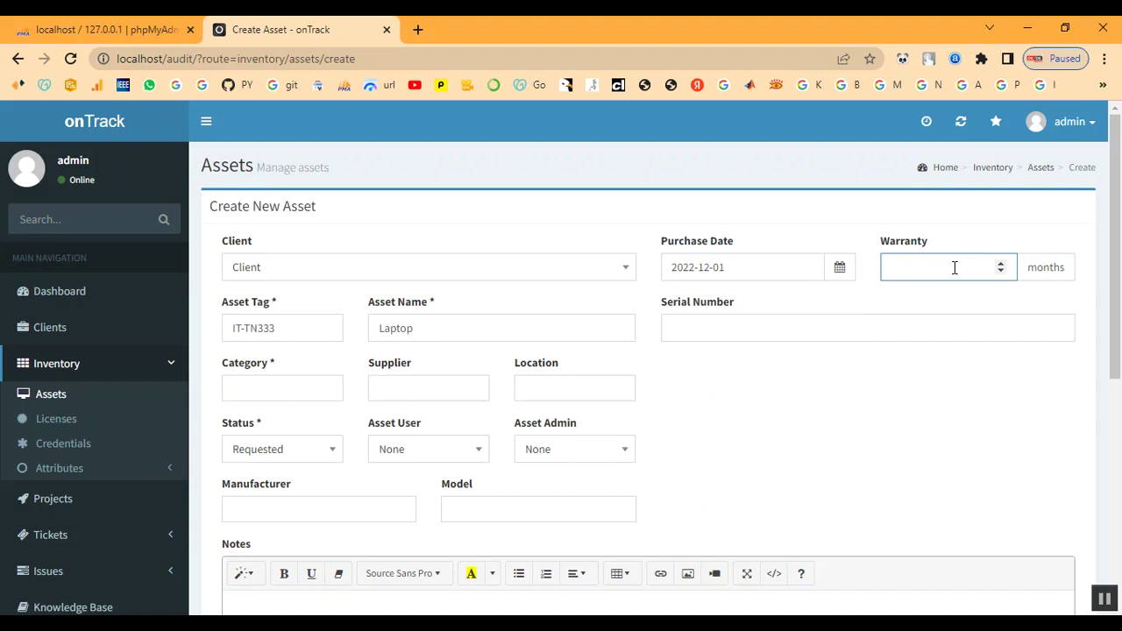
click(737, 329)
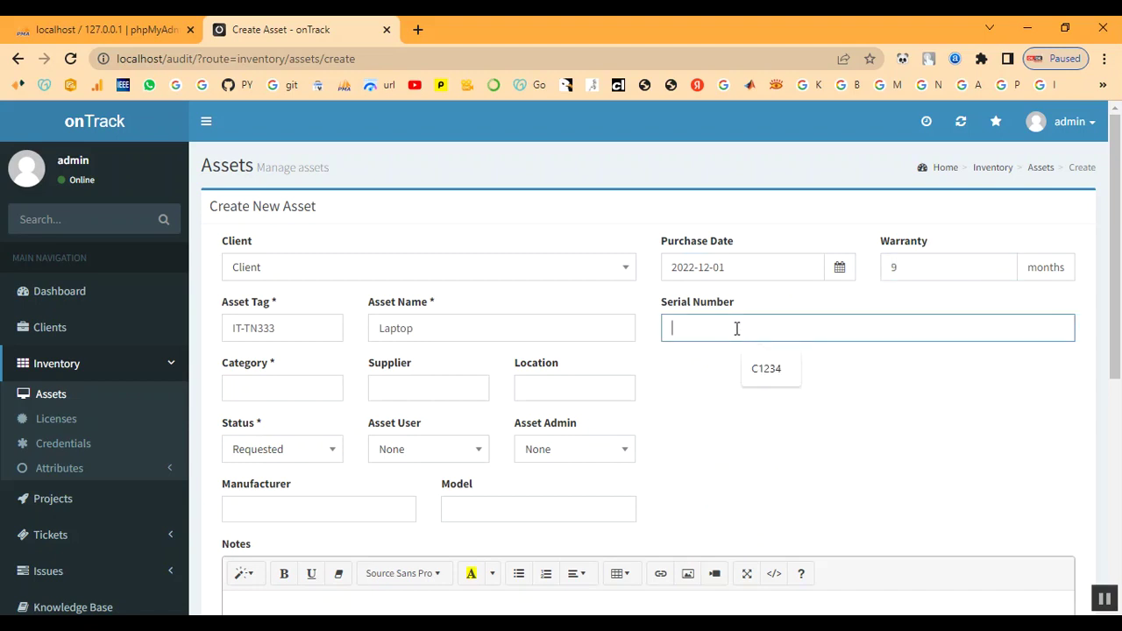
click(759, 375)
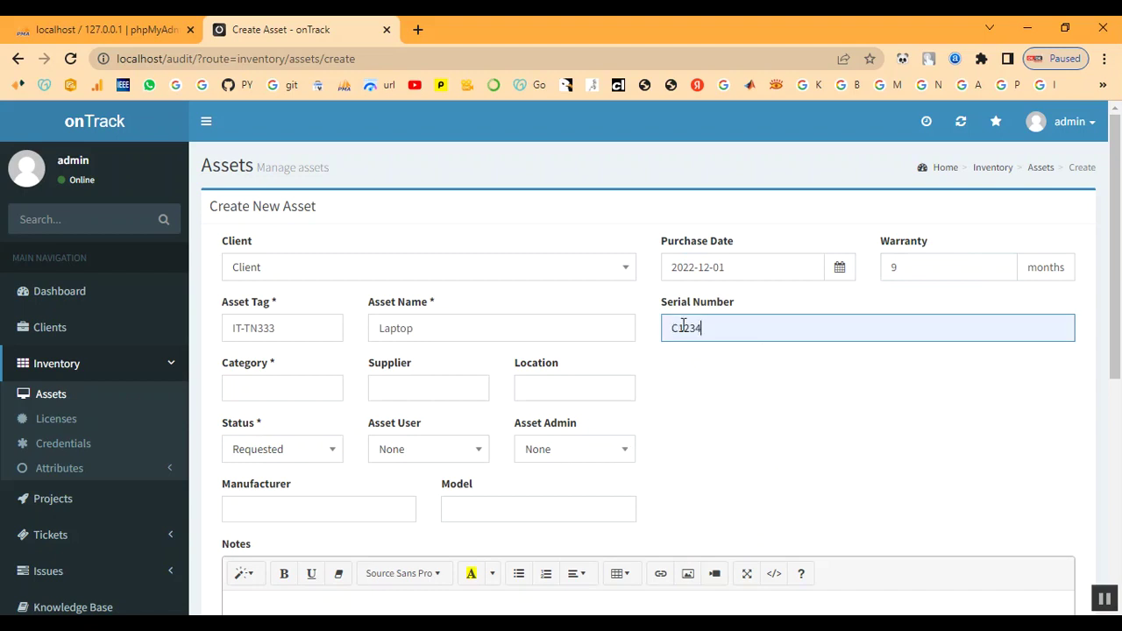
key(Home)
key(Delete)
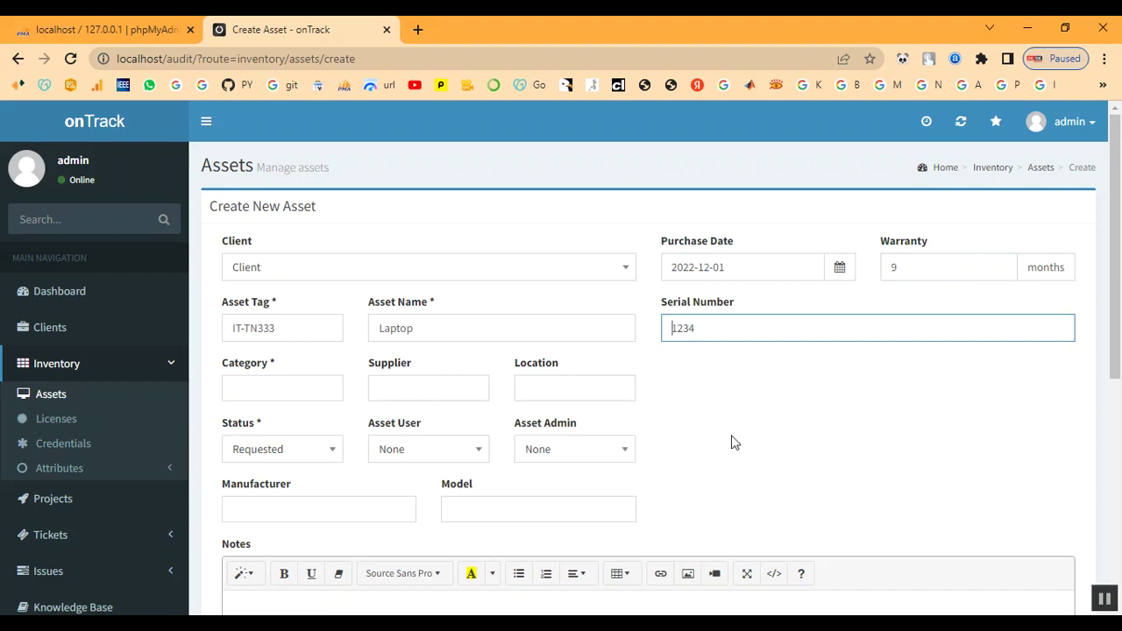
text(S)
Set category Laptop, supplier Shop and location Client / Chennai
click(265, 391)
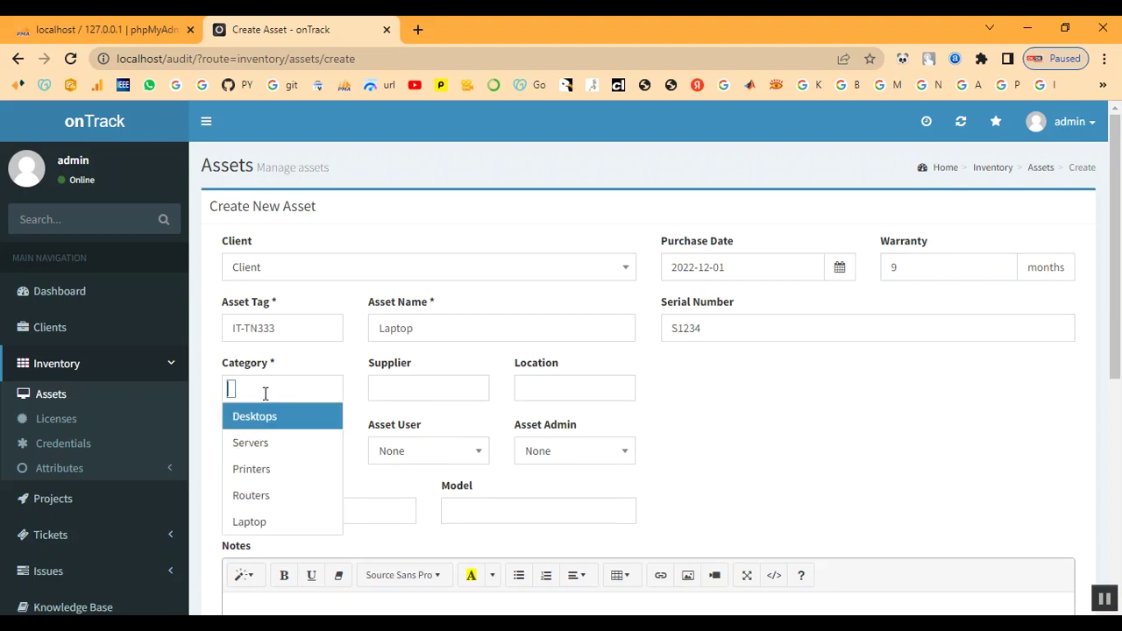
click(258, 524)
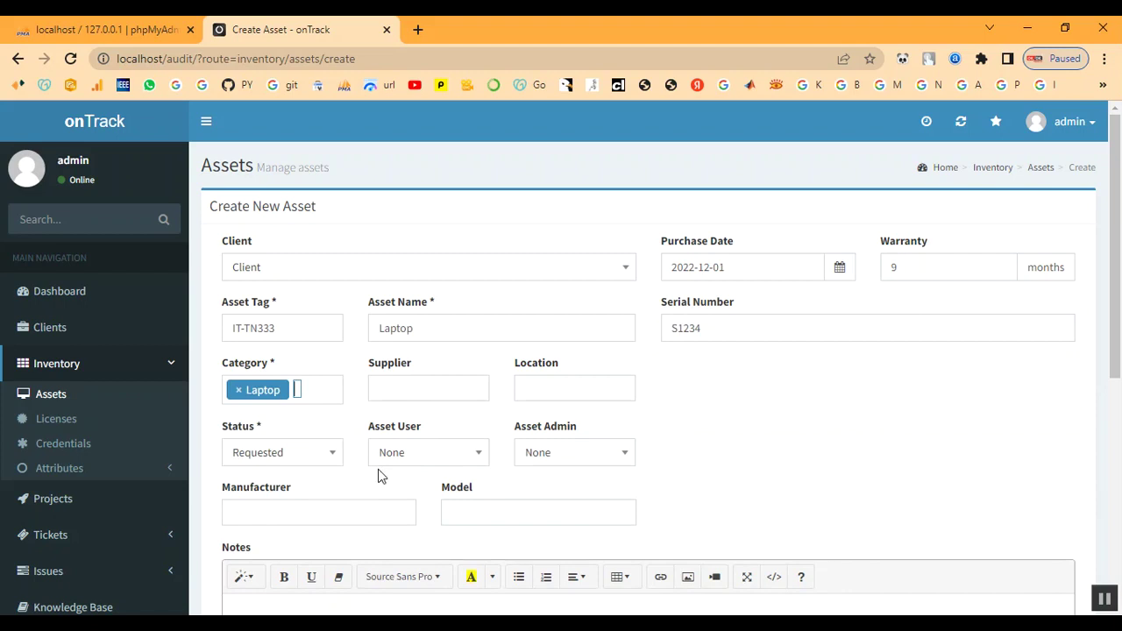
click(407, 391)
click(392, 497)
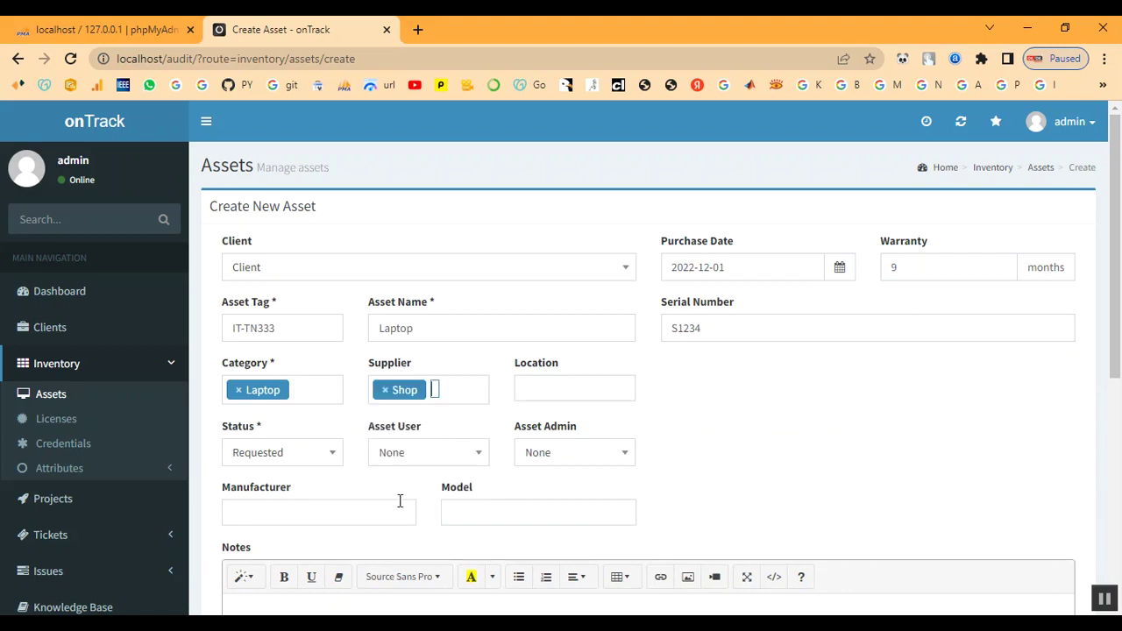
click(539, 390)
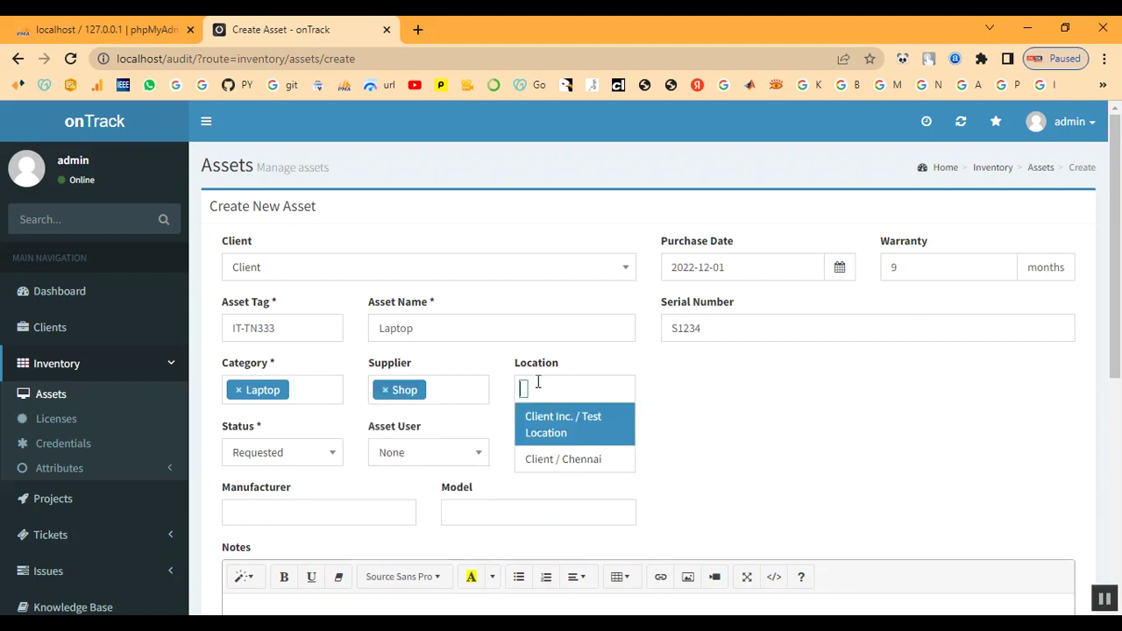
click(539, 461)
Set the asset status to In Process and the asset admin to admin
scroll(340, 456, down, 1)
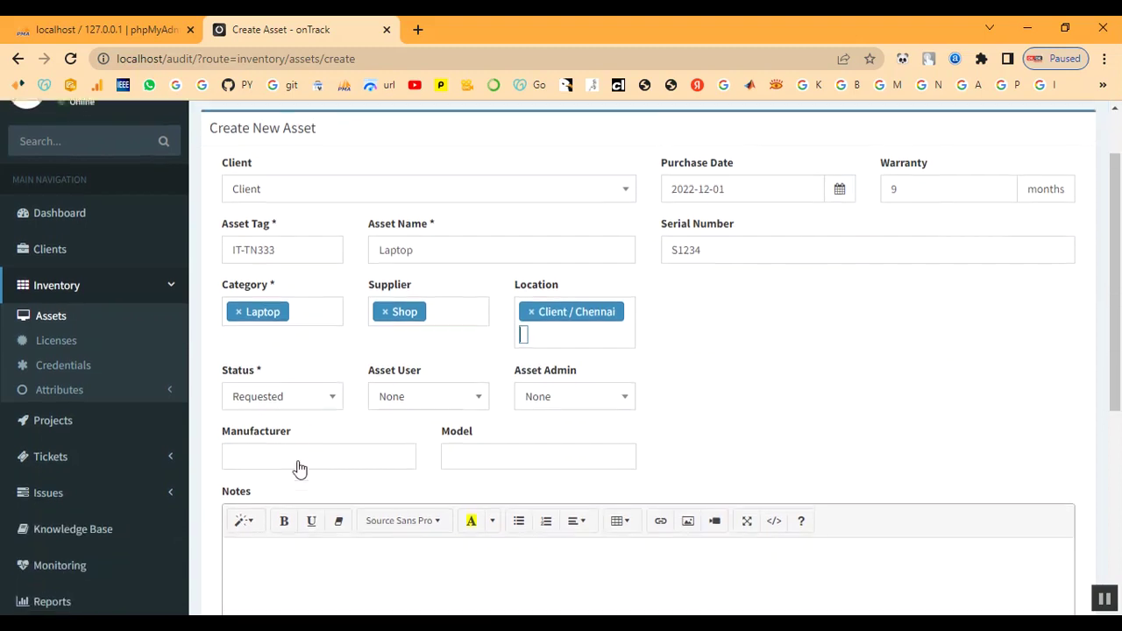
click(285, 406)
scroll(276, 523, down, 1)
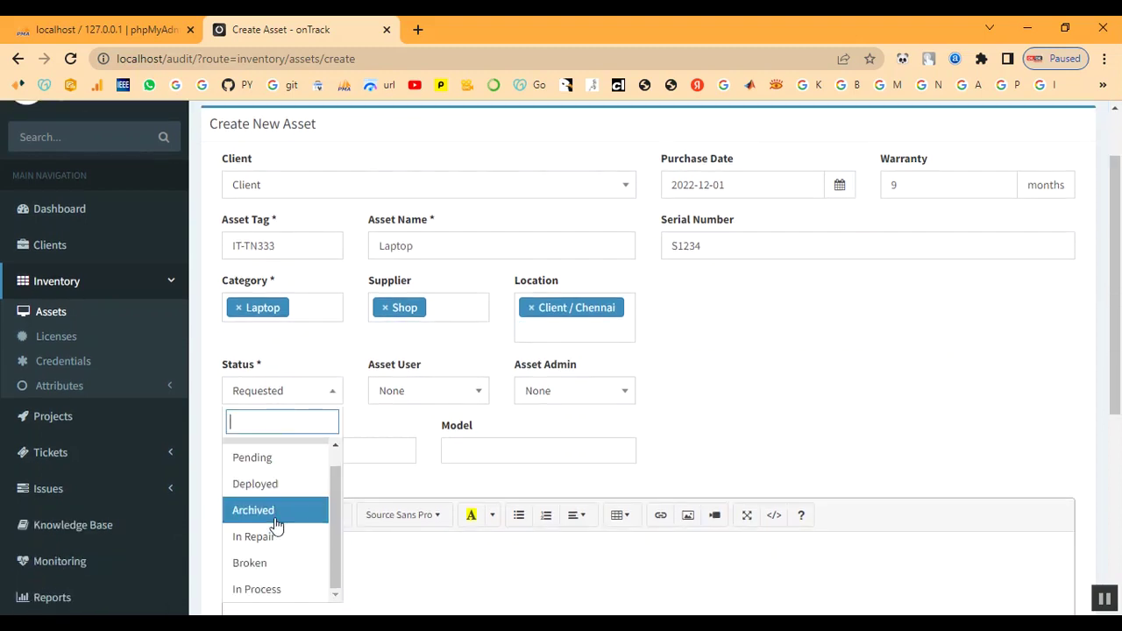
scroll(259, 513, up, 1)
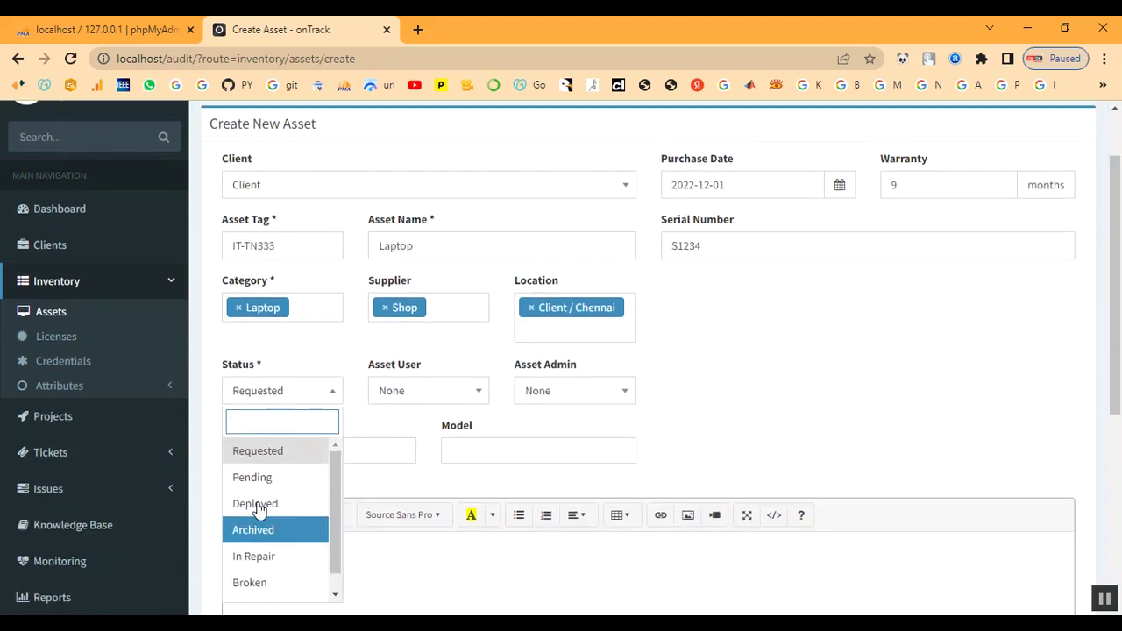
scroll(259, 522, down, 1)
click(260, 590)
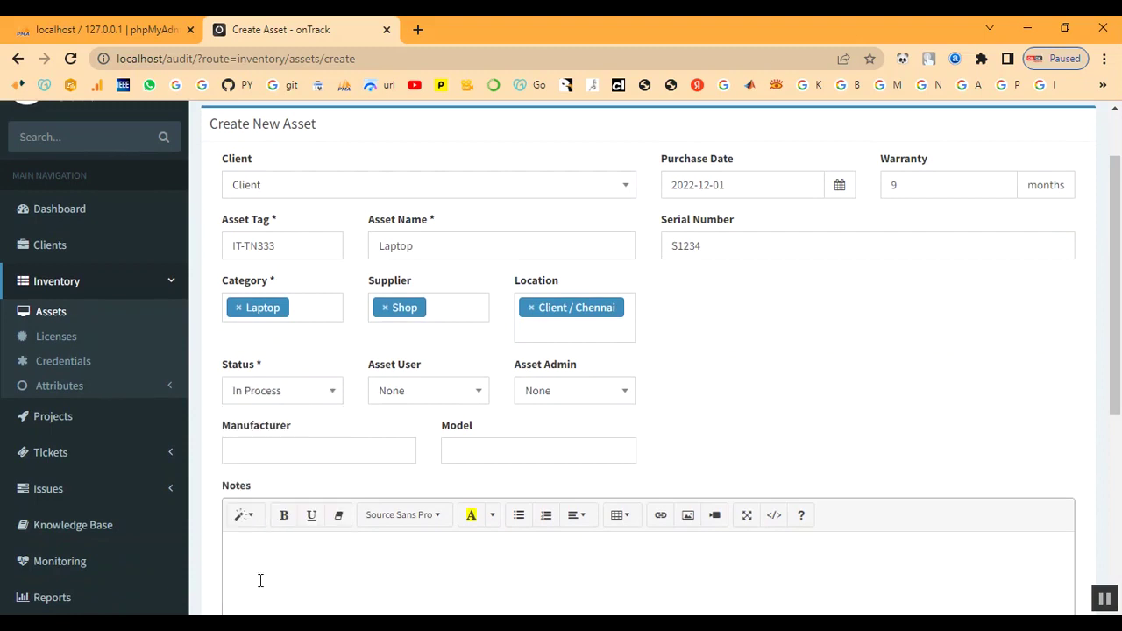
click(419, 395)
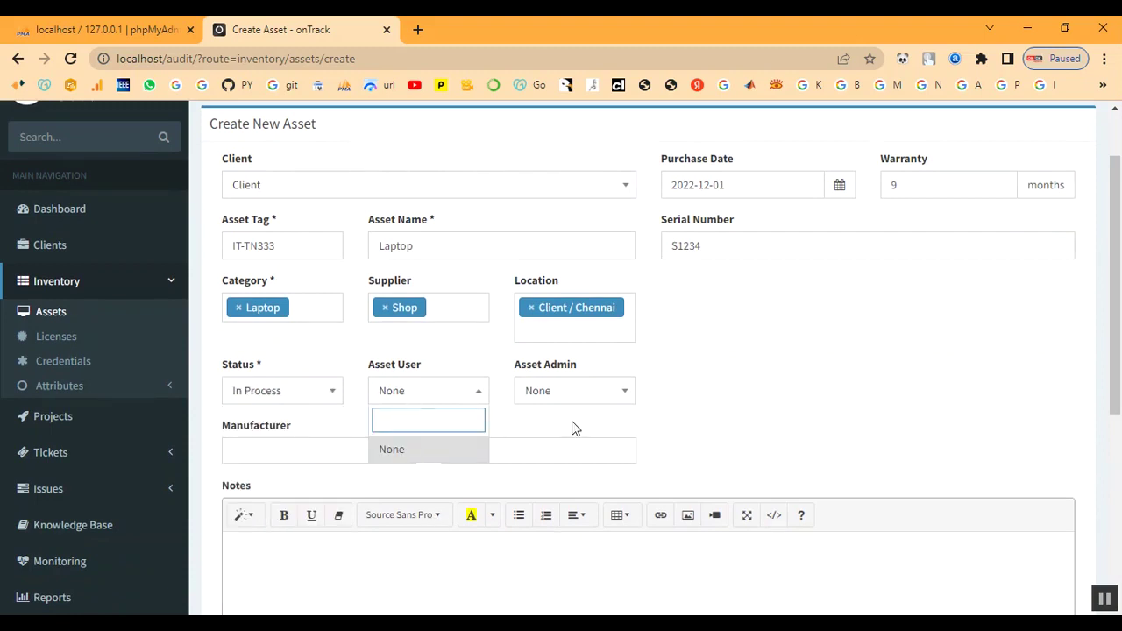
click(547, 393)
click(546, 476)
Set the manufacturer to Dell and the model to Power Edge
scroll(448, 409, down, 1)
scroll(448, 406, down, 1)
click(265, 368)
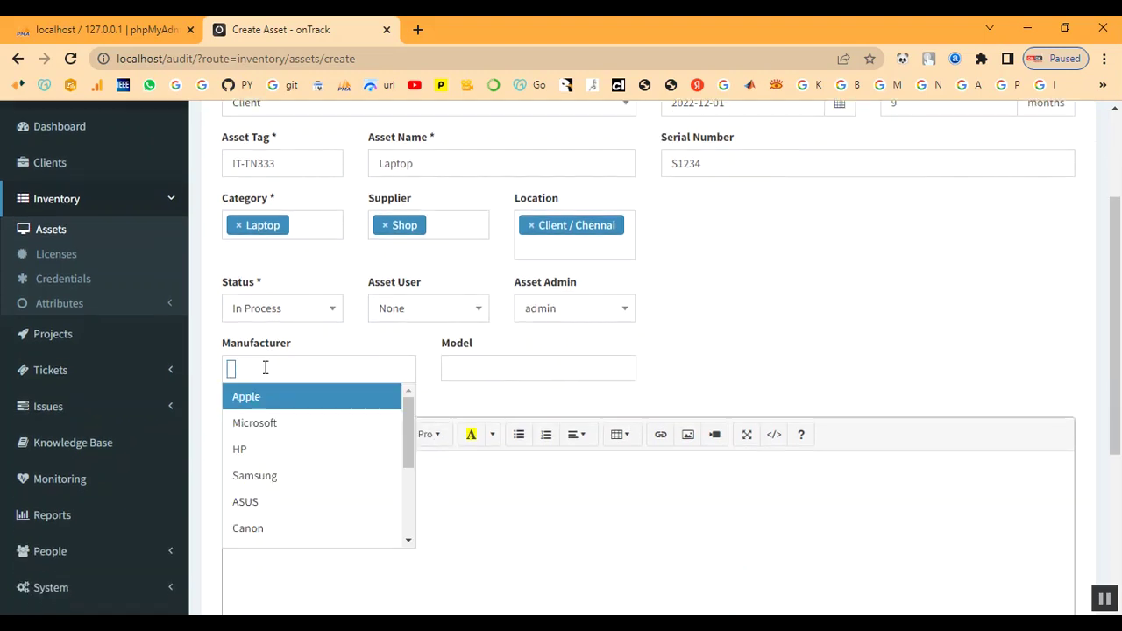
scroll(266, 421, down, 4)
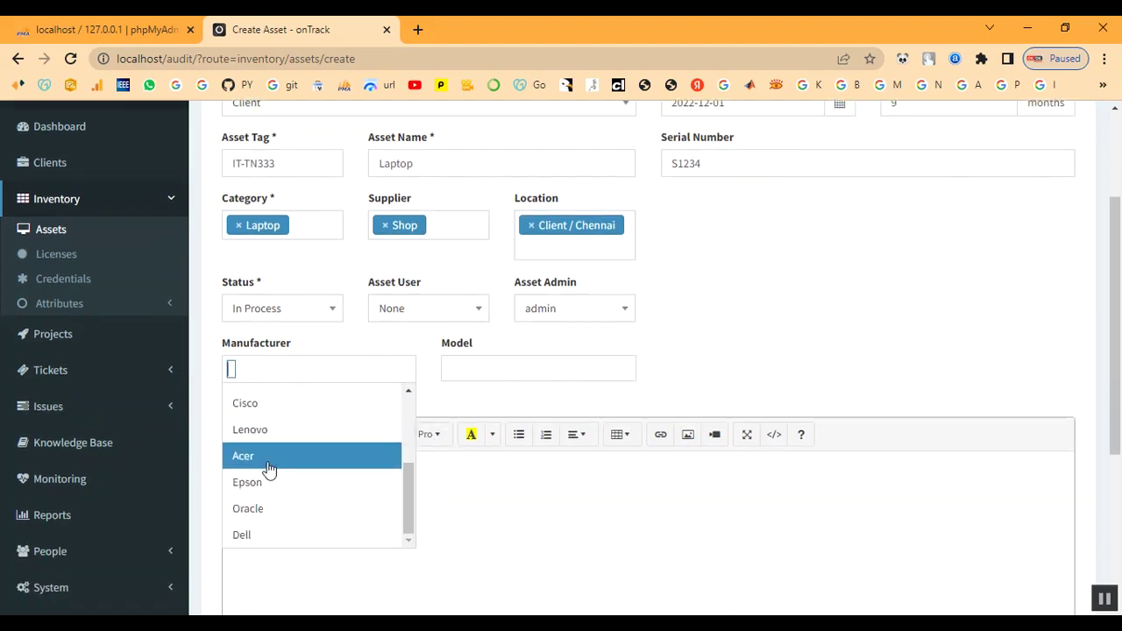
click(267, 534)
click(496, 373)
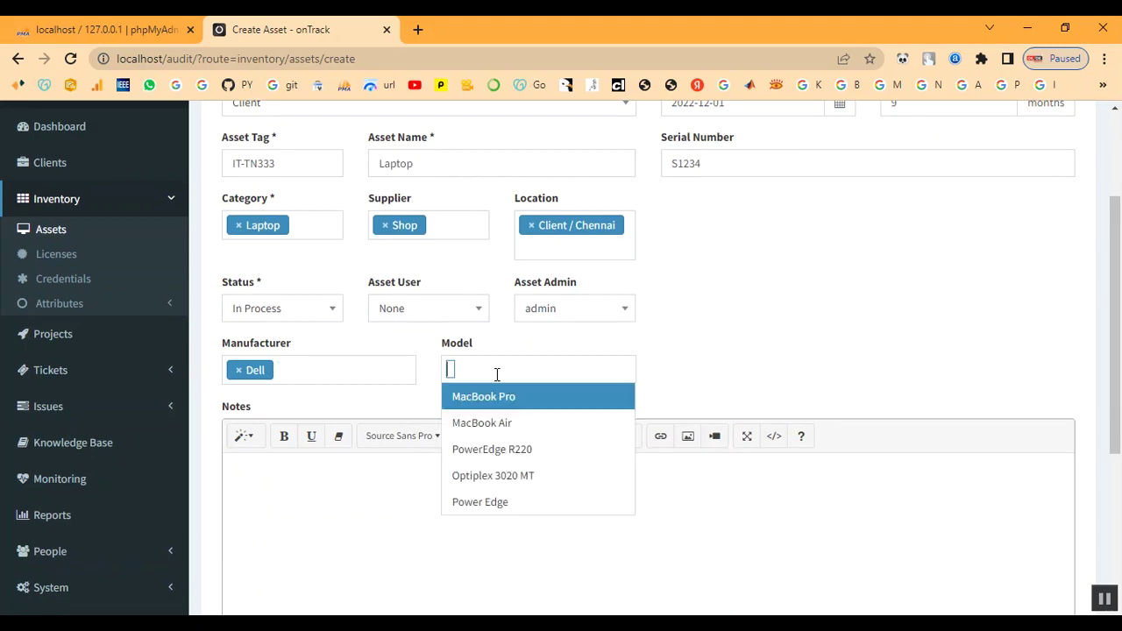
click(478, 500)
Add notes to the asset and create it
scroll(448, 494, down, 2)
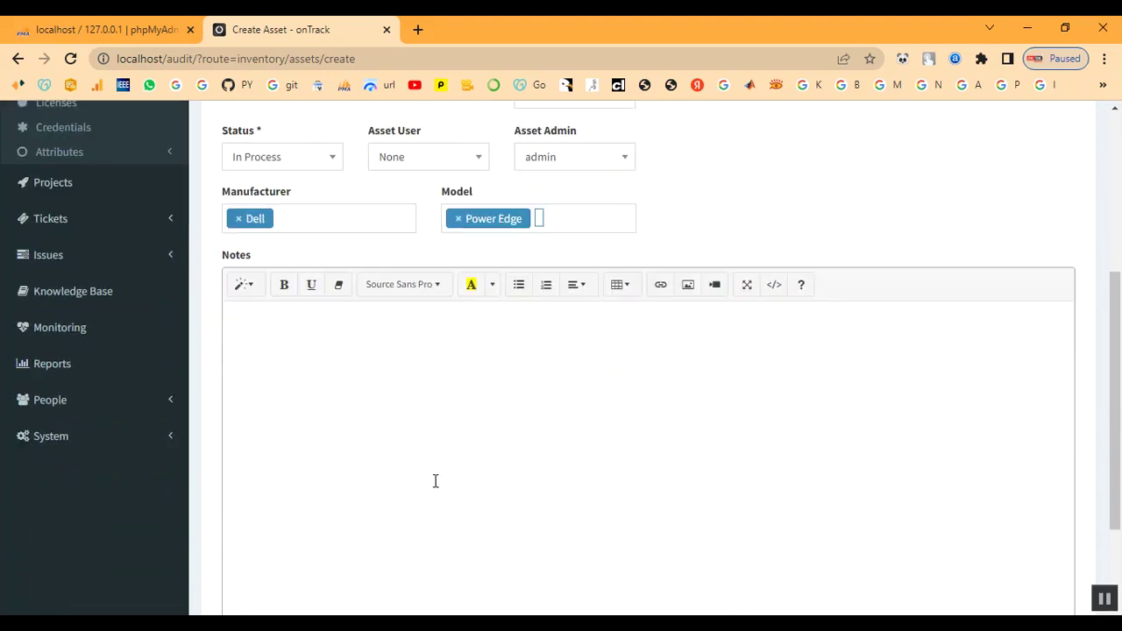
click(346, 418)
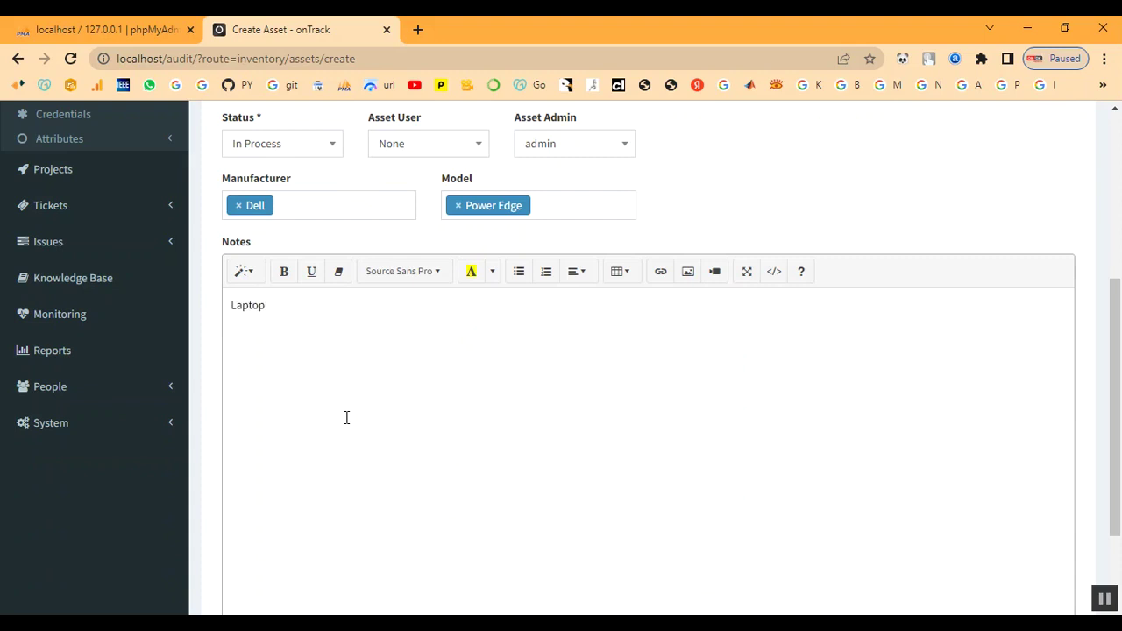
scroll(579, 442, down, 2)
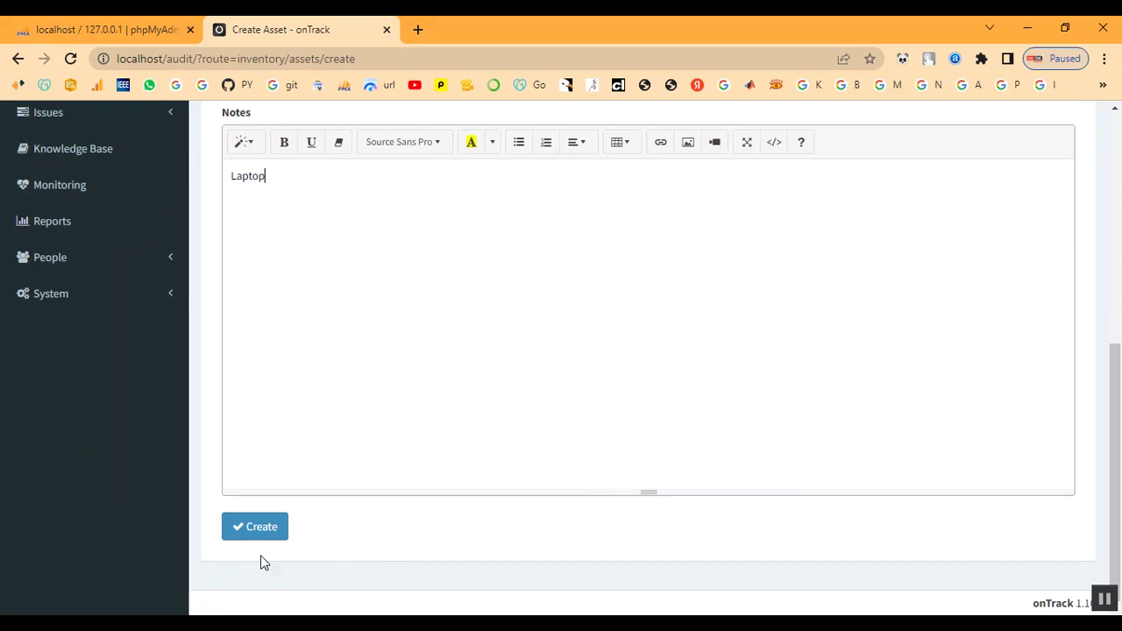
click(250, 532)
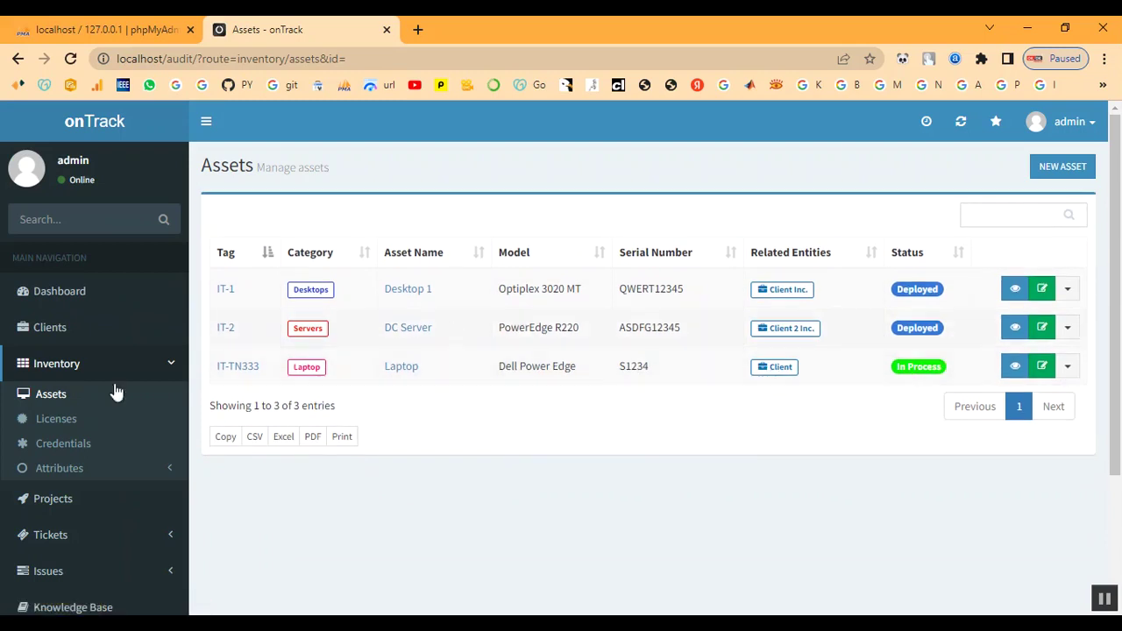
Visit the projects list, then open the overview of client Client
click(55, 368)
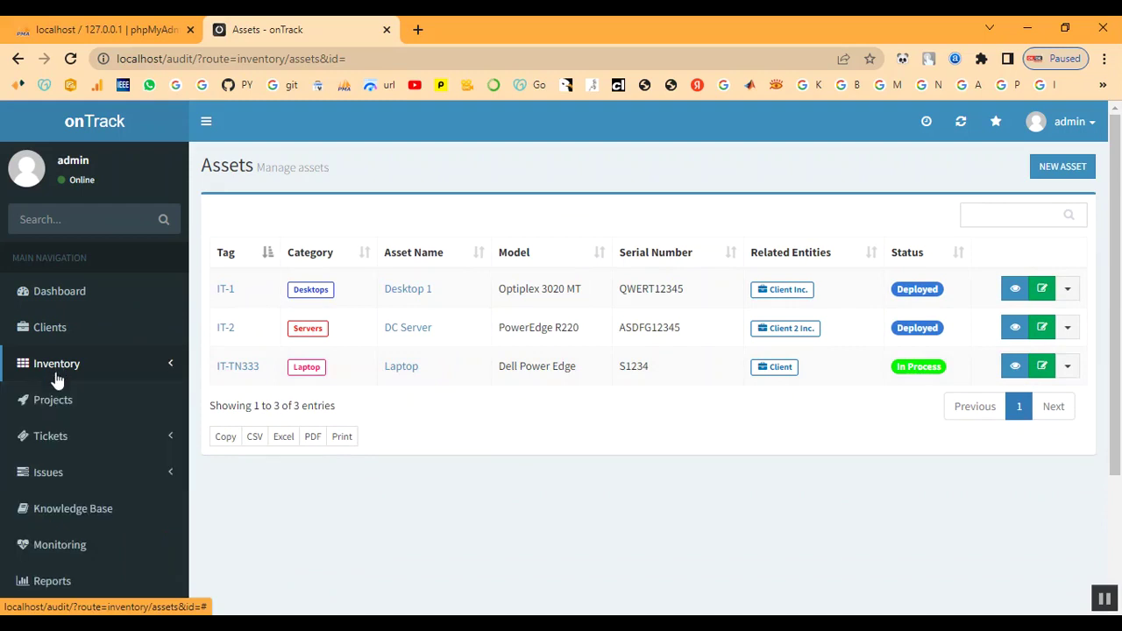
click(54, 400)
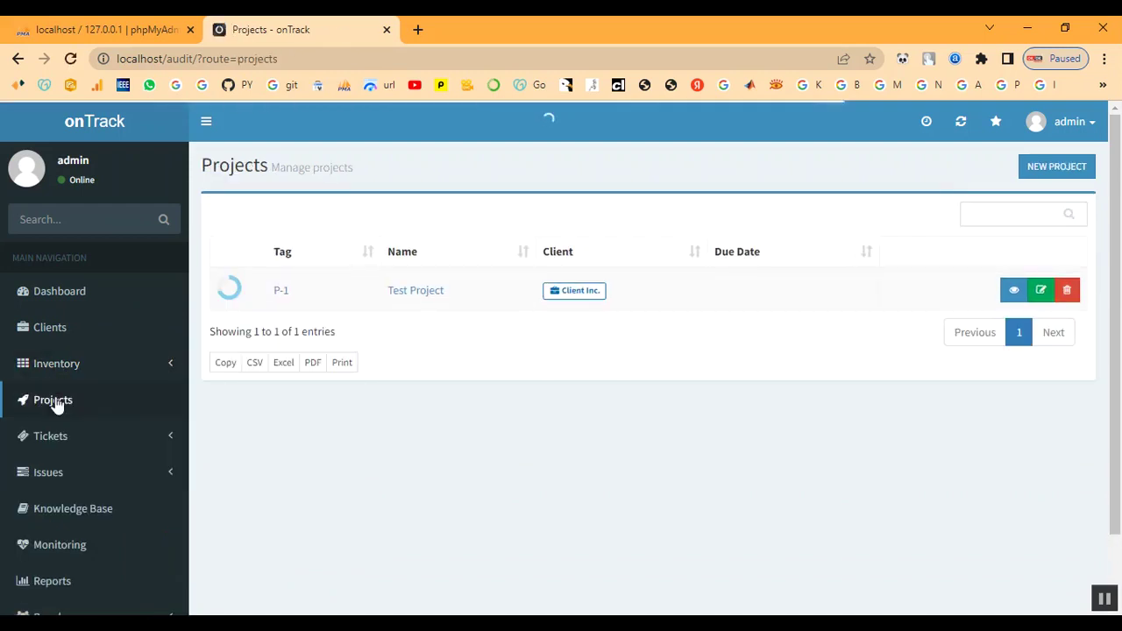
click(50, 327)
click(307, 368)
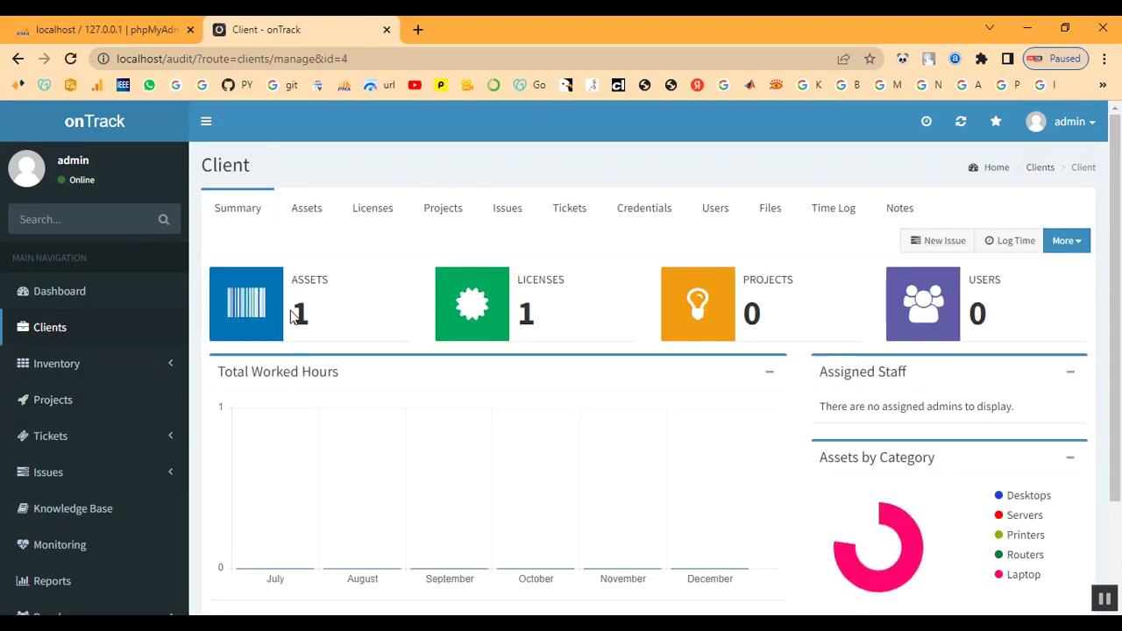
Check Client's counts (1 asset, 1 license, 0 projects) and return to the projects list
scroll(860, 561, down, 2)
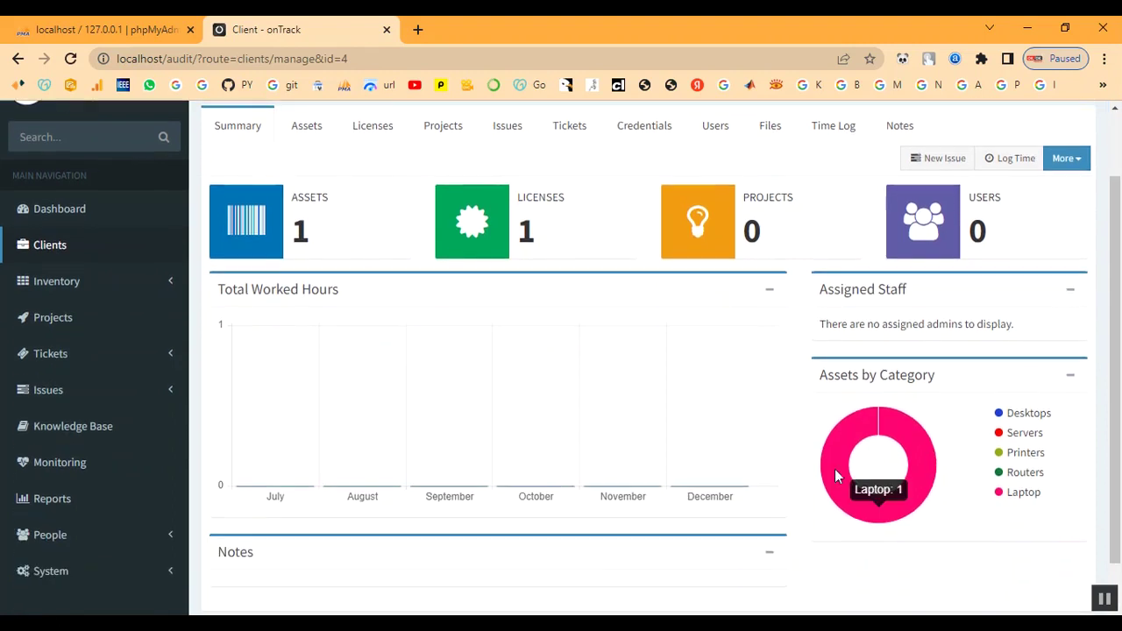
scroll(695, 413, up, 2)
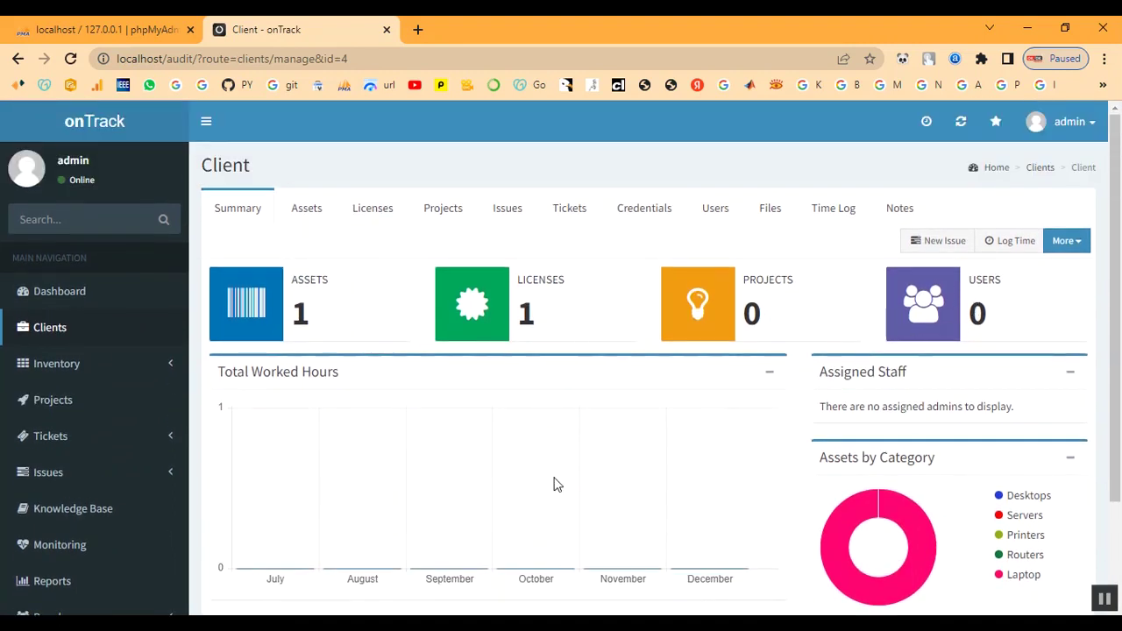
scroll(75, 428, down, 2)
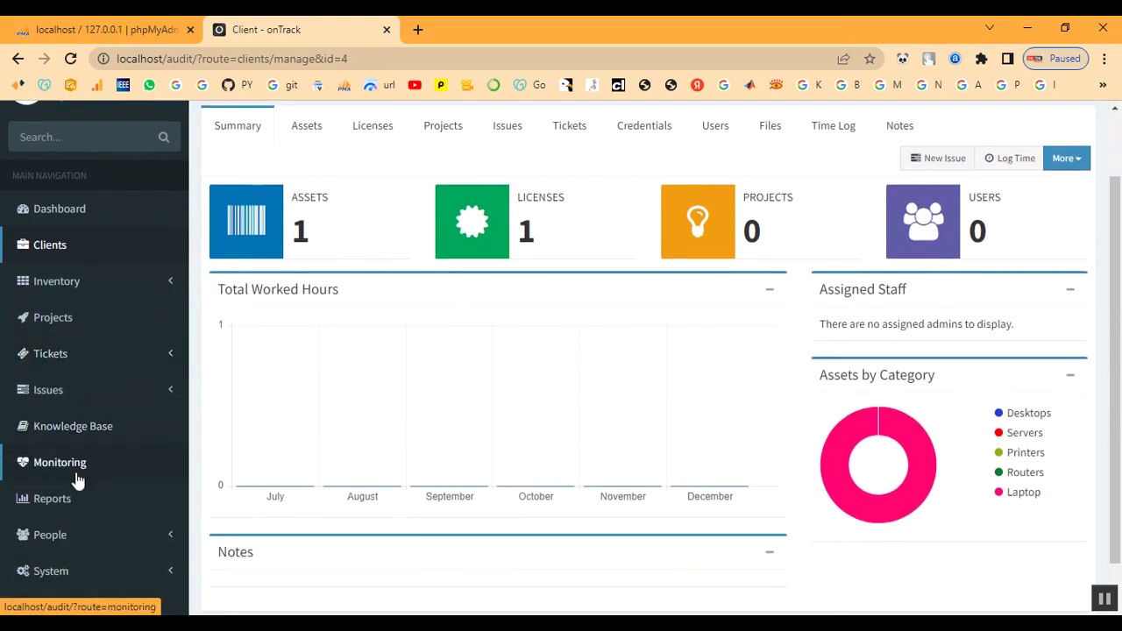
drag(297, 227, 333, 235)
click(333, 235)
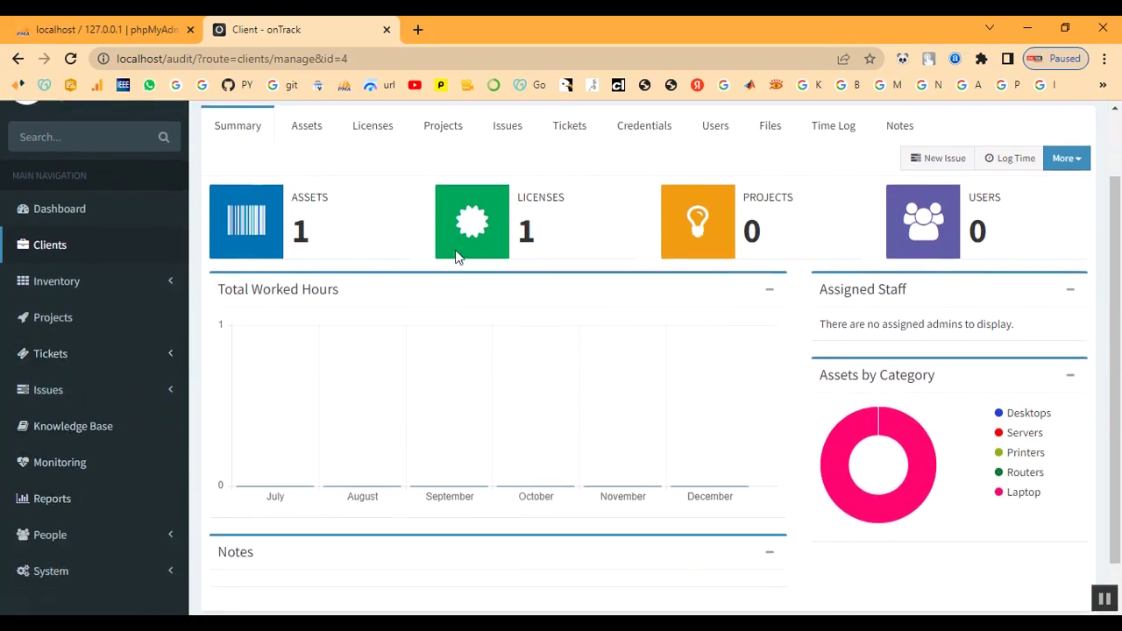
drag(510, 227, 588, 233)
drag(745, 233, 792, 237)
click(791, 237)
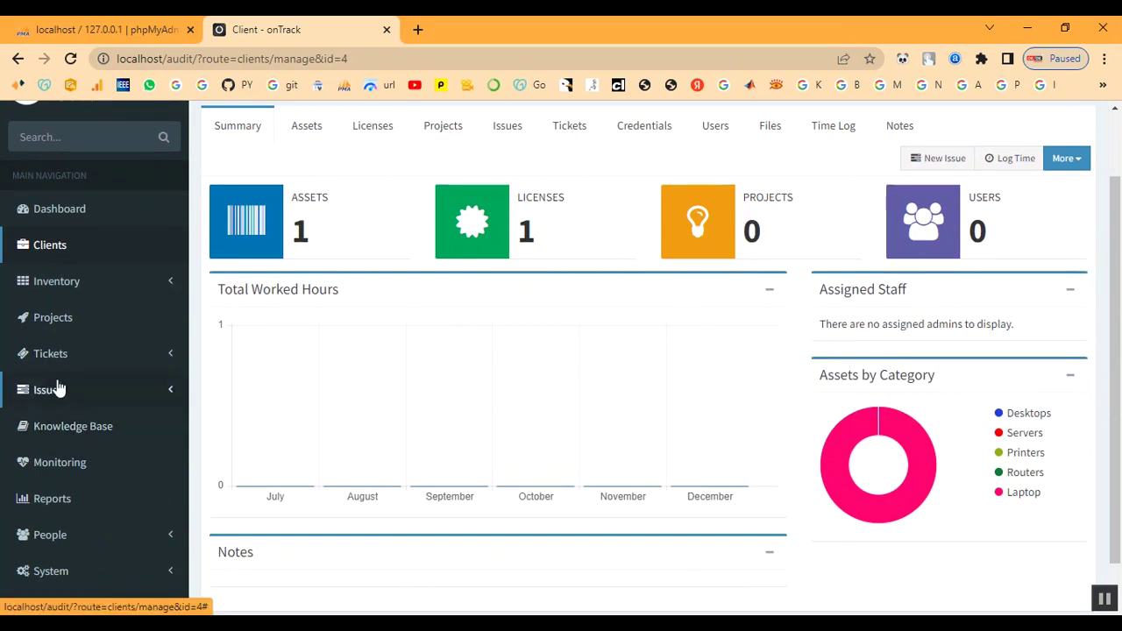
click(52, 323)
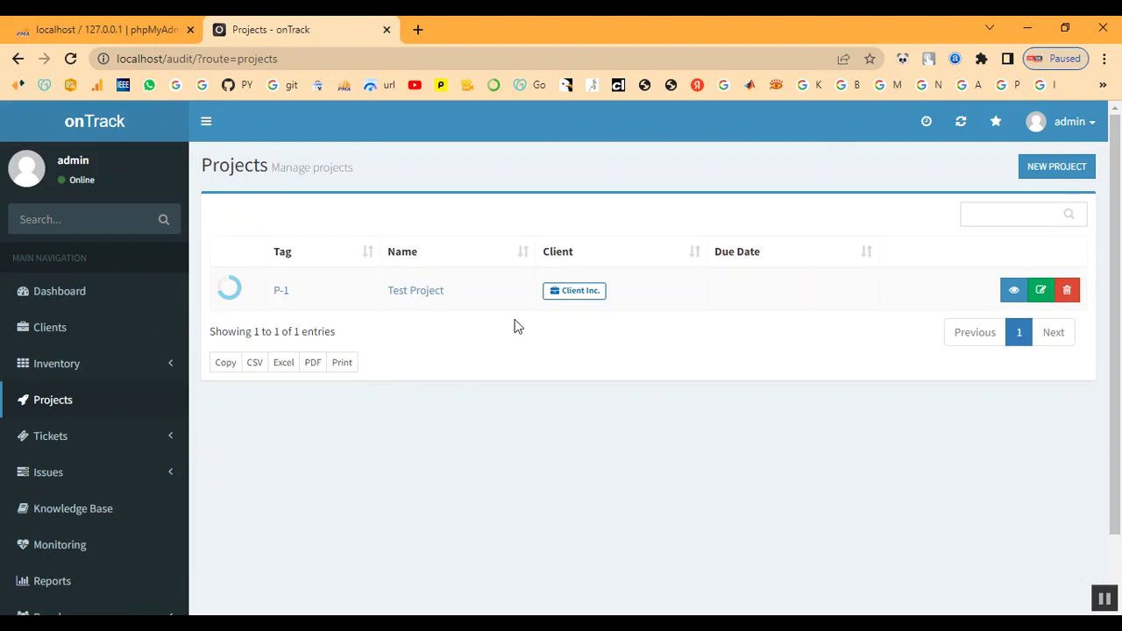
Start a new project named Project belonging to client Client
click(1050, 167)
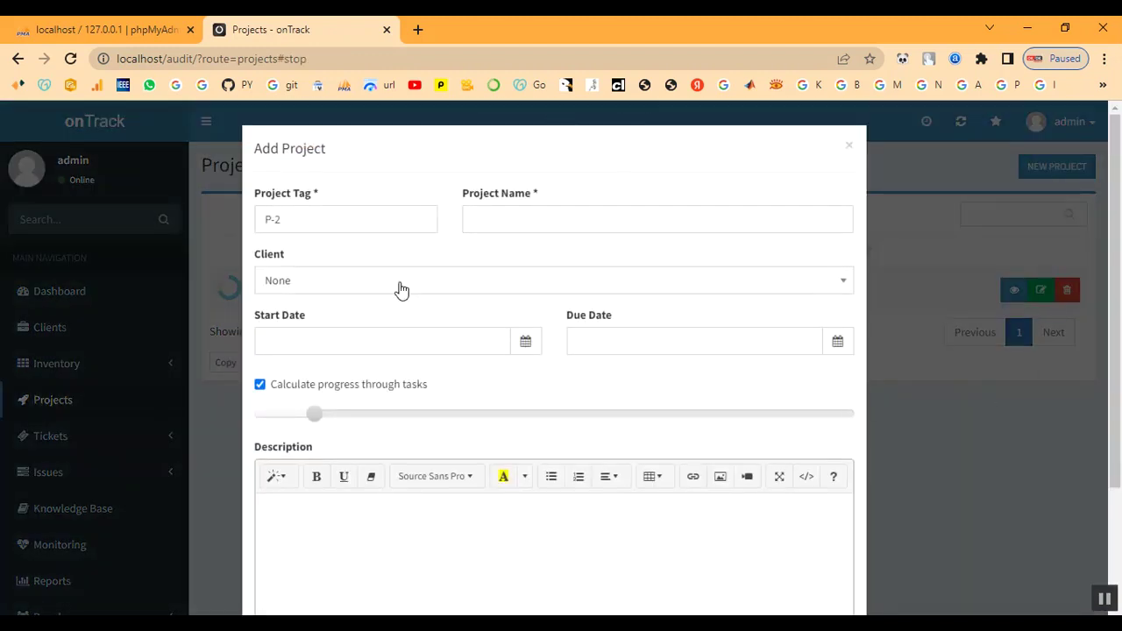
click(532, 218)
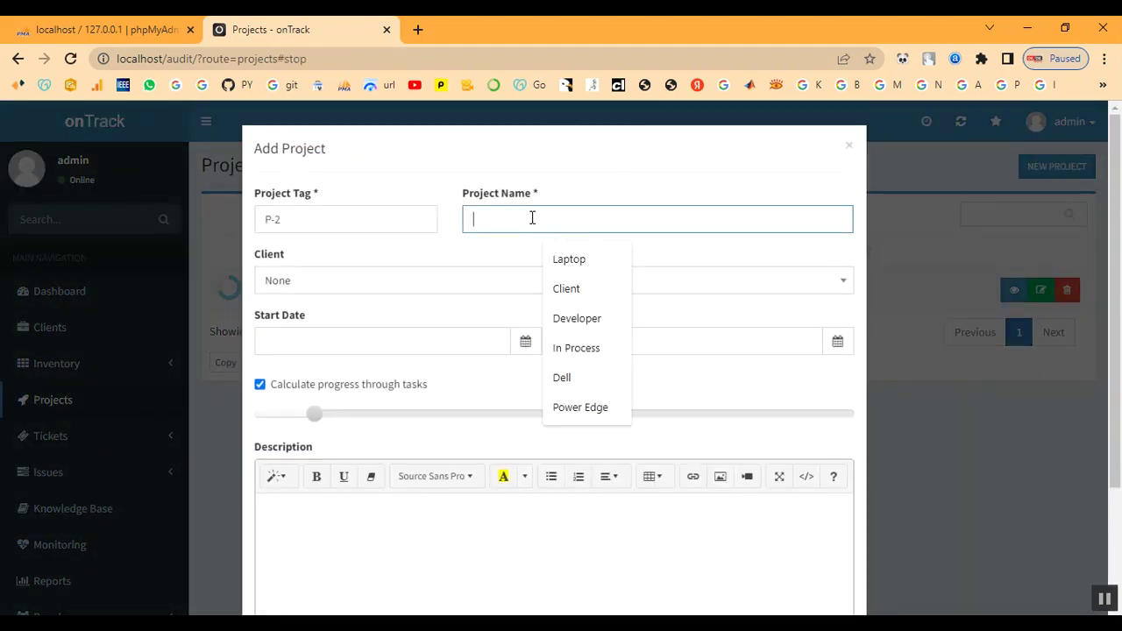
text(P)
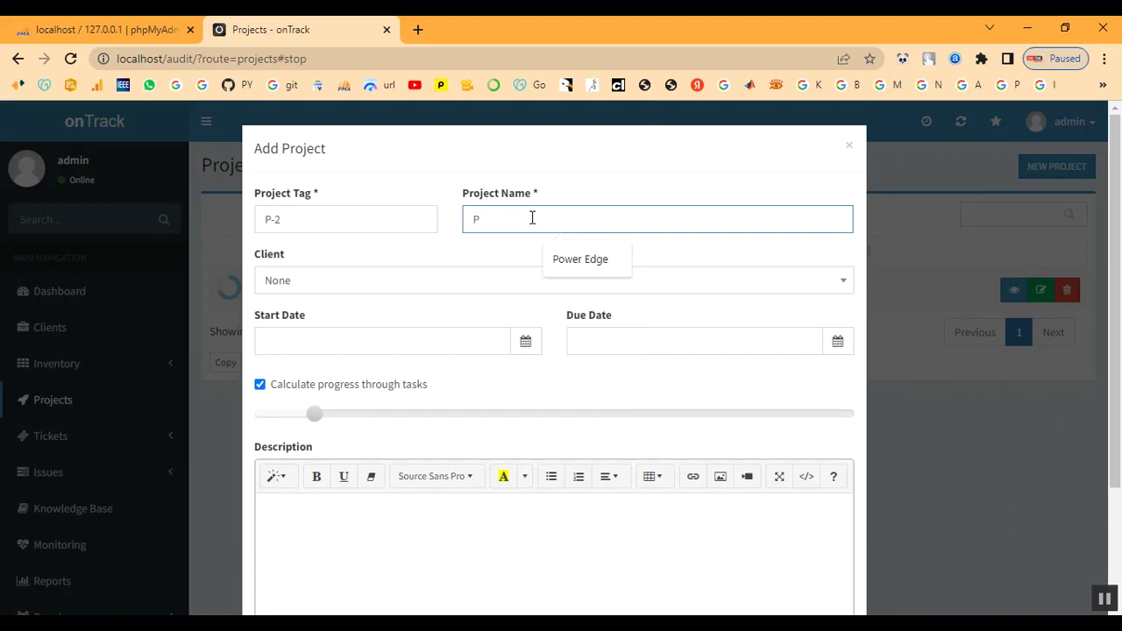
text(rojec)
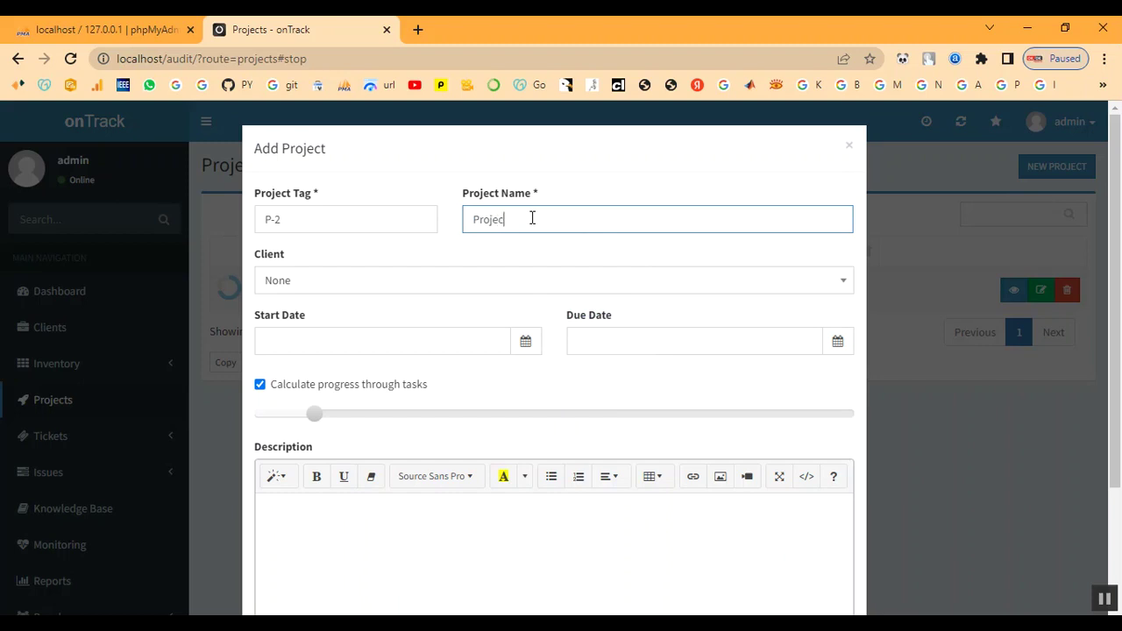
key(Tab)
key(Tab)
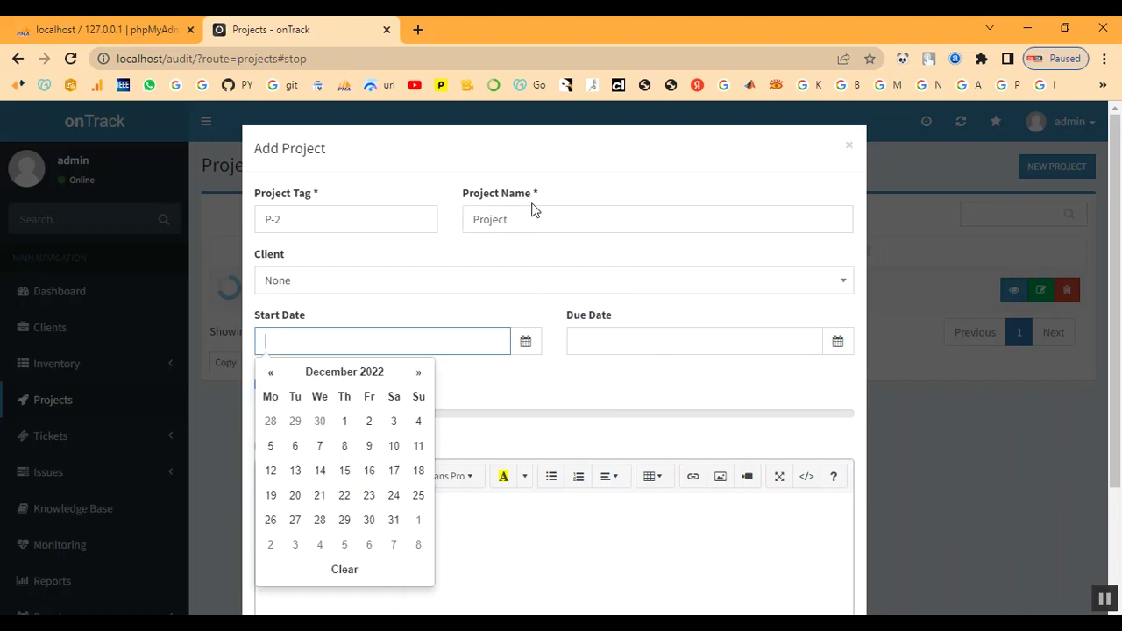
click(389, 281)
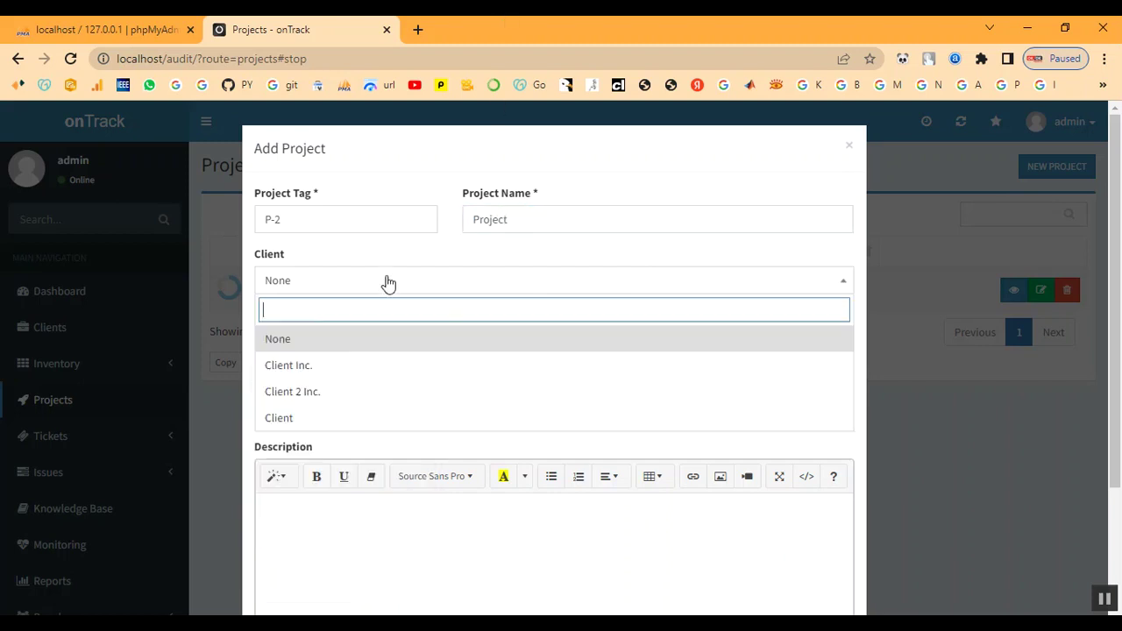
click(351, 418)
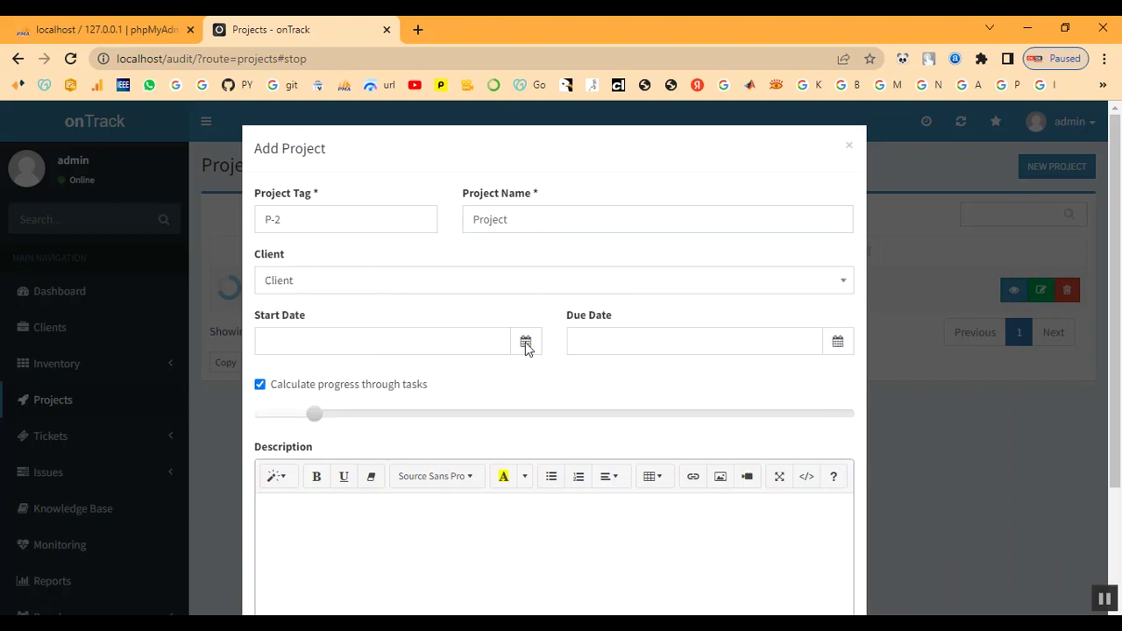
Set start date 2022-12-07 and due date 2022-12-08, then create project P-2
click(421, 343)
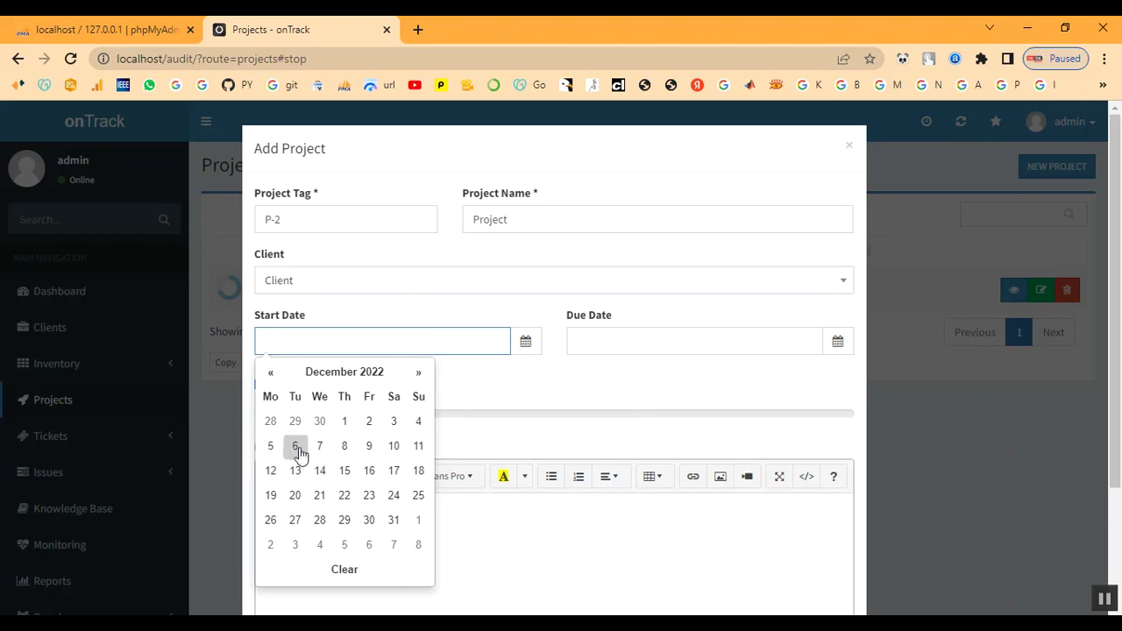
click(319, 446)
click(659, 350)
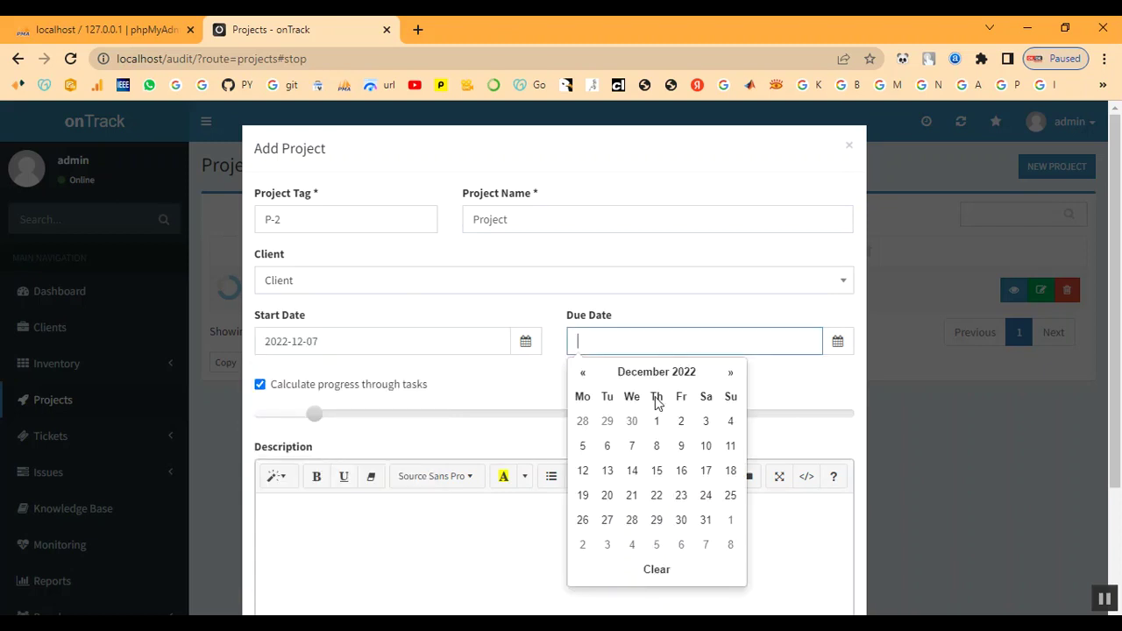
click(653, 451)
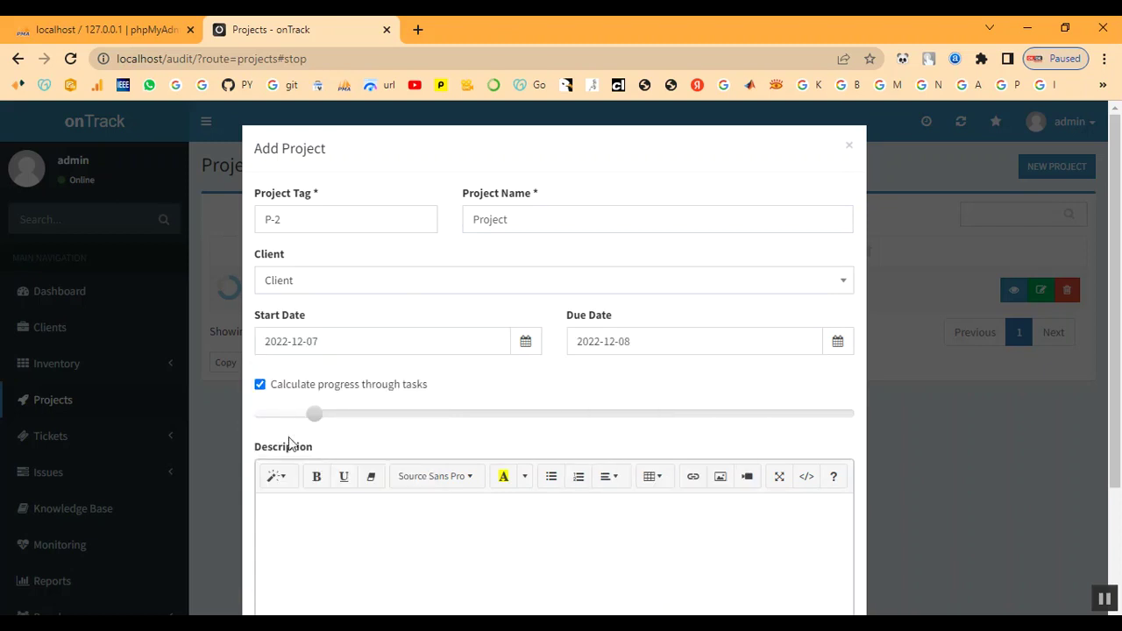
scroll(294, 456, down, 2)
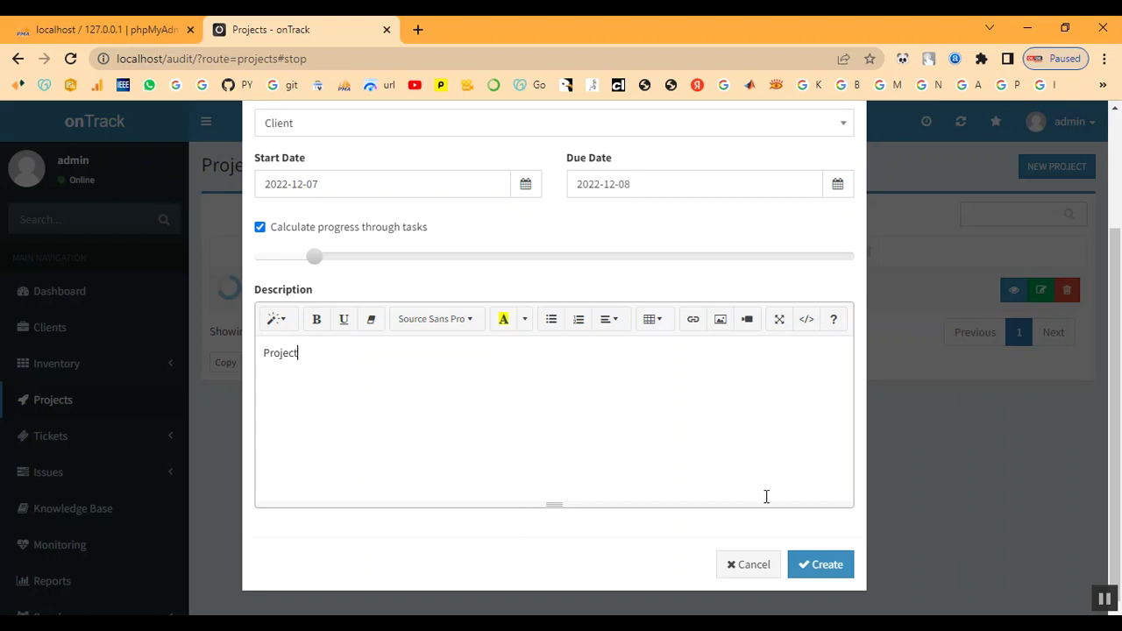
click(821, 568)
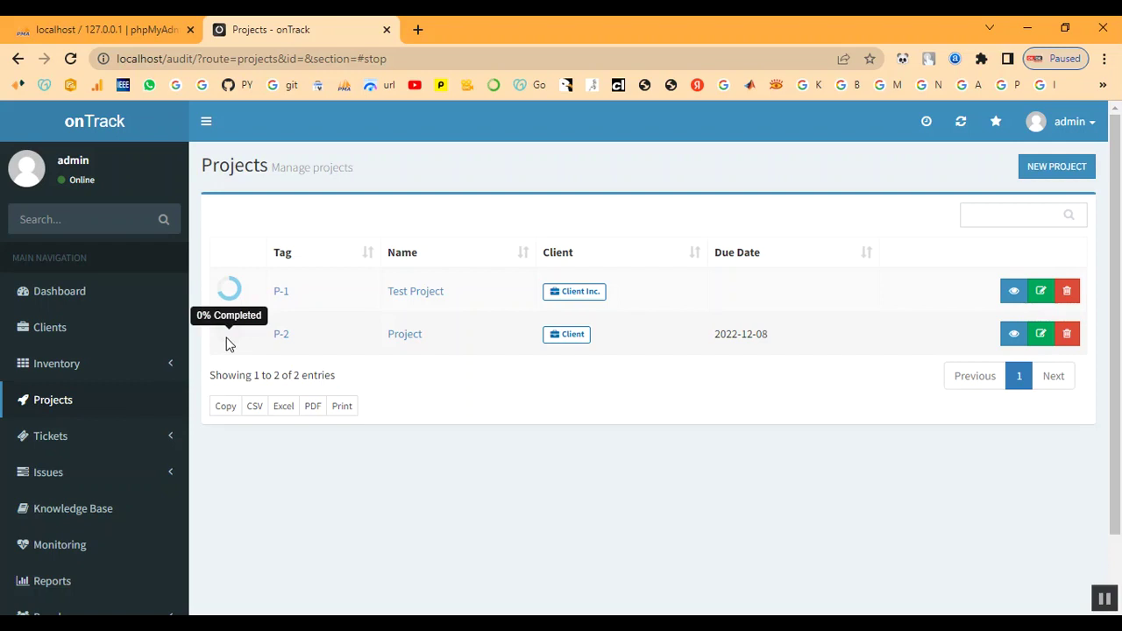
Open P-2, glance at the active issues list, and return to the projects
click(282, 342)
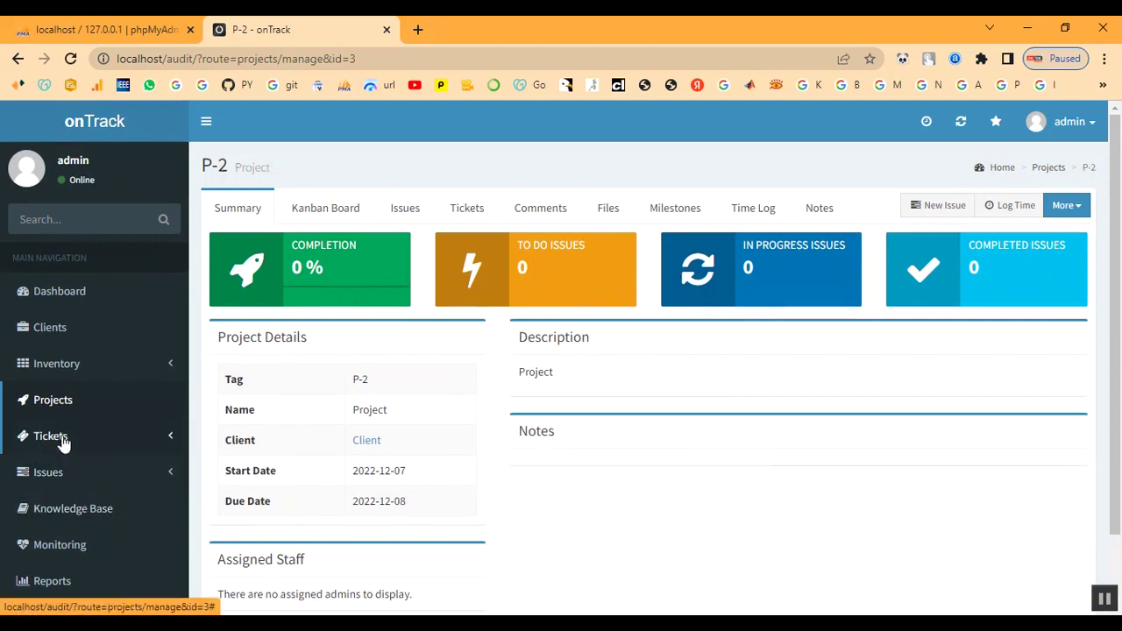
click(44, 483)
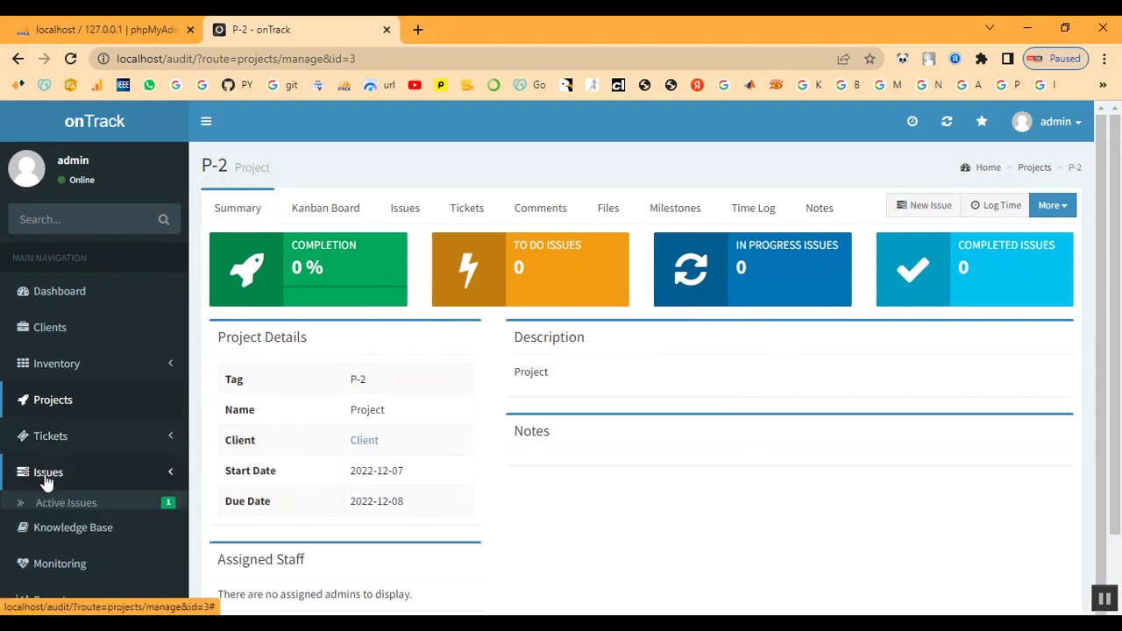
click(46, 503)
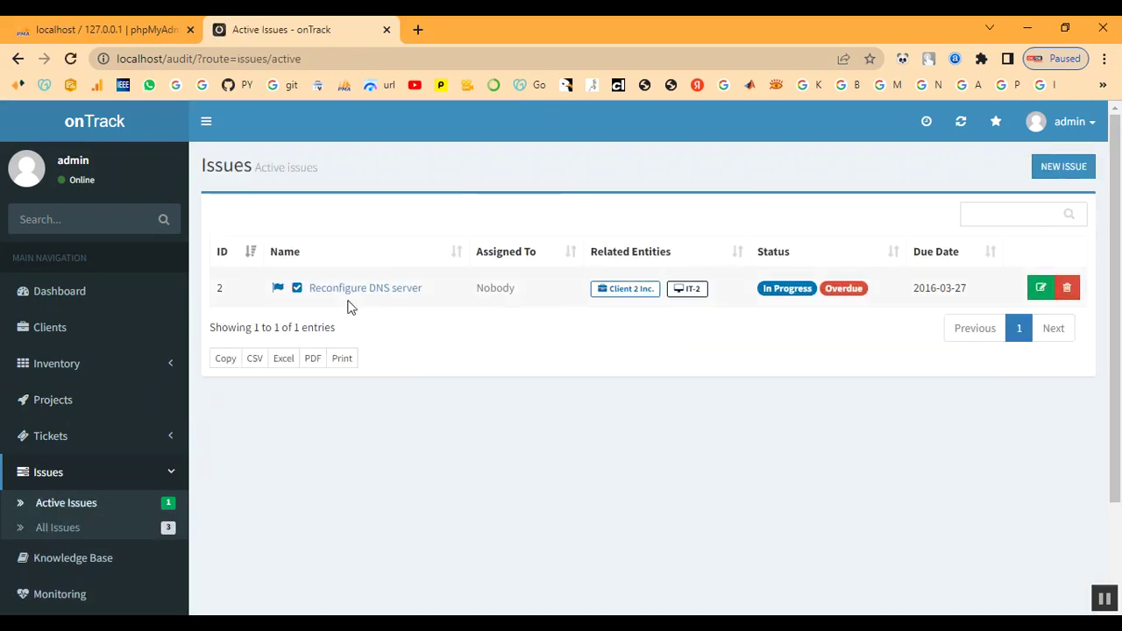
scroll(88, 509, down, 1)
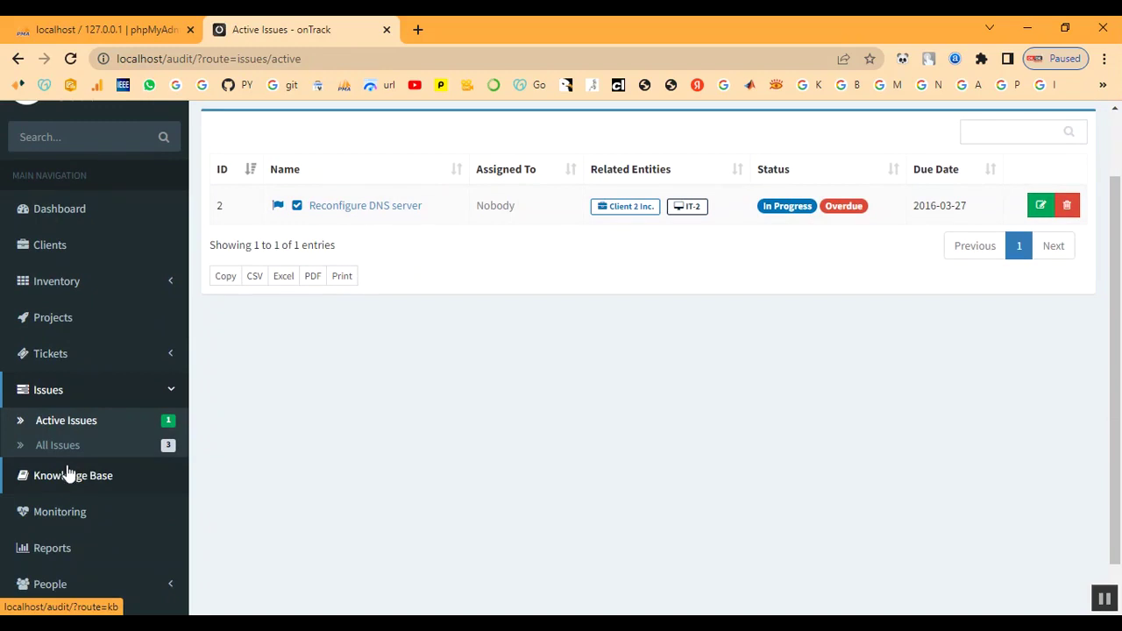
click(50, 358)
click(47, 322)
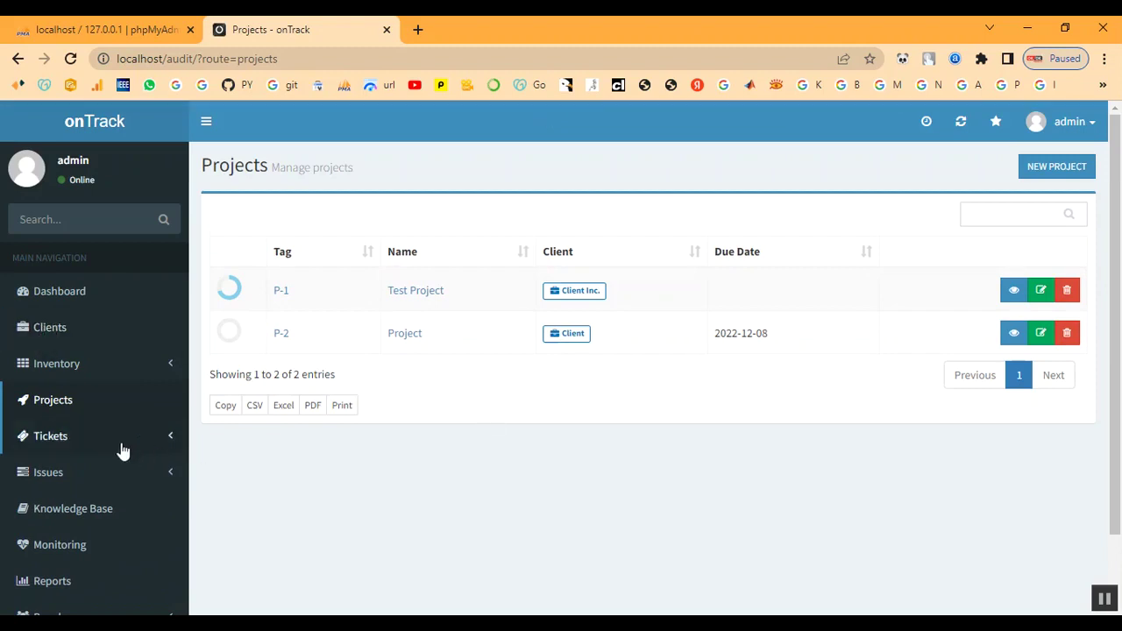
Browse the tickets, issues, knowledge base and host monitoring pages, then reopen P-2's summary
click(55, 441)
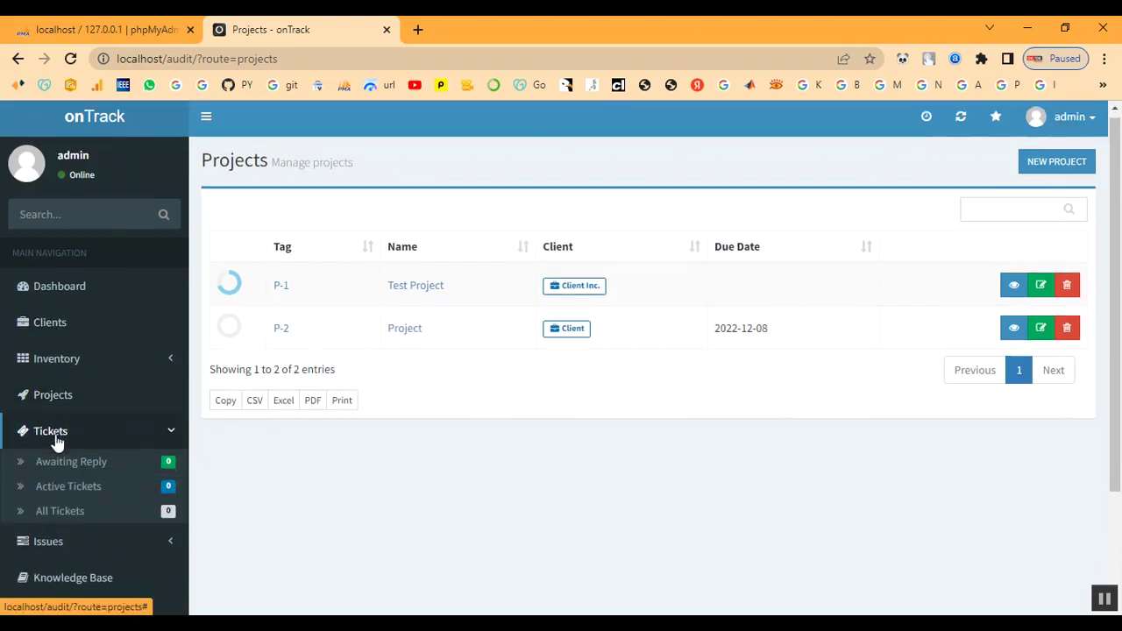
scroll(55, 439, down, 2)
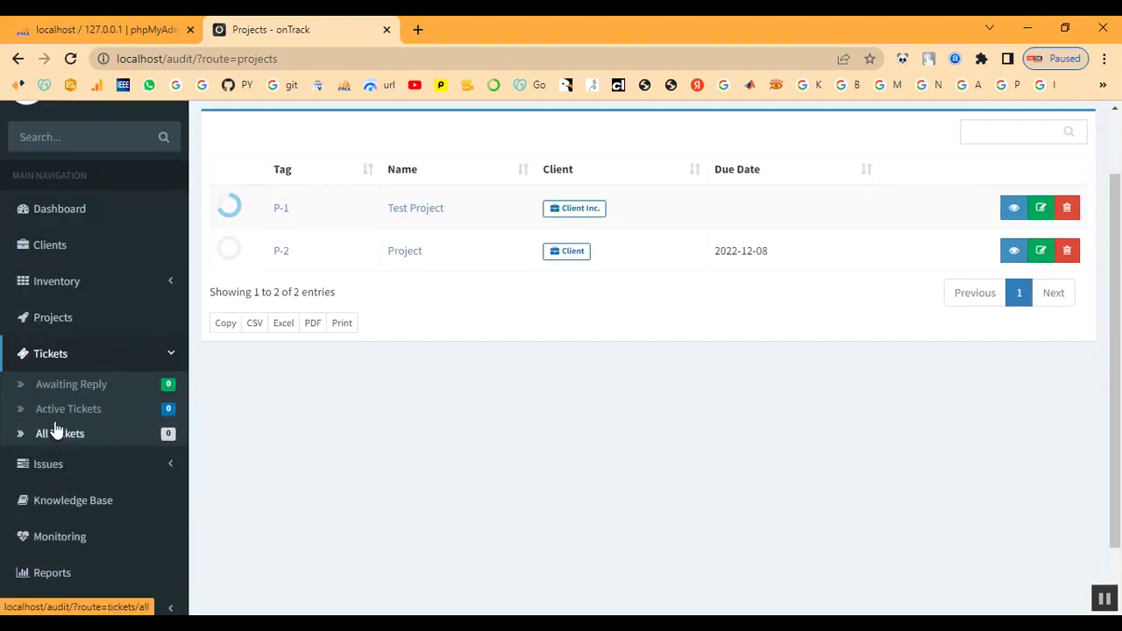
click(58, 470)
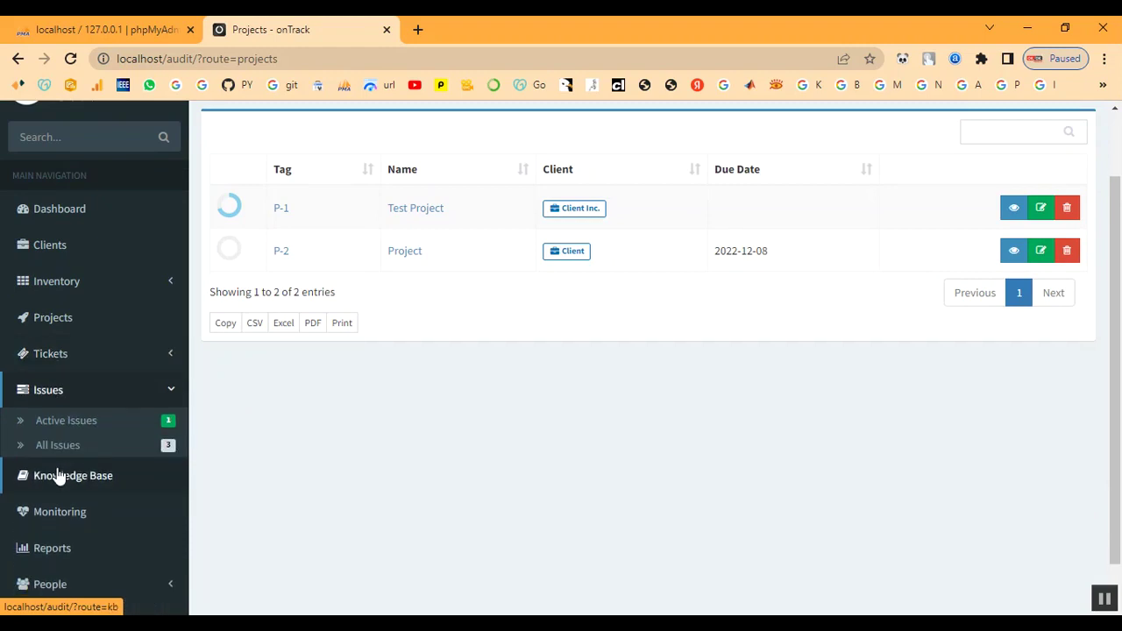
click(55, 478)
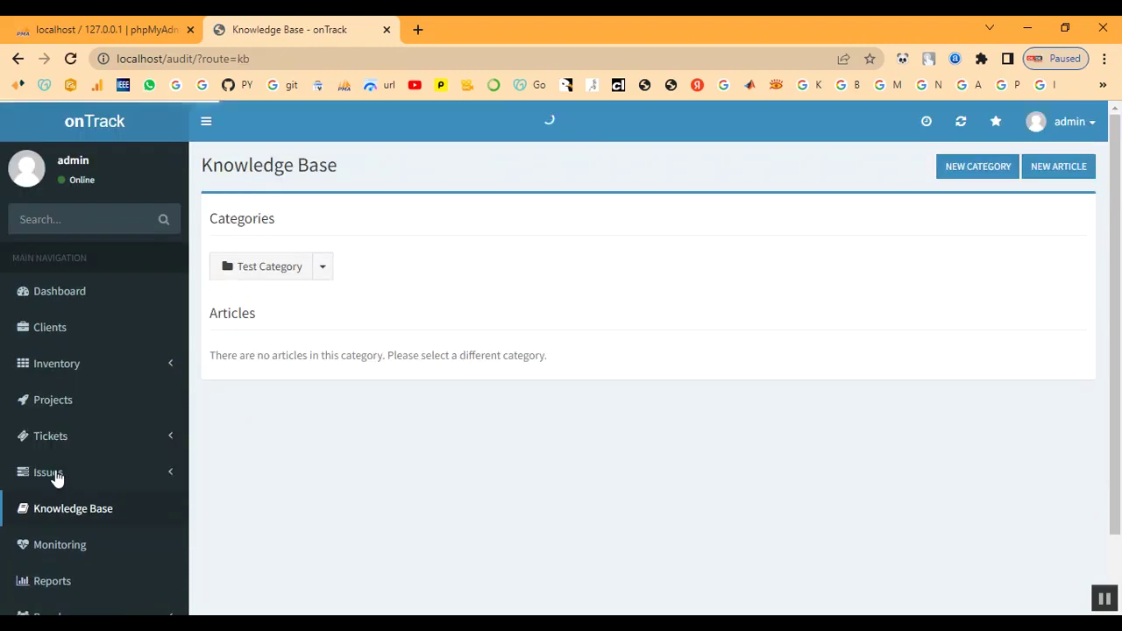
scroll(76, 476, down, 2)
click(60, 472)
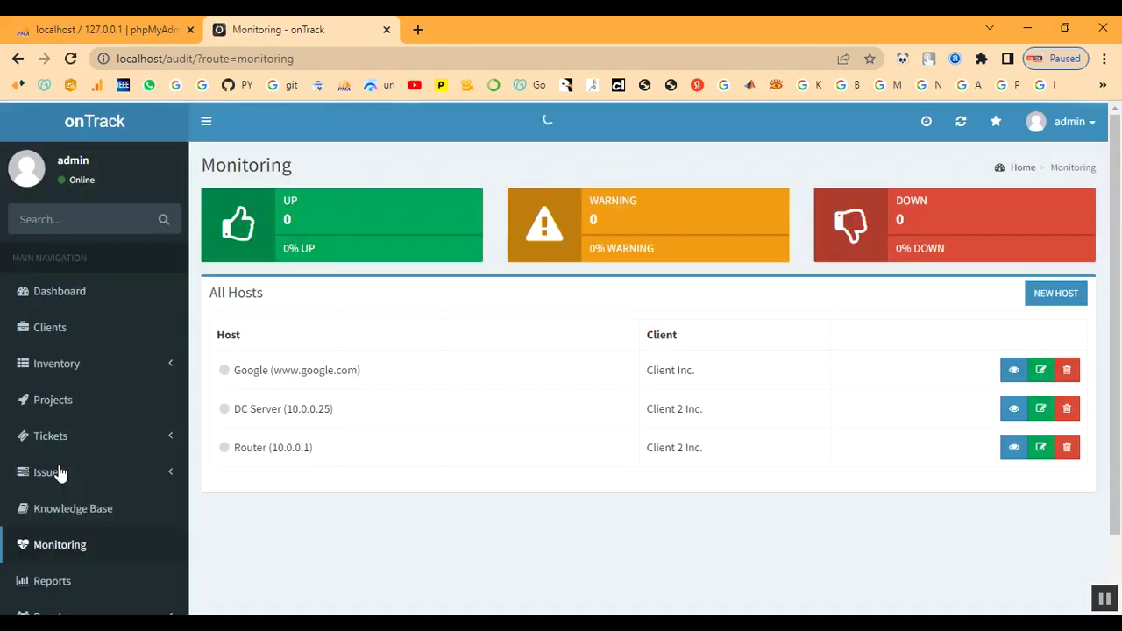
scroll(110, 544, down, 2)
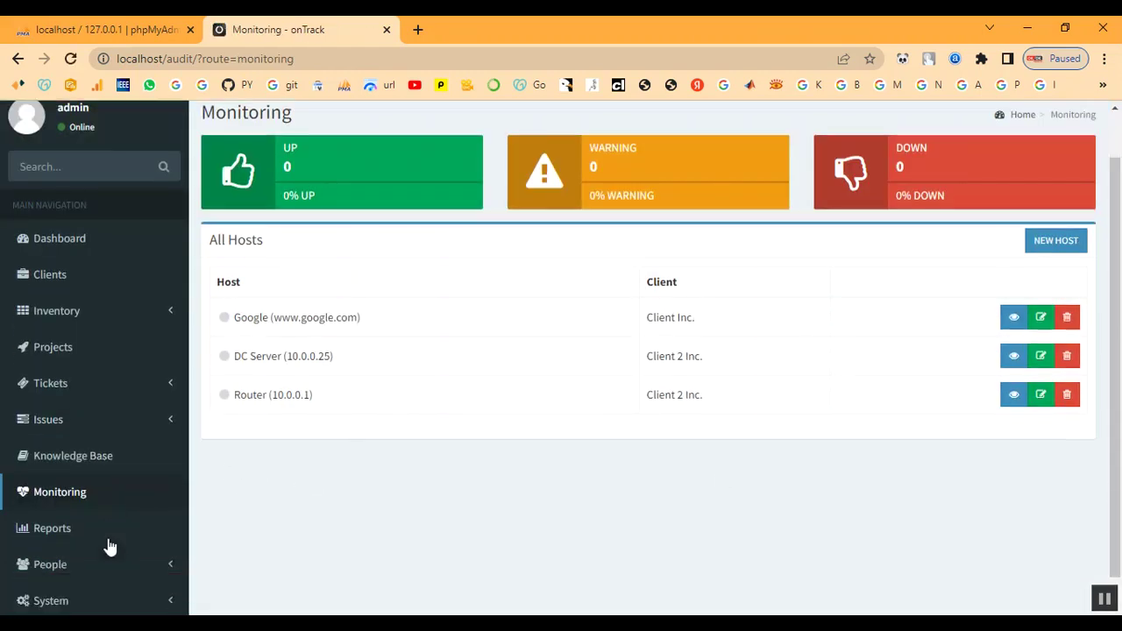
scroll(118, 525, up, 2)
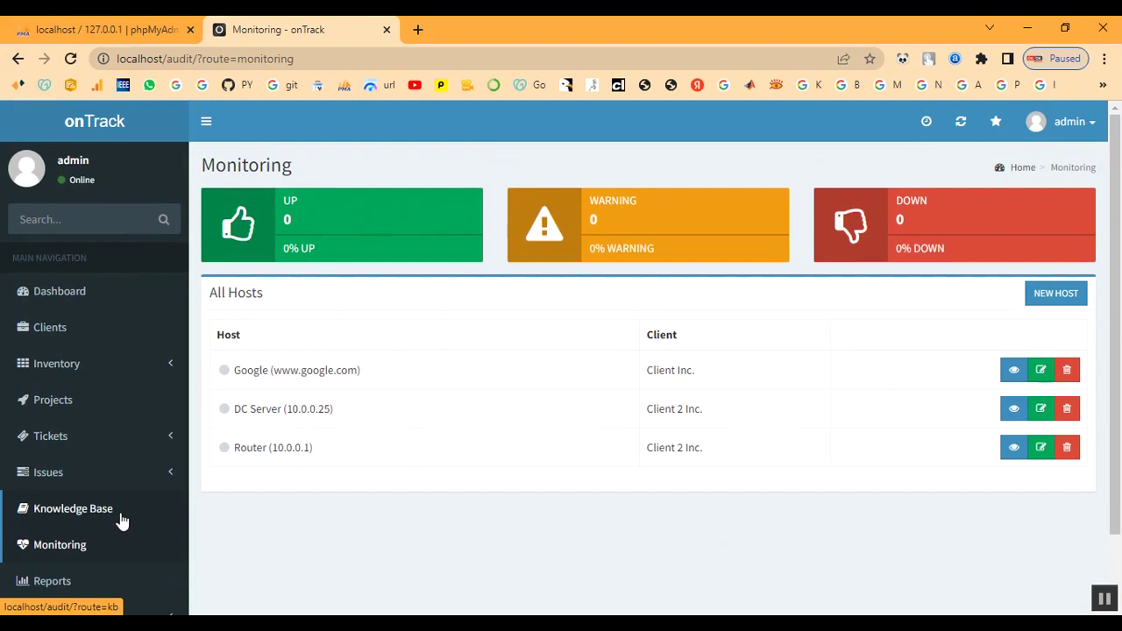
click(52, 400)
click(281, 335)
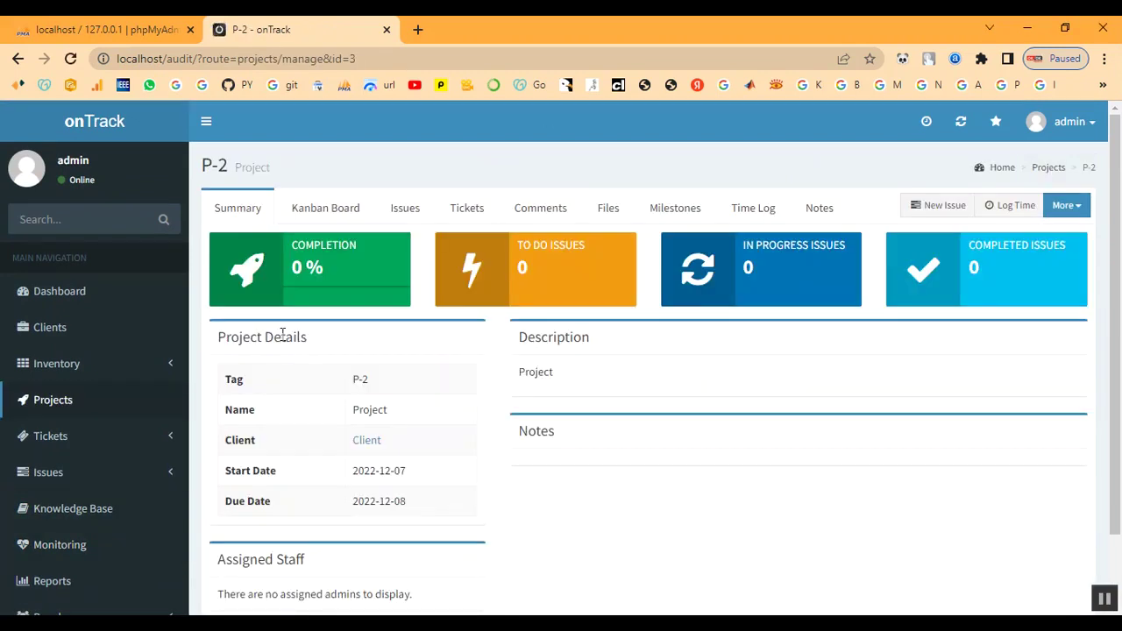
Start a new P-2 issue named Configure Active Directory, assigned to admin
click(933, 210)
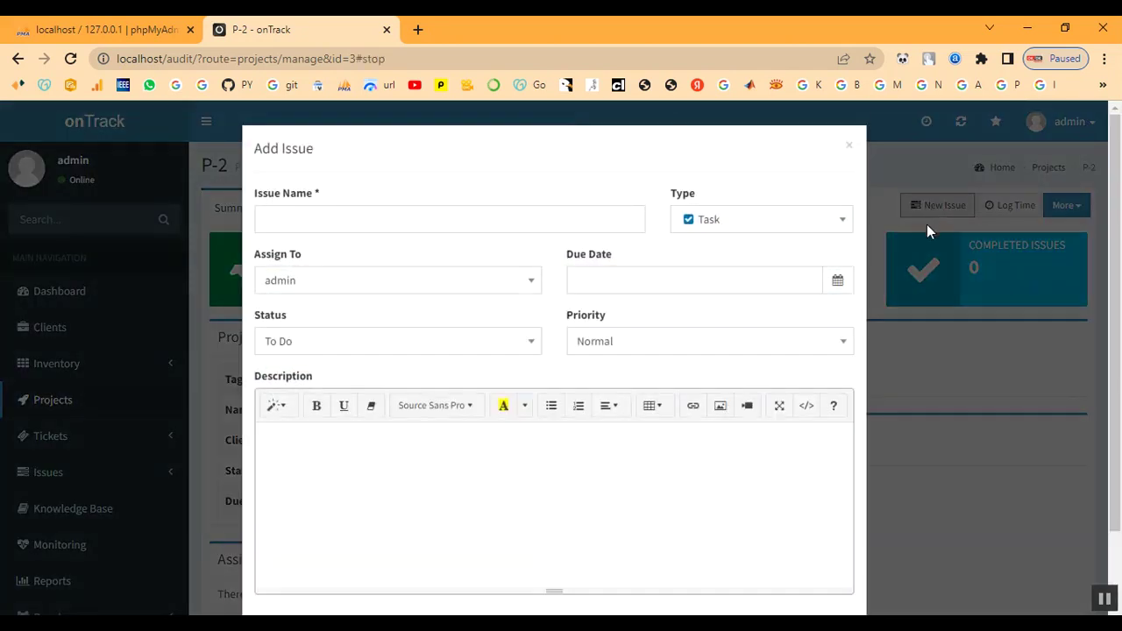
click(315, 219)
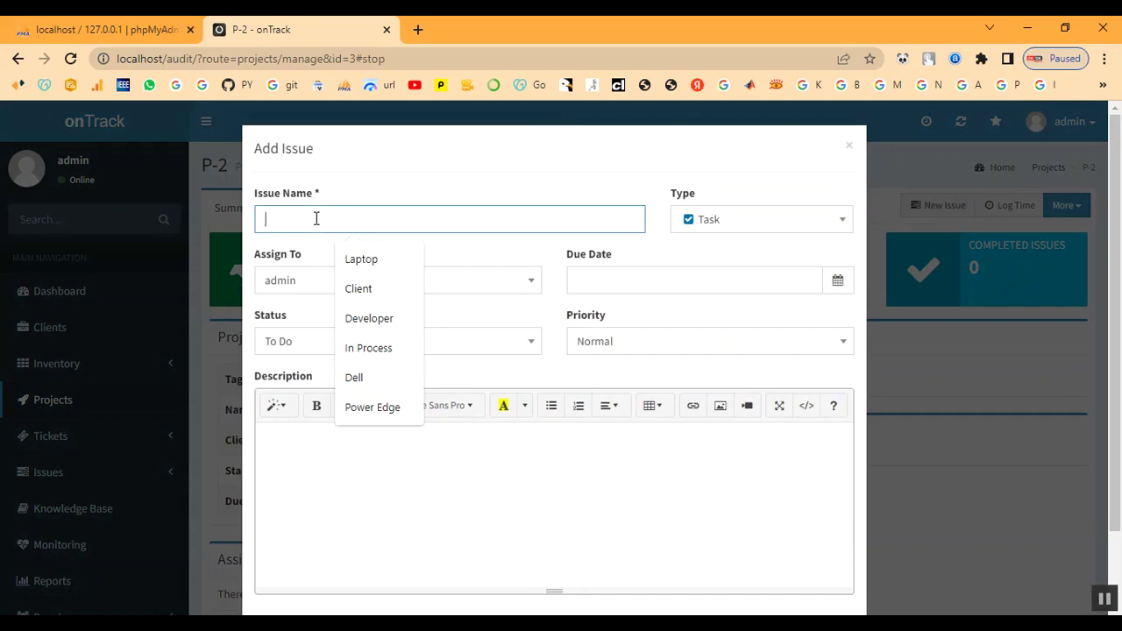
text(Configure Active Directory)
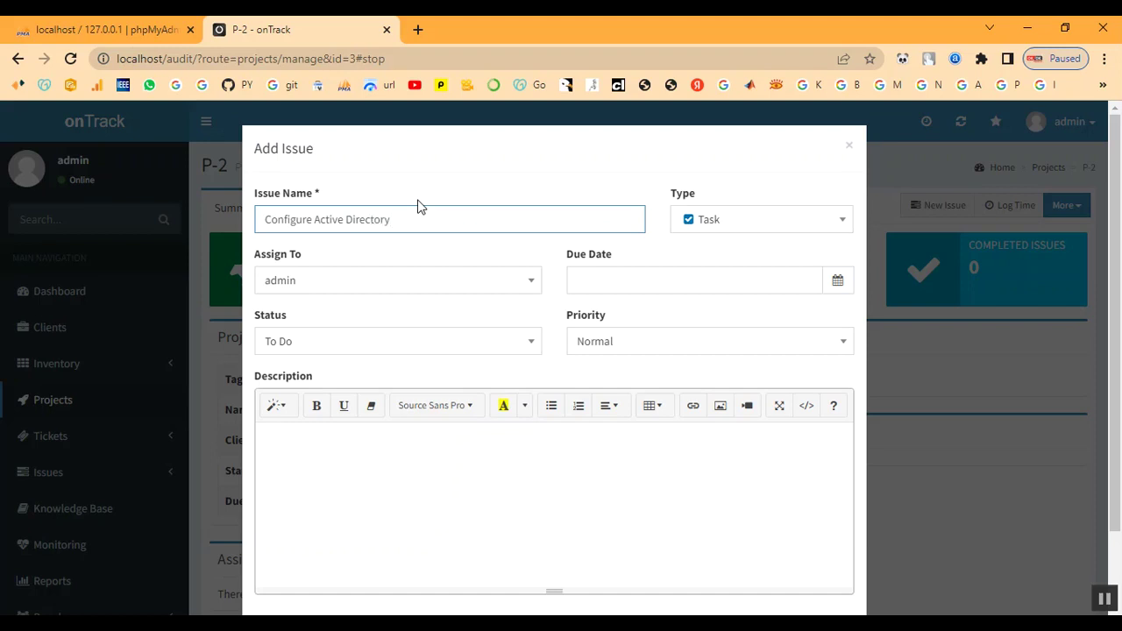
click(441, 290)
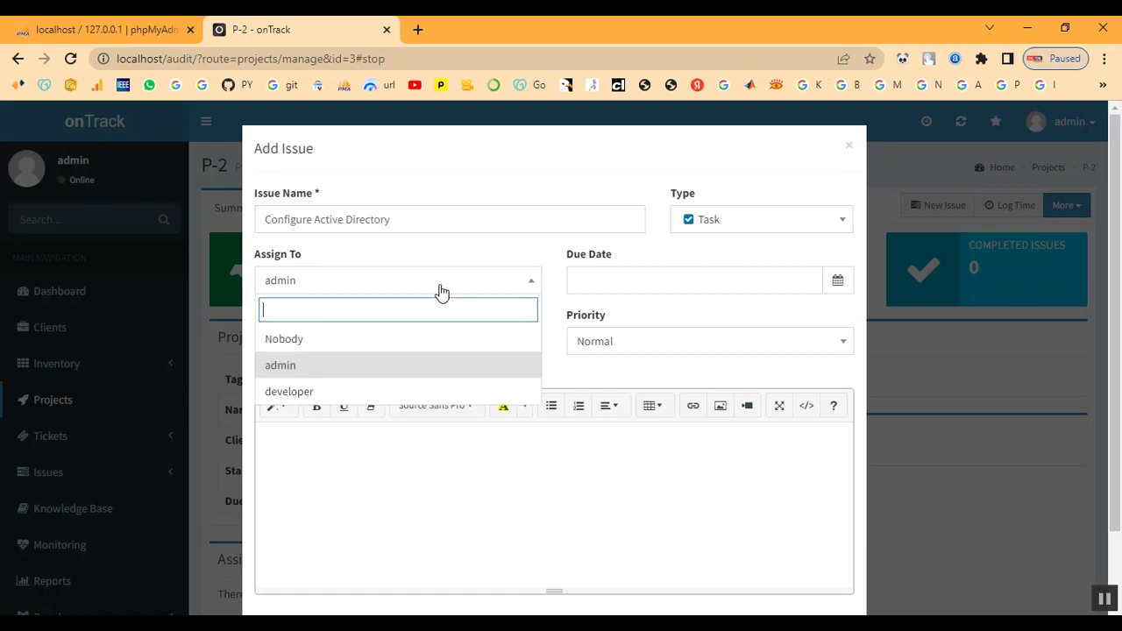
click(401, 368)
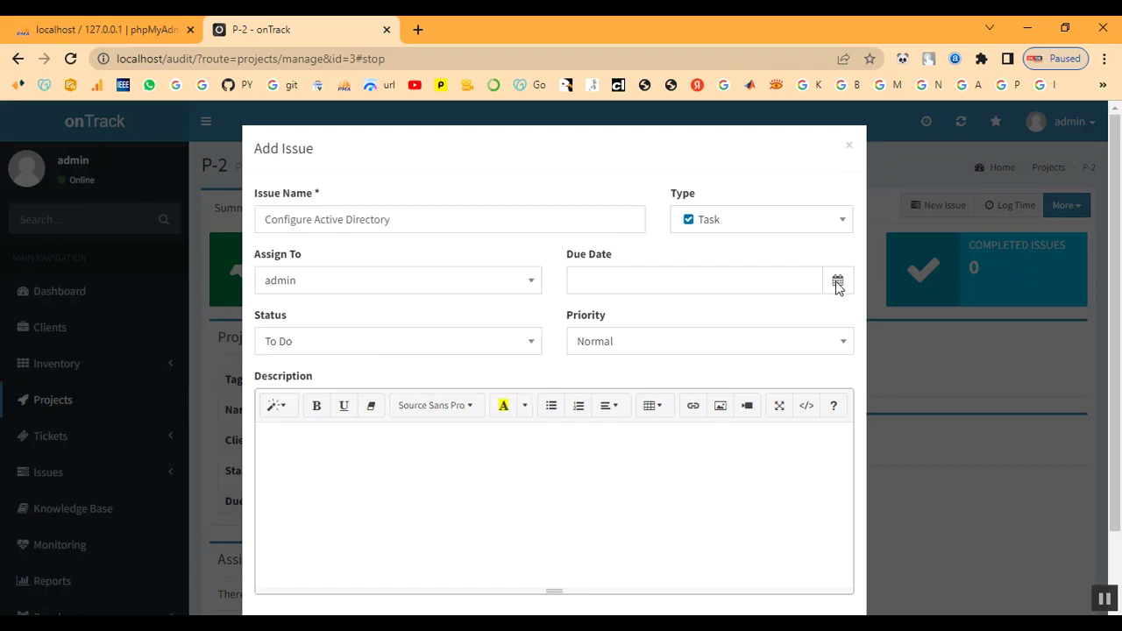
Set due date 2022-12-07, status In Progress and priority High, then create the issue
click(688, 278)
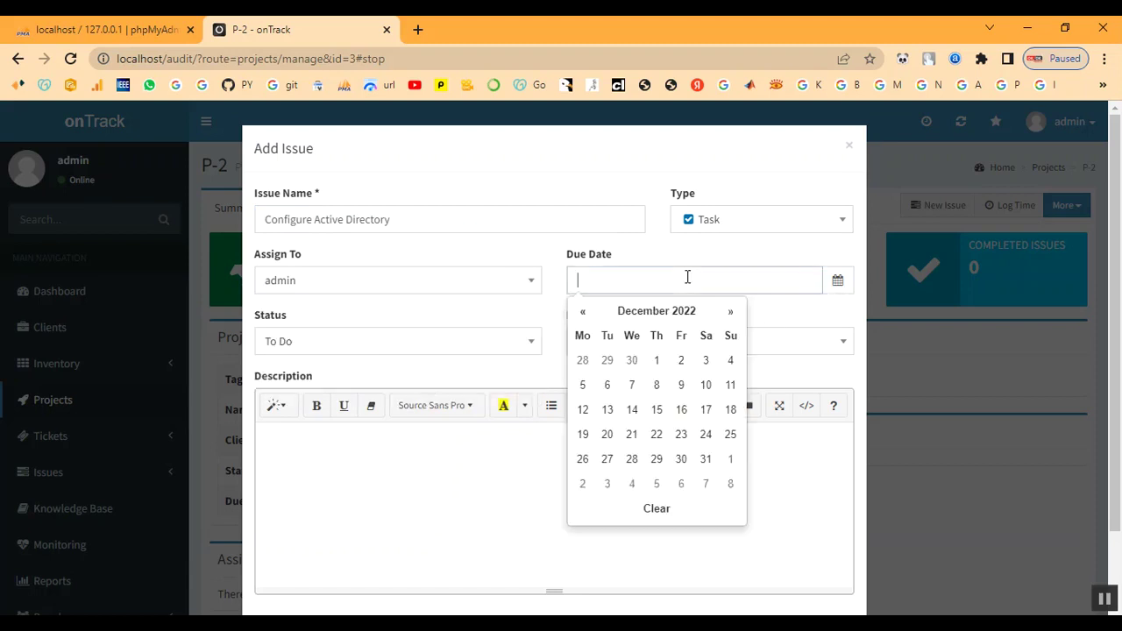
click(629, 393)
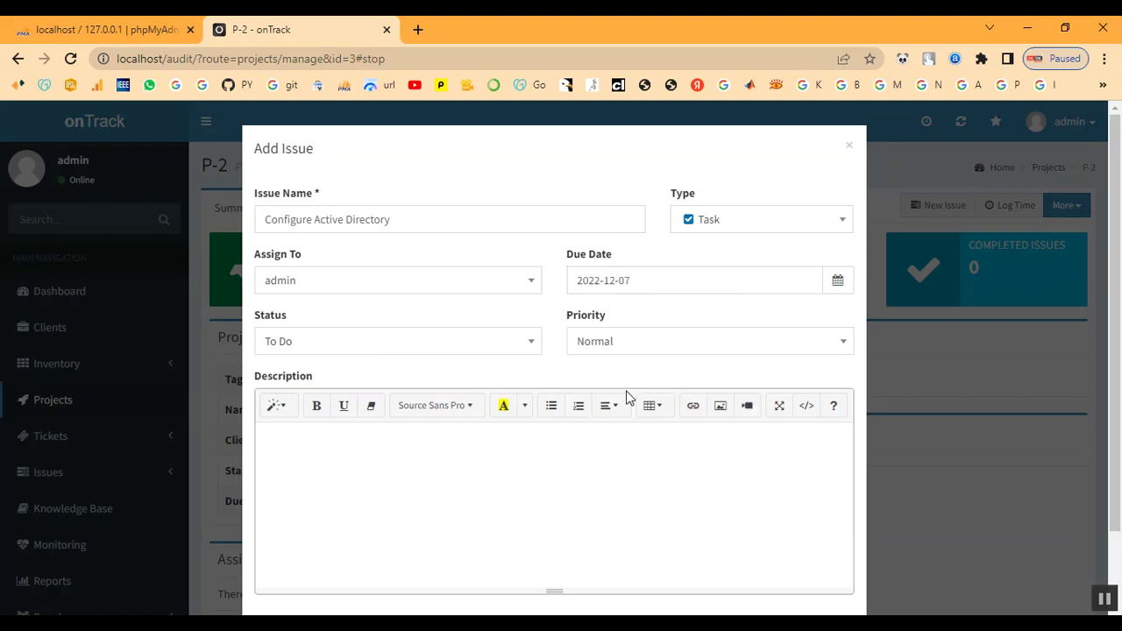
click(413, 350)
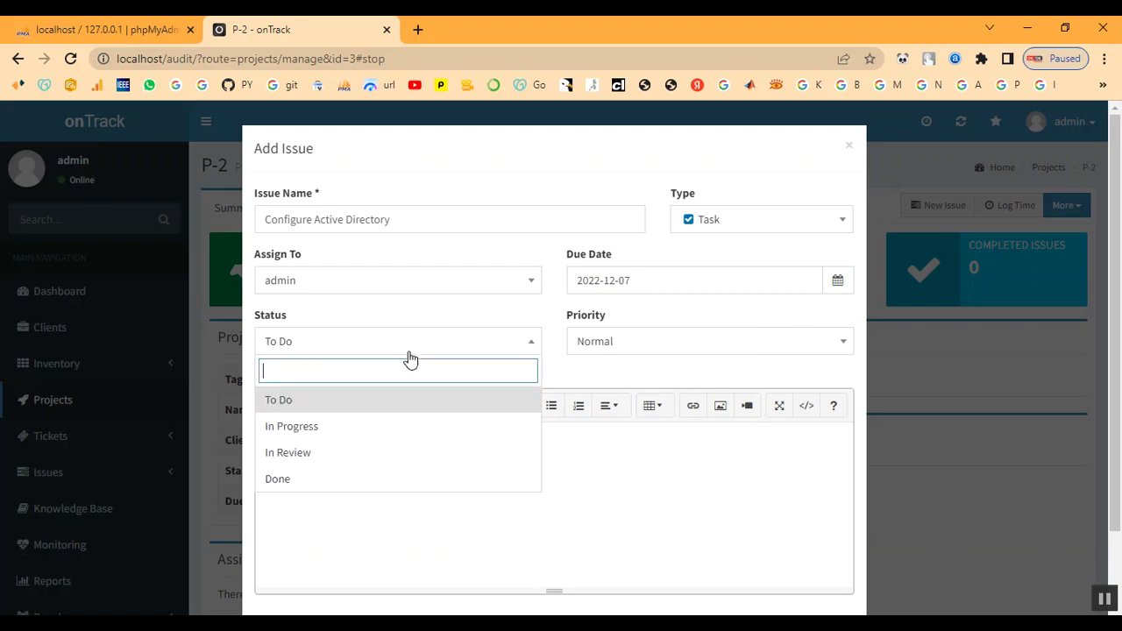
click(362, 436)
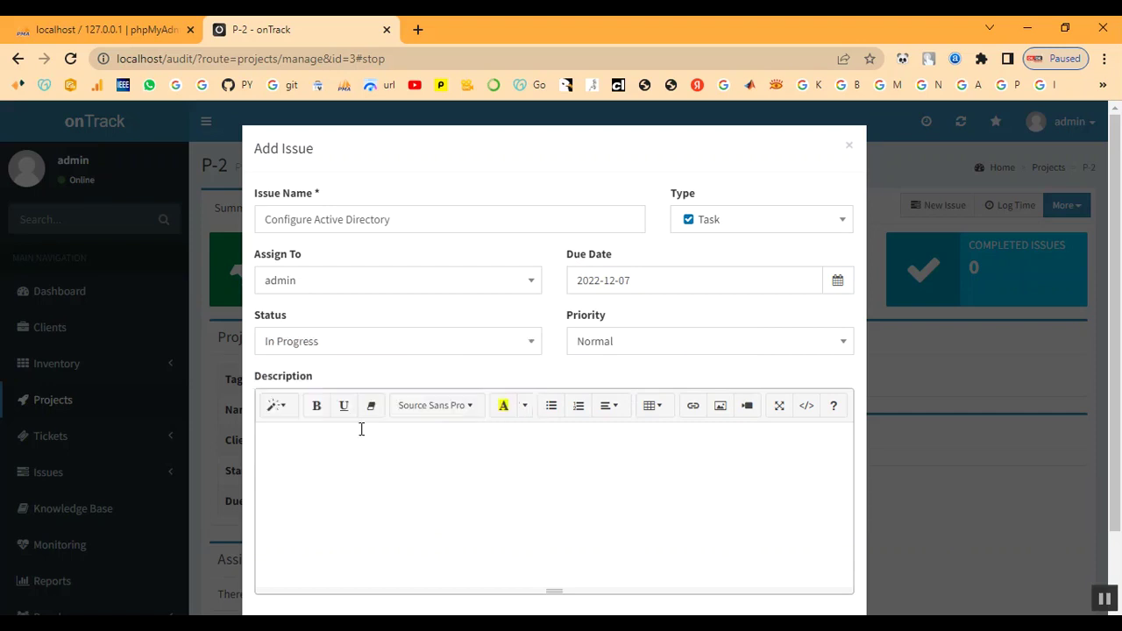
click(739, 351)
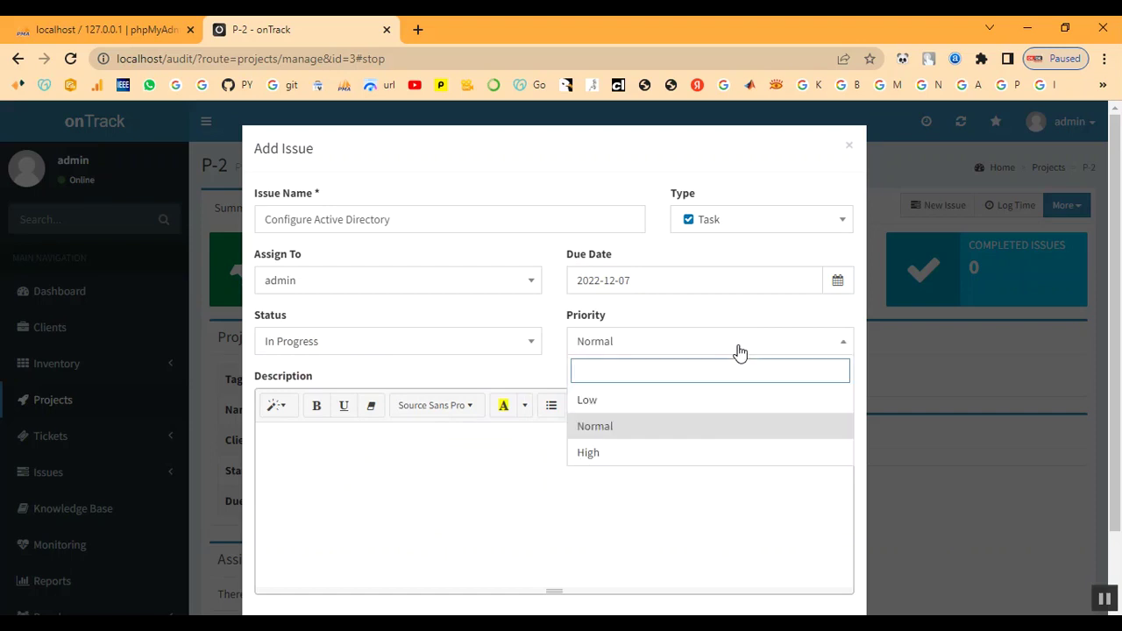
click(702, 449)
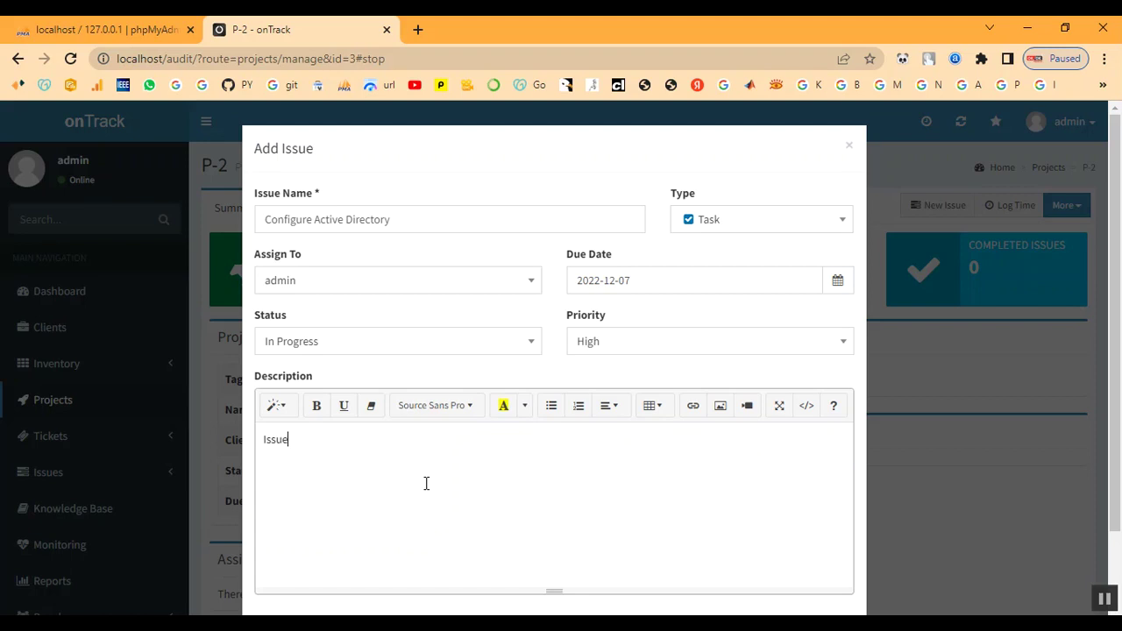
scroll(444, 476, down, 2)
click(809, 564)
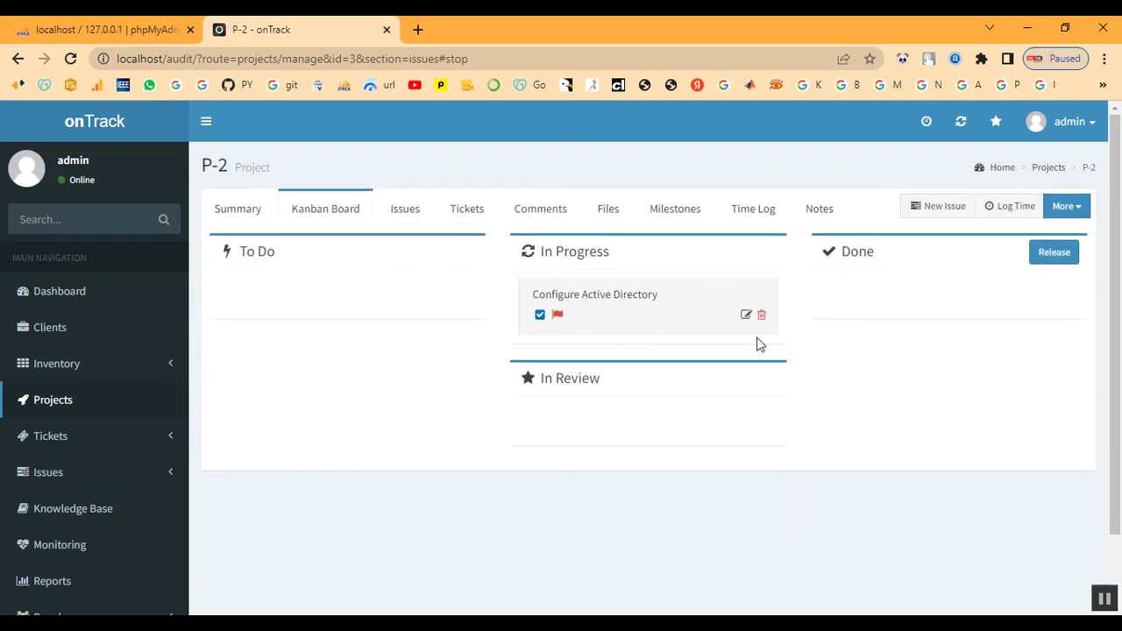
Return to P-2's summary, then open Active Issues from the Issues menu
click(238, 218)
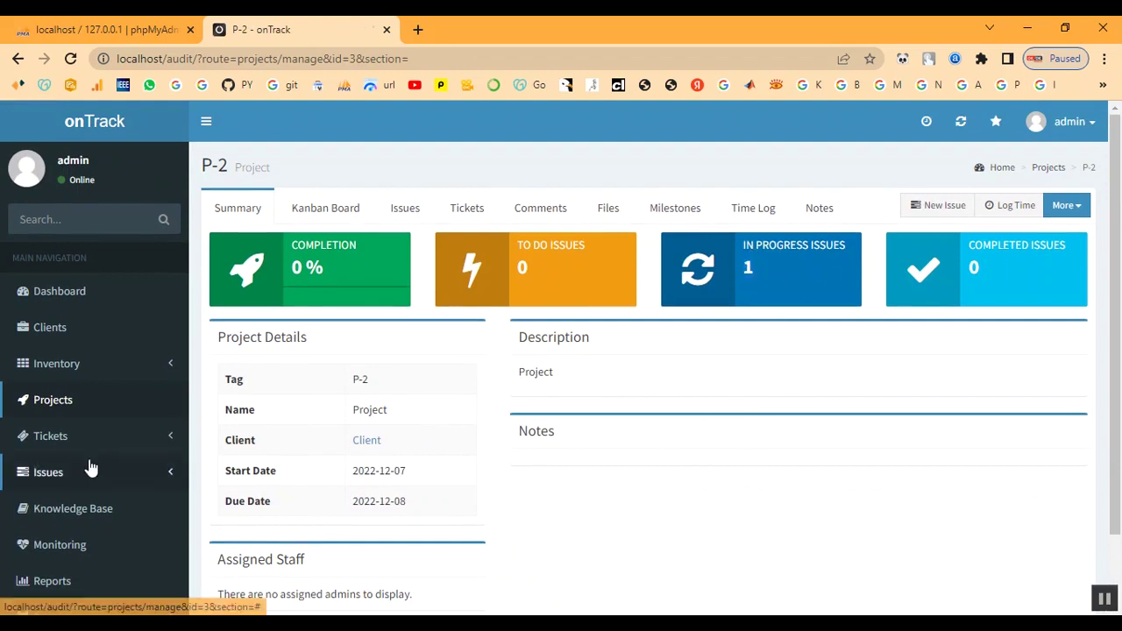
click(40, 472)
click(42, 502)
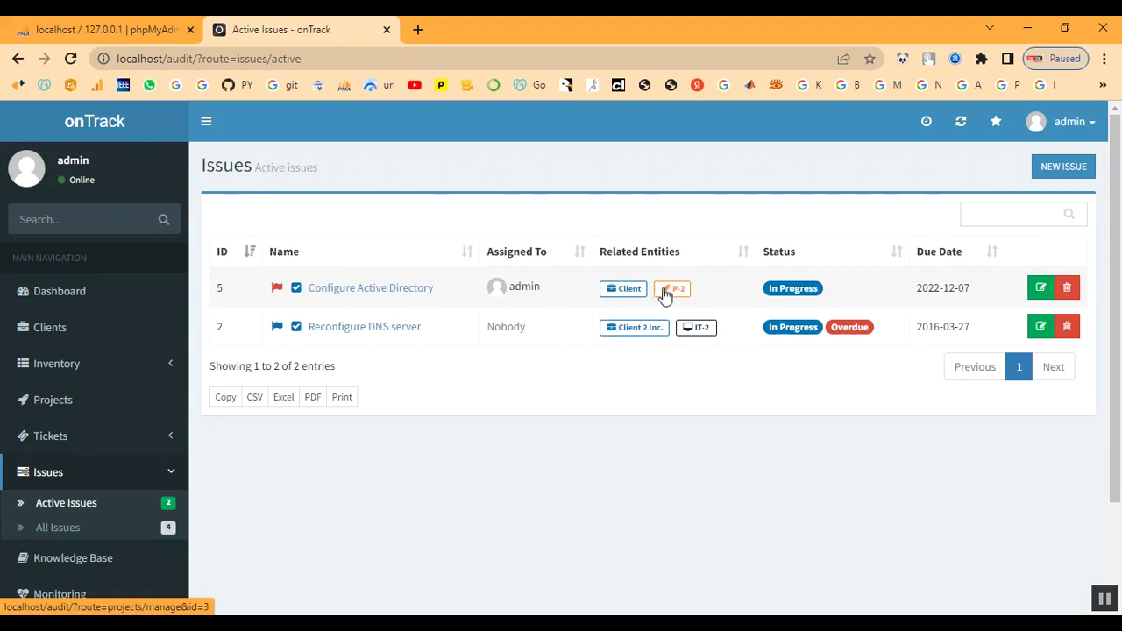
Edit Configure Active Directory, change its status to Done, and save
click(330, 295)
scroll(450, 481, down, 2)
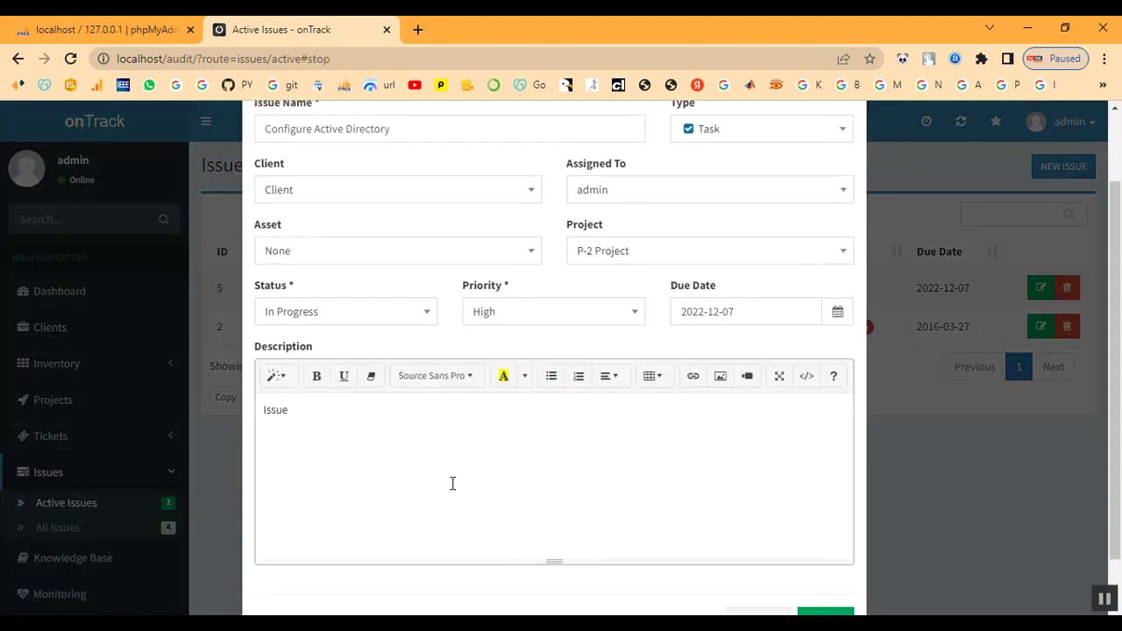
scroll(452, 483, up, 2)
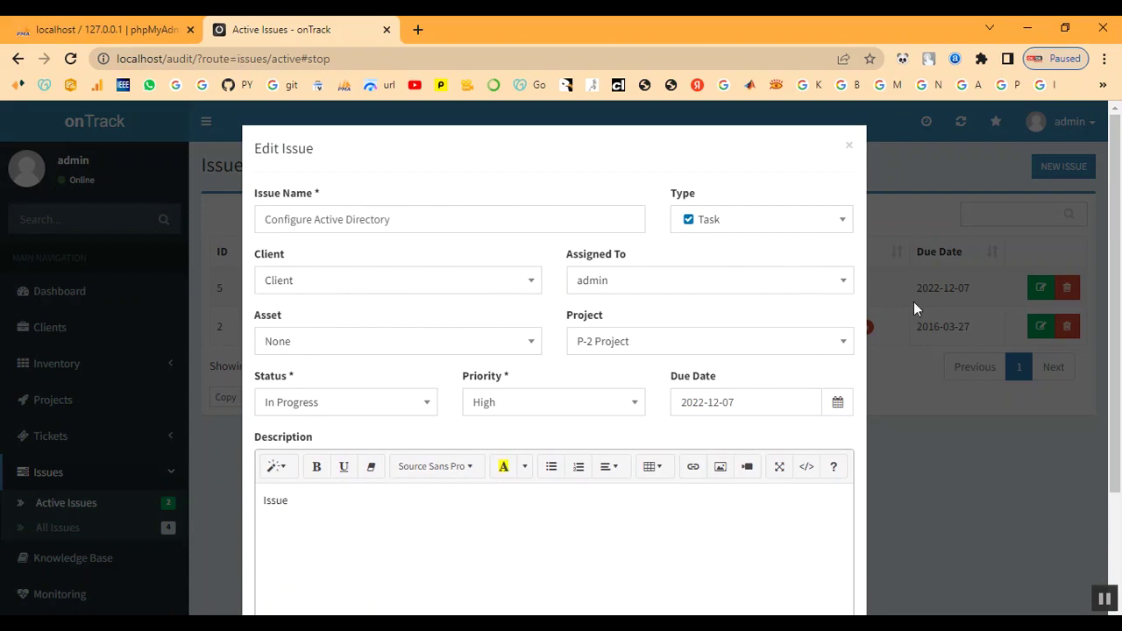
click(849, 147)
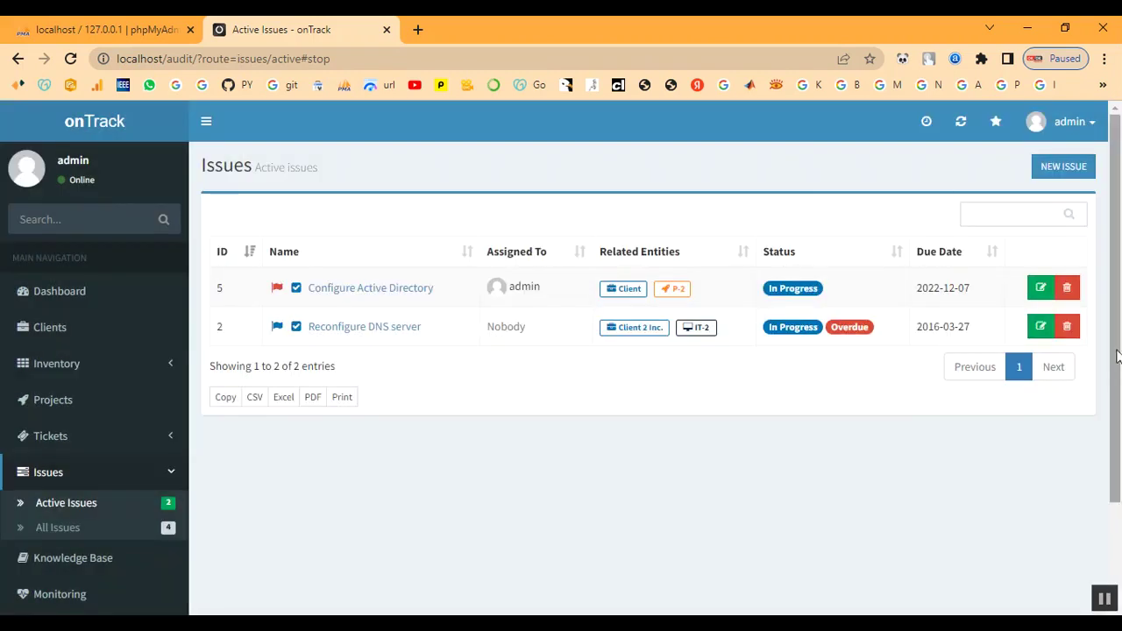
click(1038, 290)
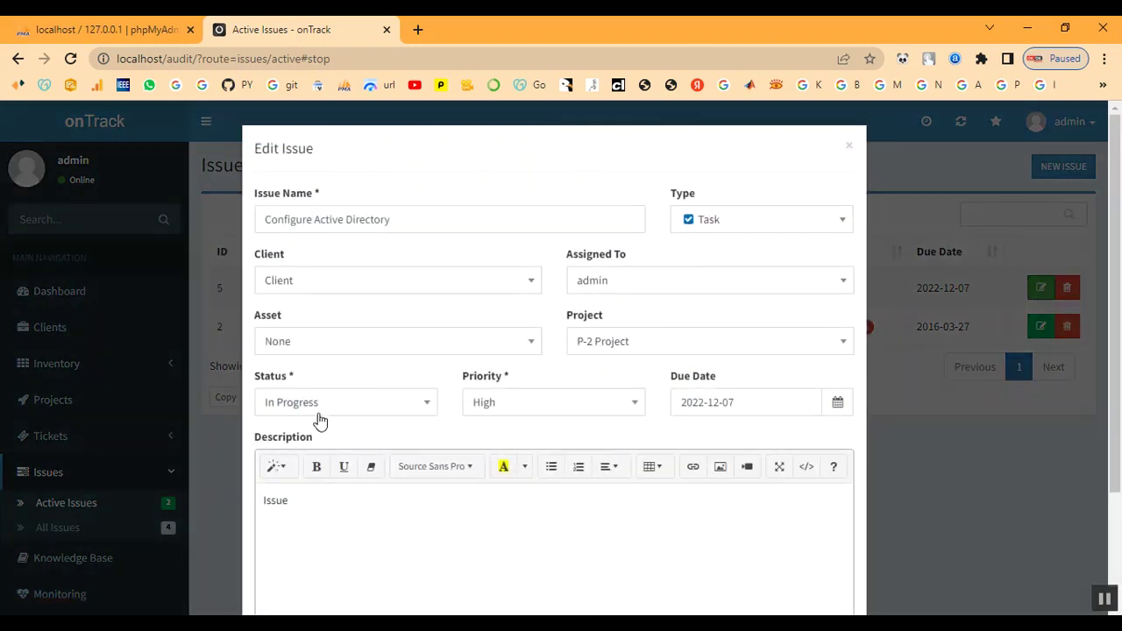
click(321, 403)
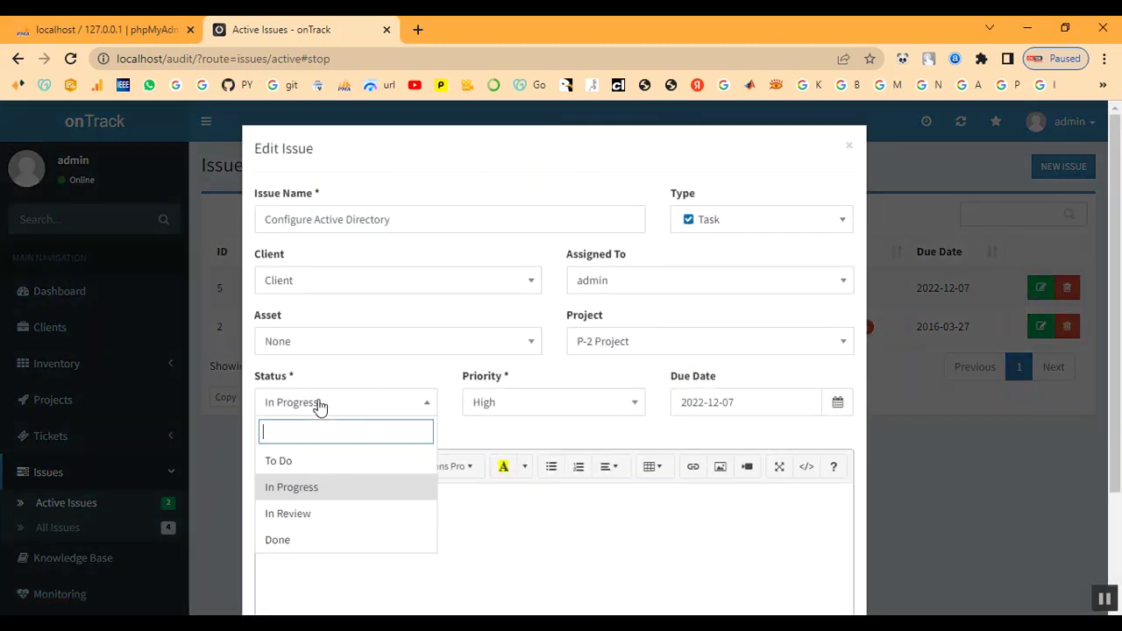
click(322, 540)
scroll(614, 524, down, 2)
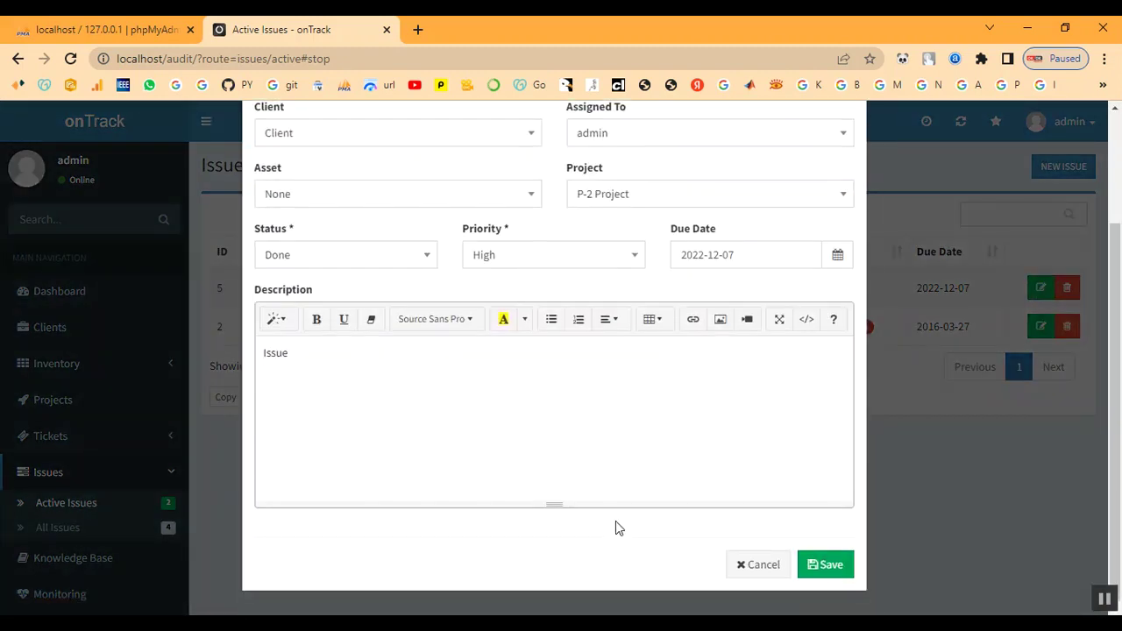
click(825, 568)
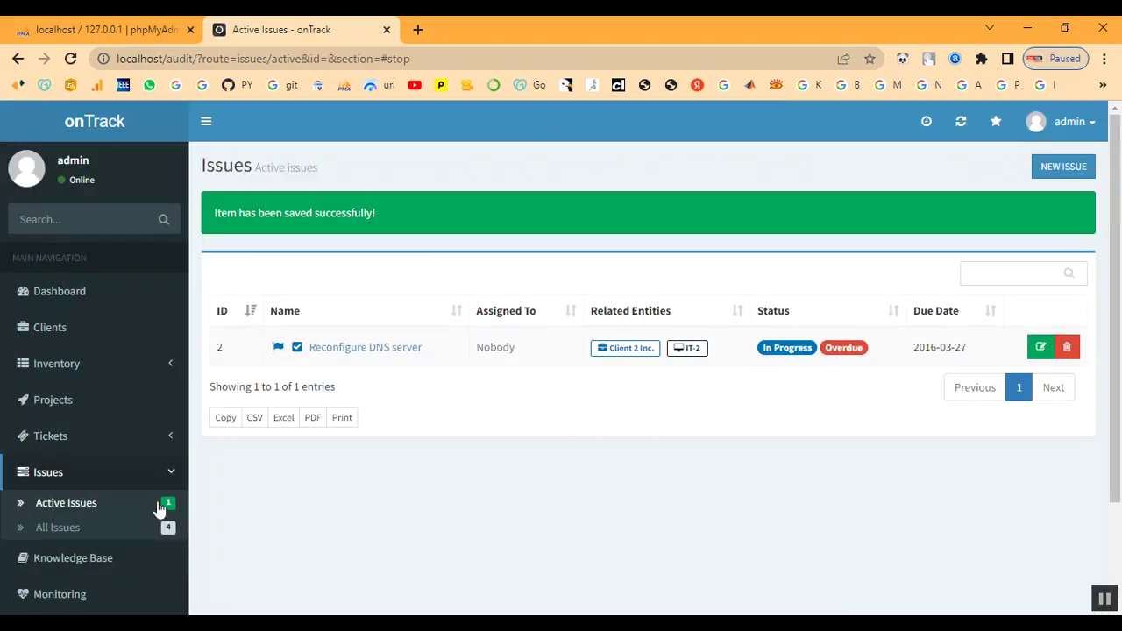
Open P-2 to confirm it is at 100% completion, then return to the projects list
click(50, 411)
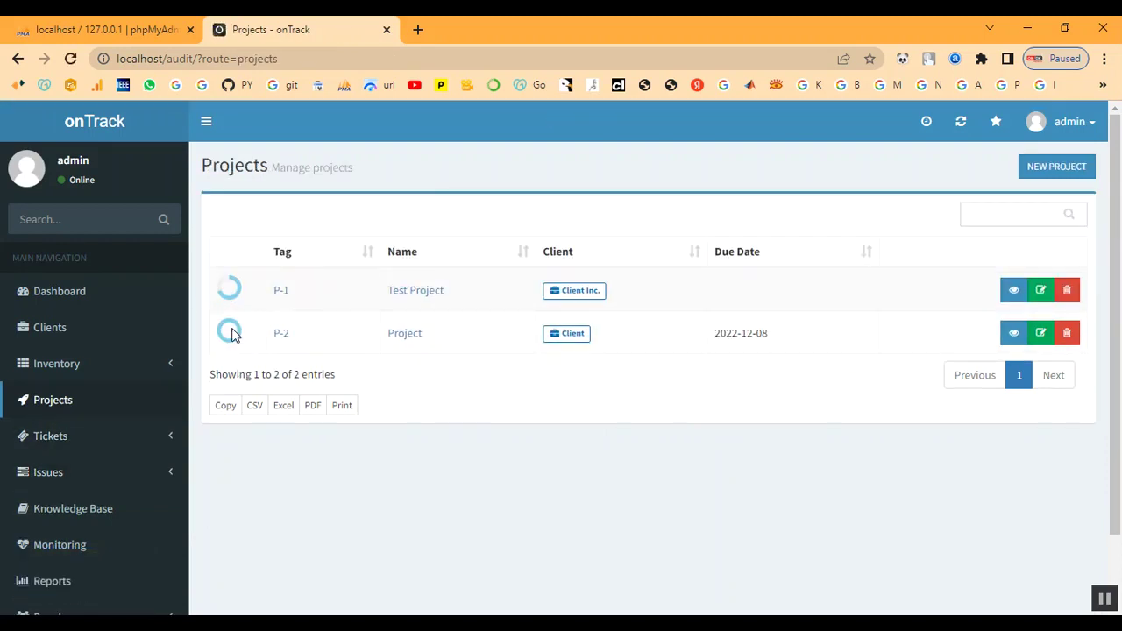
click(283, 340)
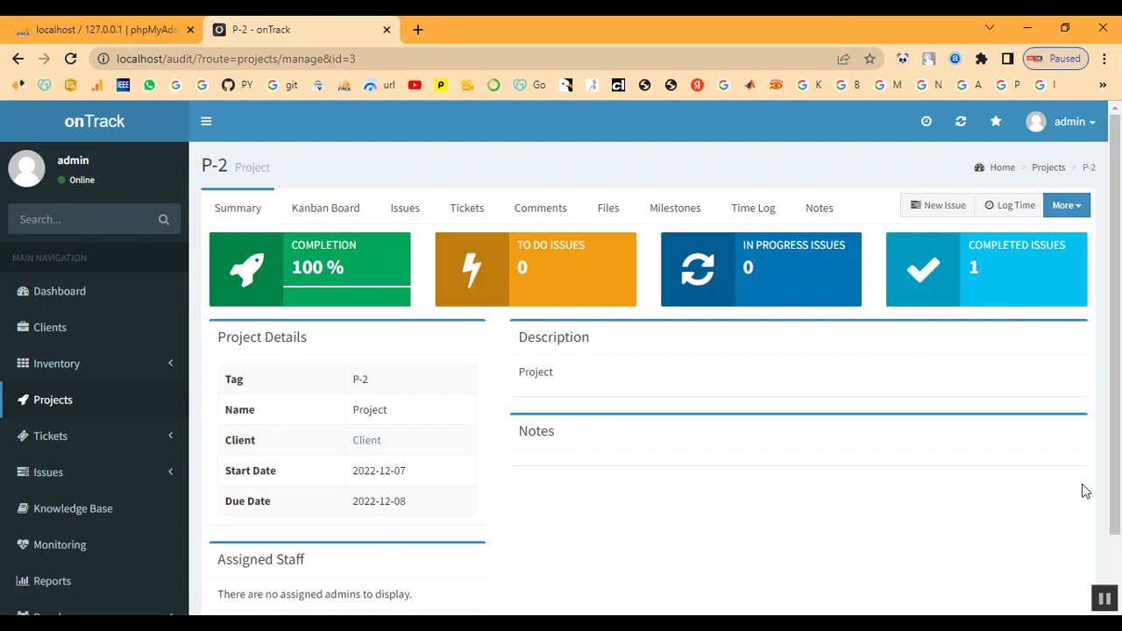
scroll(30, 552, down, 2)
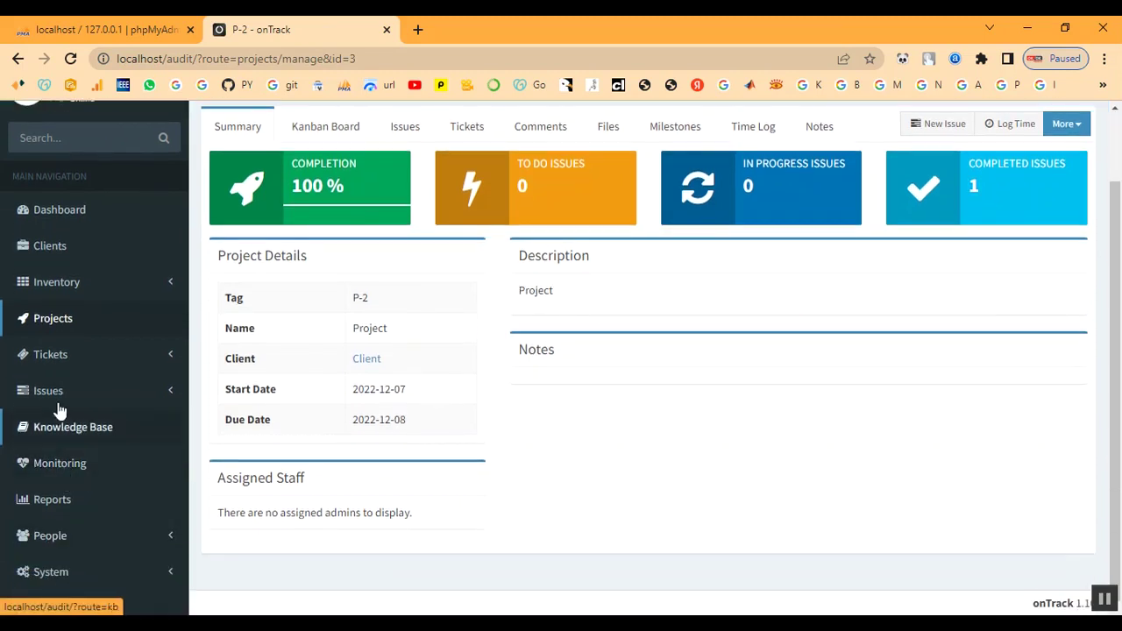
click(50, 358)
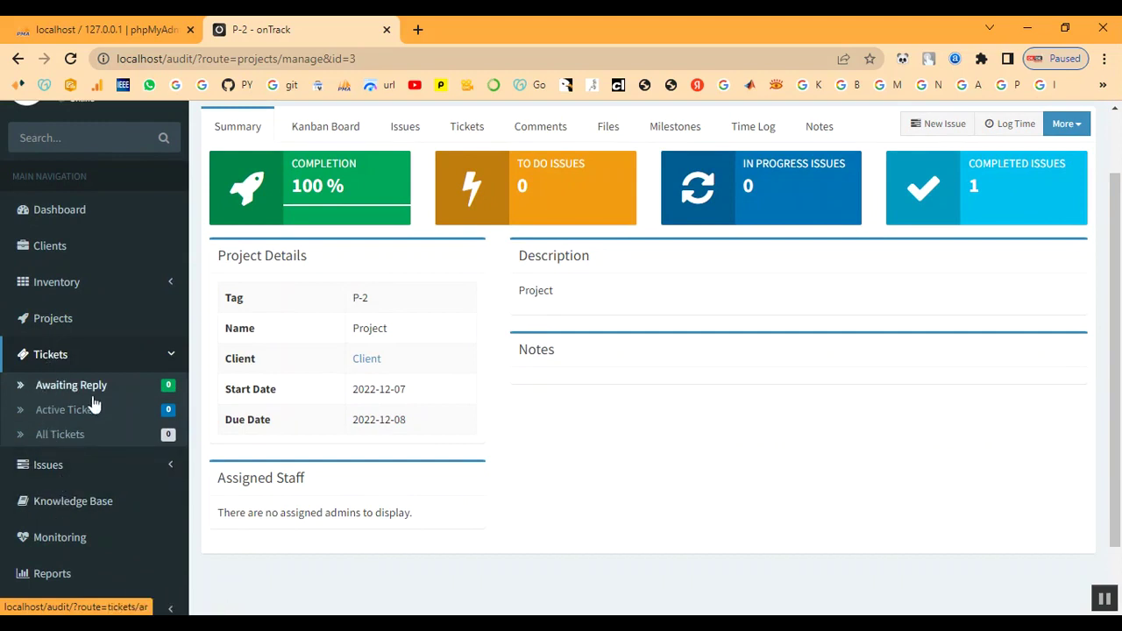
click(53, 321)
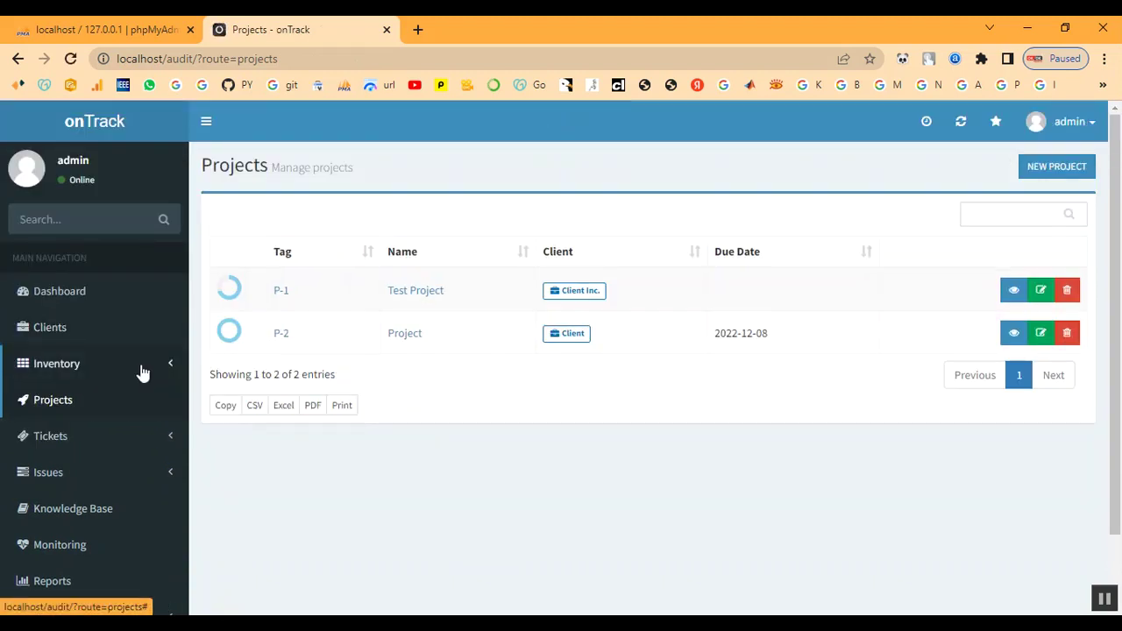
Open P-2's empty Tickets tab, then start a new issue and discard it
click(277, 338)
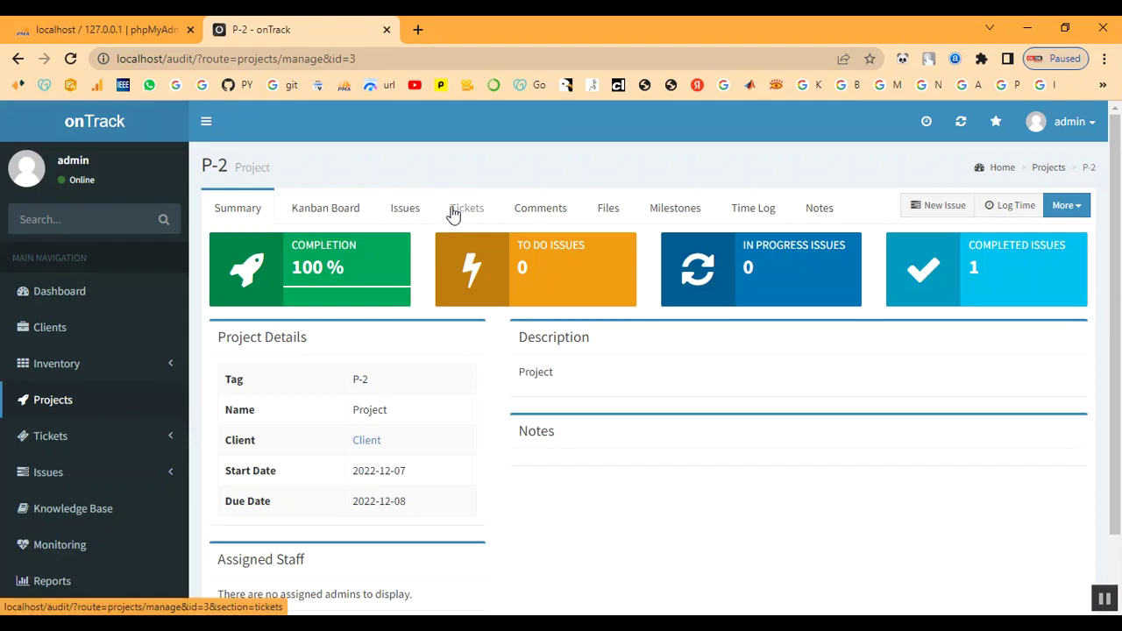
click(462, 213)
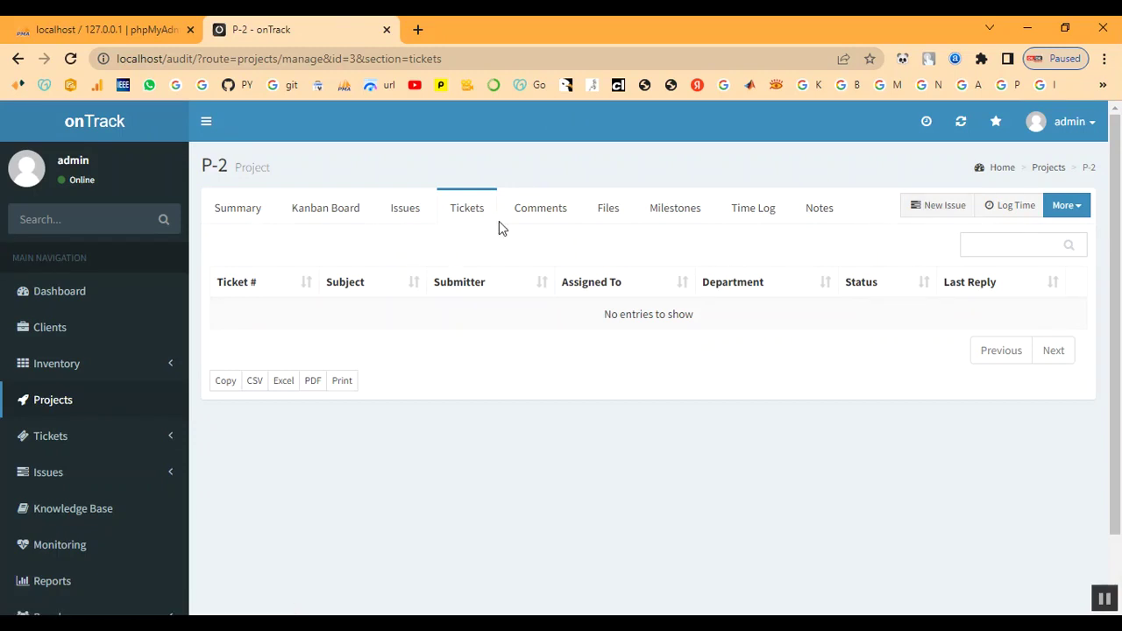
click(954, 214)
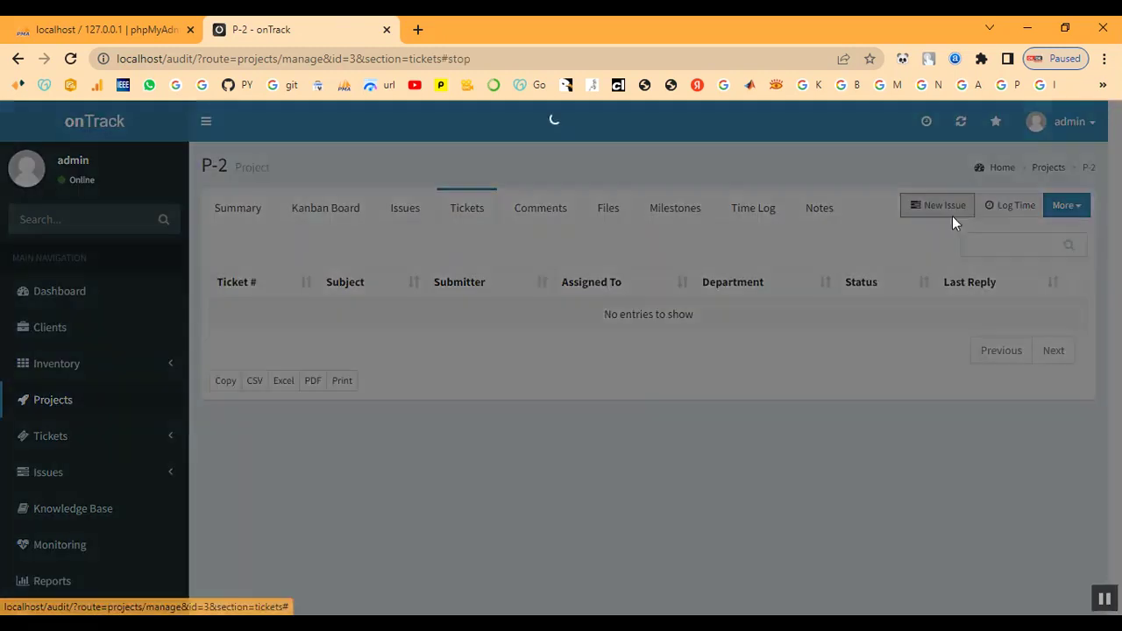
click(330, 223)
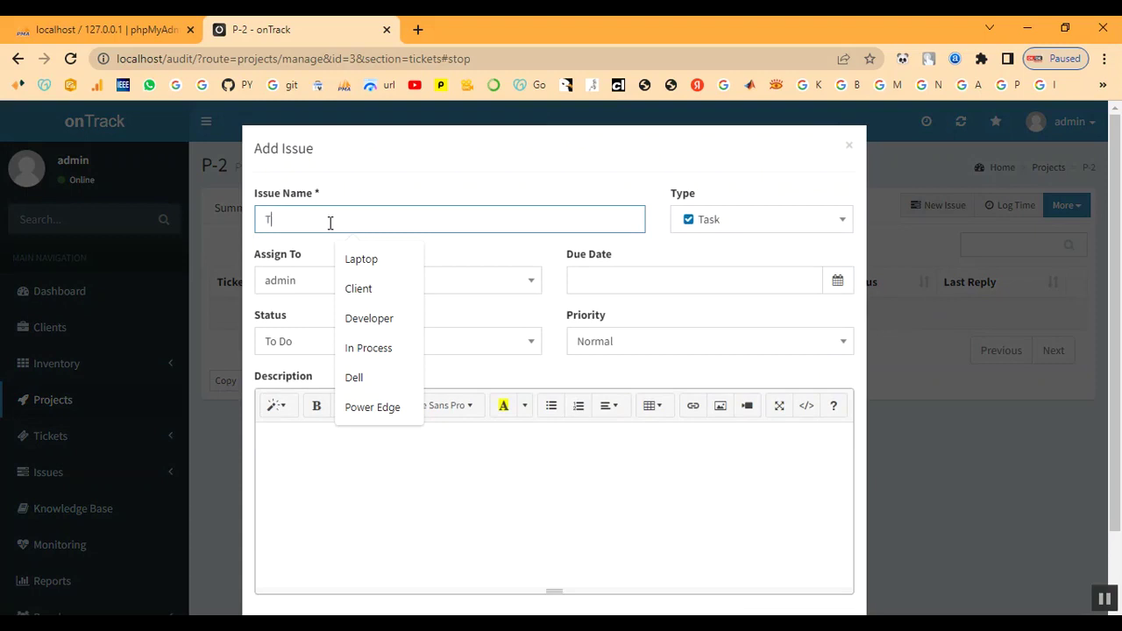
text(T)
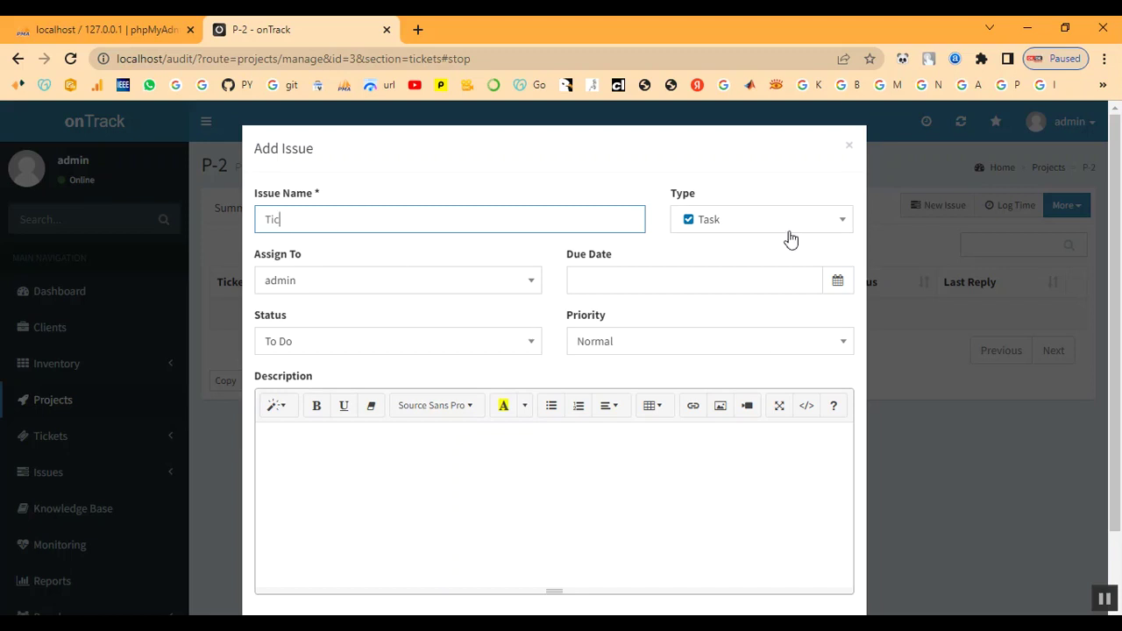
click(850, 147)
scroll(173, 380, down, 1)
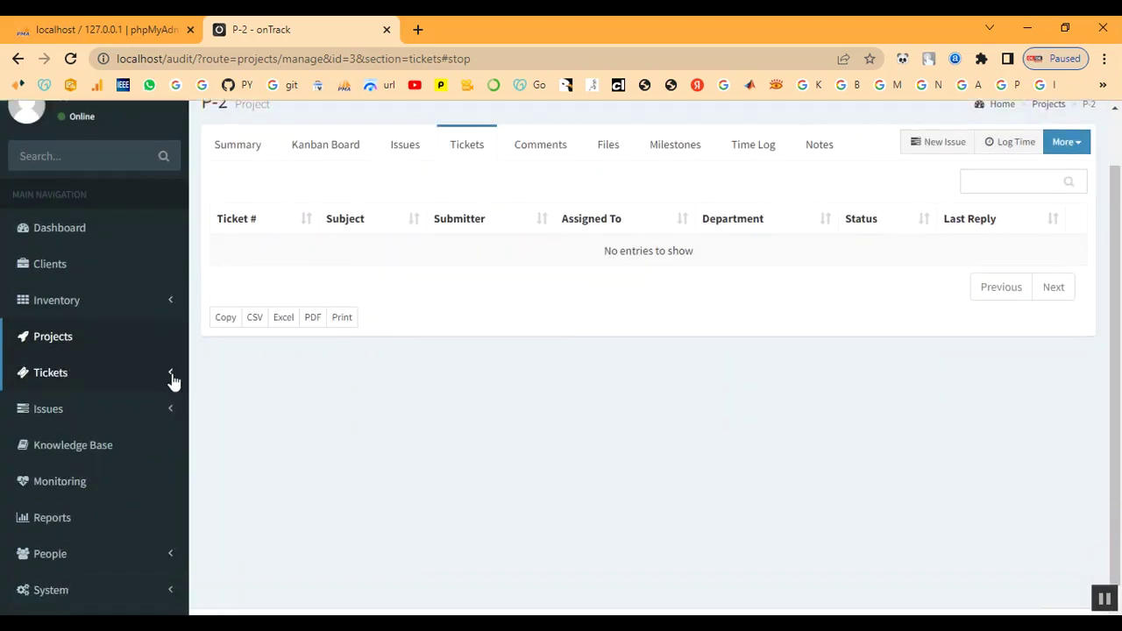
scroll(519, 306, up, 1)
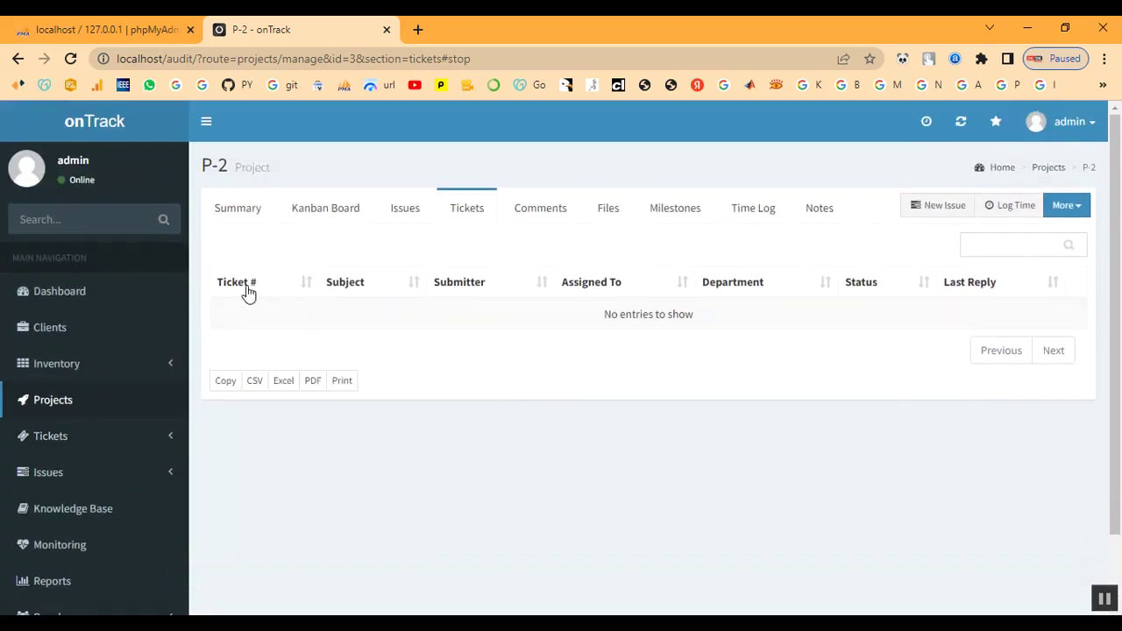
Start a new P-2 issue named 'Ticket' with due date 2022-12-07
click(943, 214)
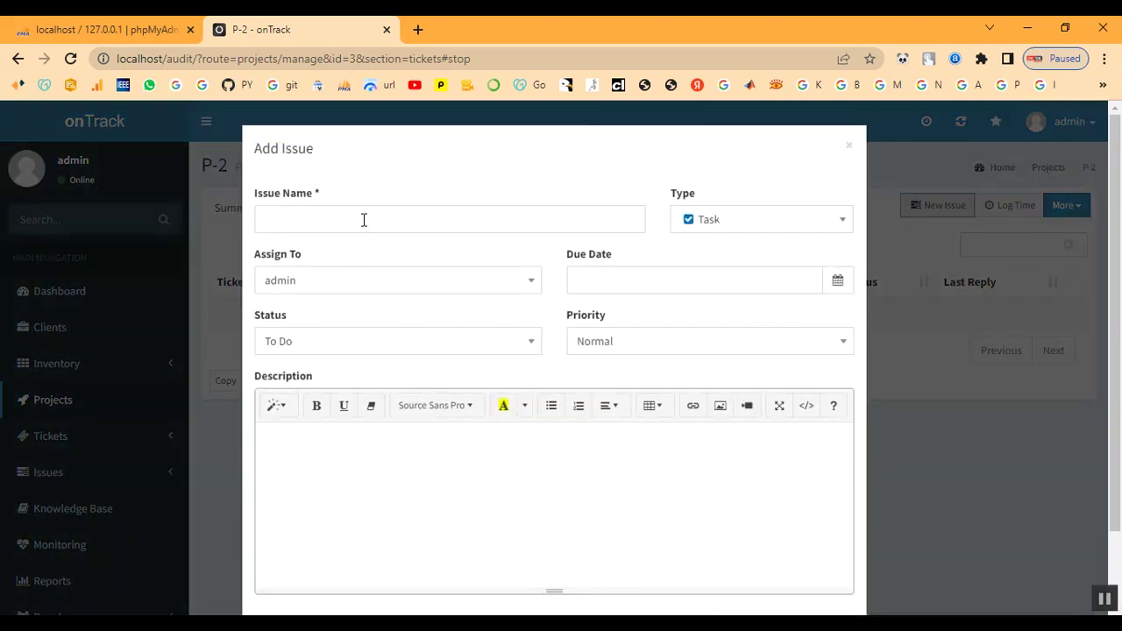
click(364, 220)
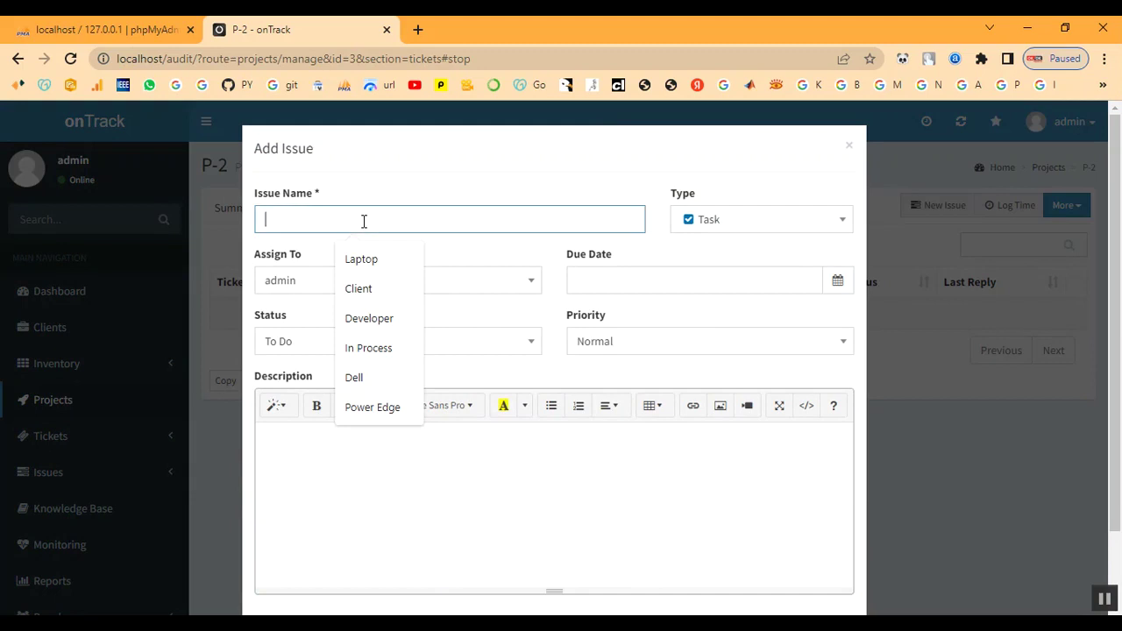
text(Ticket)
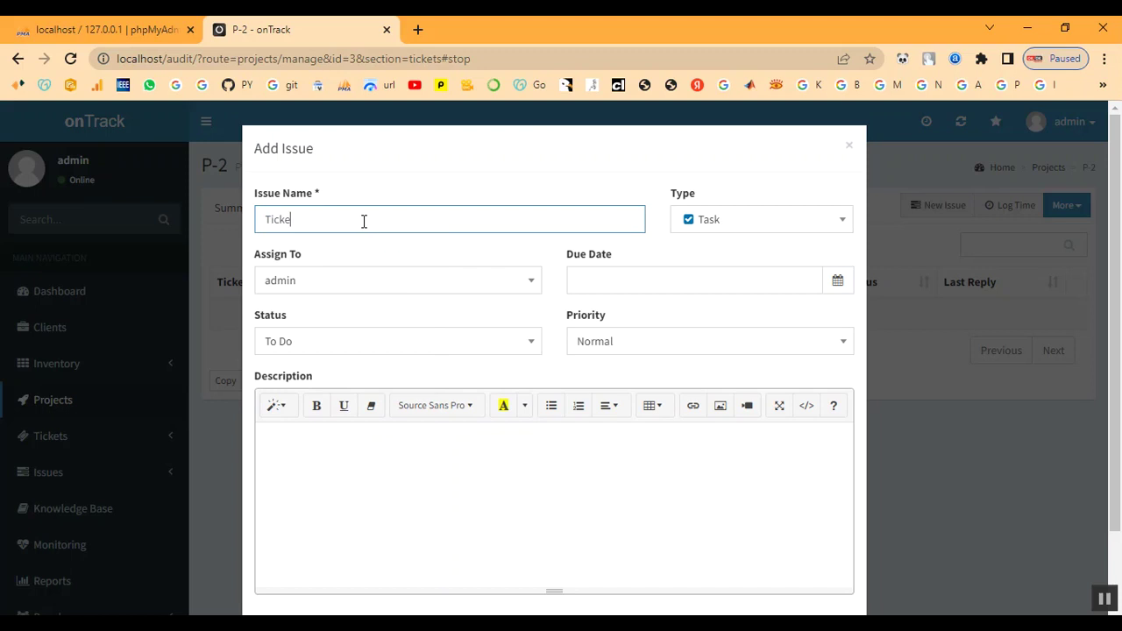
click(396, 283)
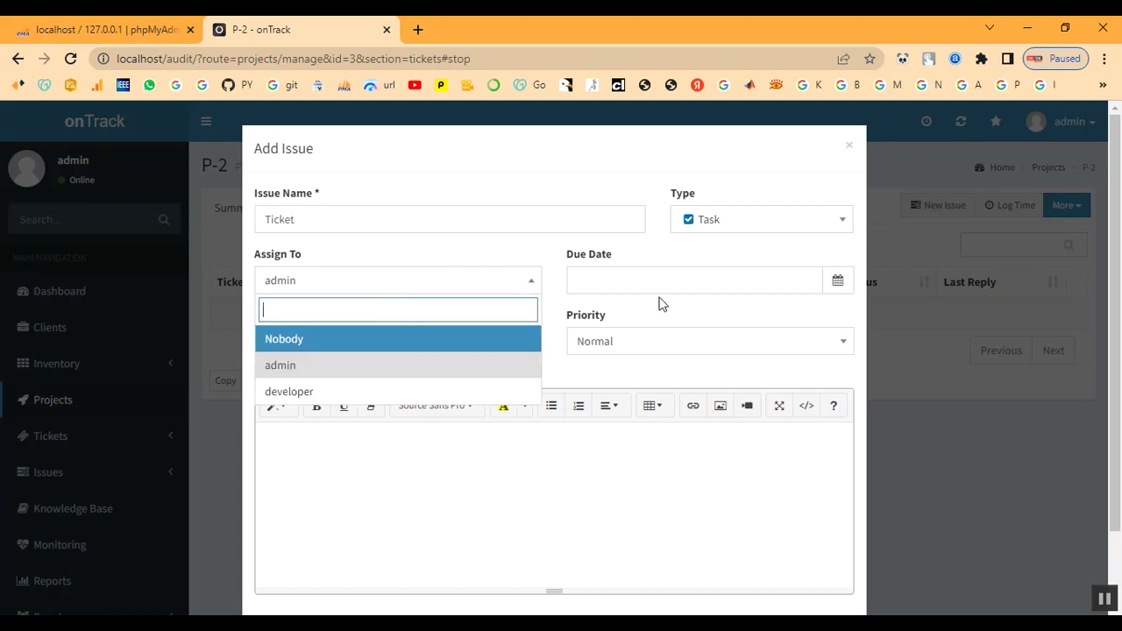
click(807, 273)
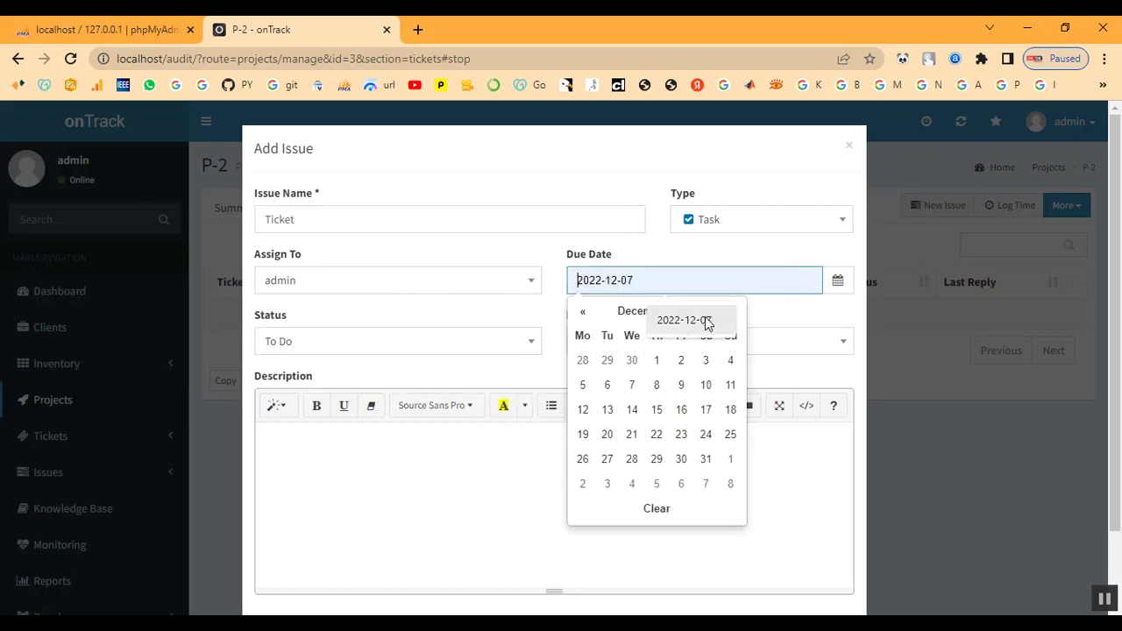
click(632, 384)
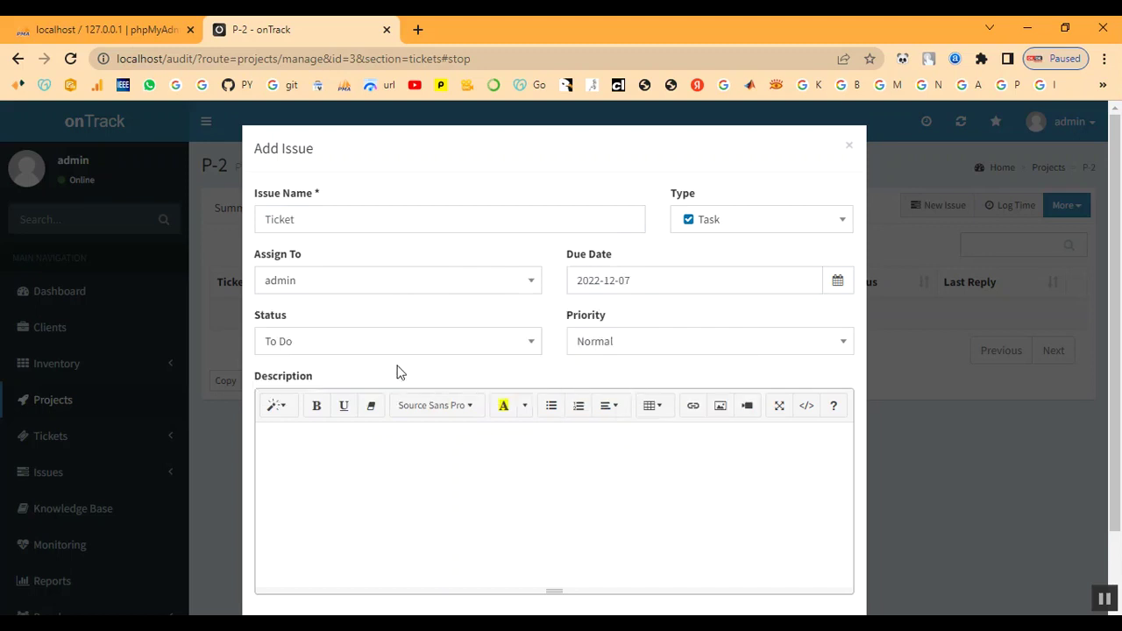
Set the issue's status to In Progress and priority to High, then create it
click(339, 352)
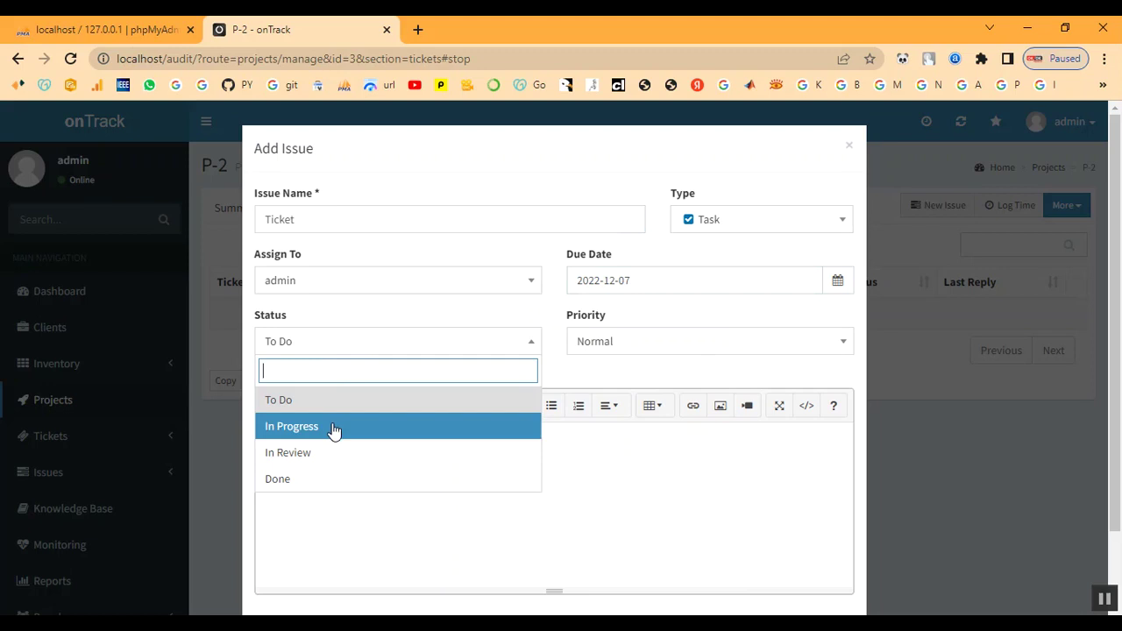
click(333, 428)
click(691, 347)
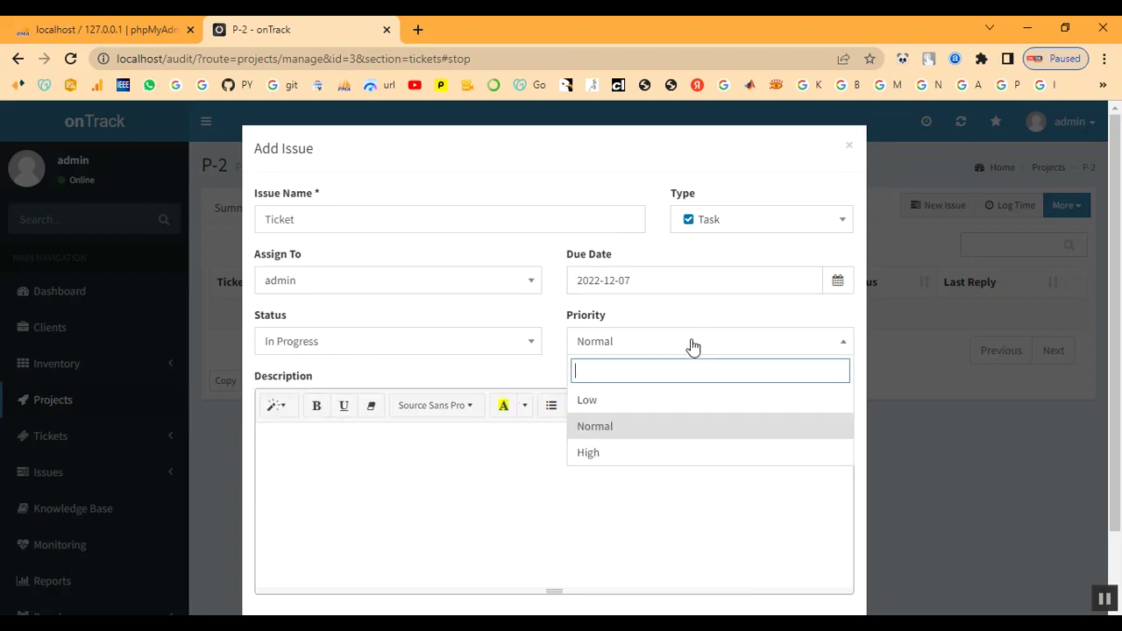
click(665, 449)
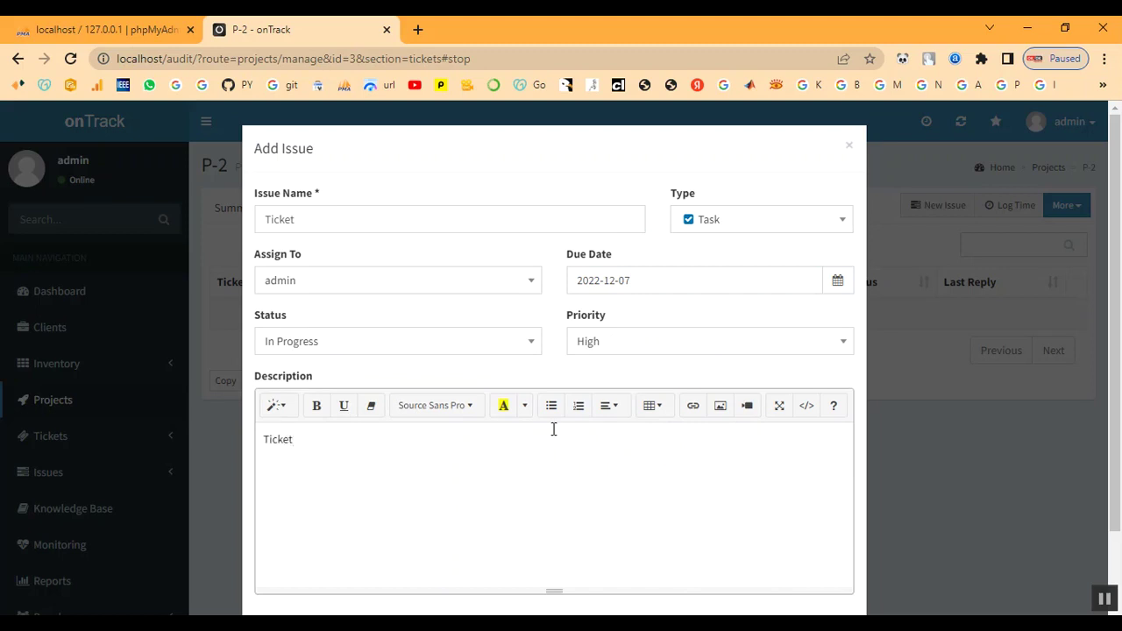
scroll(553, 429, down, 1)
click(829, 569)
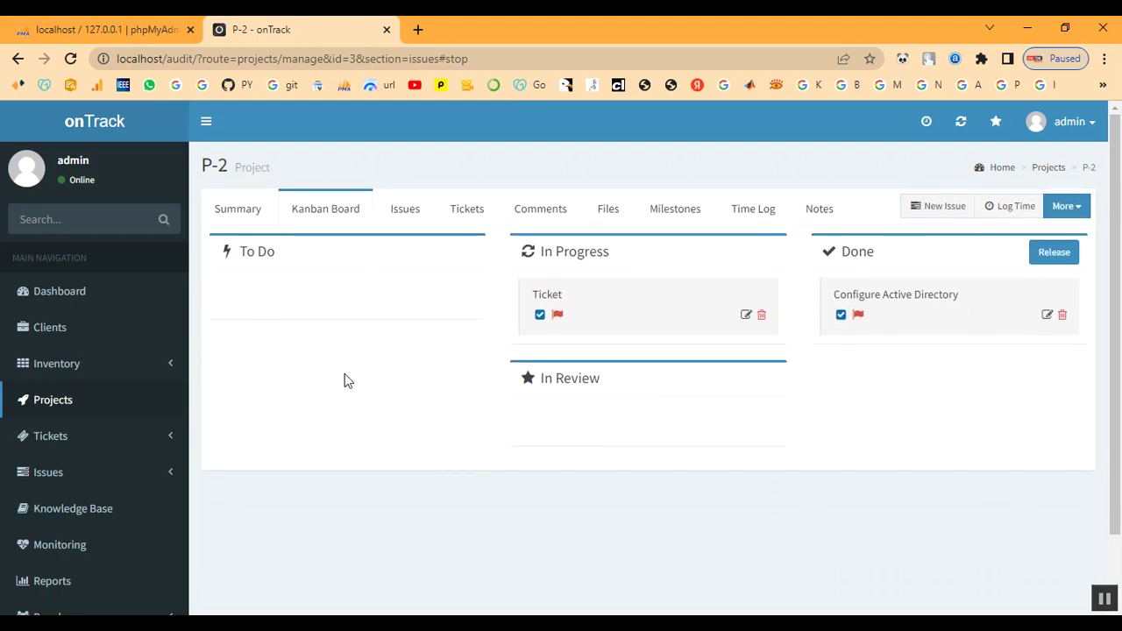
scroll(65, 496, down, 2)
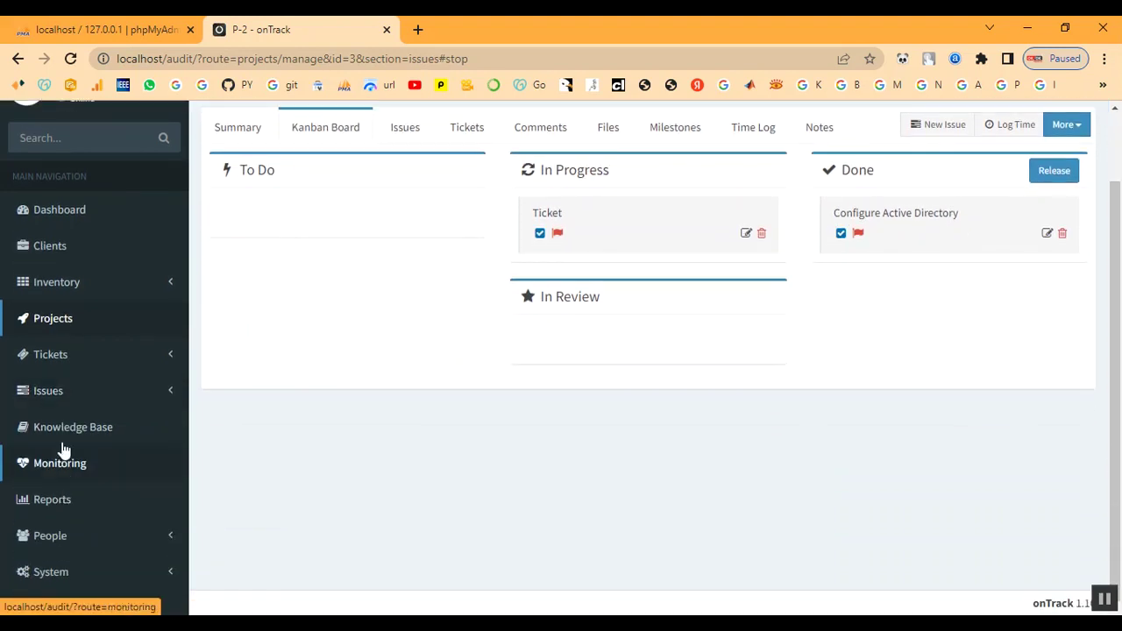
From Tickets > Awaiting Reply, start a new ticket with subject 'Ticket'
click(44, 365)
click(43, 388)
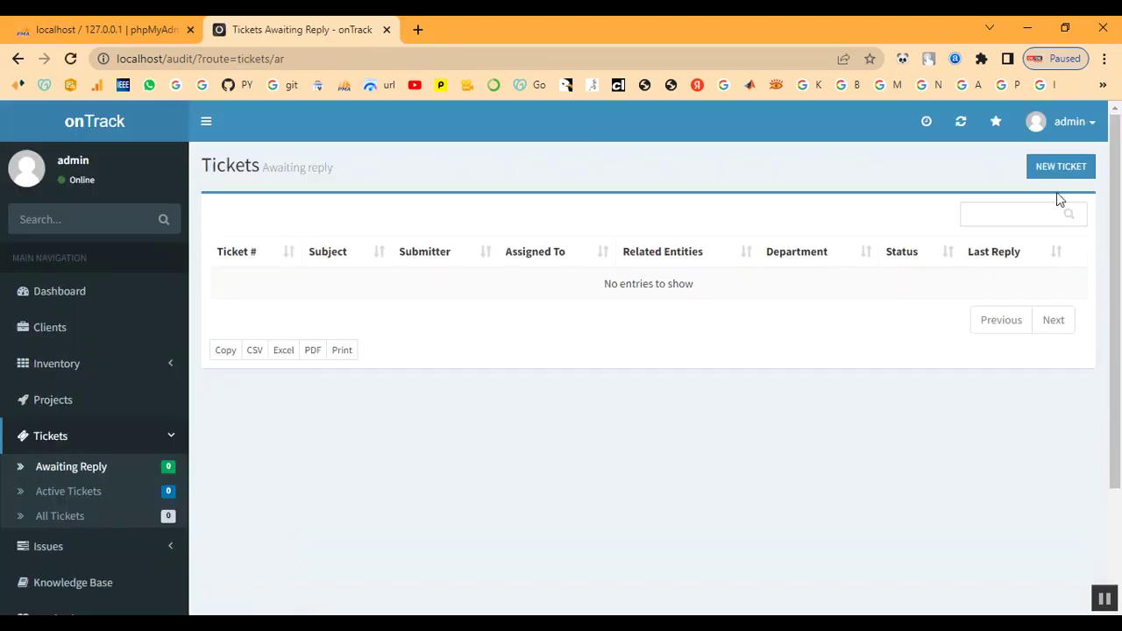
click(1055, 178)
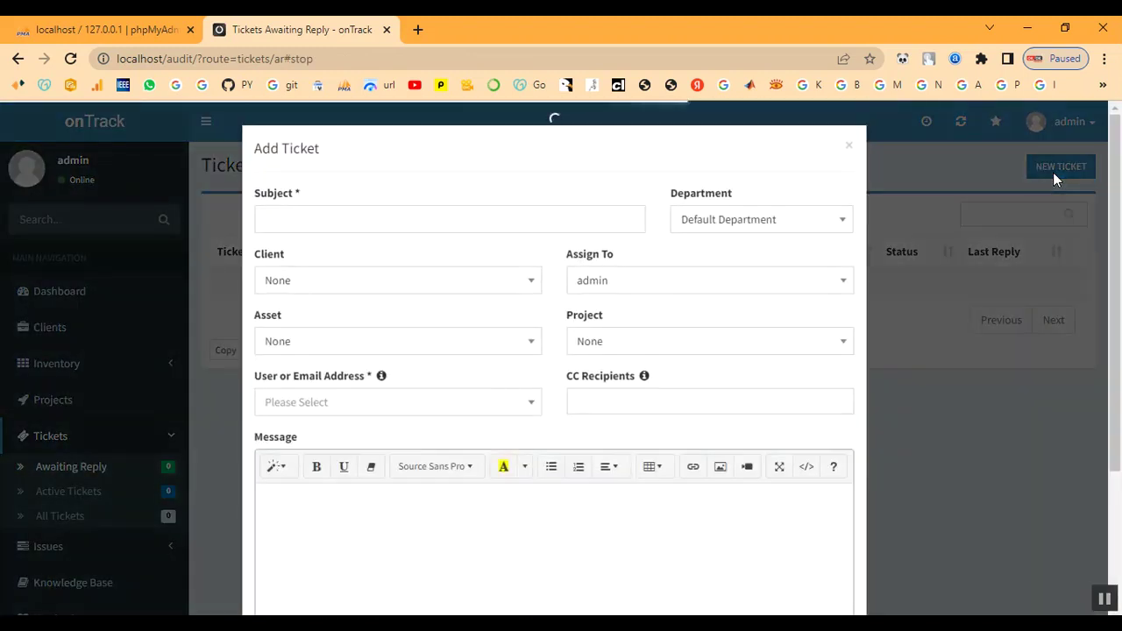
click(413, 220)
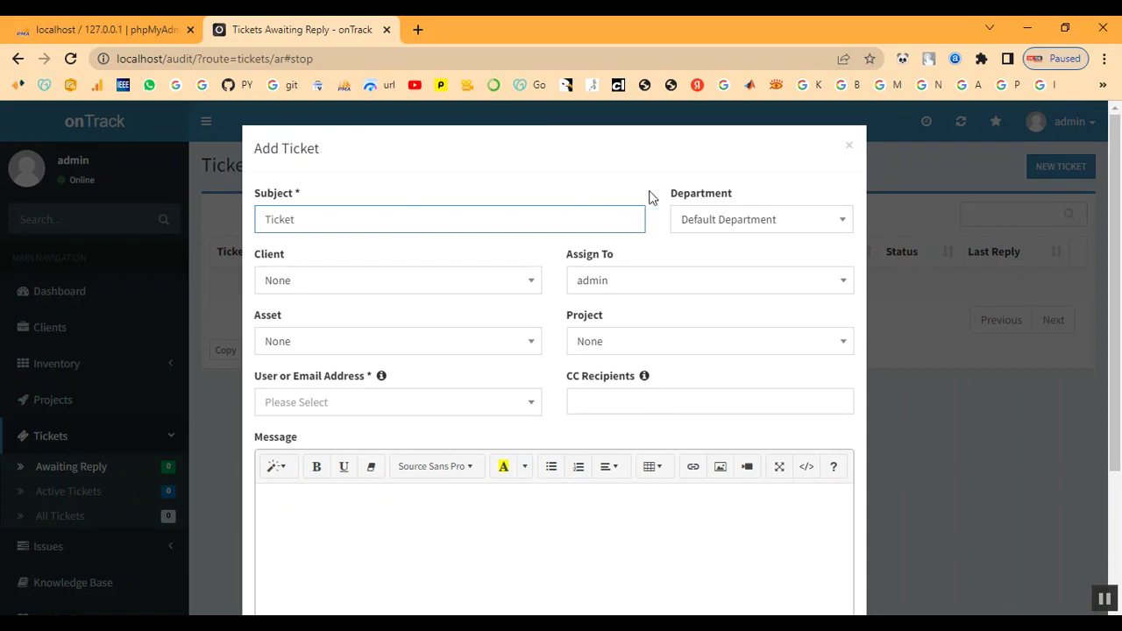
Choose client Client, asset IT-TN333 Laptop and project P-2 Project for the ticket
click(696, 226)
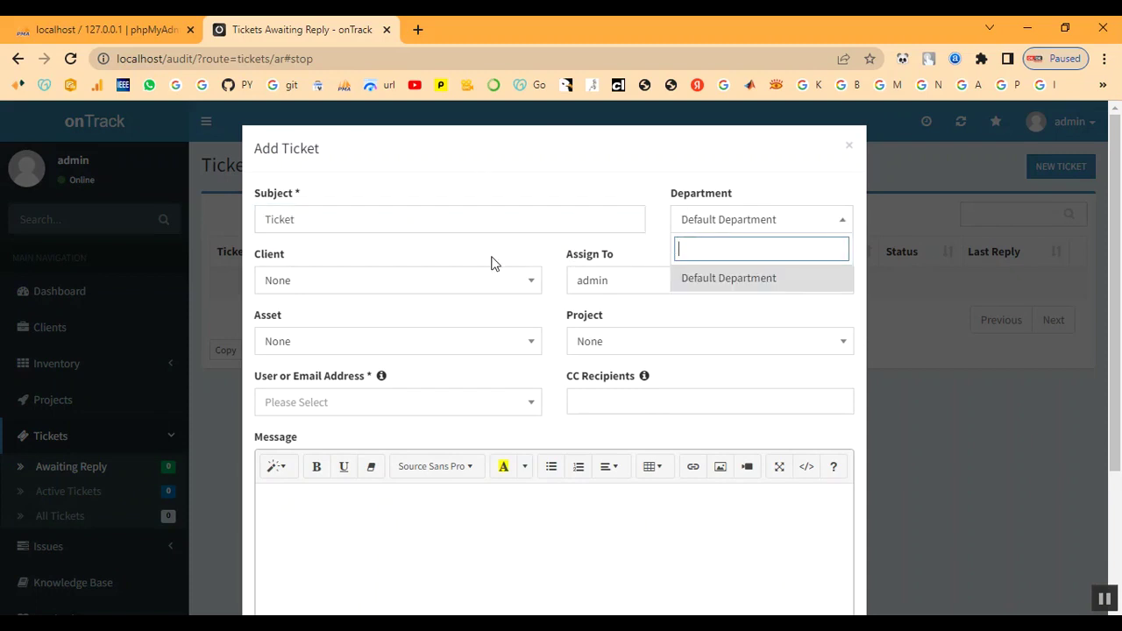
click(362, 285)
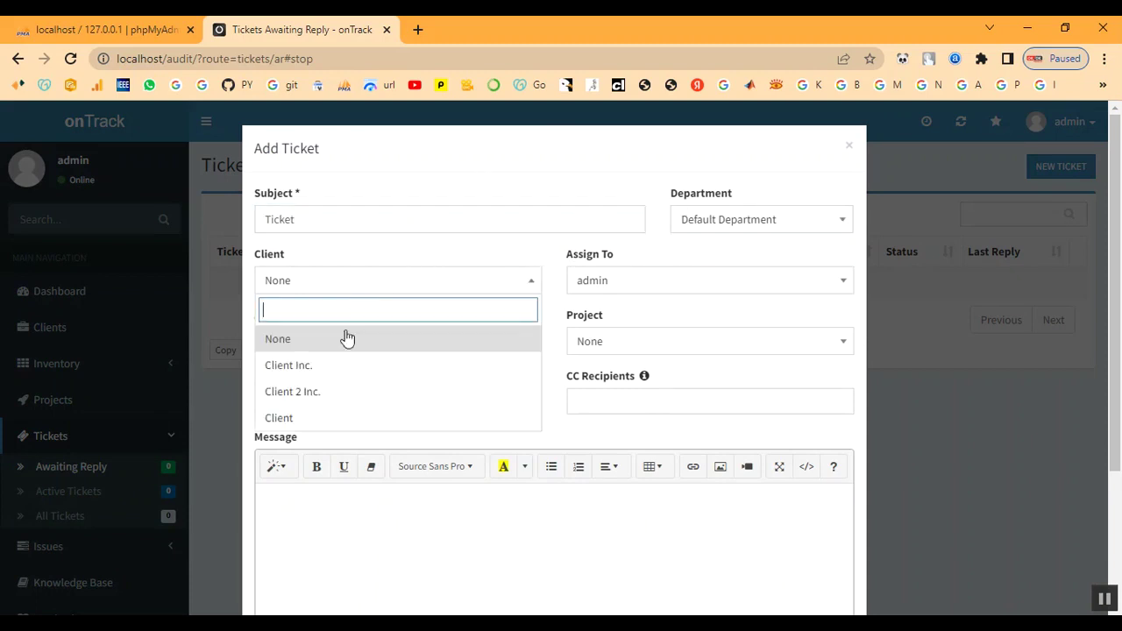
click(325, 423)
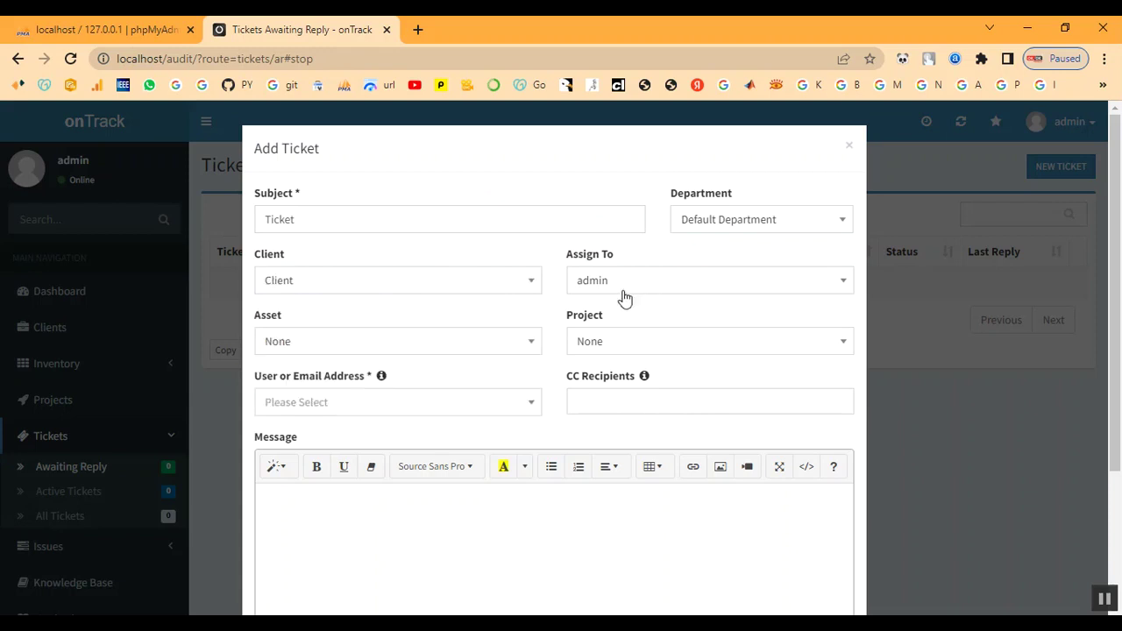
click(348, 355)
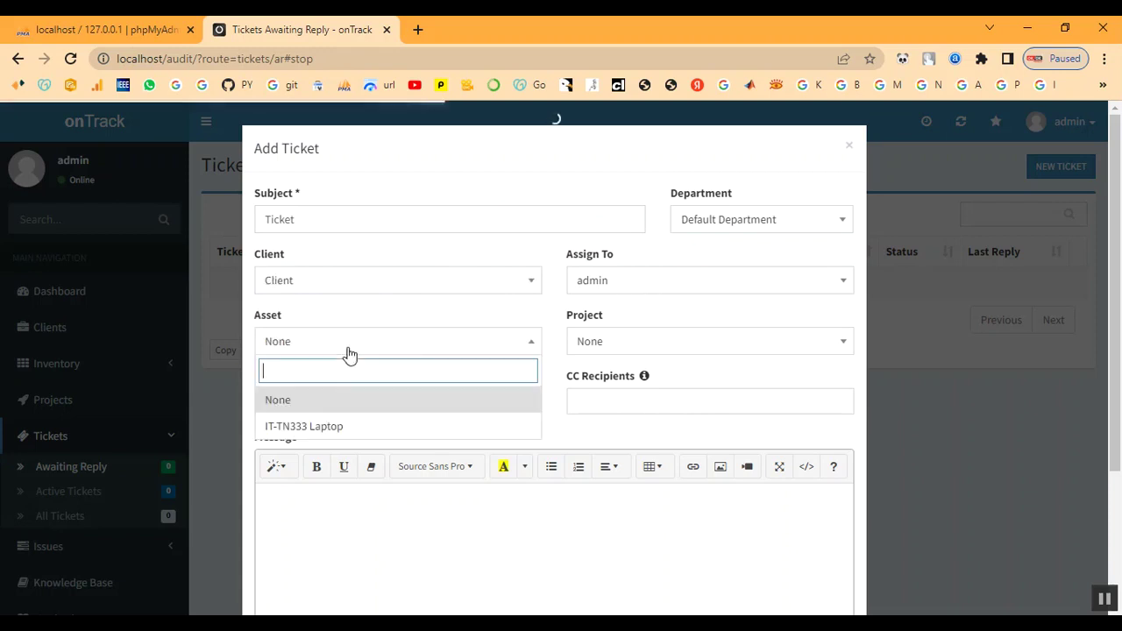
click(333, 426)
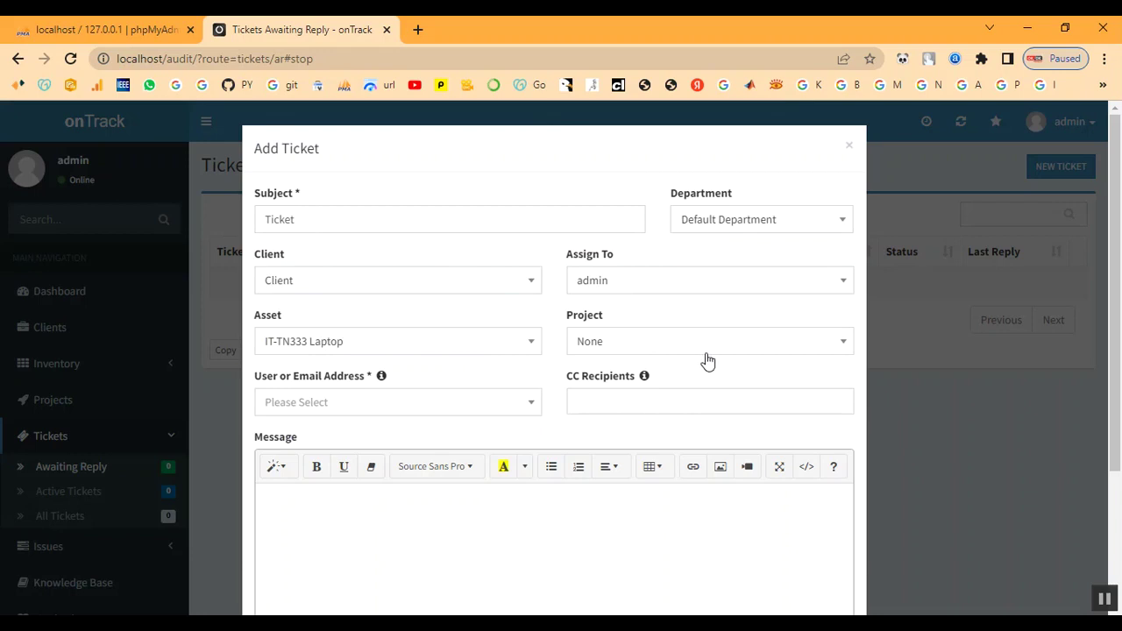
click(675, 348)
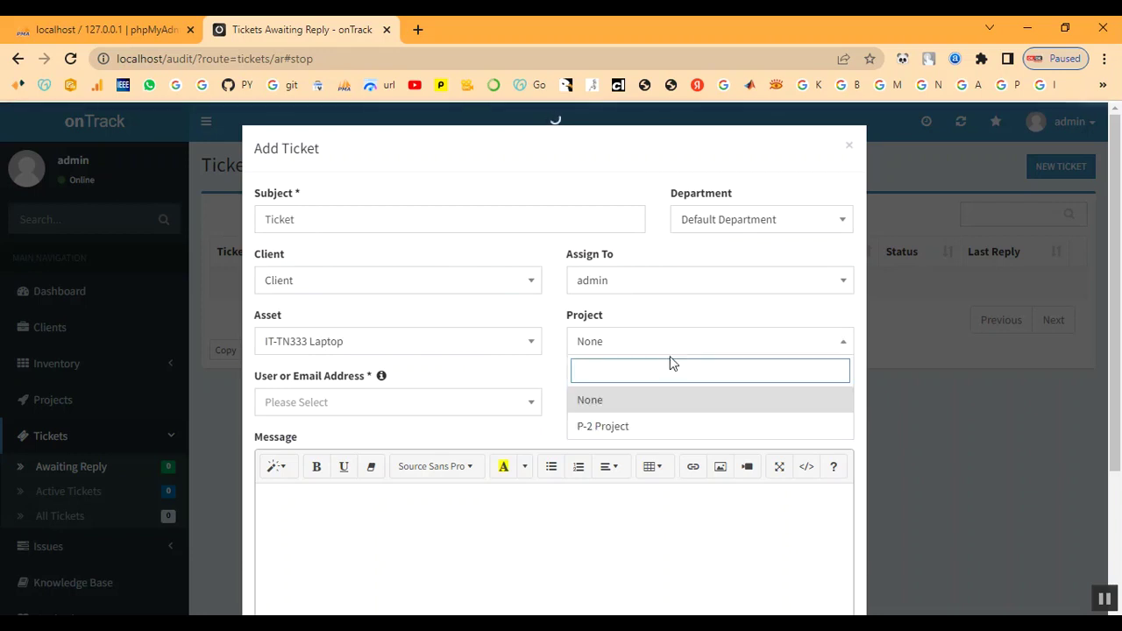
click(664, 428)
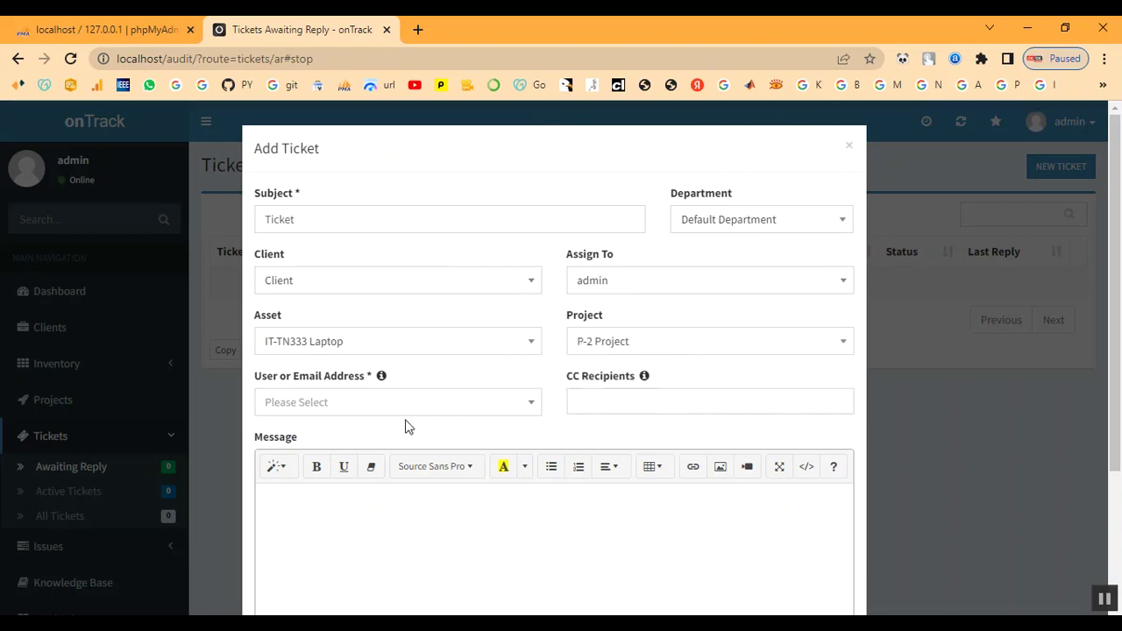
click(348, 411)
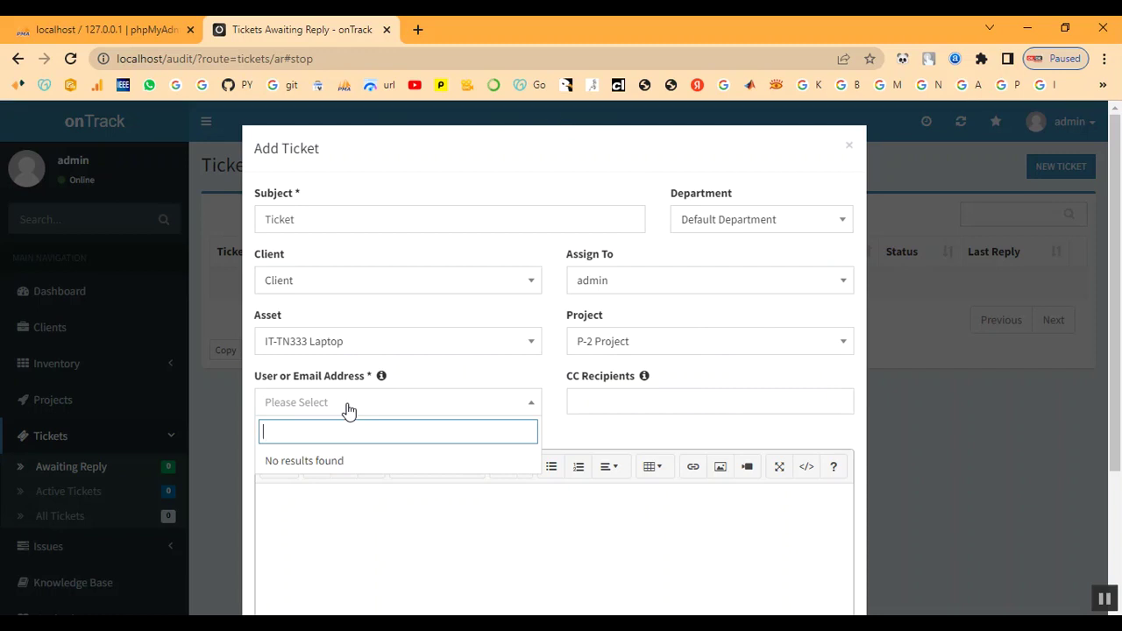
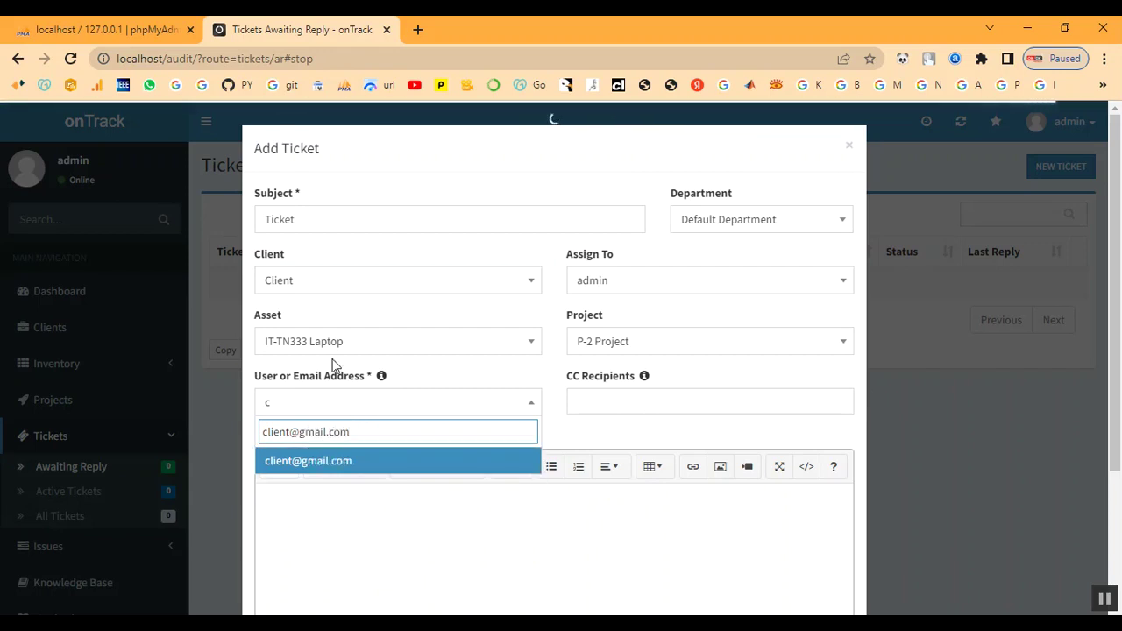
Select the client's e-mail as requester and add 1122 as a CC recipient
click(311, 467)
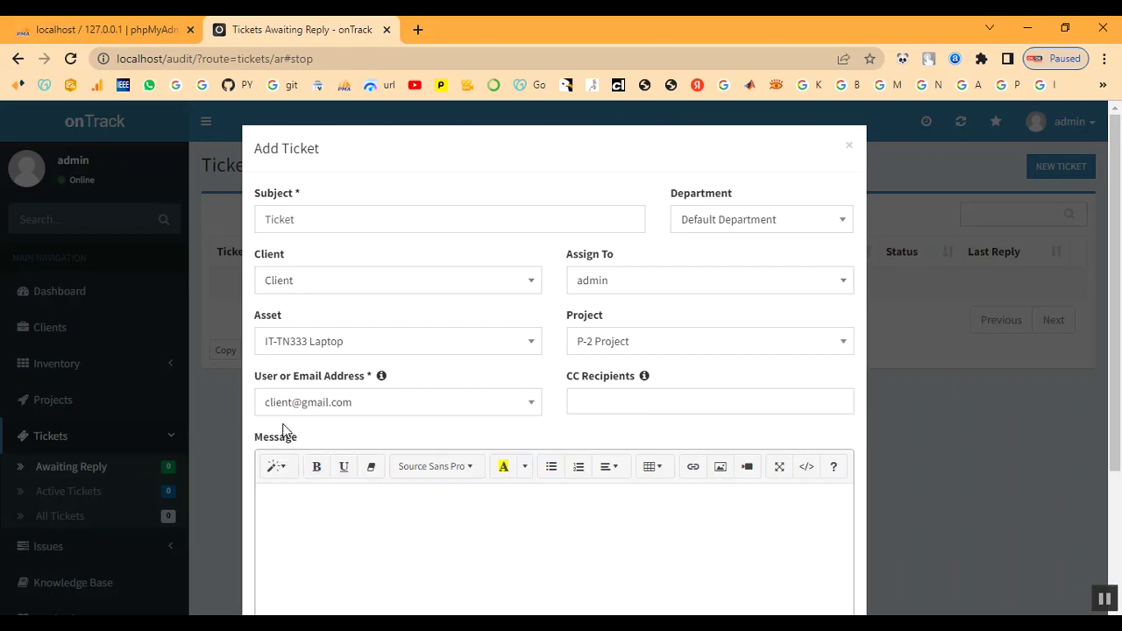
click(602, 400)
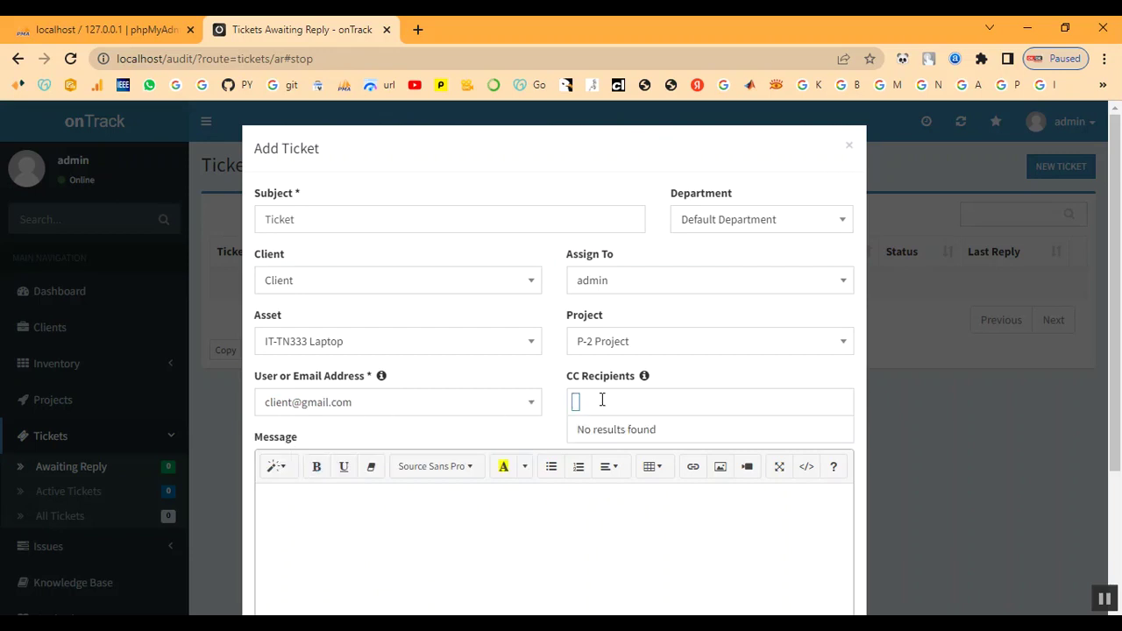
text(123)
key(BackSpace)
key(BackSpace)
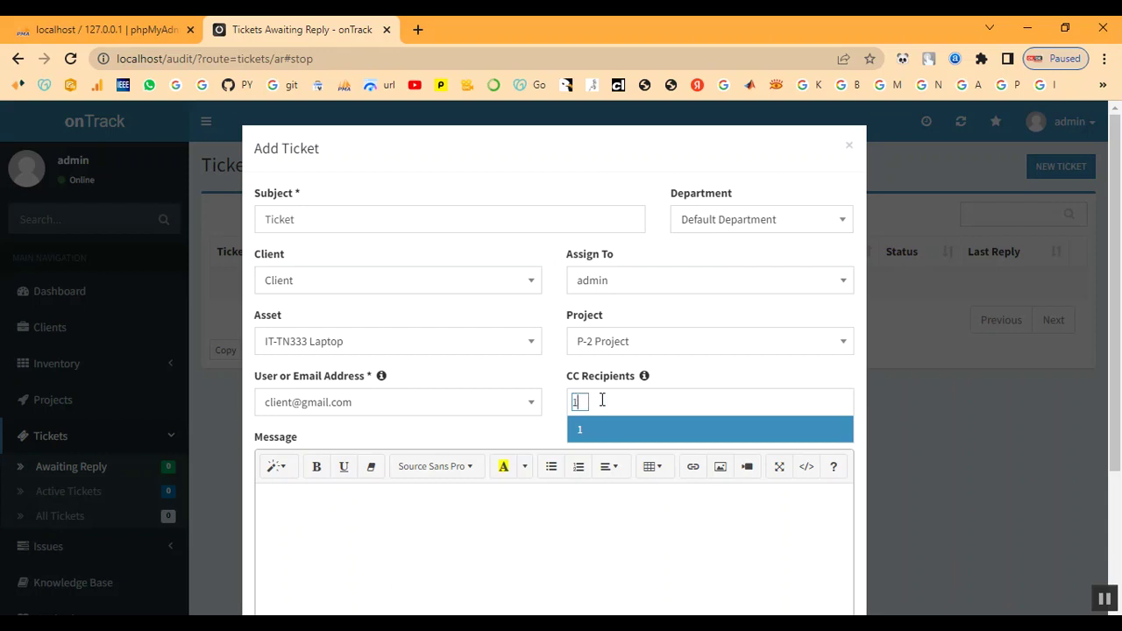
text(122)
click(606, 432)
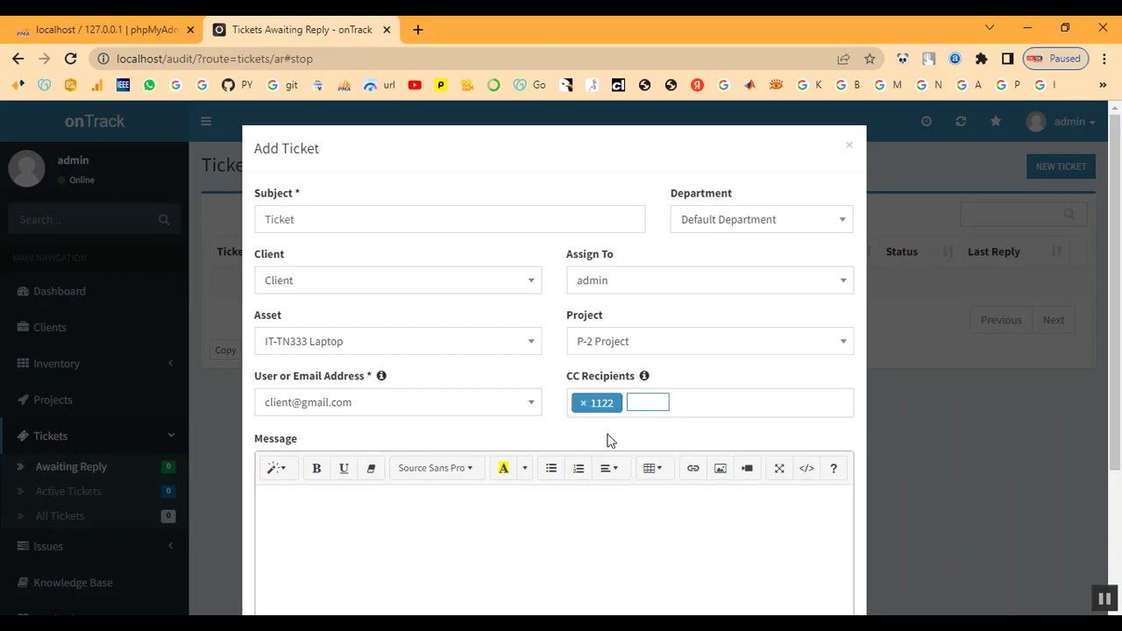
Write message 'Ticket', attach bg.jpg, set High priority and submit the ticket
scroll(601, 448, down, 1)
click(499, 470)
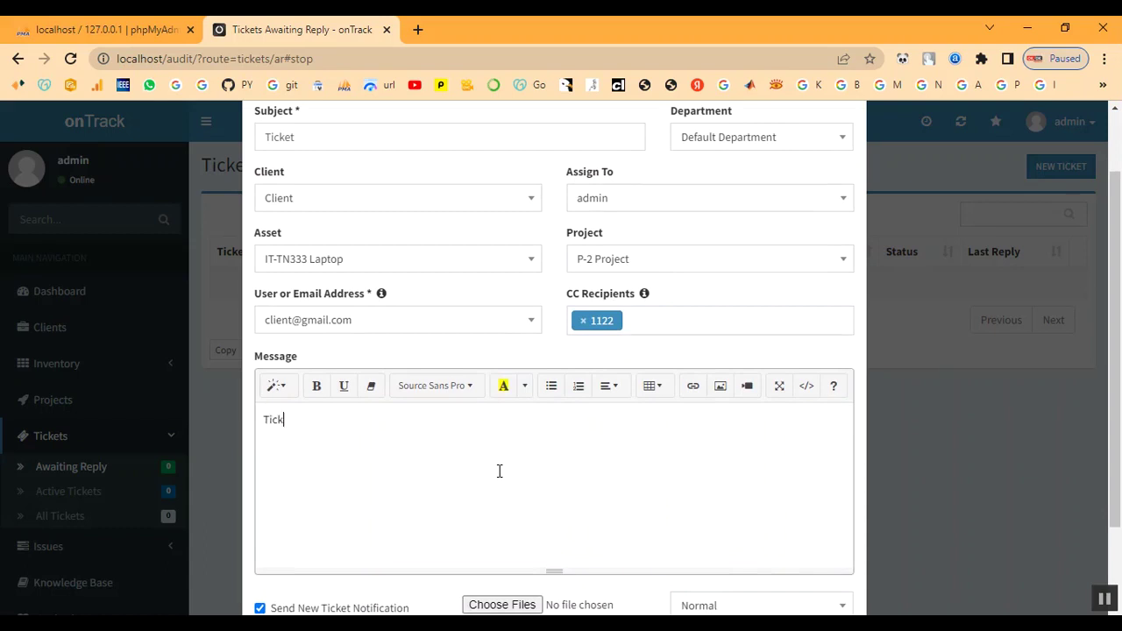
scroll(657, 432, down, 1)
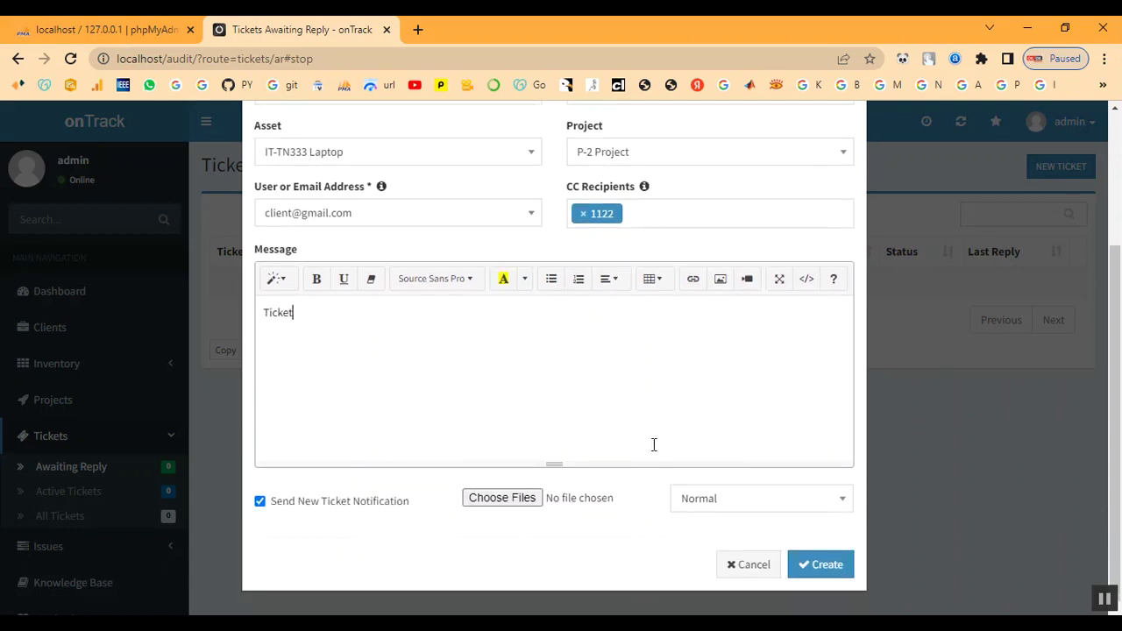
click(498, 505)
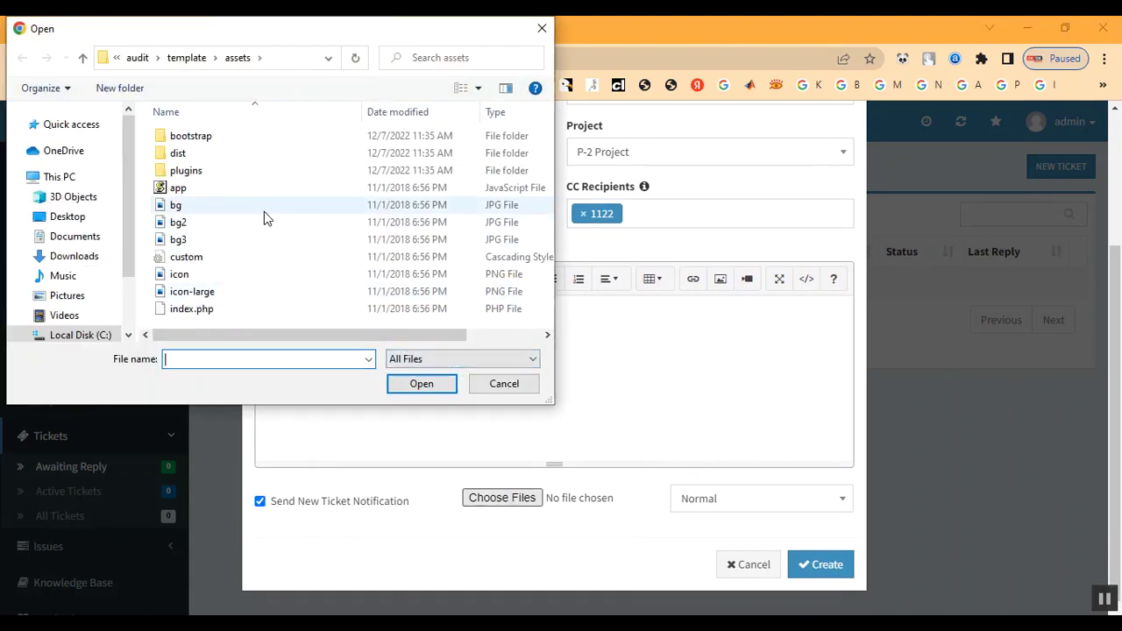
double_click(263, 209)
click(725, 499)
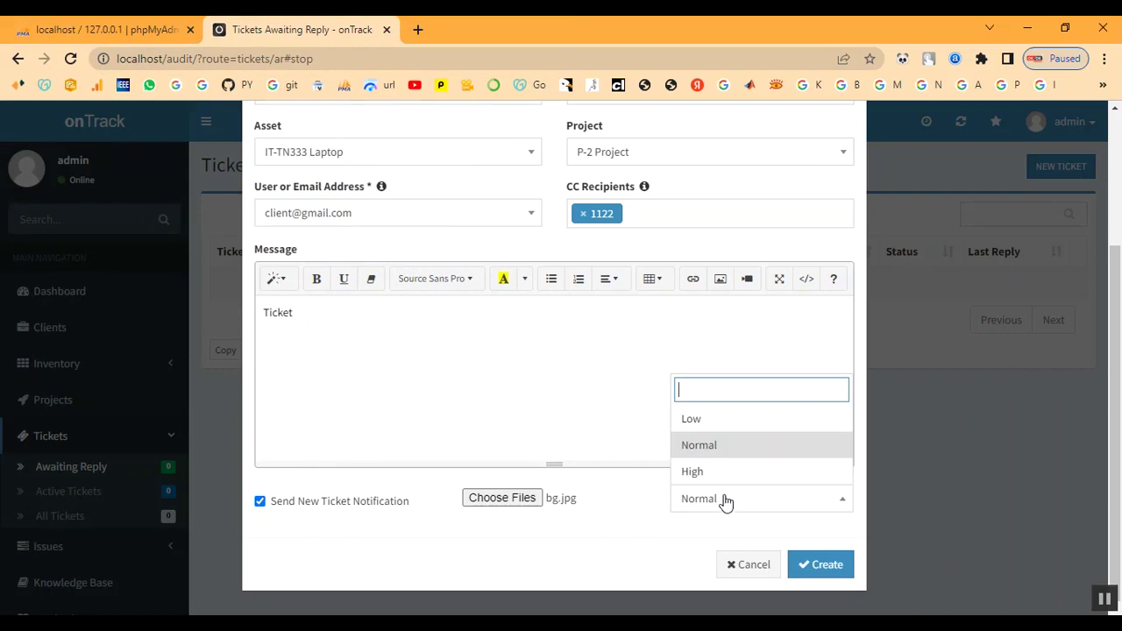
click(725, 471)
click(823, 570)
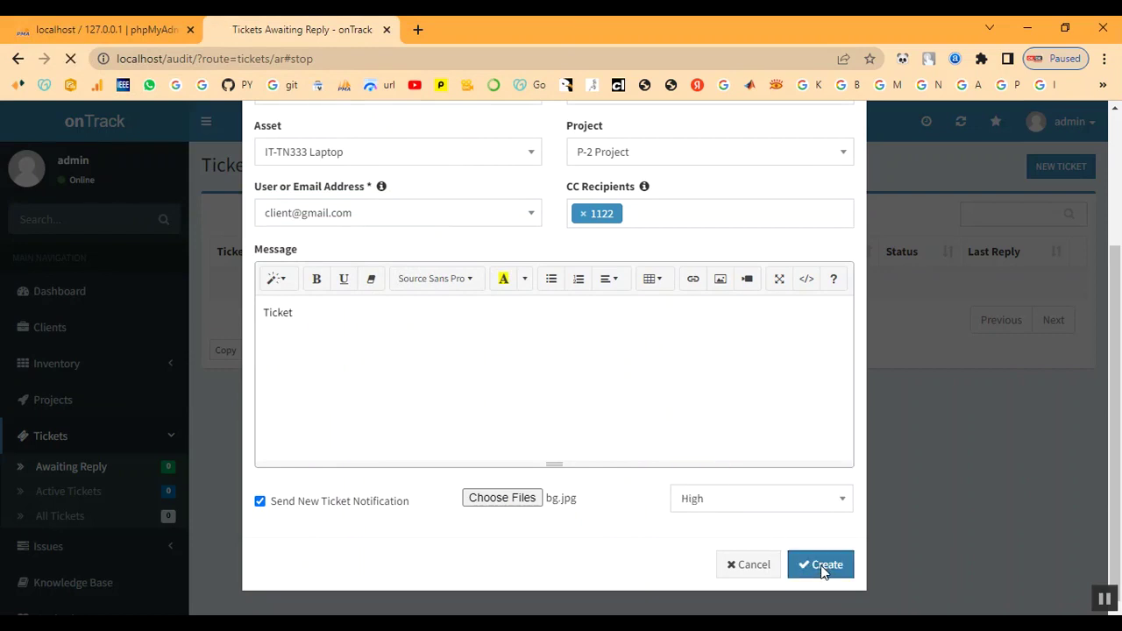
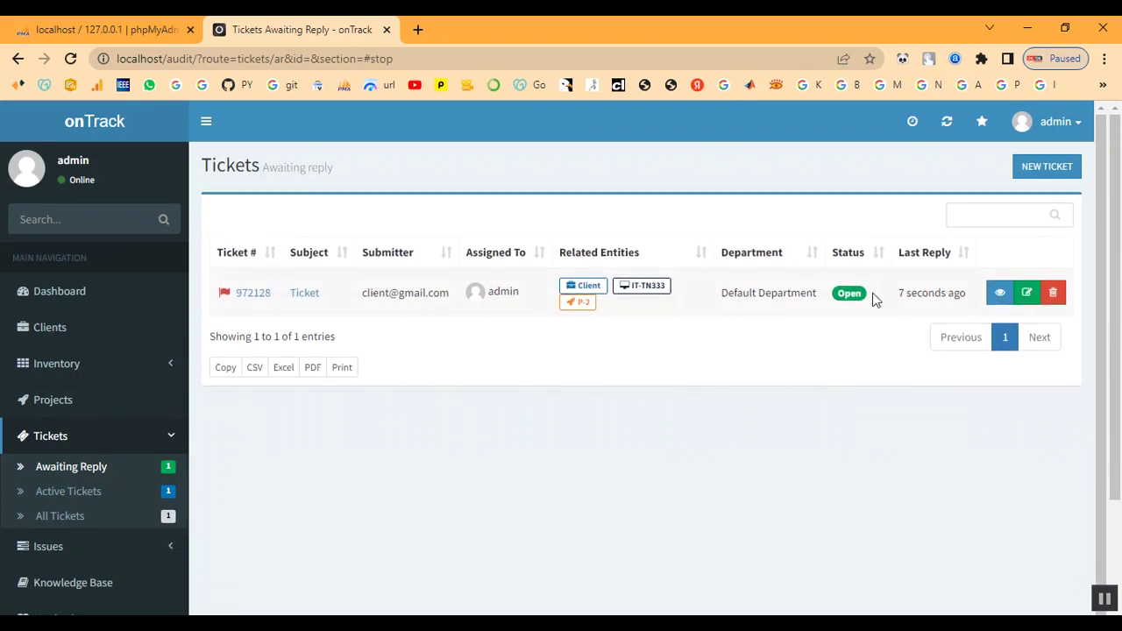
Review ticket 972128
click(311, 298)
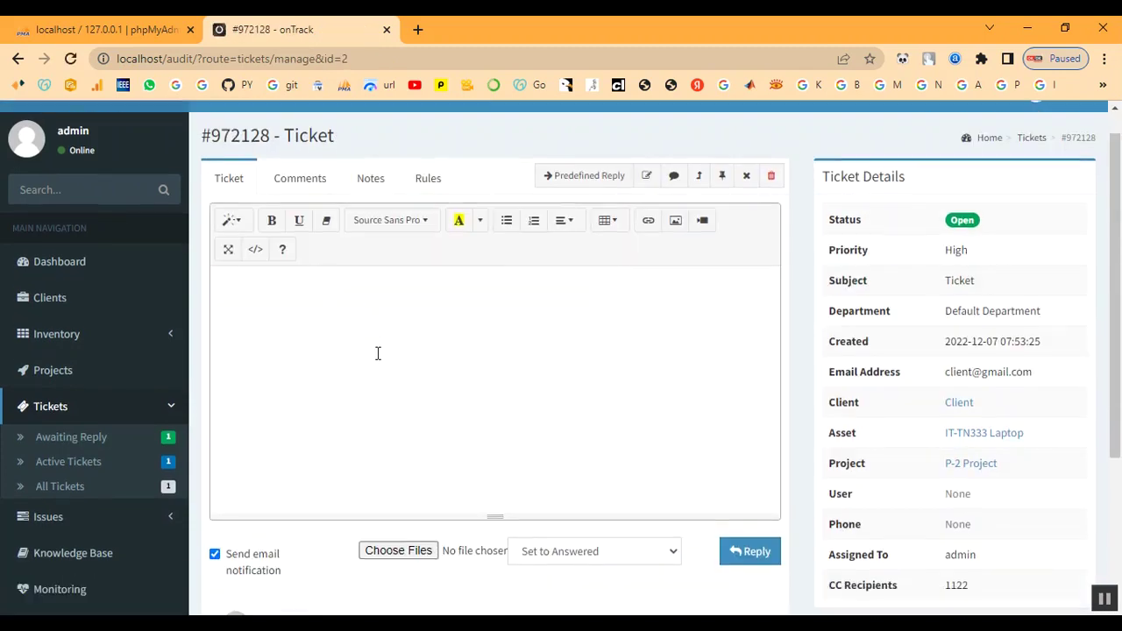
scroll(378, 355, down, 3)
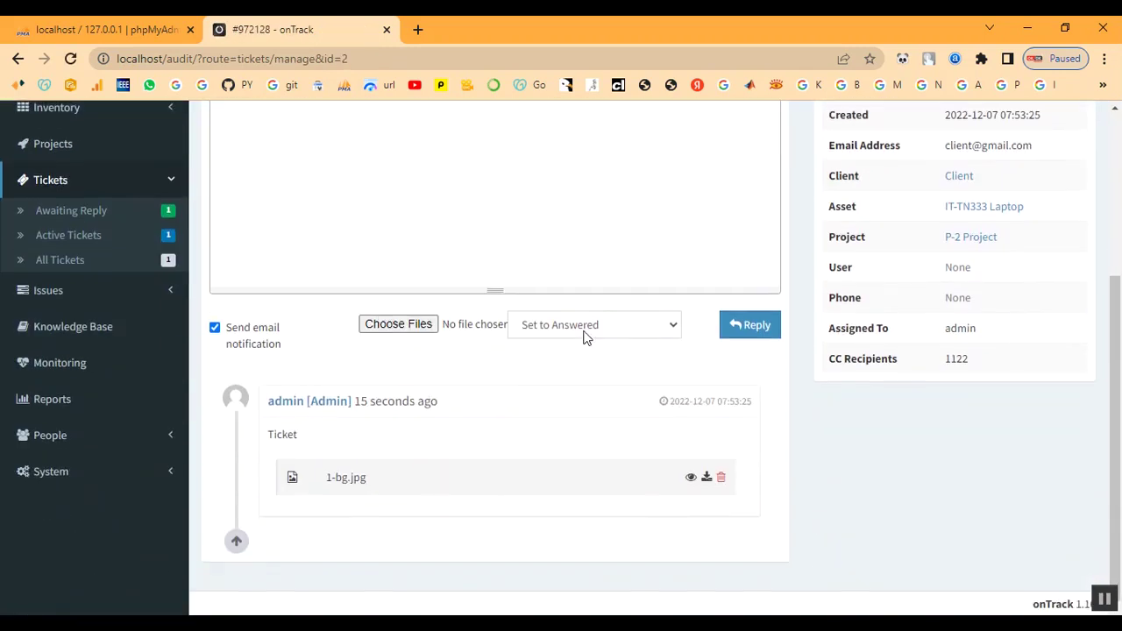
scroll(585, 337, up, 3)
Show project P-2's linked tickets, where 972128 appears as Open
click(79, 396)
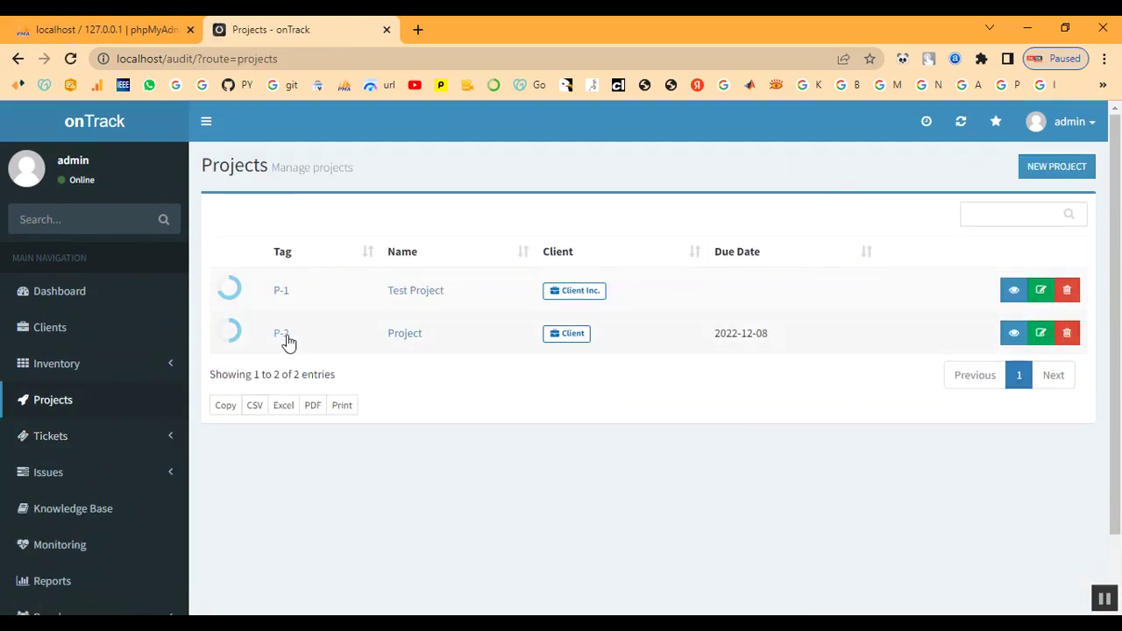
click(282, 336)
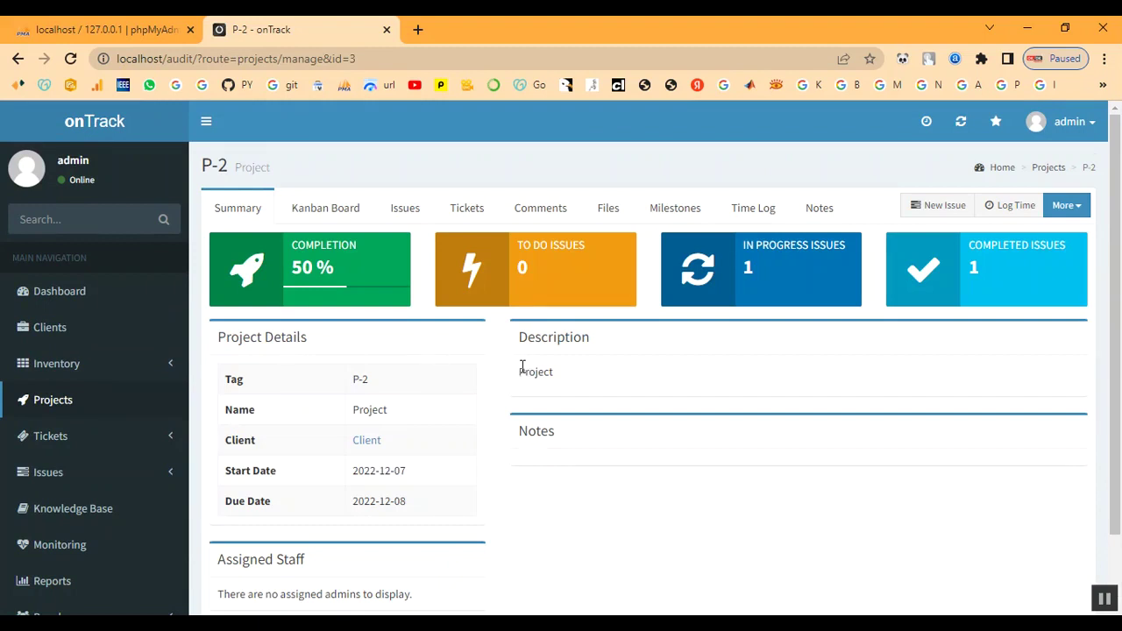
scroll(521, 366, down, 2)
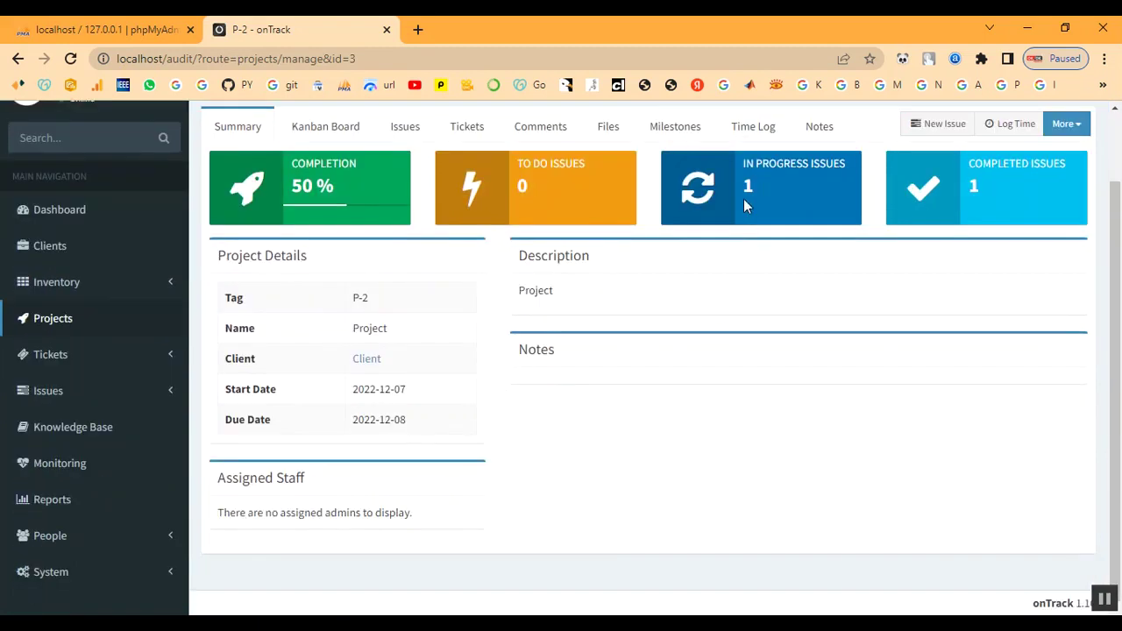
click(463, 128)
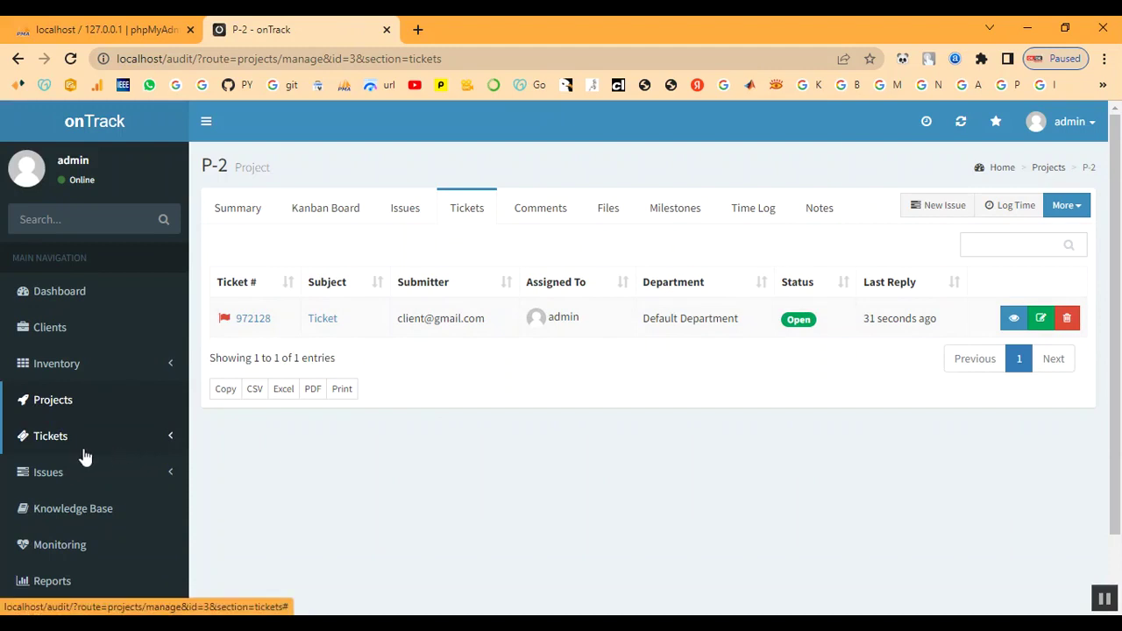
scroll(88, 430, down, 1)
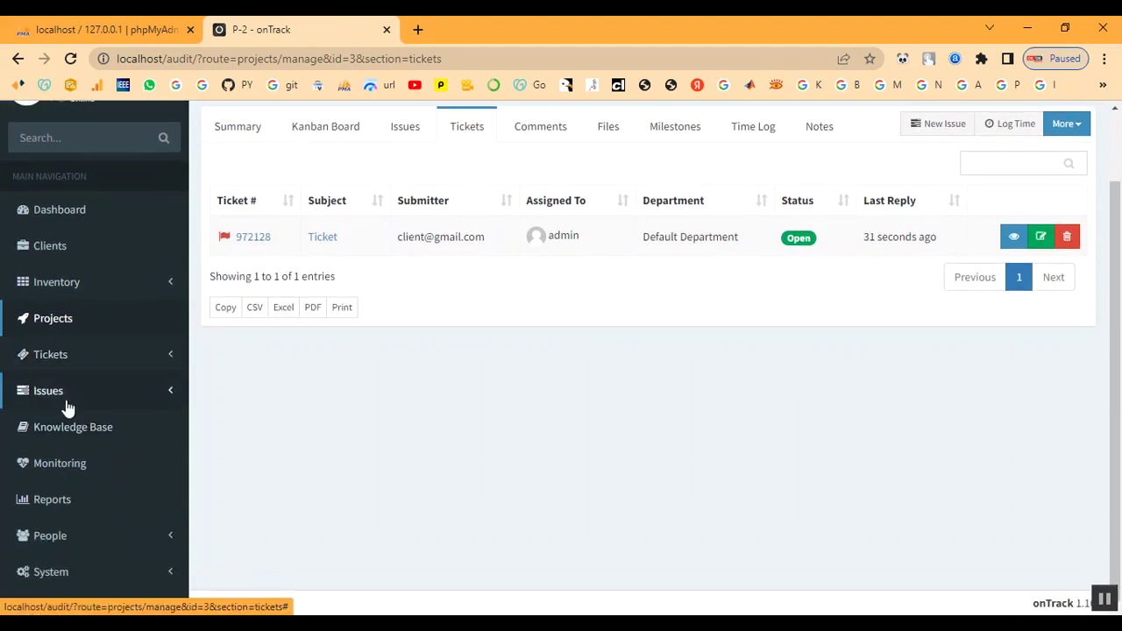
click(51, 361)
Open ticket 972128 from the Awaiting Reply list
click(52, 392)
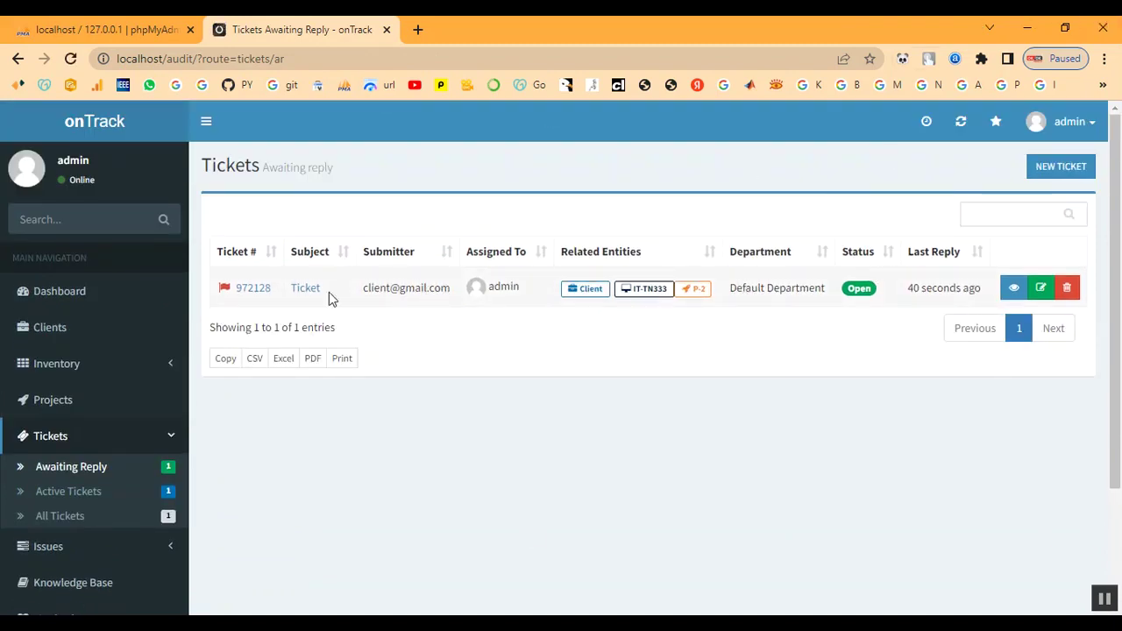
click(298, 298)
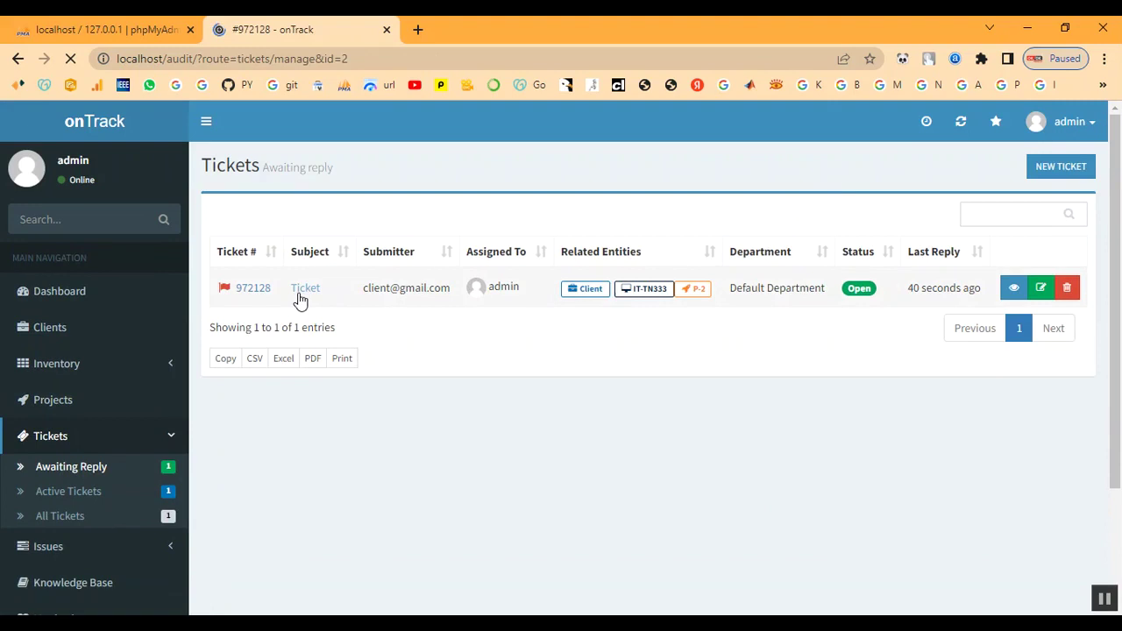
scroll(391, 354, down, 2)
Post a reply with bg2.jpg attached, keeping the status set to Answered
click(571, 424)
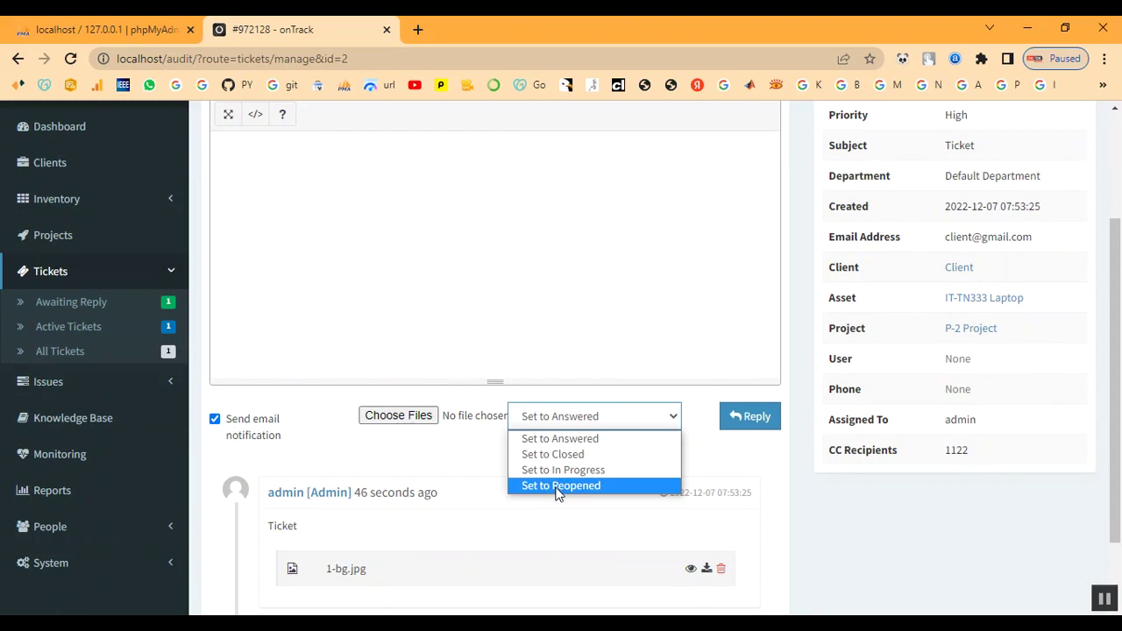
click(560, 438)
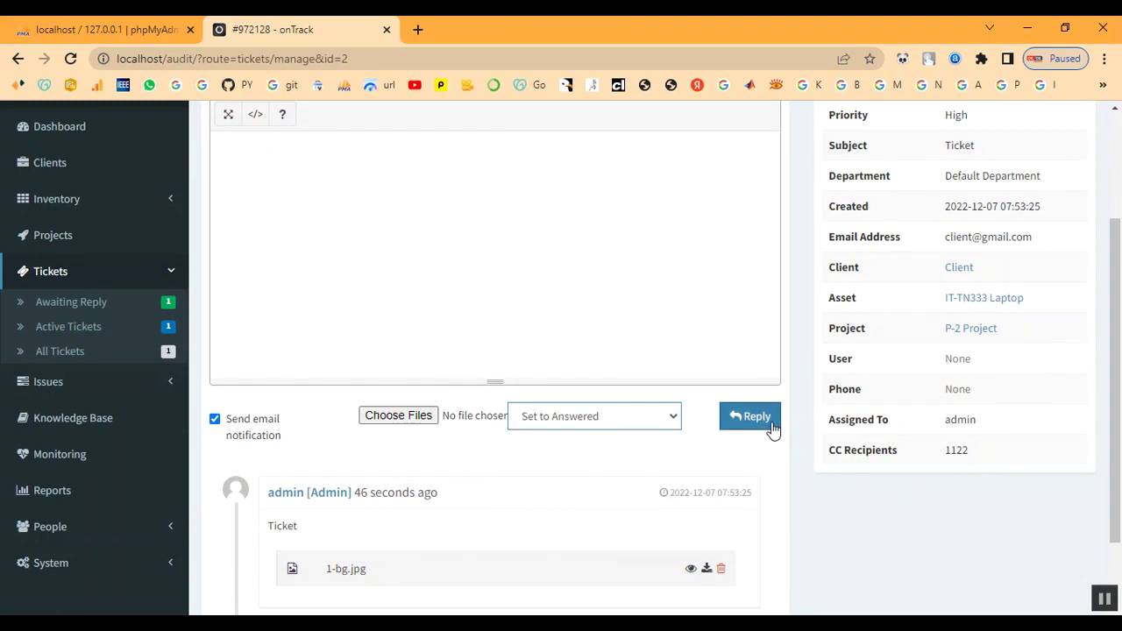
click(404, 416)
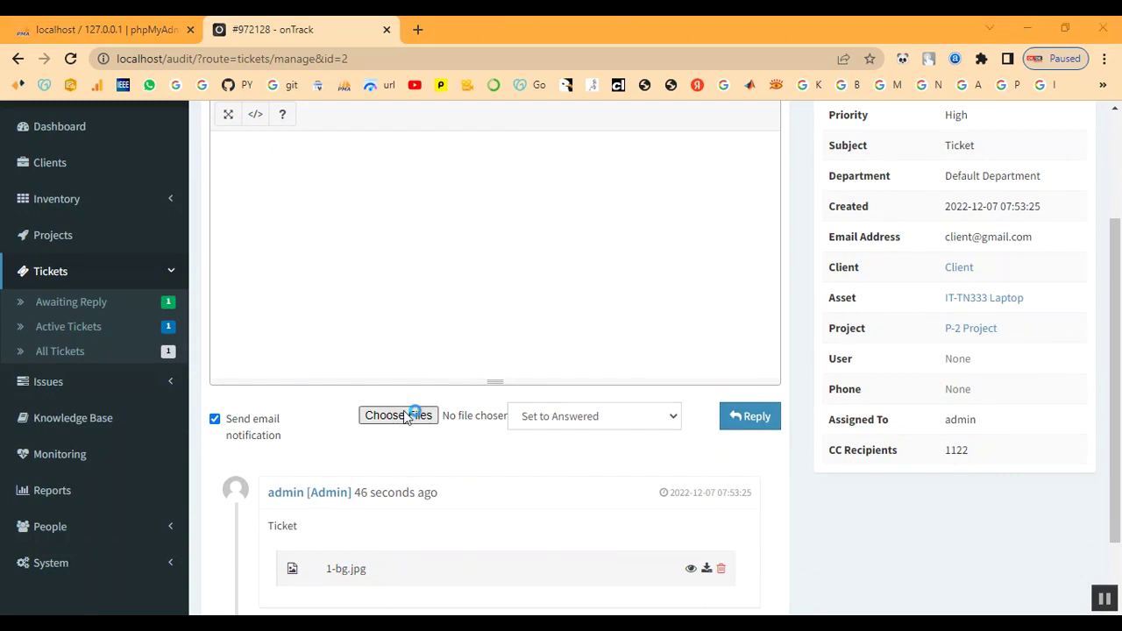
double_click(194, 221)
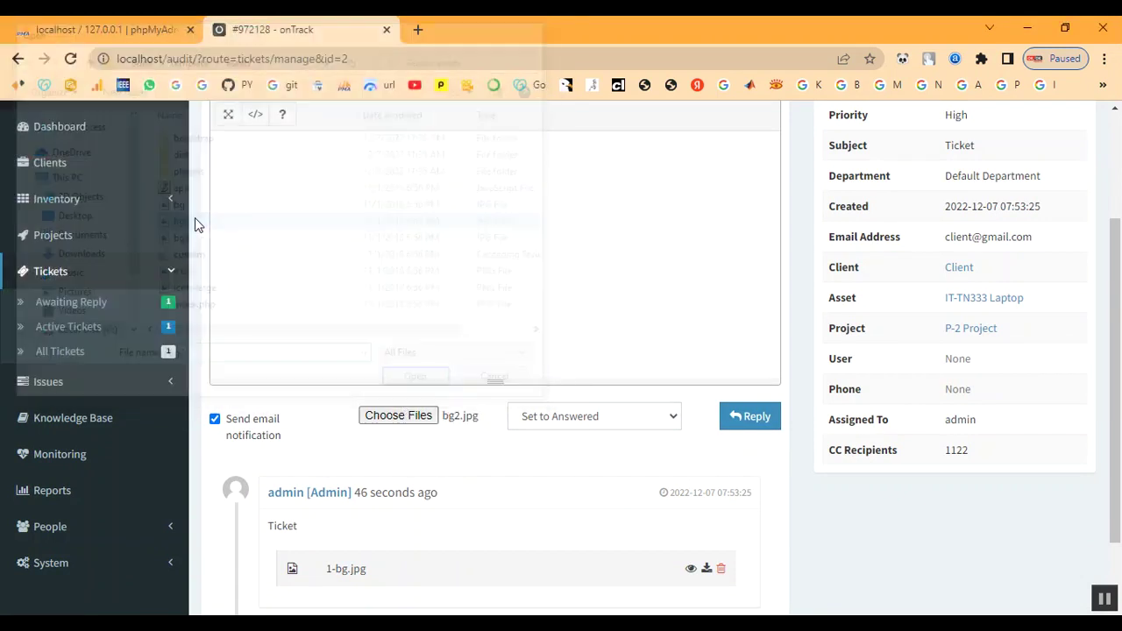
click(746, 419)
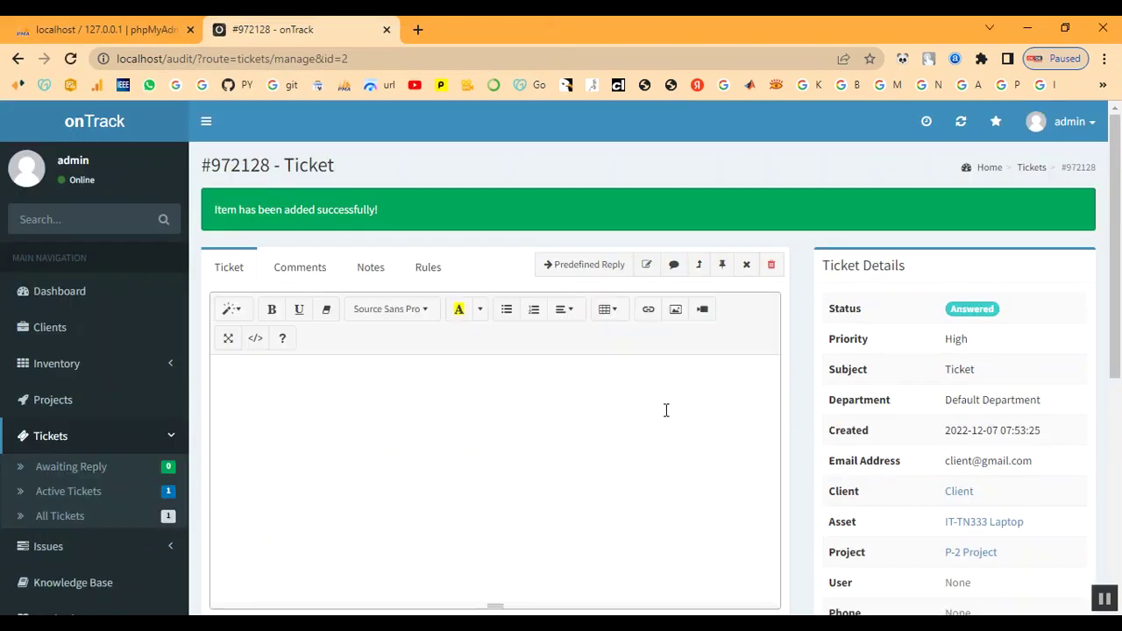
scroll(568, 413, down, 4)
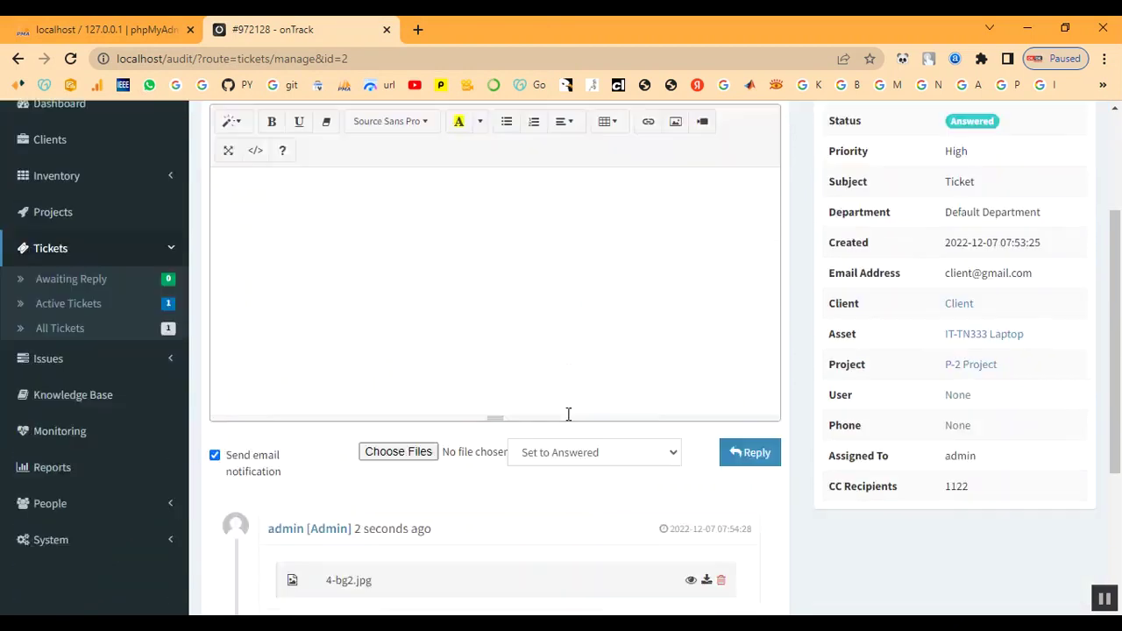
scroll(568, 414, up, 1)
scroll(883, 355, up, 2)
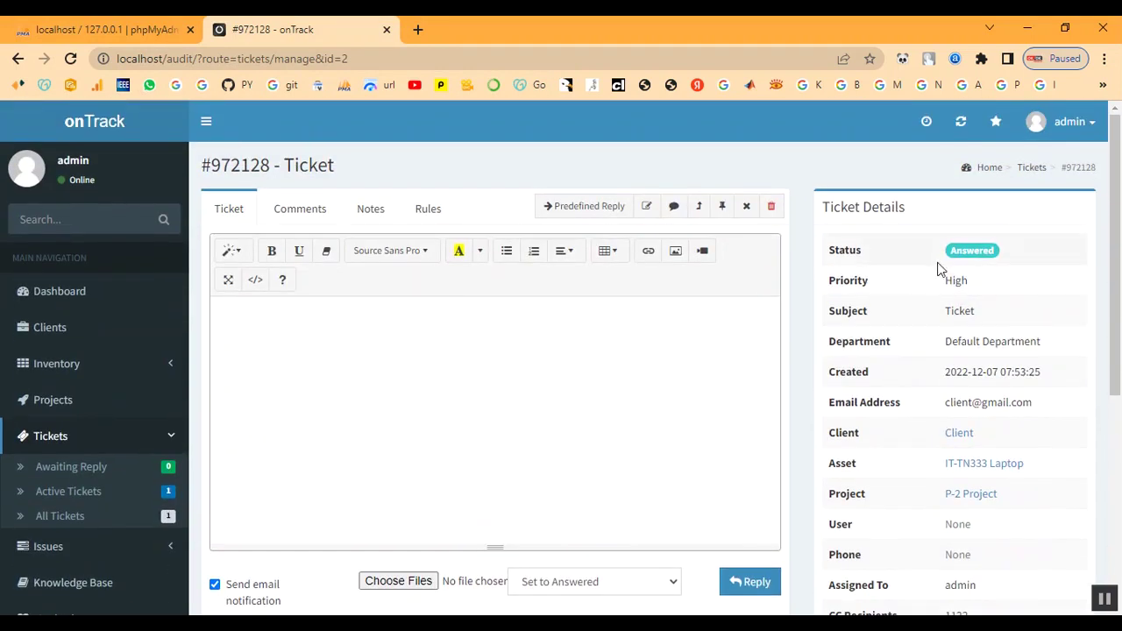
scroll(579, 416, down, 3)
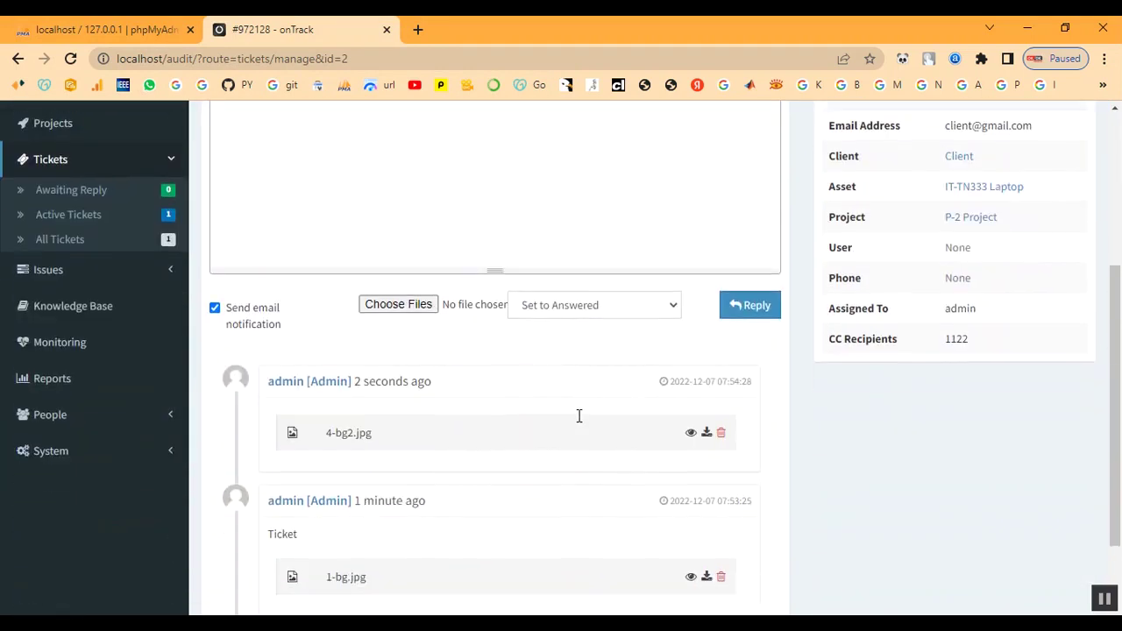
scroll(578, 416, up, 2)
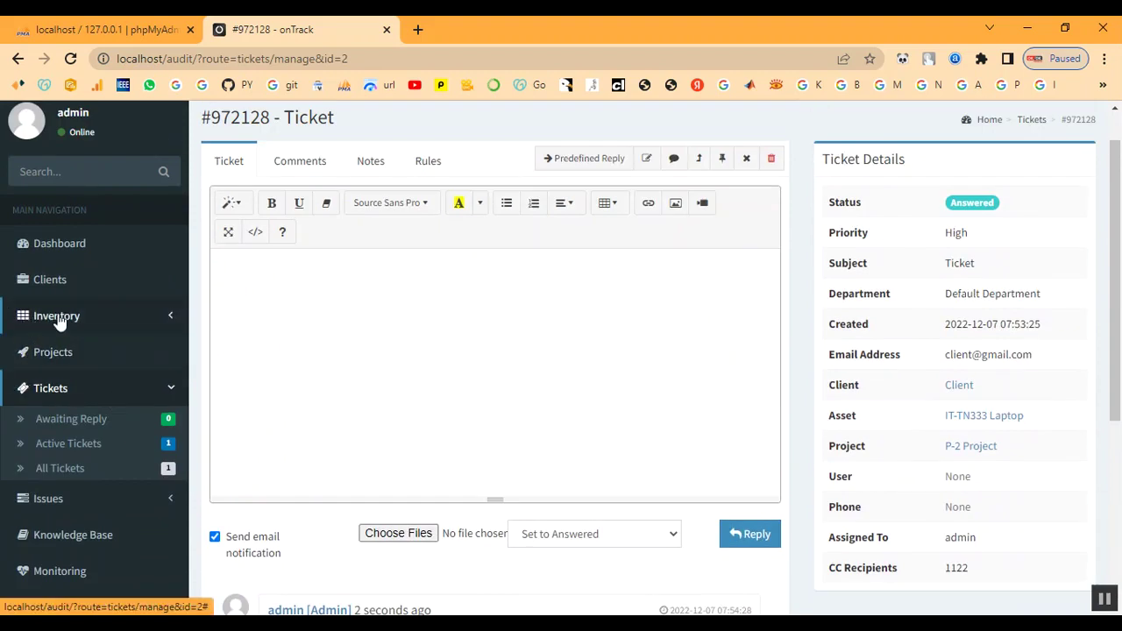
Check project P-2, then list Active Tickets showing 972128 as Answered
click(52, 352)
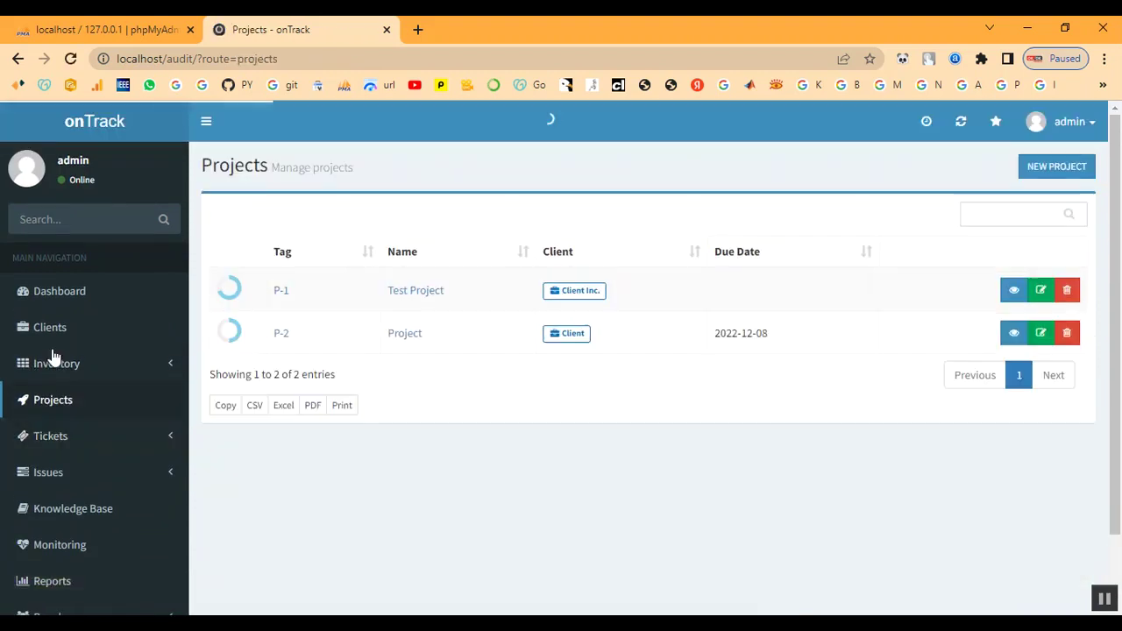
click(281, 336)
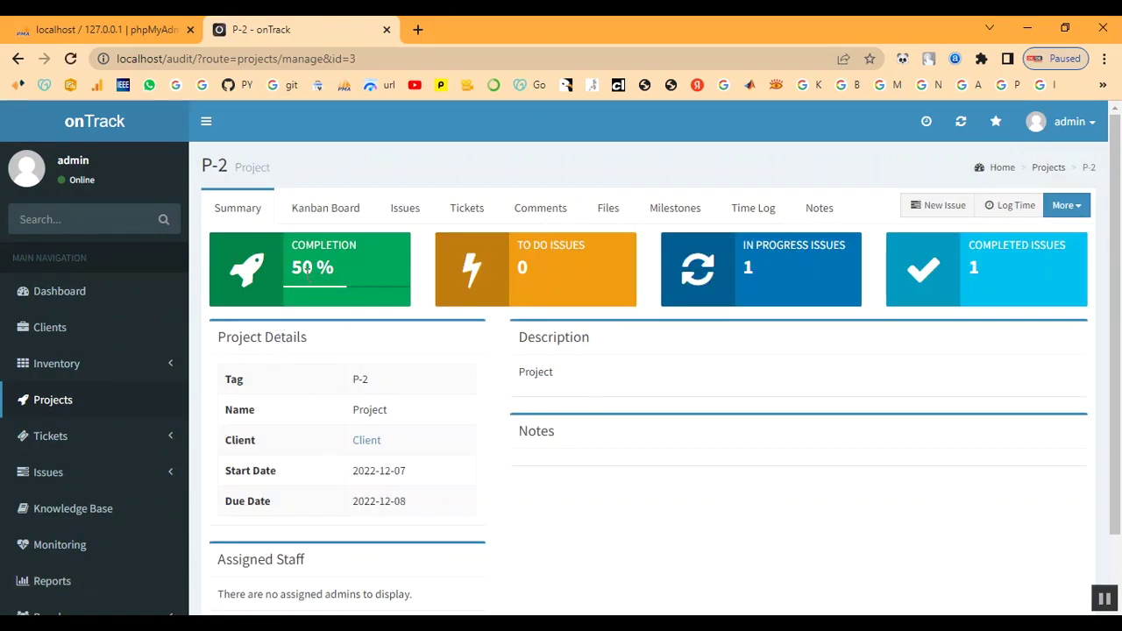
scroll(742, 374, down, 1)
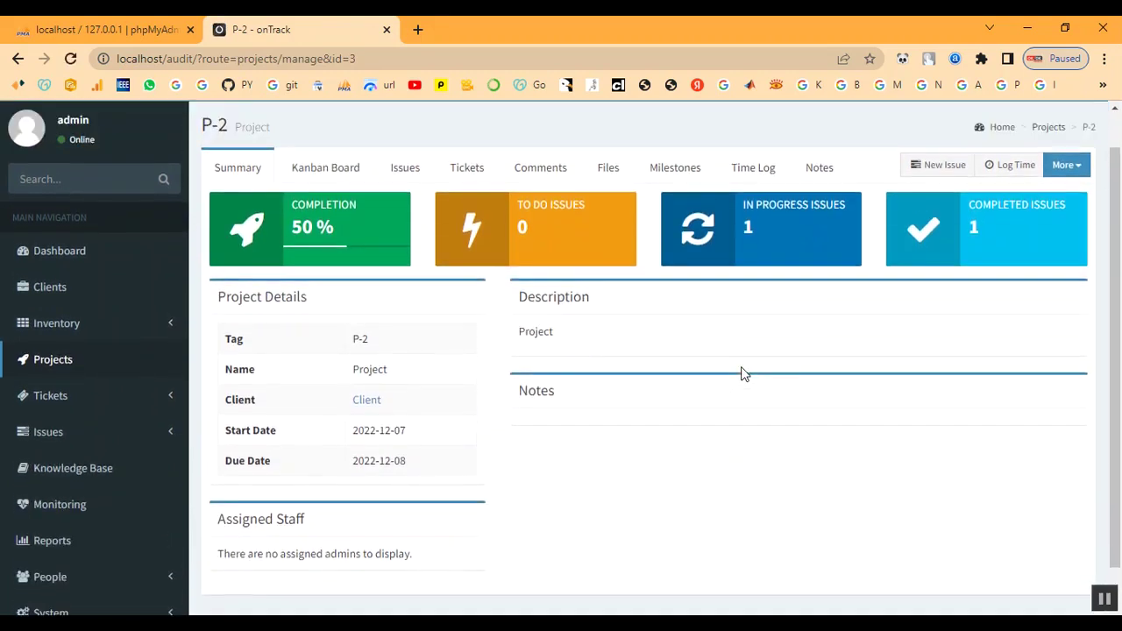
scroll(741, 373, up, 1)
scroll(120, 458, down, 1)
scroll(120, 458, down, 1)
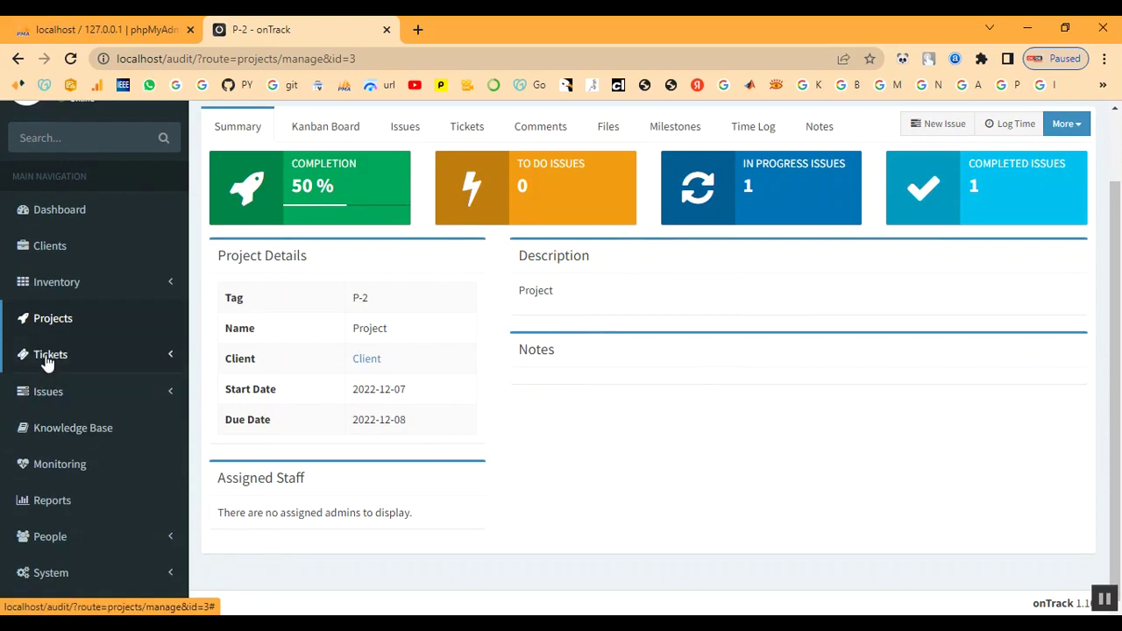
click(45, 355)
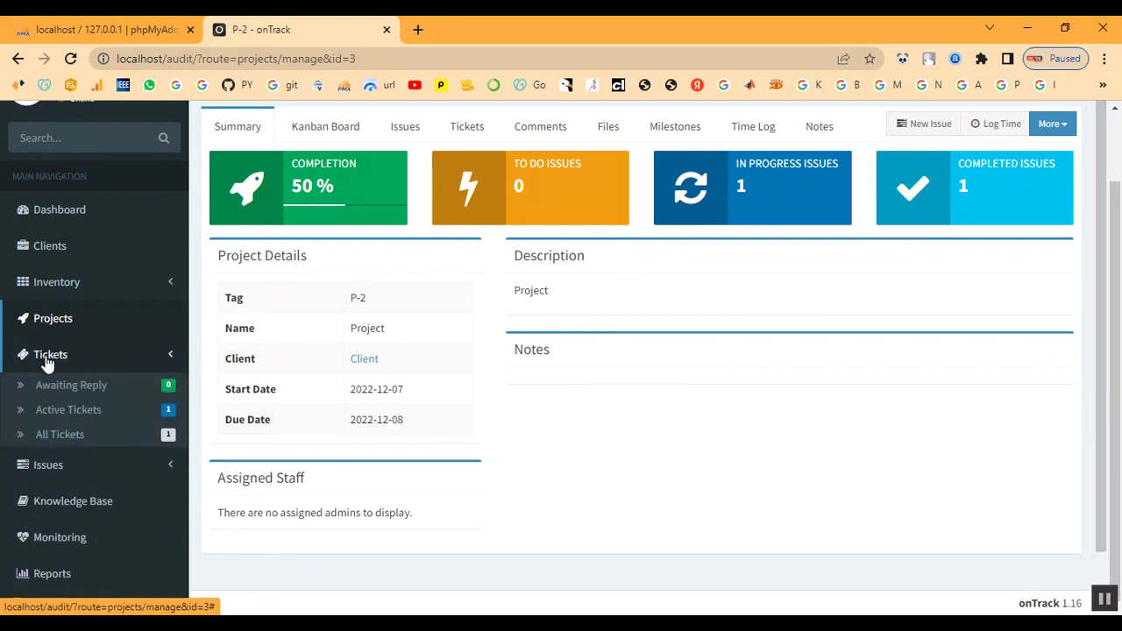
click(51, 413)
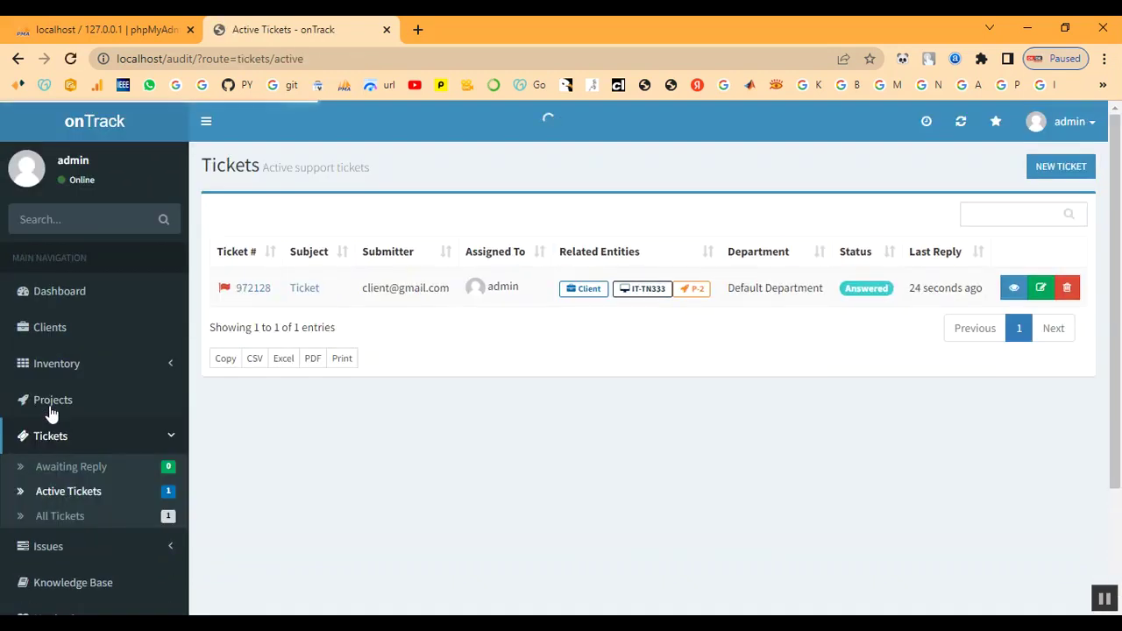
Change ticket 972128's status to Closed and save it
click(1042, 289)
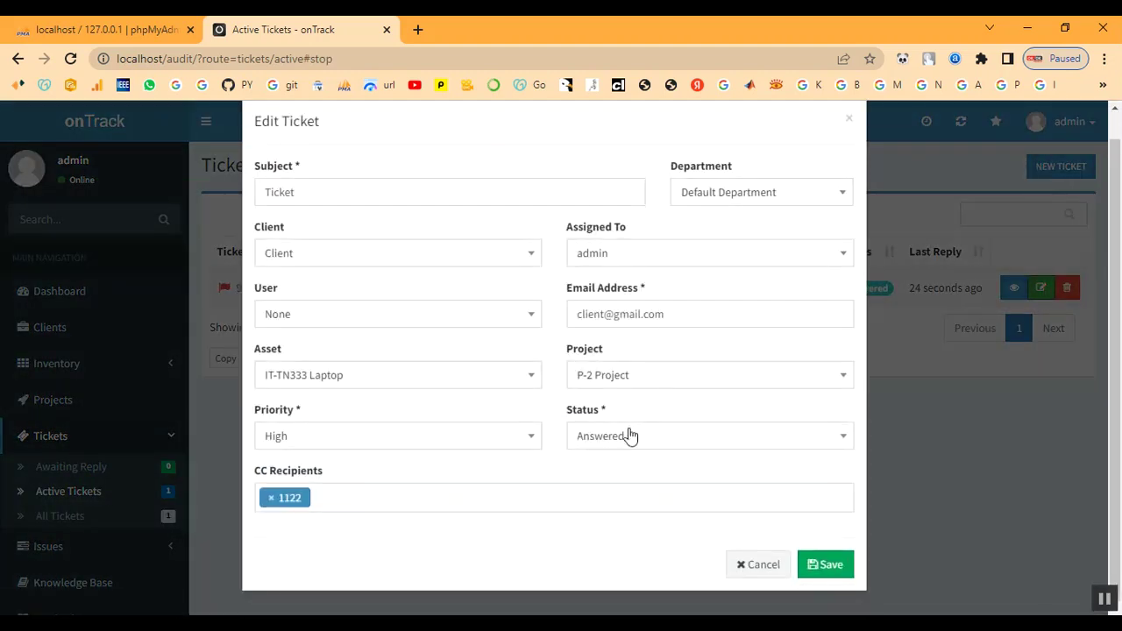
click(629, 432)
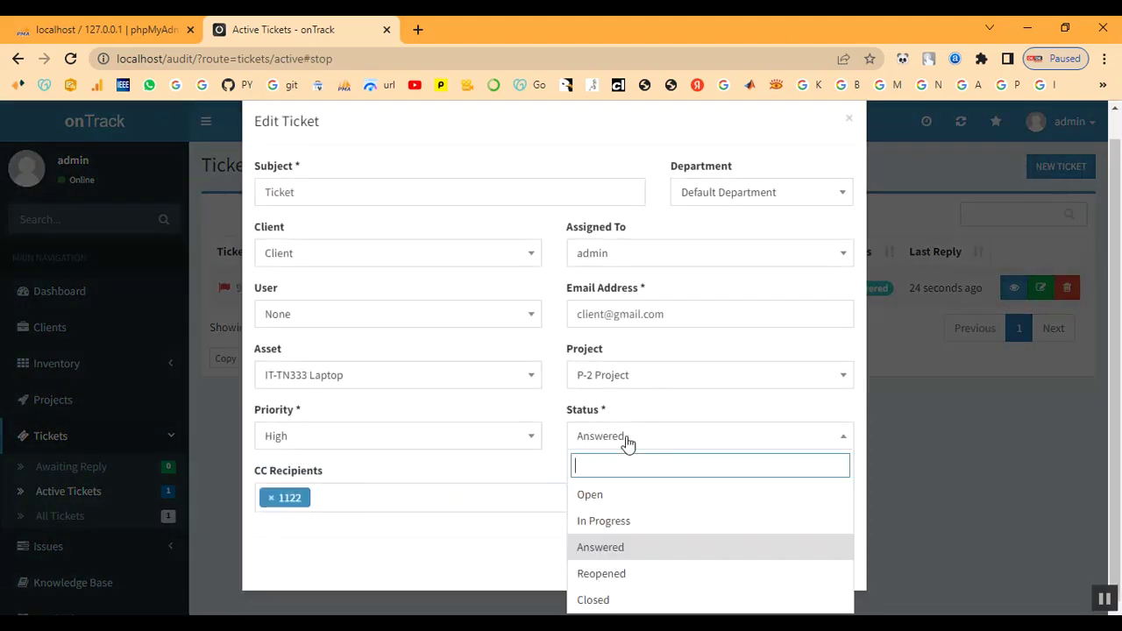
click(614, 600)
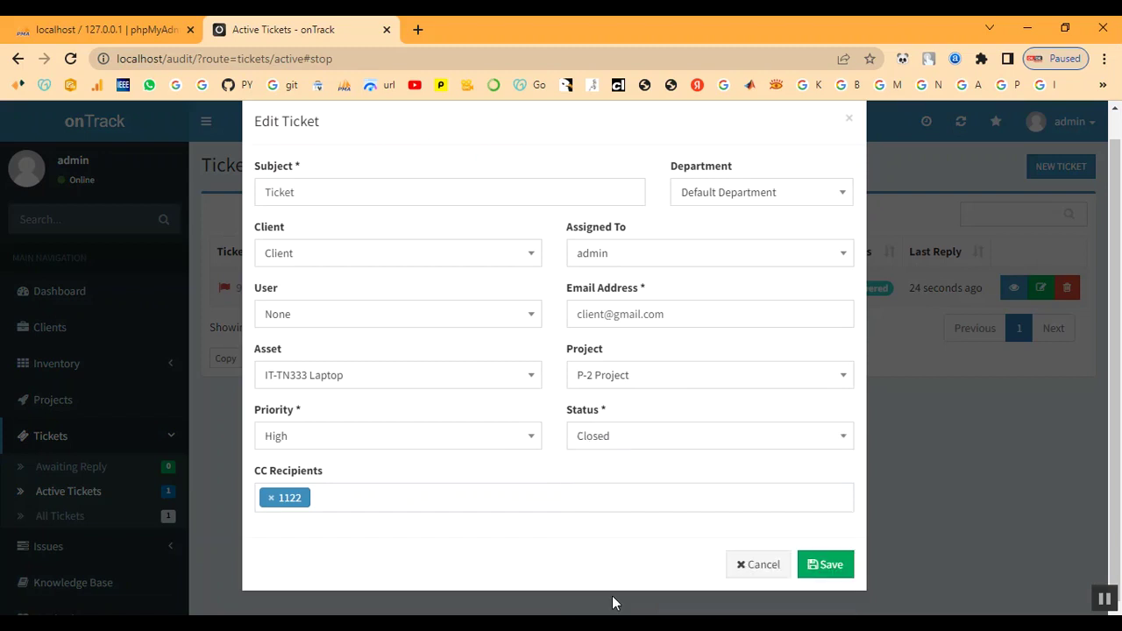
scroll(407, 467, up, 1)
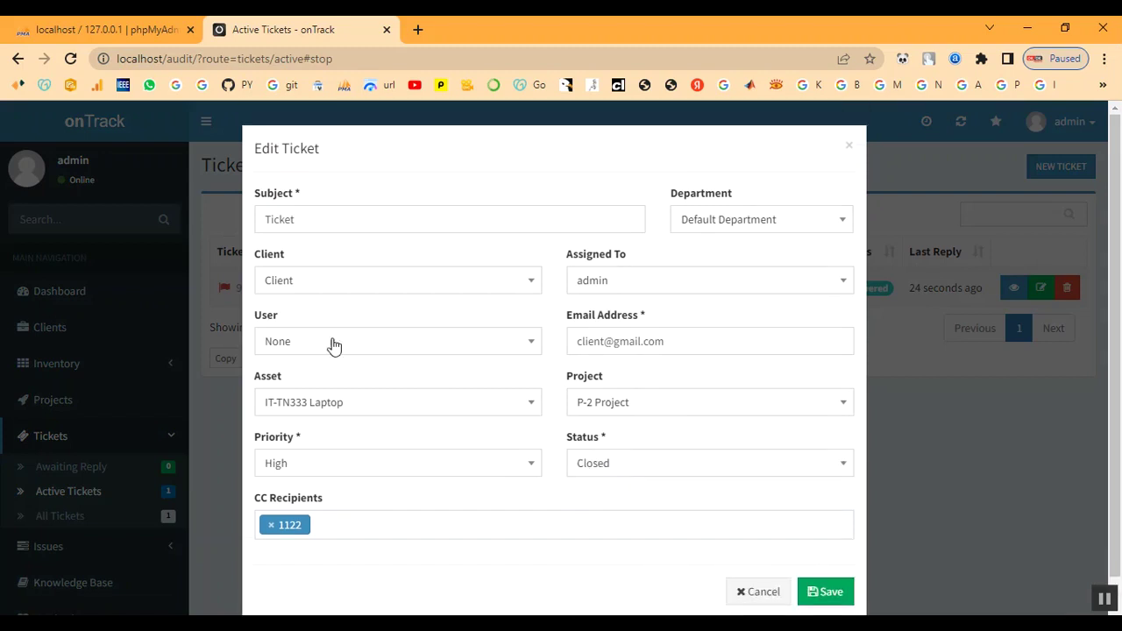
scroll(788, 517, down, 1)
click(820, 566)
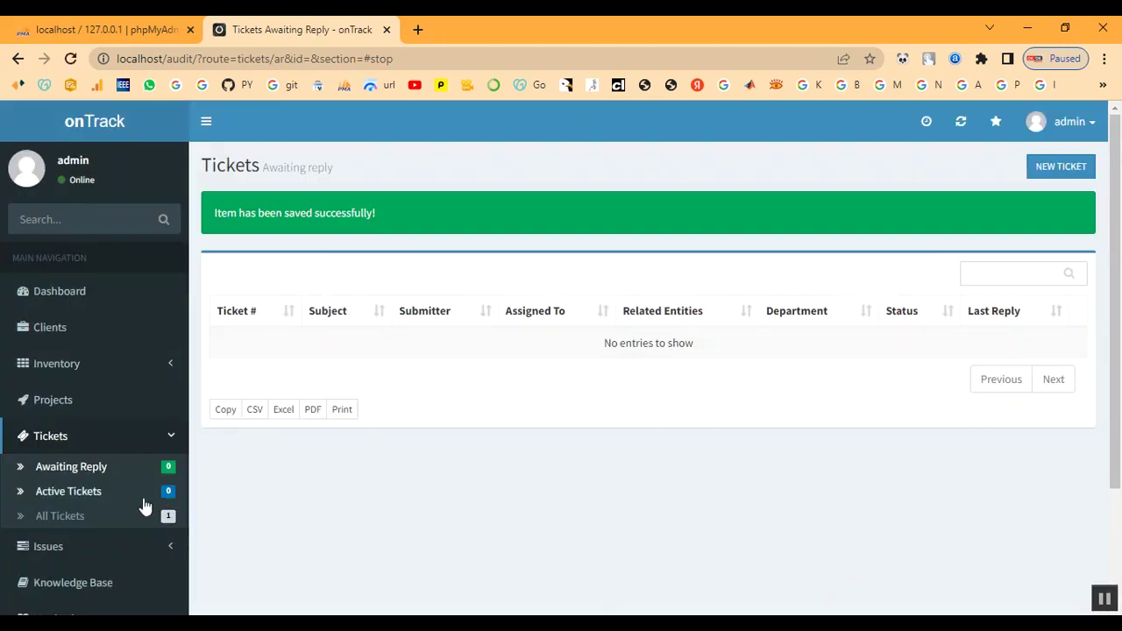
Check project P-2 and its client Client, noting the client's project count of 1
click(40, 400)
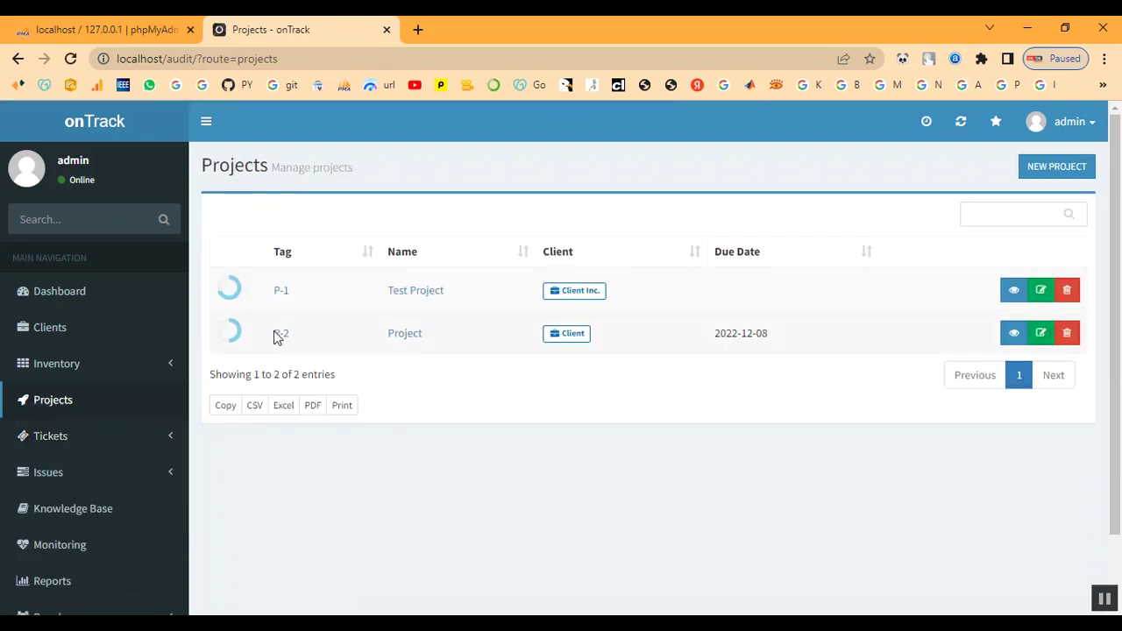
click(276, 335)
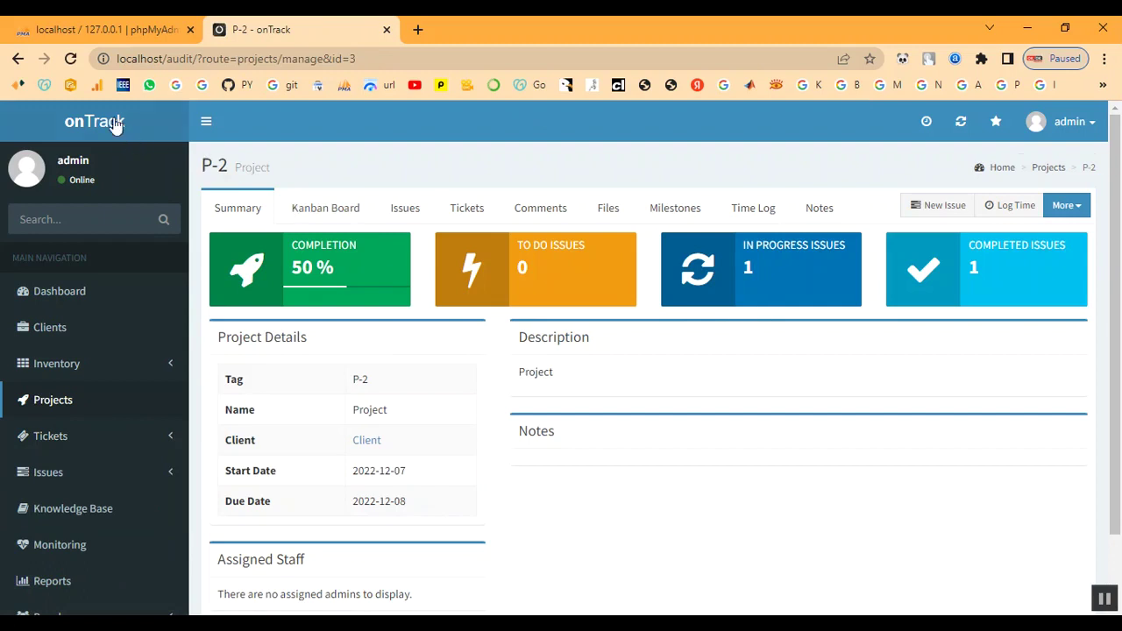
scroll(342, 434, down, 2)
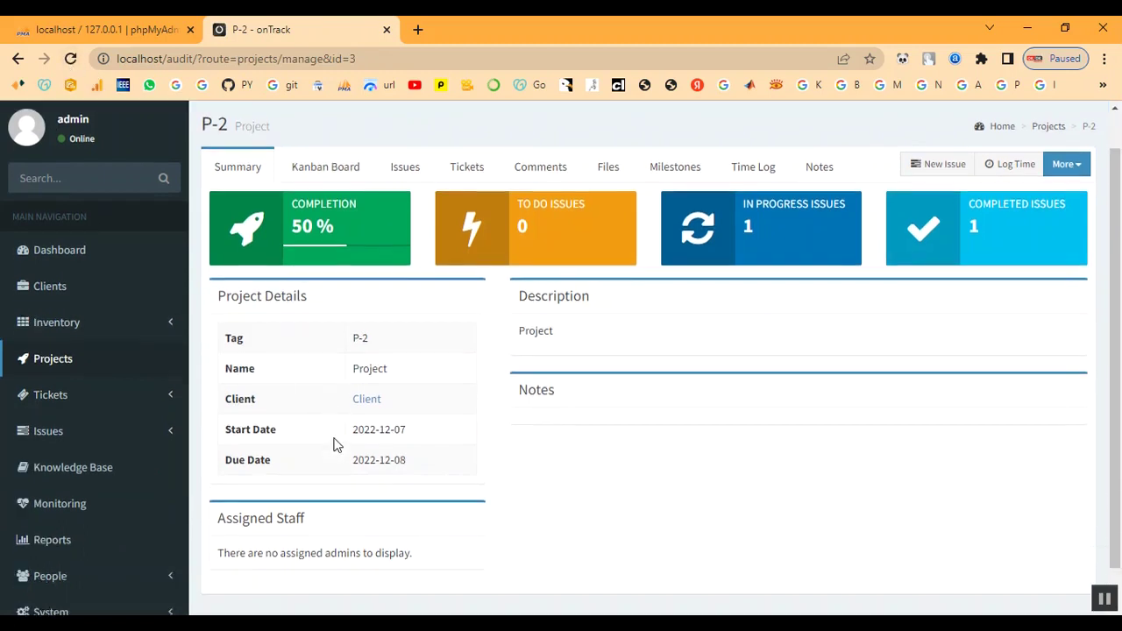
click(366, 360)
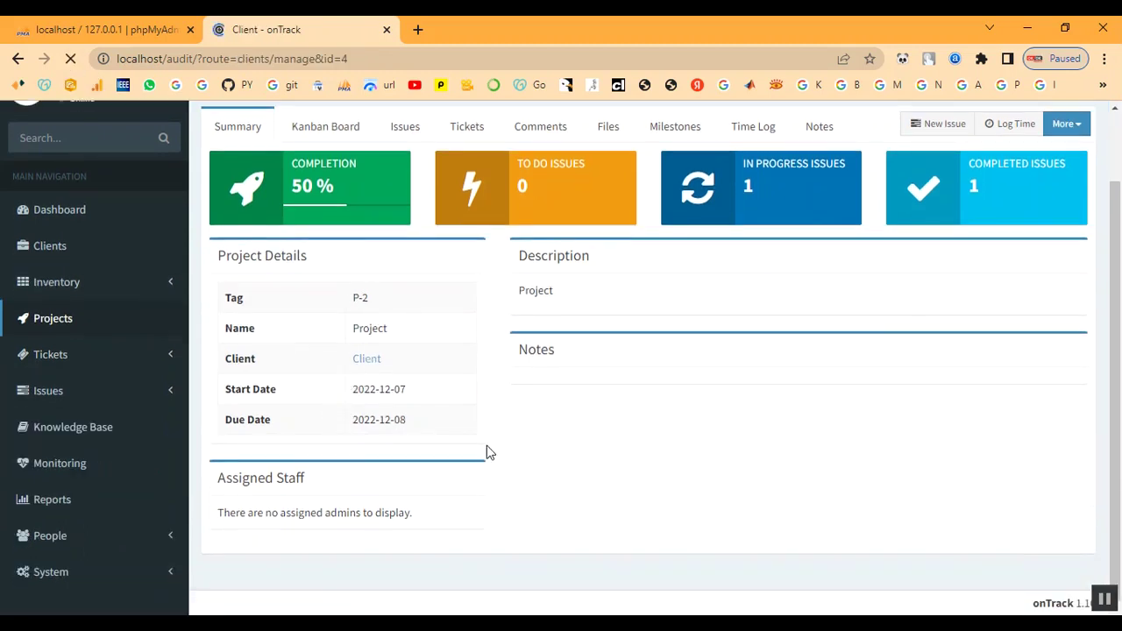
scroll(489, 452, down, 2)
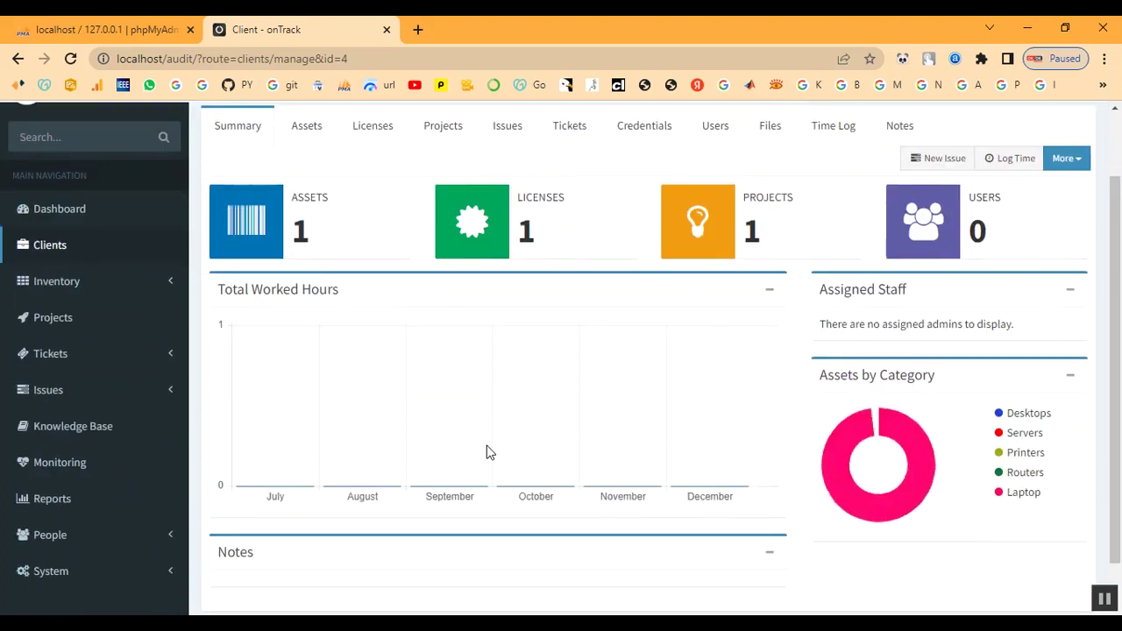
drag(751, 230, 766, 234)
click(782, 235)
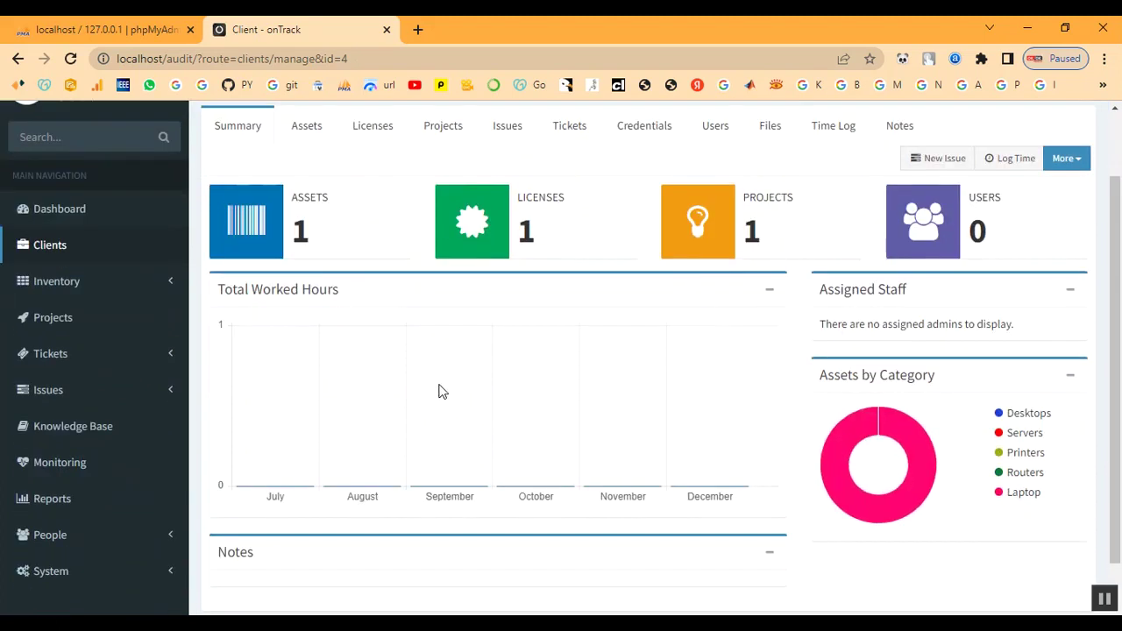
scroll(438, 395, down, 1)
scroll(25, 465, up, 2)
scroll(20, 481, down, 2)
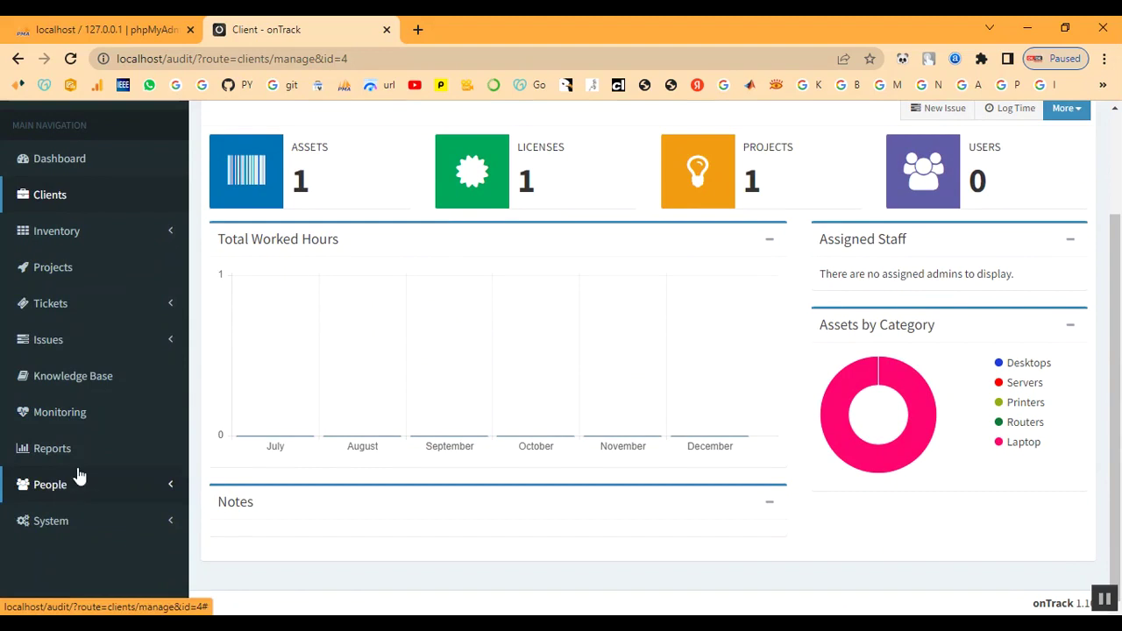
Open ticket #972128 from the All Tickets list, where it shows Closed
click(54, 305)
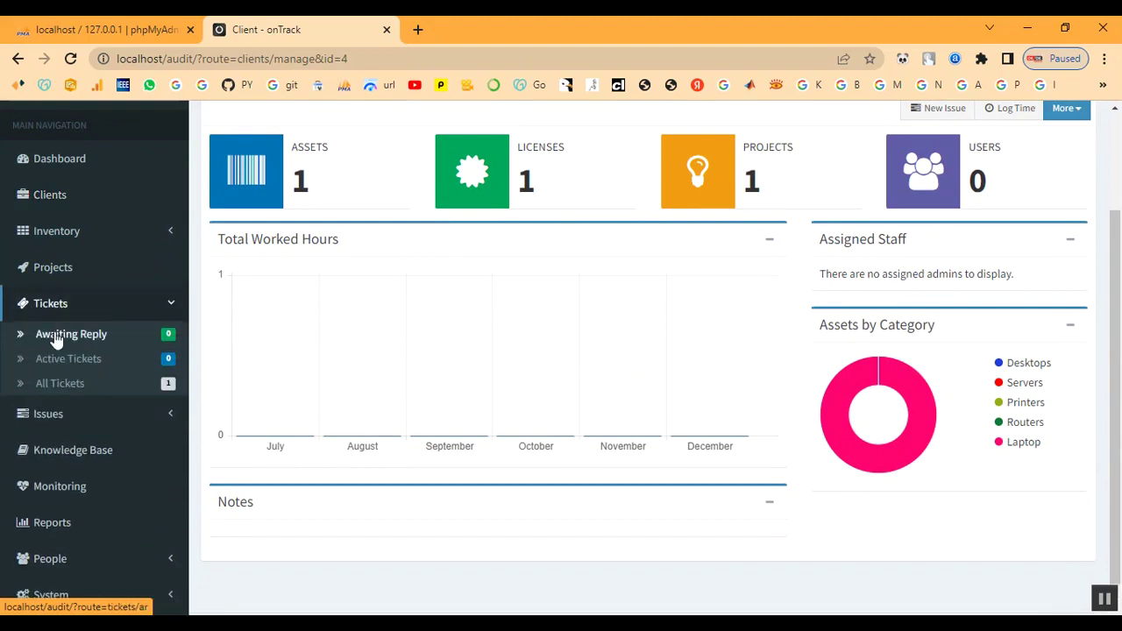
click(56, 384)
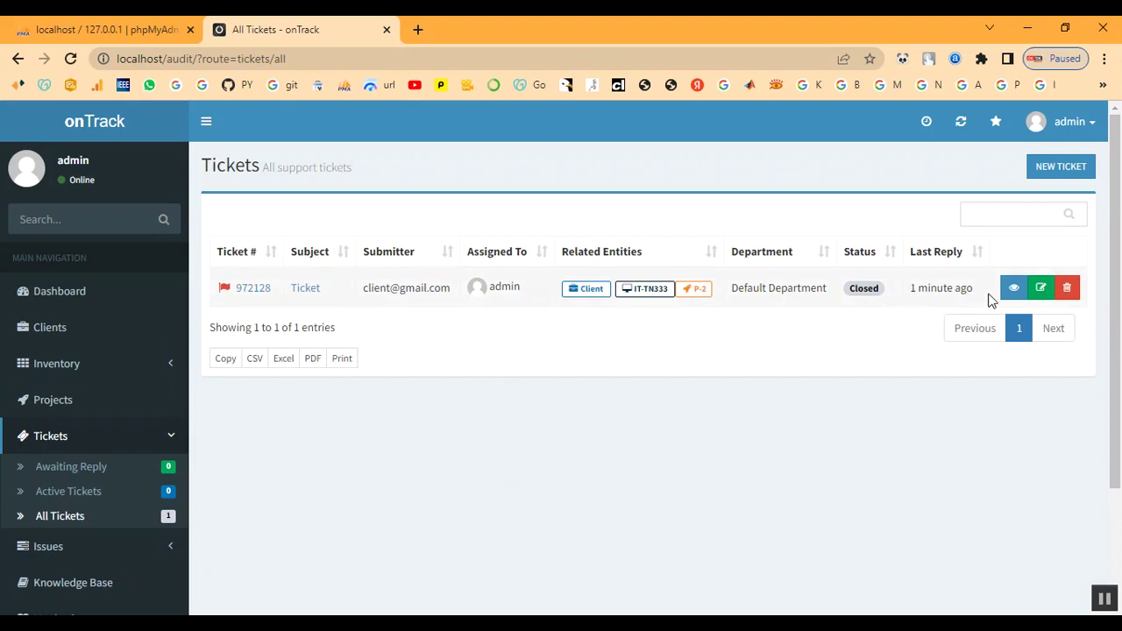
click(314, 292)
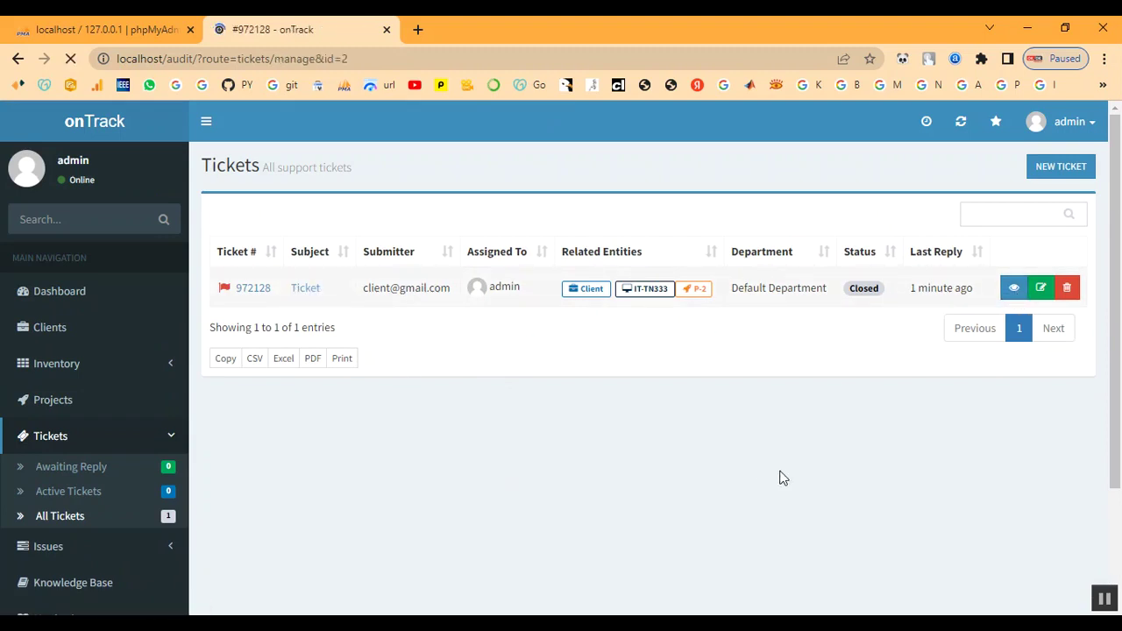
Reply to ticket 972128 with status Reopened, then view the Awaiting Reply list
scroll(614, 459, down, 2)
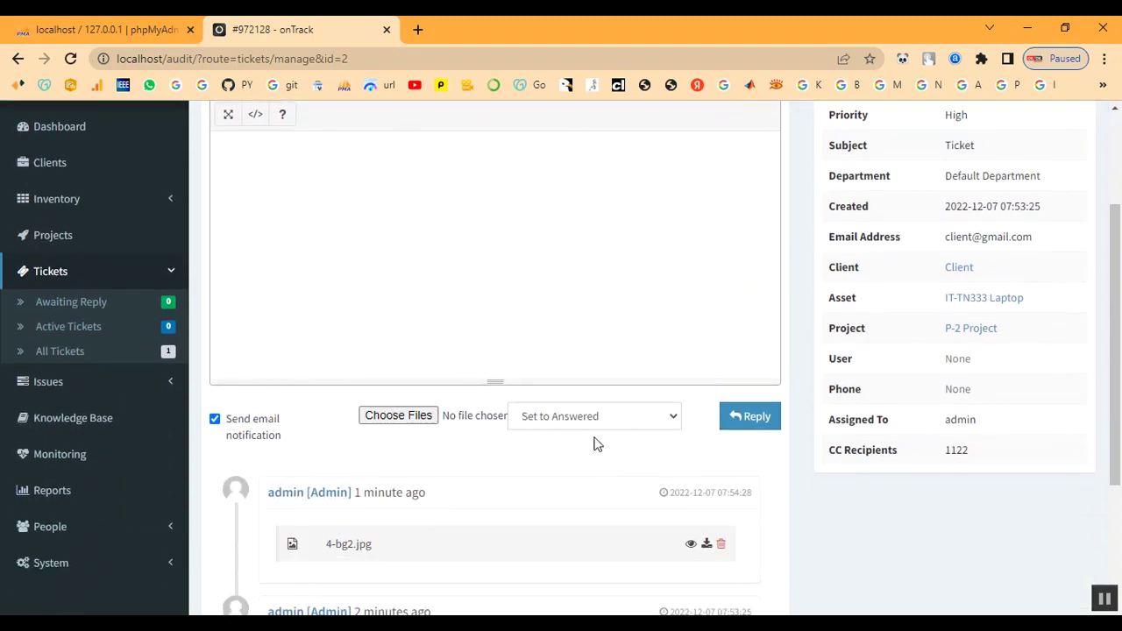
click(579, 417)
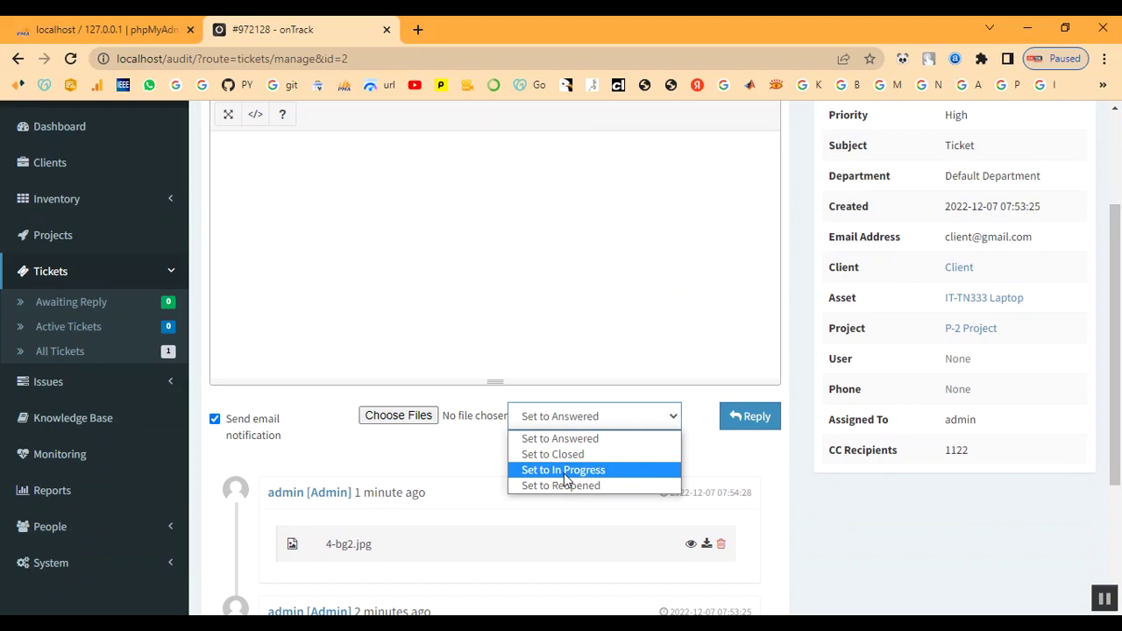
click(566, 474)
click(587, 422)
click(588, 488)
click(749, 421)
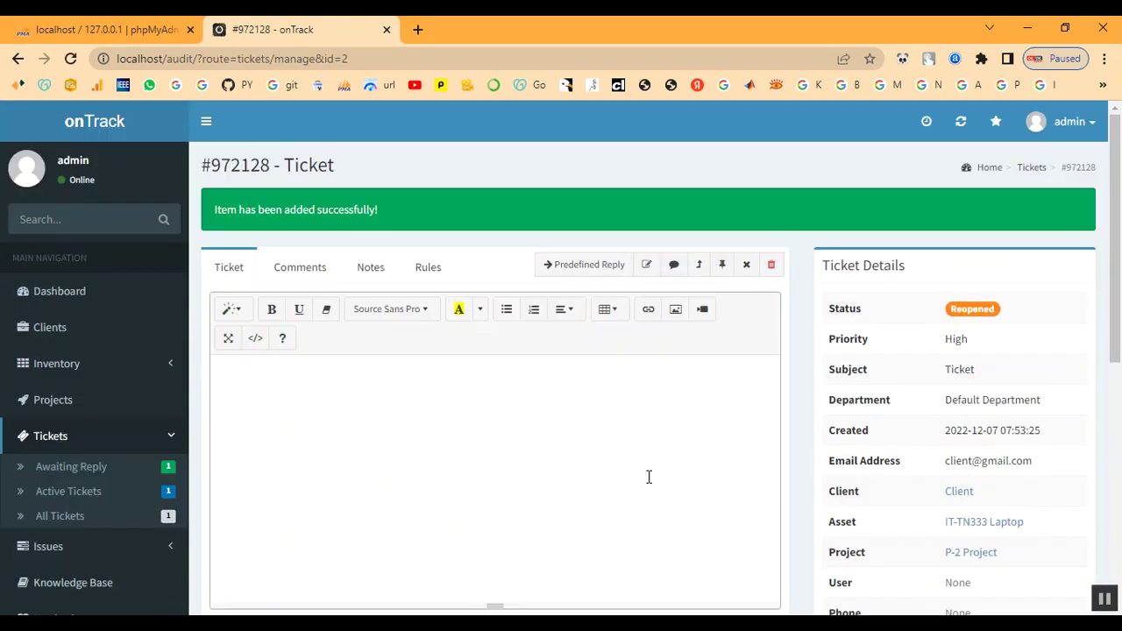
click(88, 475)
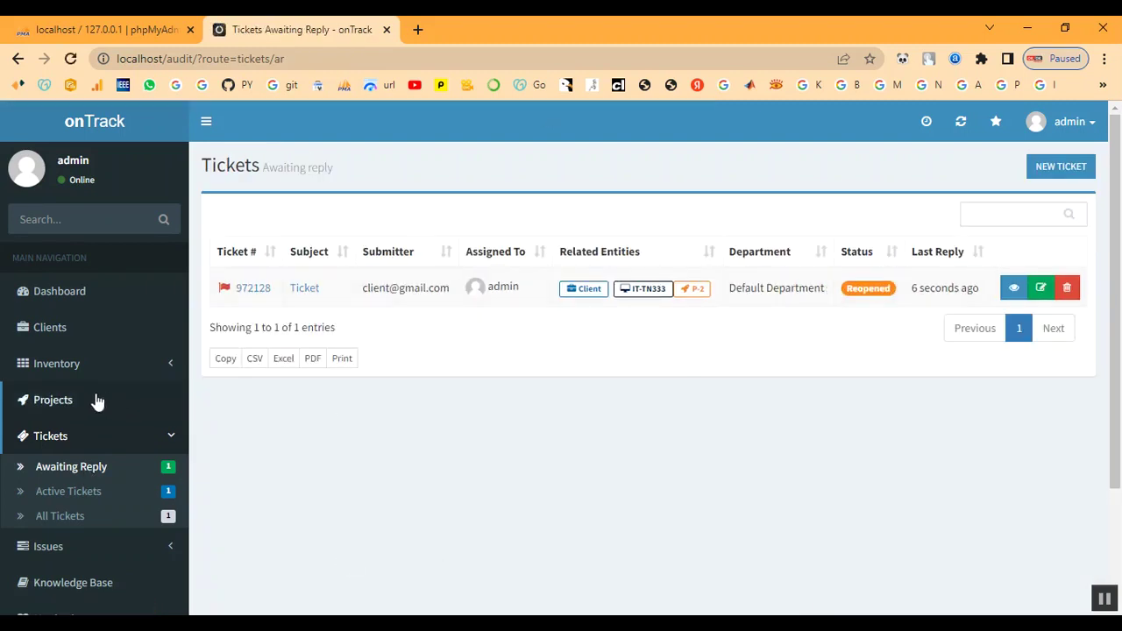
Check P-2's summary, then list Active Issues: Ticket and Reconfigure DNS server
click(58, 405)
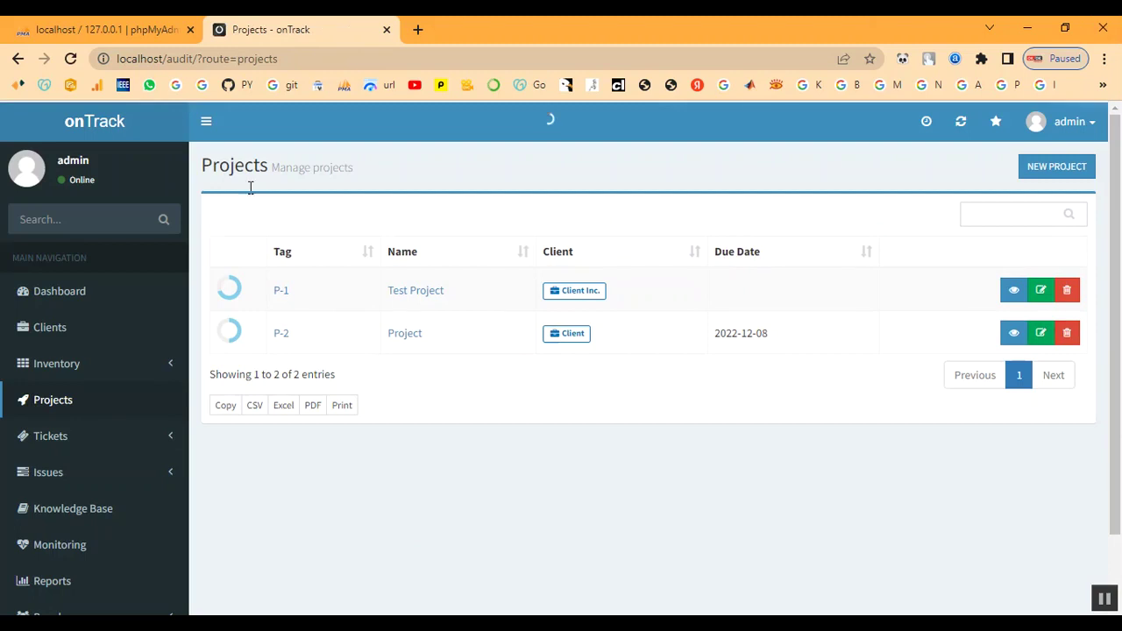
click(282, 340)
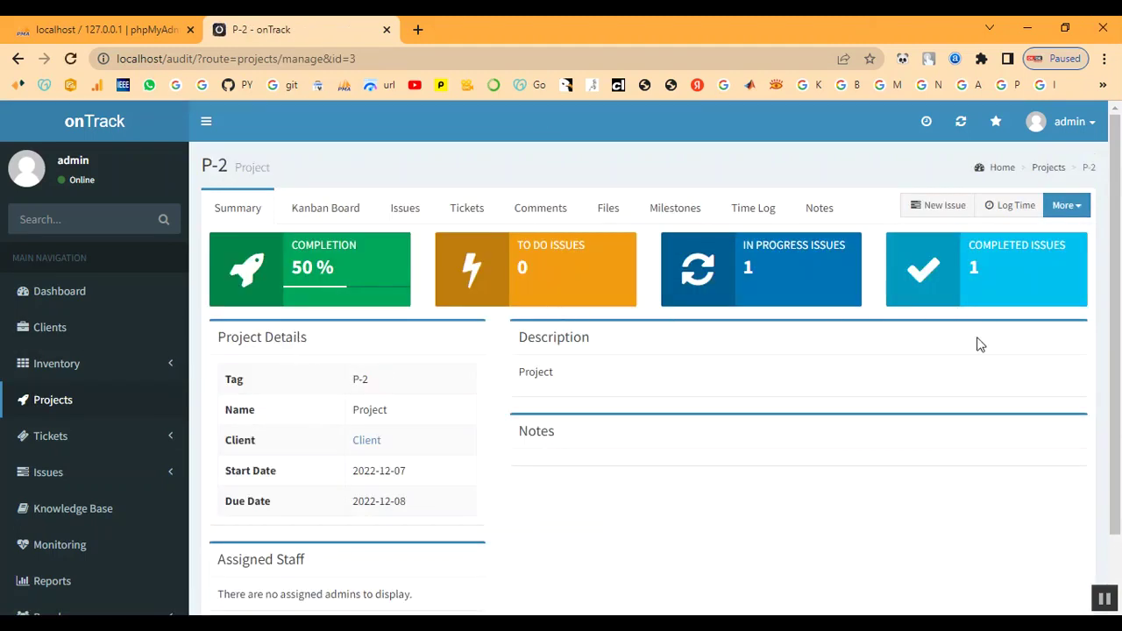
scroll(785, 452, down, 1)
scroll(769, 454, up, 1)
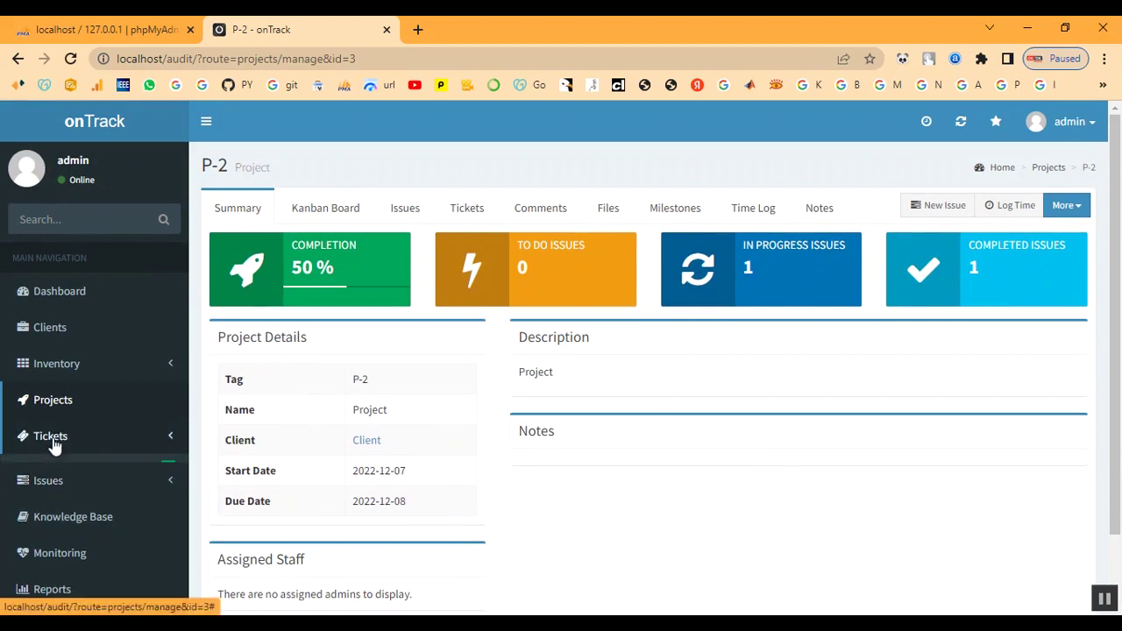
click(53, 437)
scroll(54, 447, down, 1)
scroll(54, 447, down, 1)
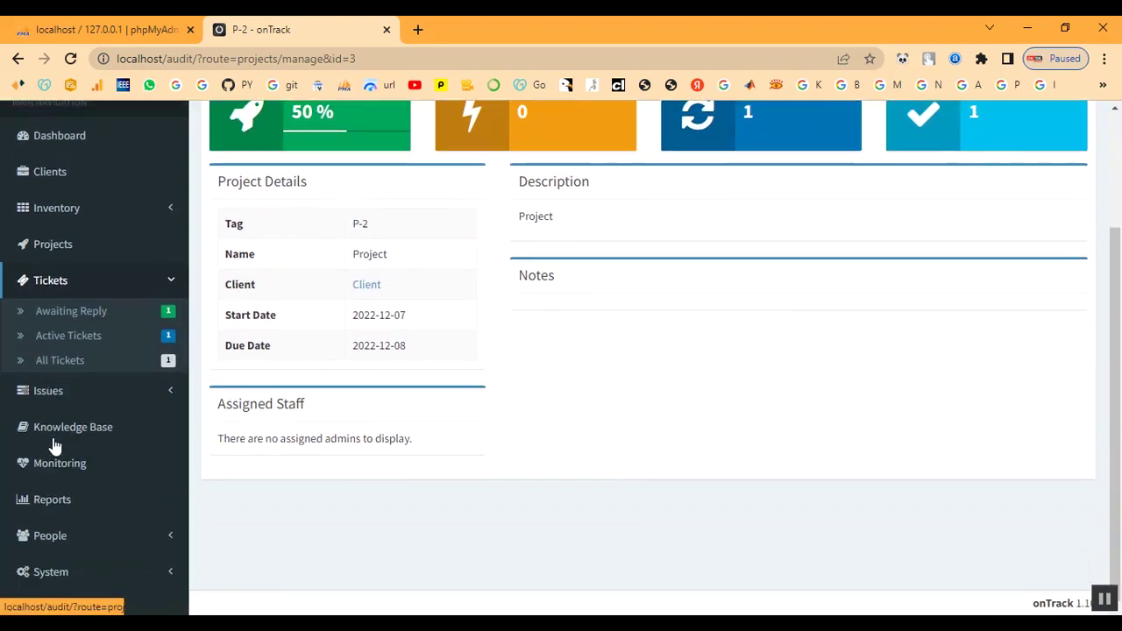
click(55, 392)
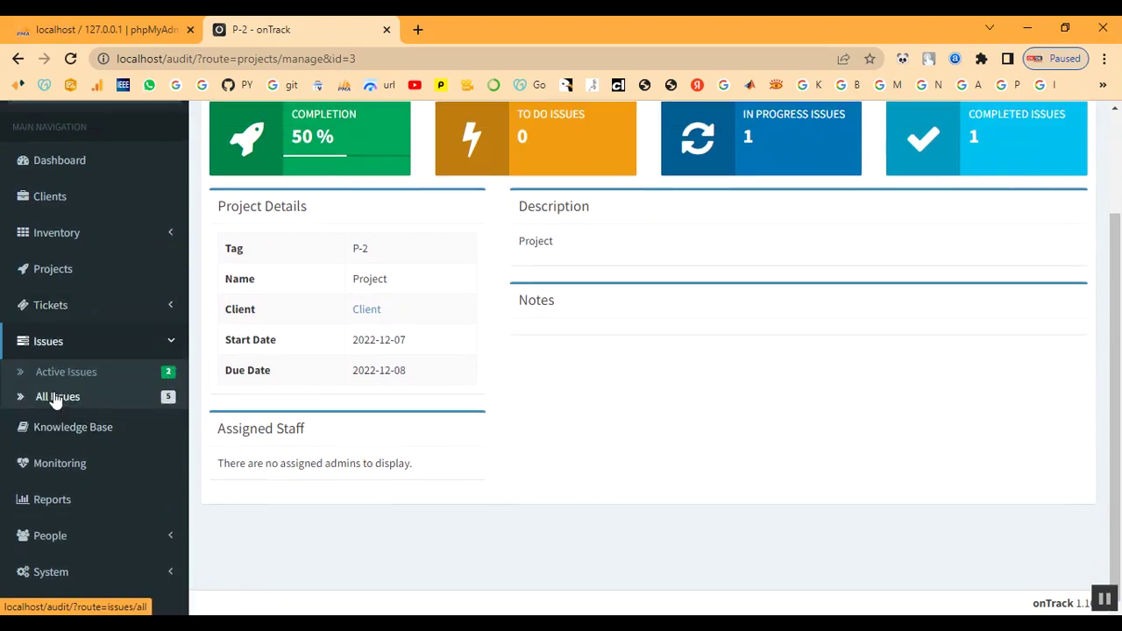
click(64, 376)
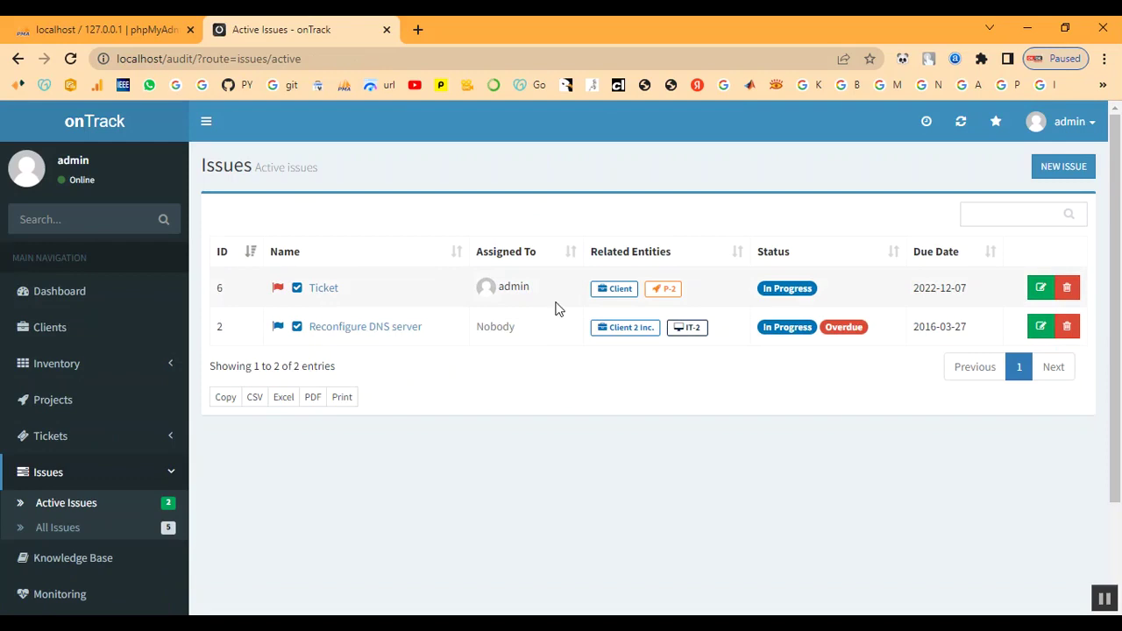
Set the Ticket issue (ID 6) status to Done and save it
click(1041, 290)
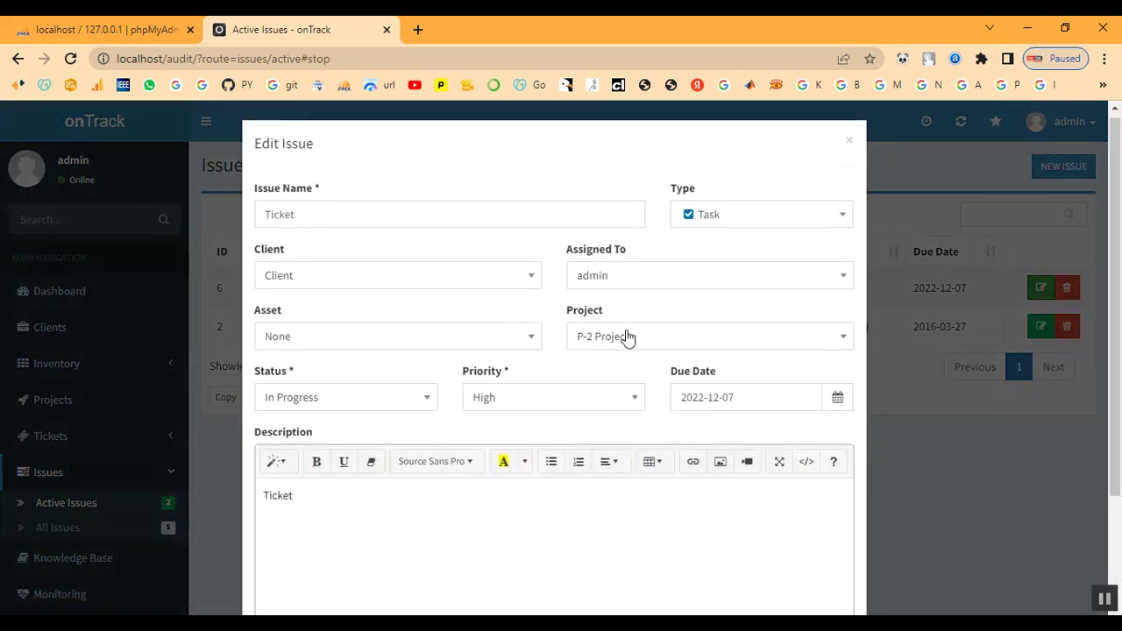
scroll(626, 347, down, 1)
scroll(506, 416, down, 1)
scroll(501, 421, up, 2)
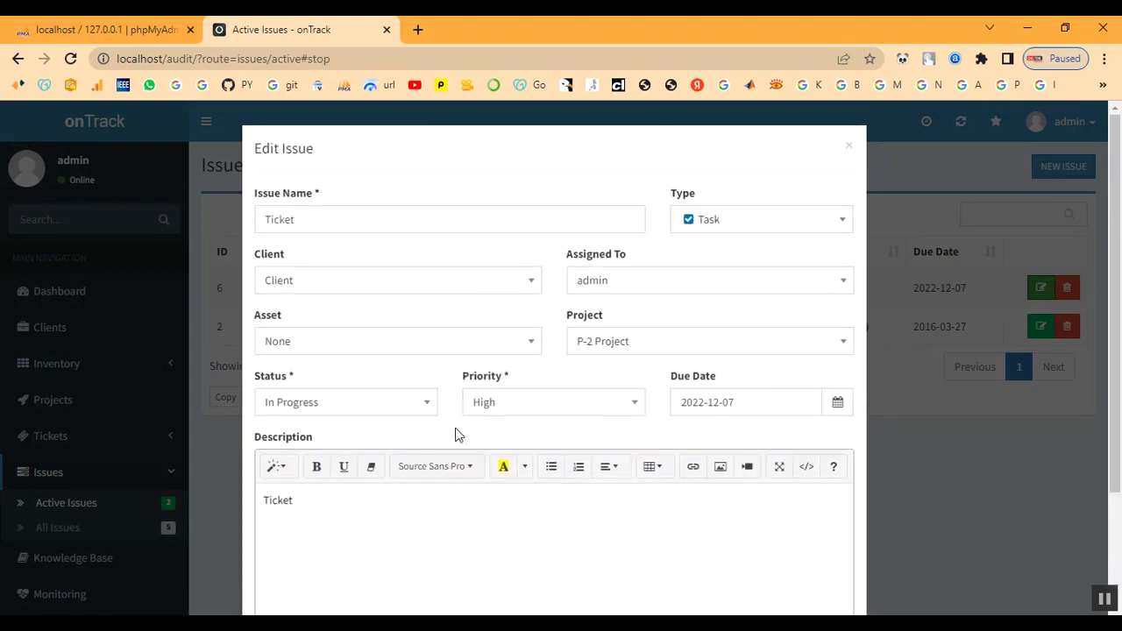
click(384, 407)
click(325, 537)
scroll(492, 505, down, 2)
click(822, 569)
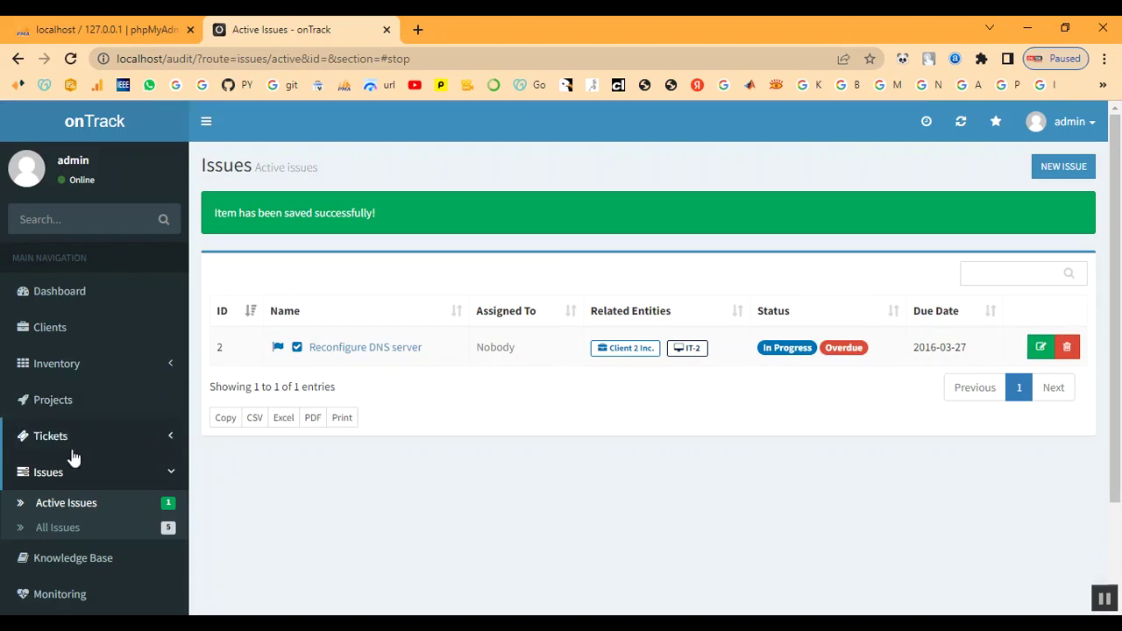
Confirm project P-2 shows 100% completion with 2 completed issues
click(30, 404)
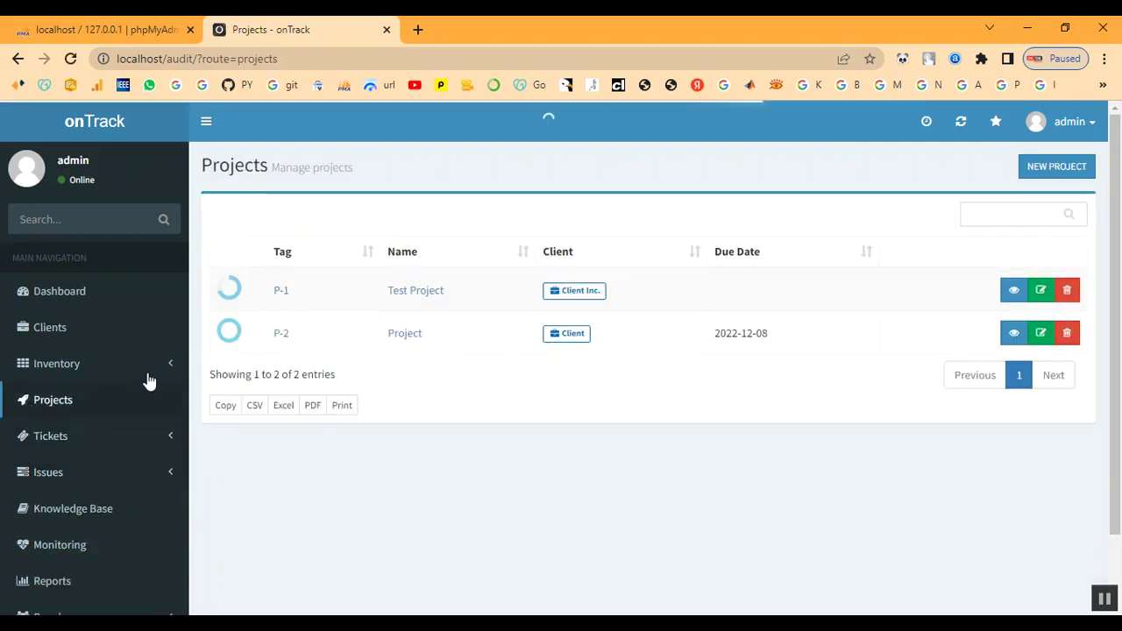
click(280, 335)
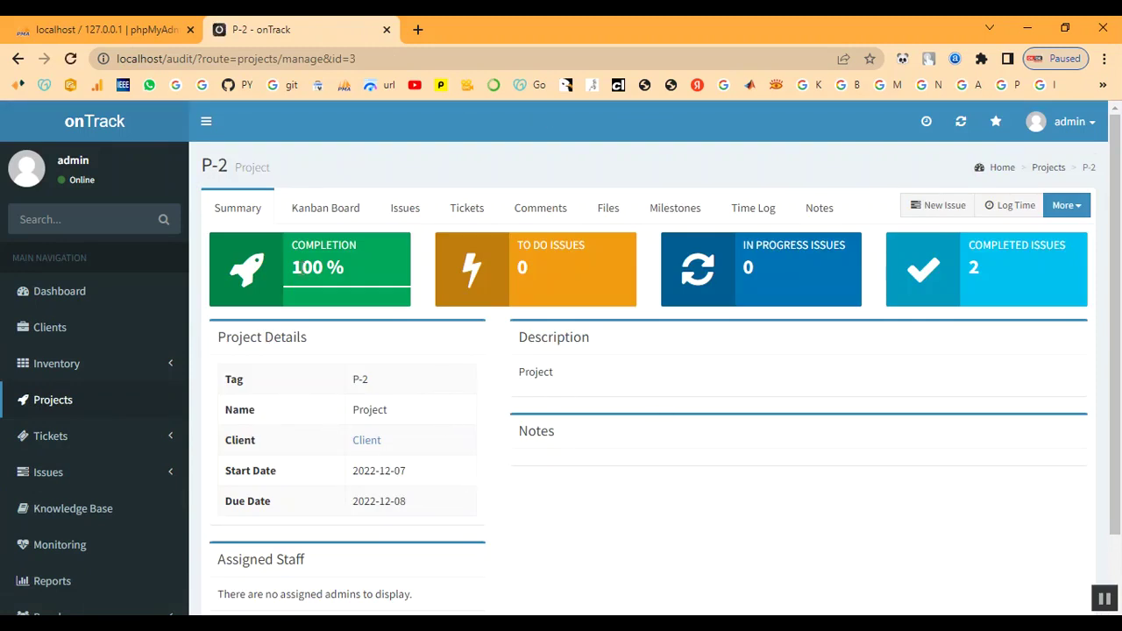
drag(957, 271, 984, 269)
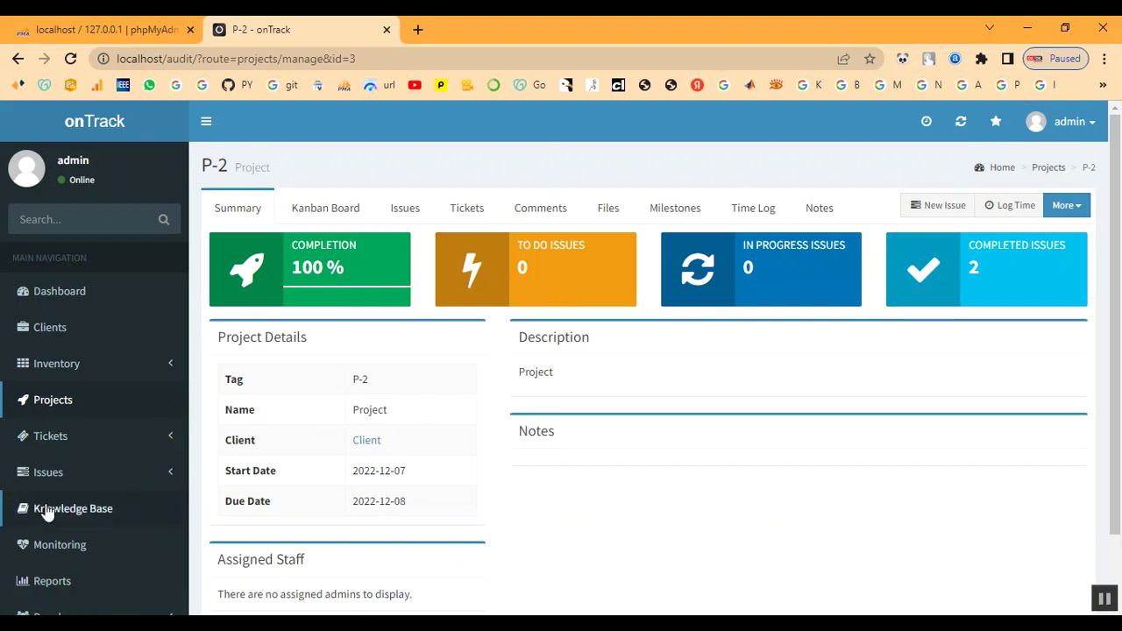
scroll(9, 507, down, 2)
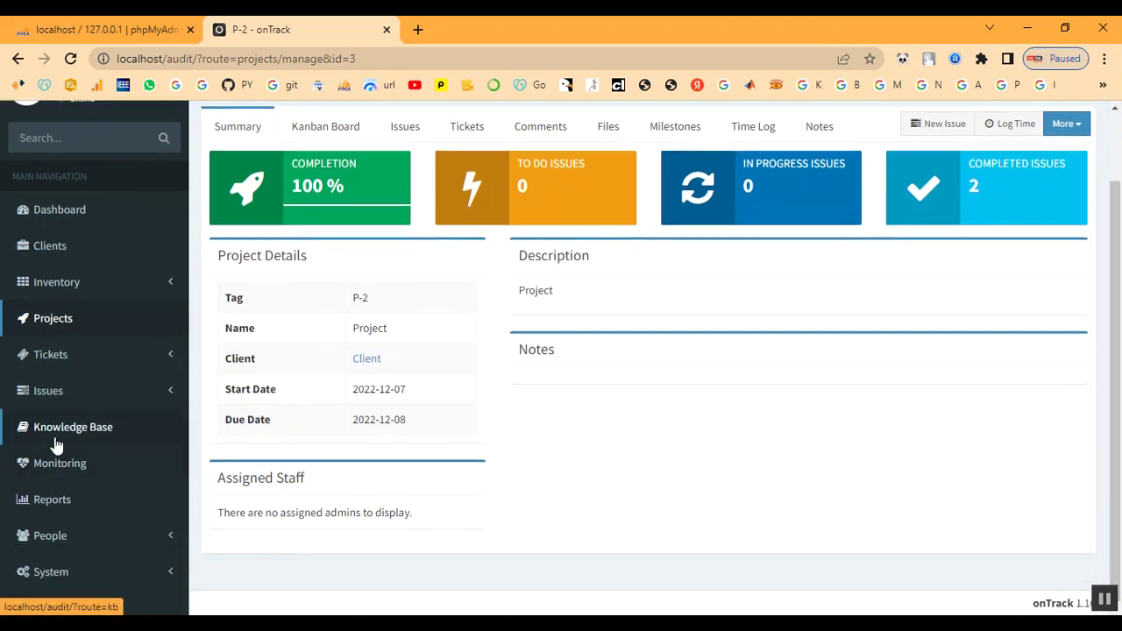
Create a monitored host named 'Client' for client Client with address 'c'
click(61, 470)
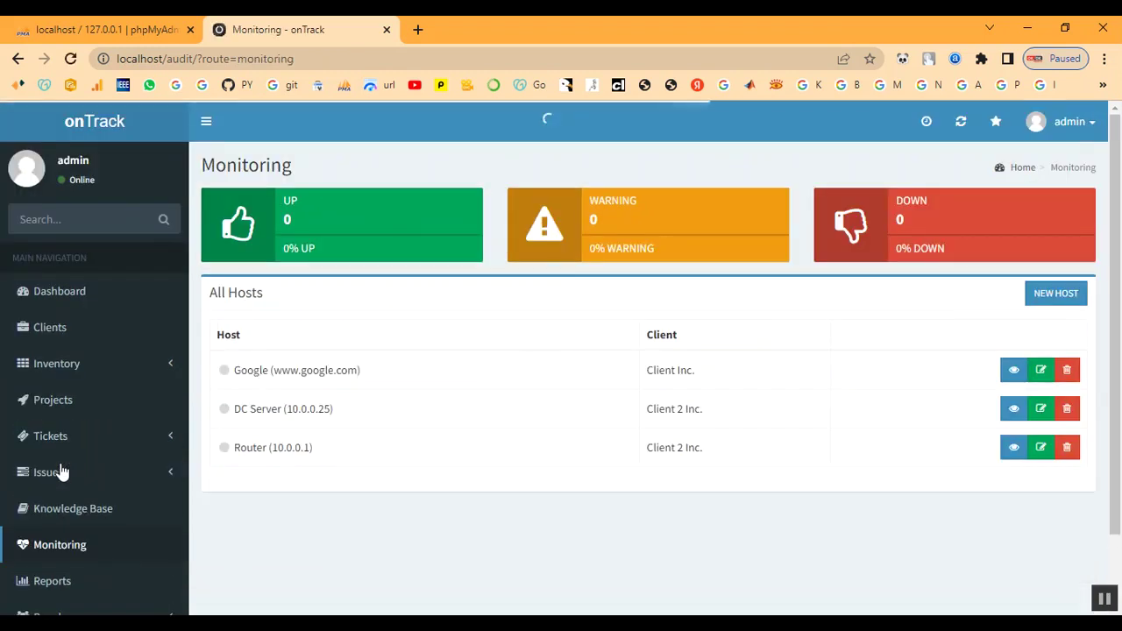
click(1056, 296)
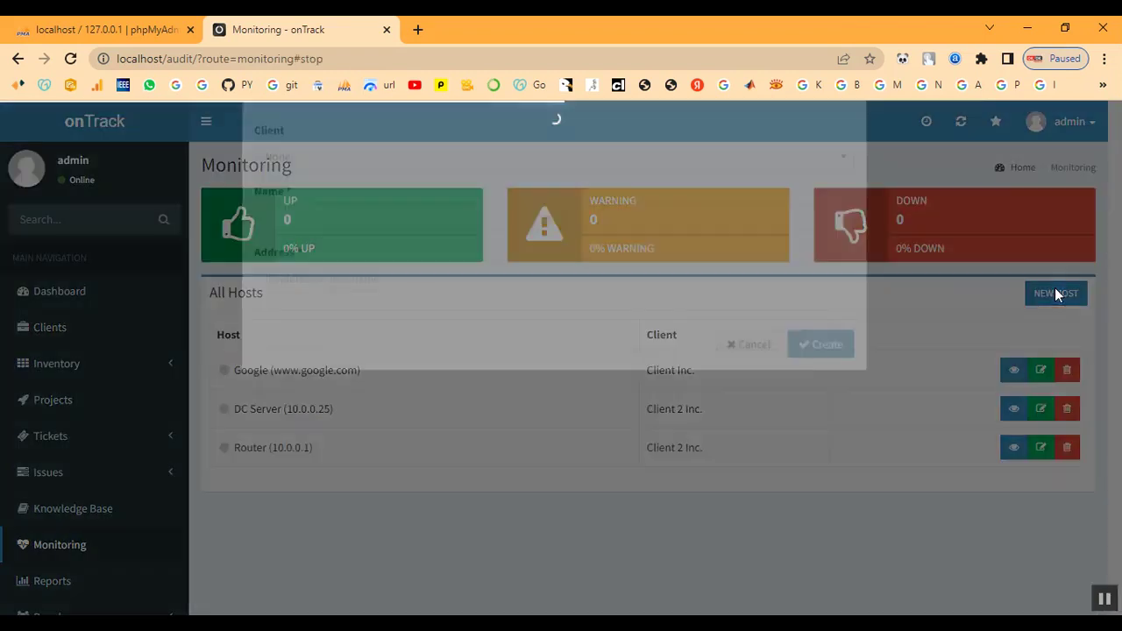
click(300, 219)
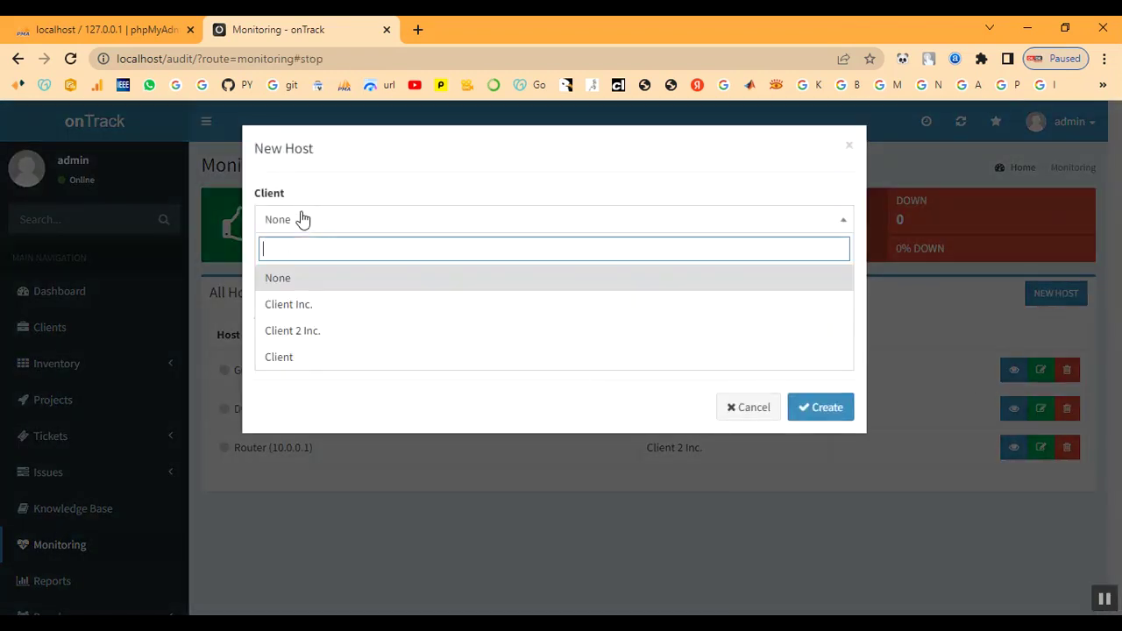
click(301, 359)
click(322, 275)
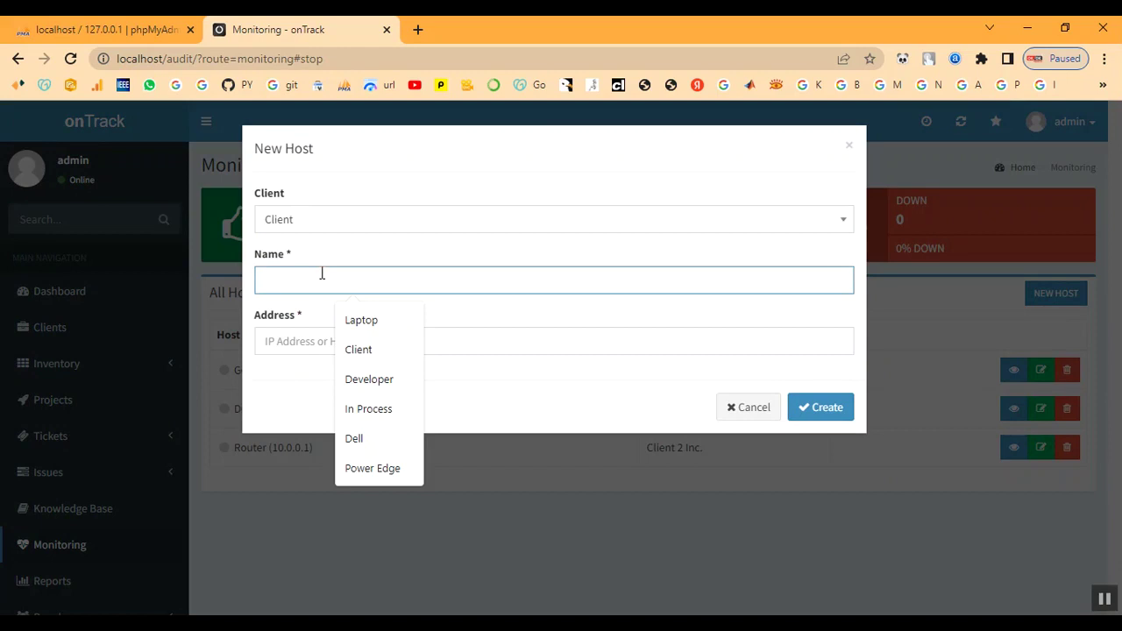
text(C)
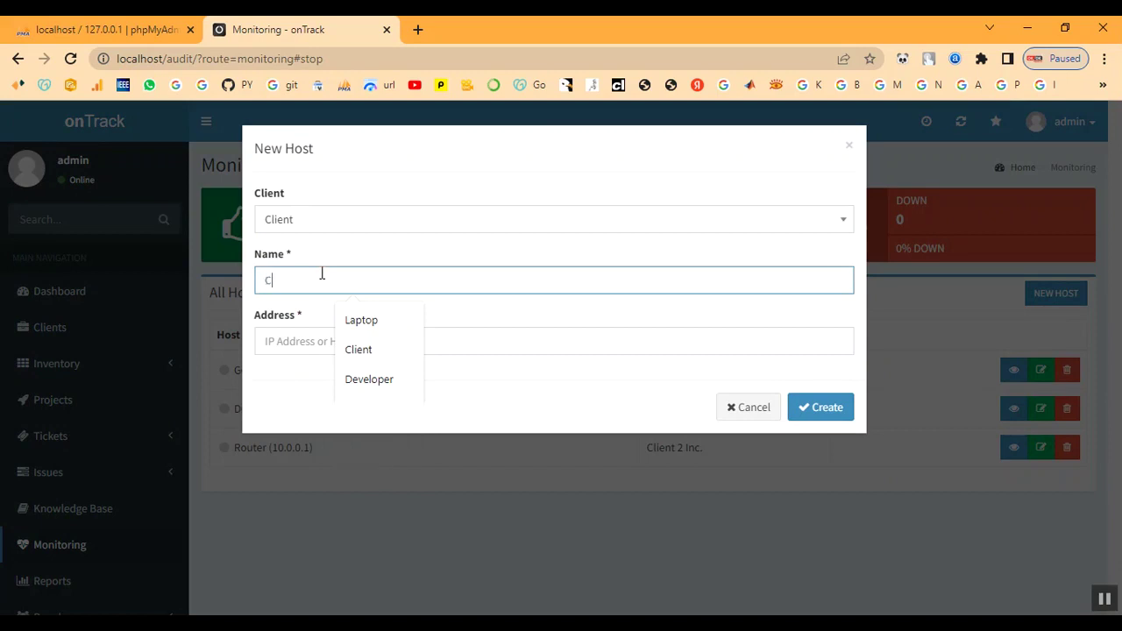
text(li)
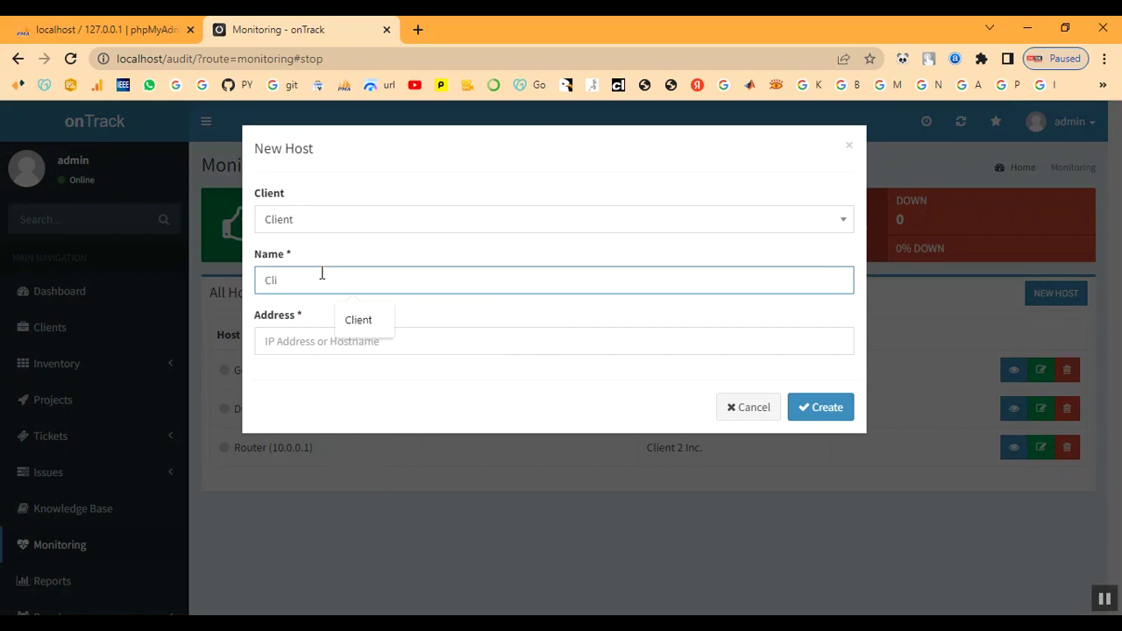
text(ent)
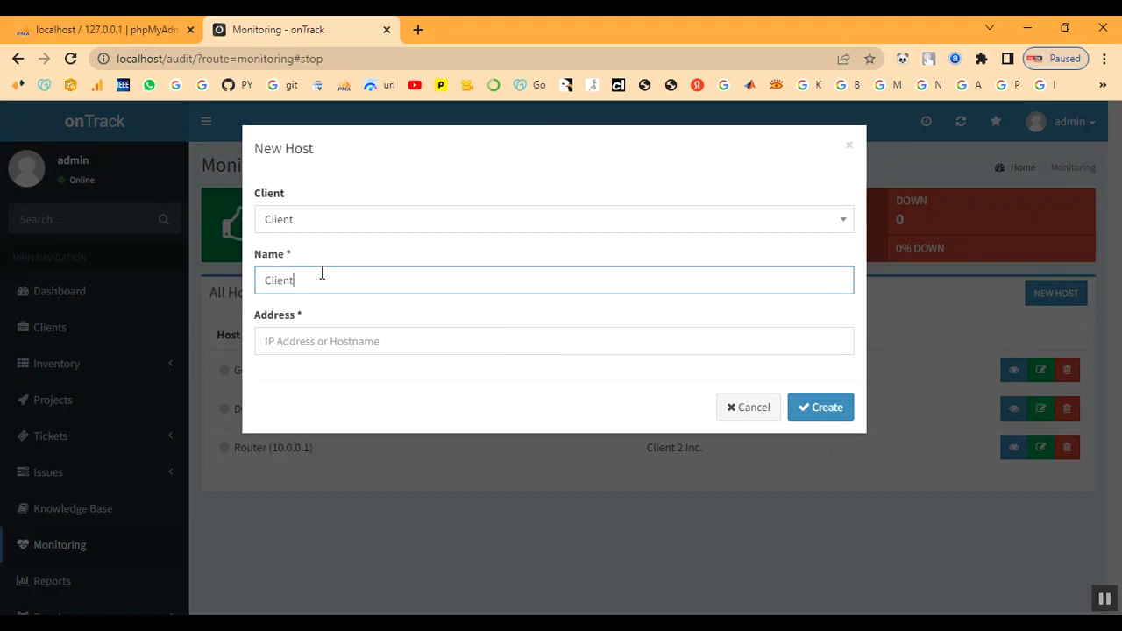
key(Tab)
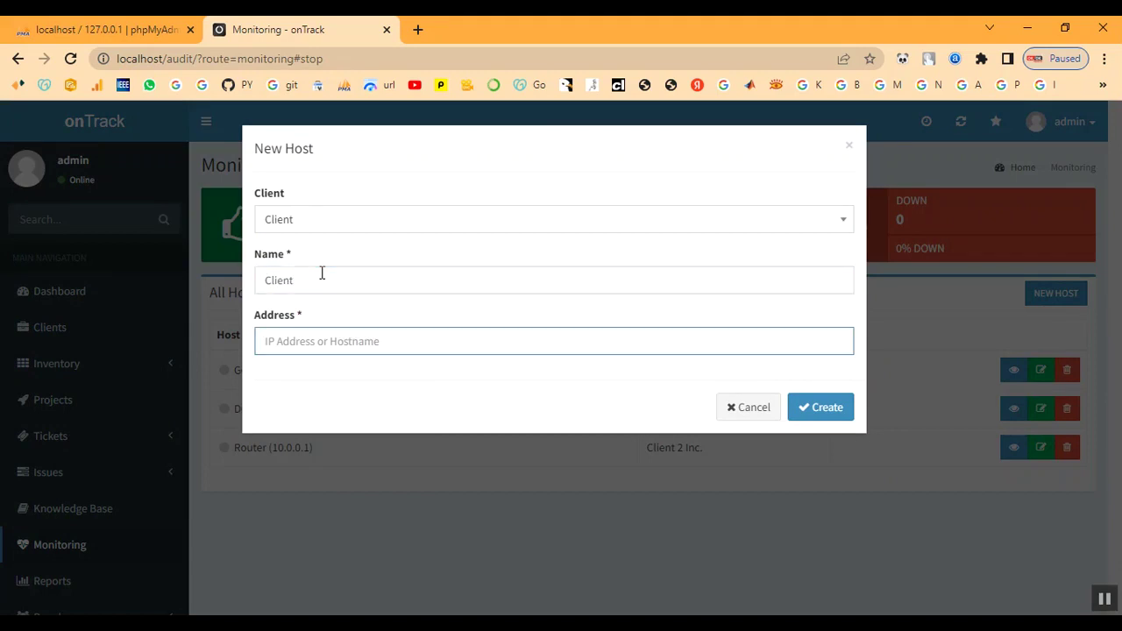
text(c)
click(829, 402)
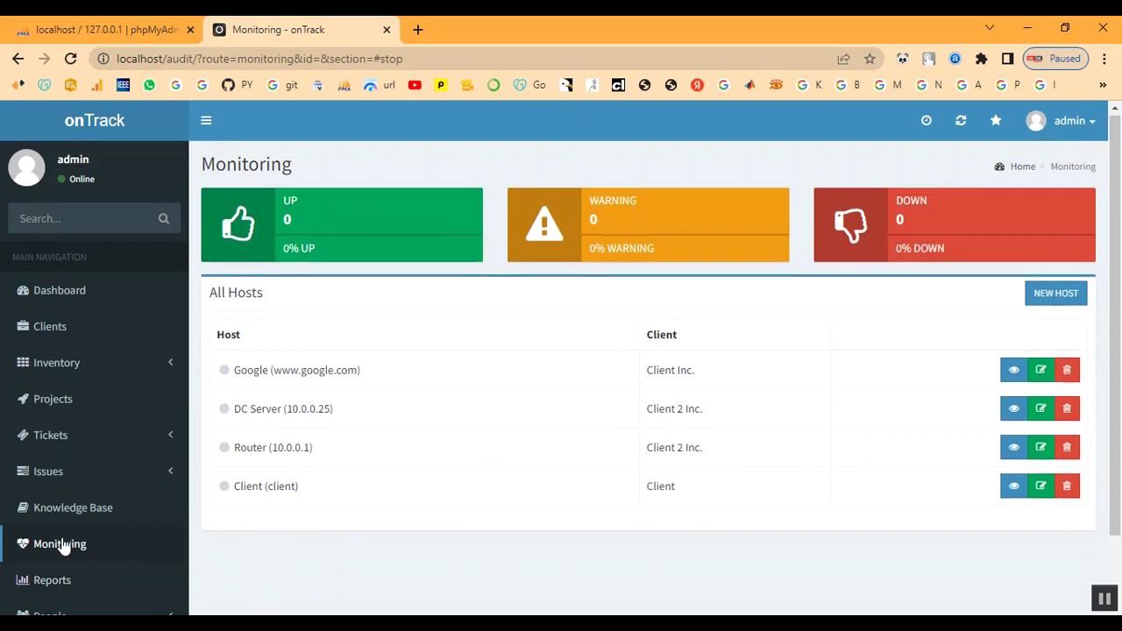
scroll(63, 545, down, 1)
Generate the timesheet for client Client from 2022-12-07 to 2022-12-14
click(58, 503)
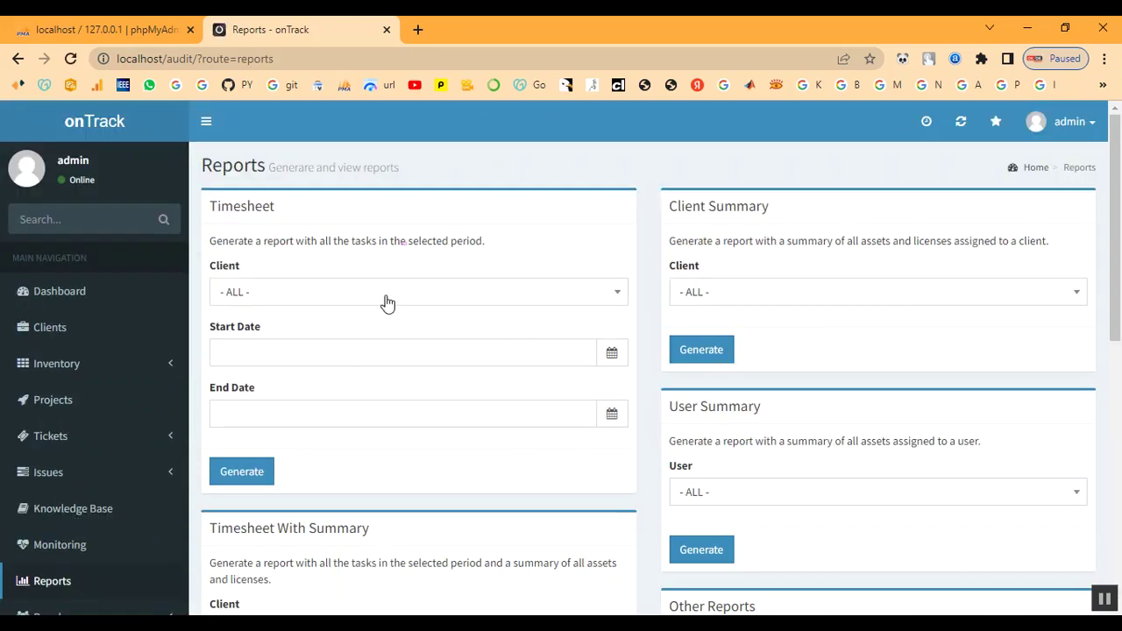
click(387, 300)
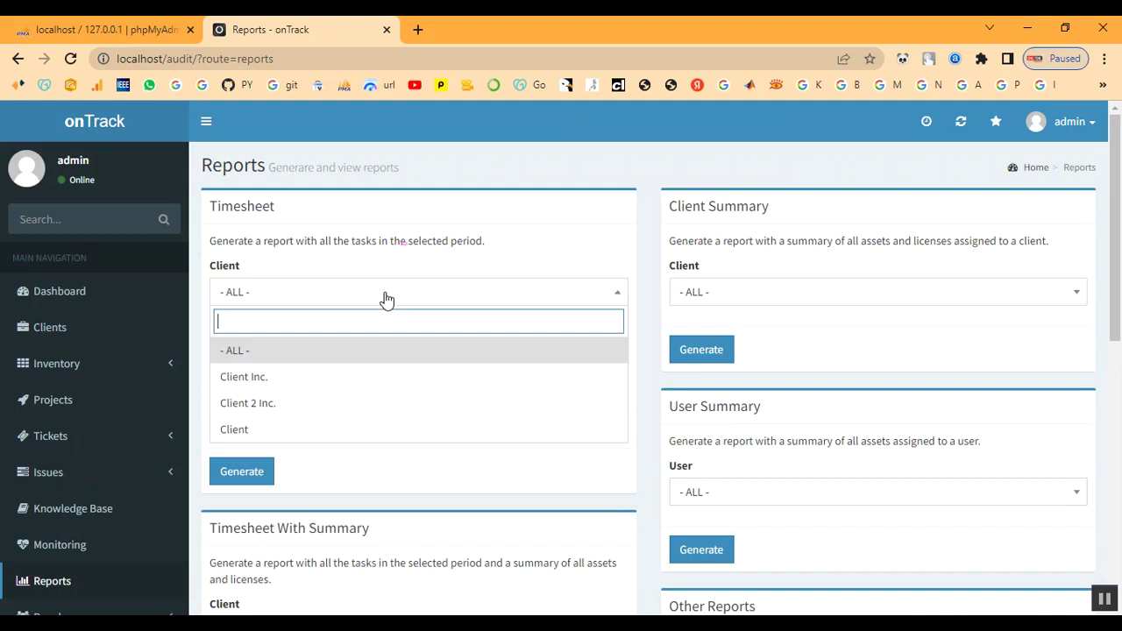
click(355, 434)
click(359, 356)
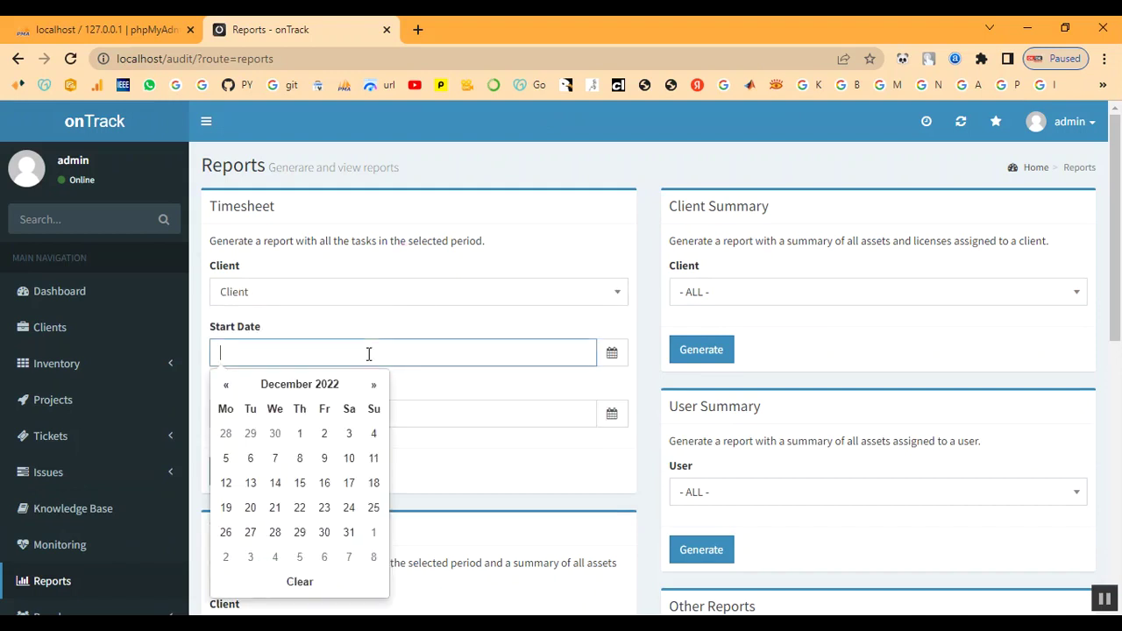
click(277, 461)
click(365, 413)
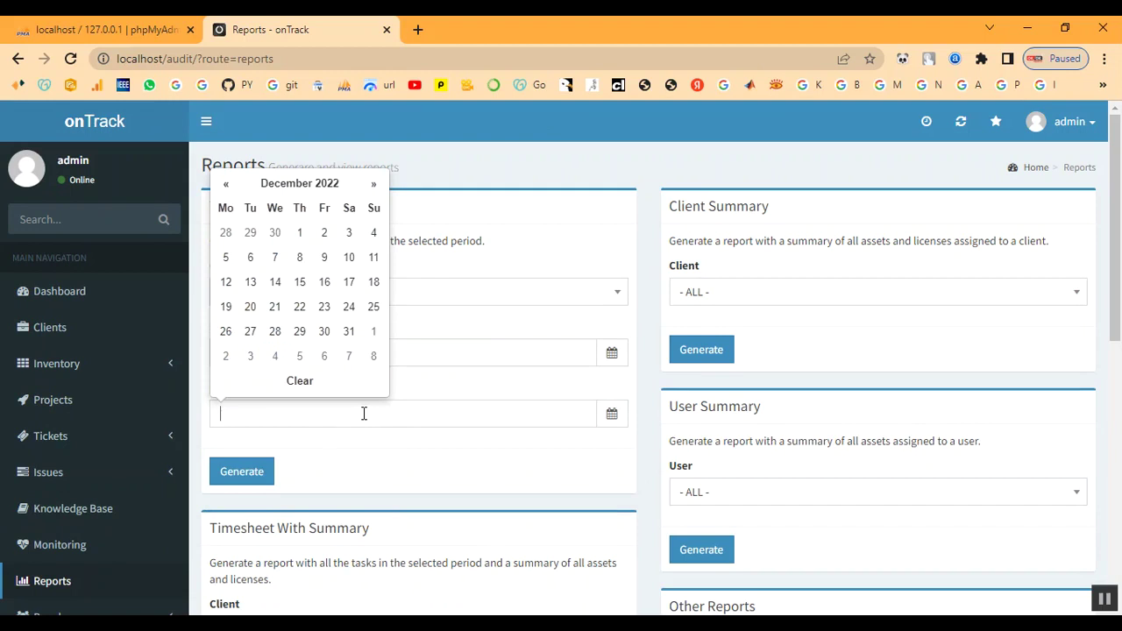
click(272, 283)
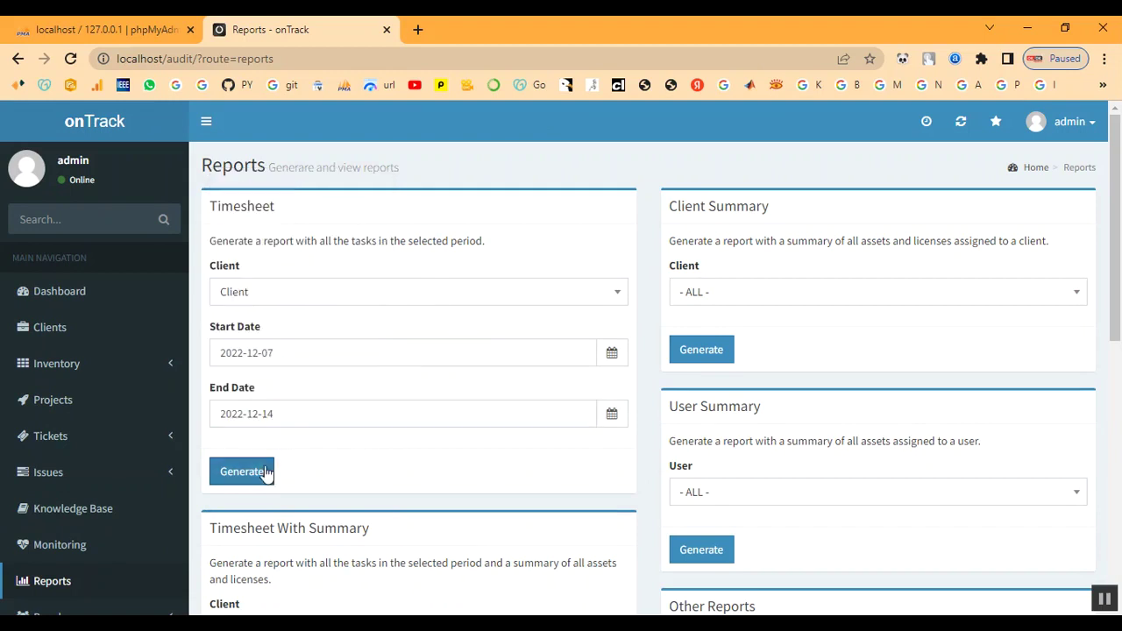
click(242, 473)
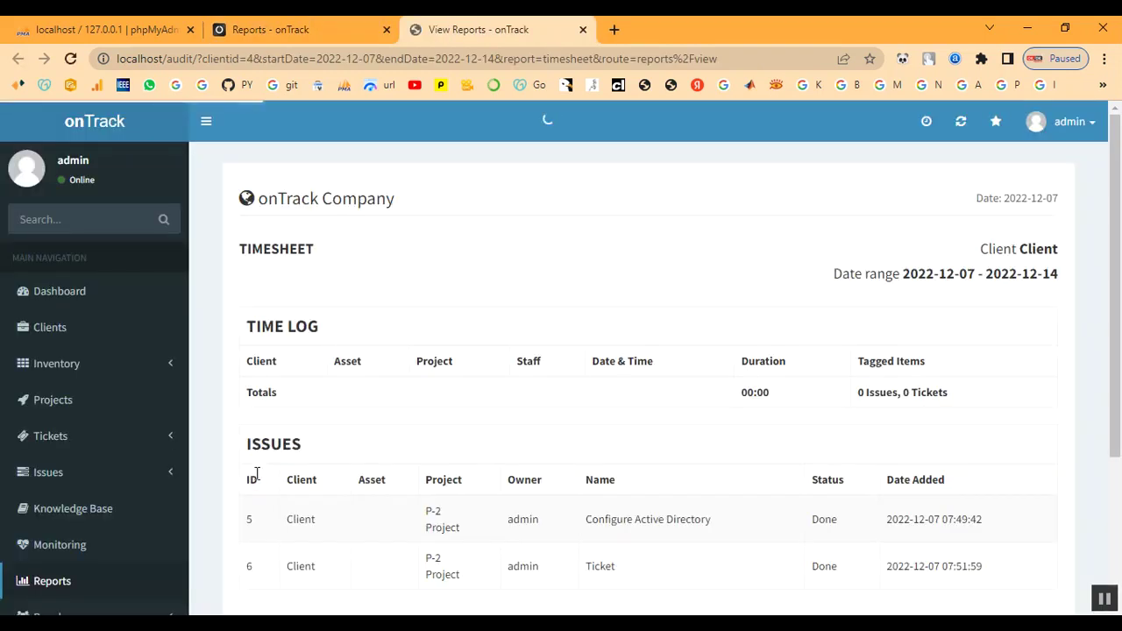
Review the report's Time Log and Issues sections and the tagged items totals
scroll(368, 371, down, 3)
scroll(348, 336, up, 2)
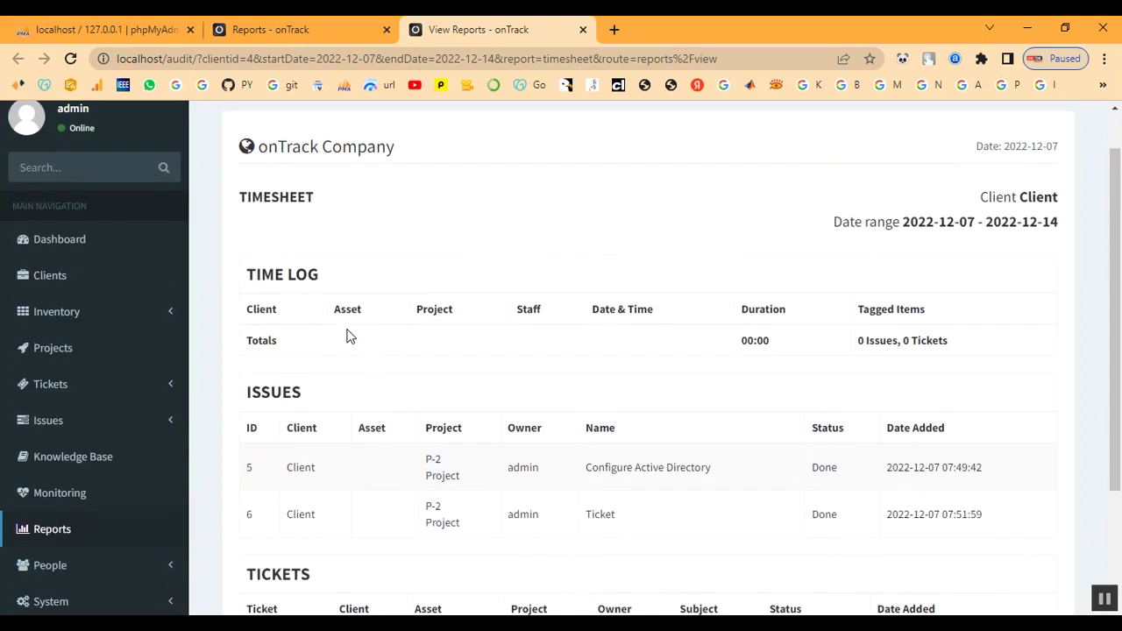
triple_click(266, 271)
click(424, 277)
scroll(690, 367, down, 2)
drag(248, 235, 345, 235)
click(360, 237)
scroll(702, 289, up, 2)
drag(860, 345, 938, 340)
click(847, 389)
Check that issues 5 and 6 are Done and ticket 972128 is Reopened
scroll(790, 399, down, 1)
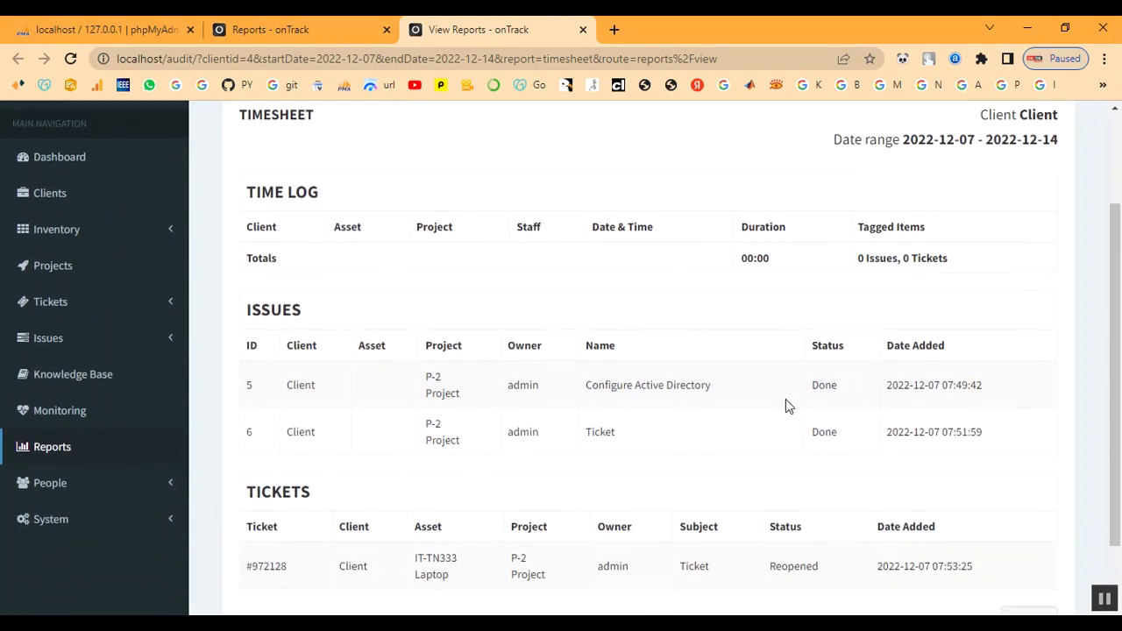
drag(270, 377, 999, 438)
click(718, 469)
drag(813, 387, 861, 392)
drag(815, 433, 867, 441)
click(866, 442)
scroll(798, 568, down, 1)
drag(768, 483, 835, 481)
click(754, 536)
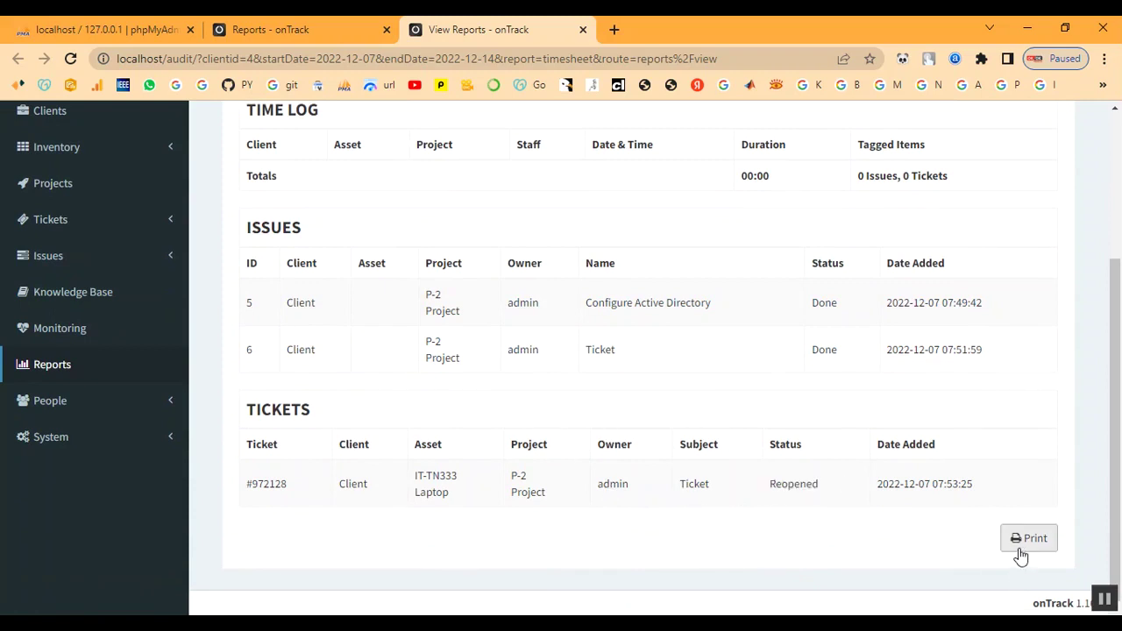
Check the report header's client and date range, then go back to Reports
scroll(752, 380, up, 3)
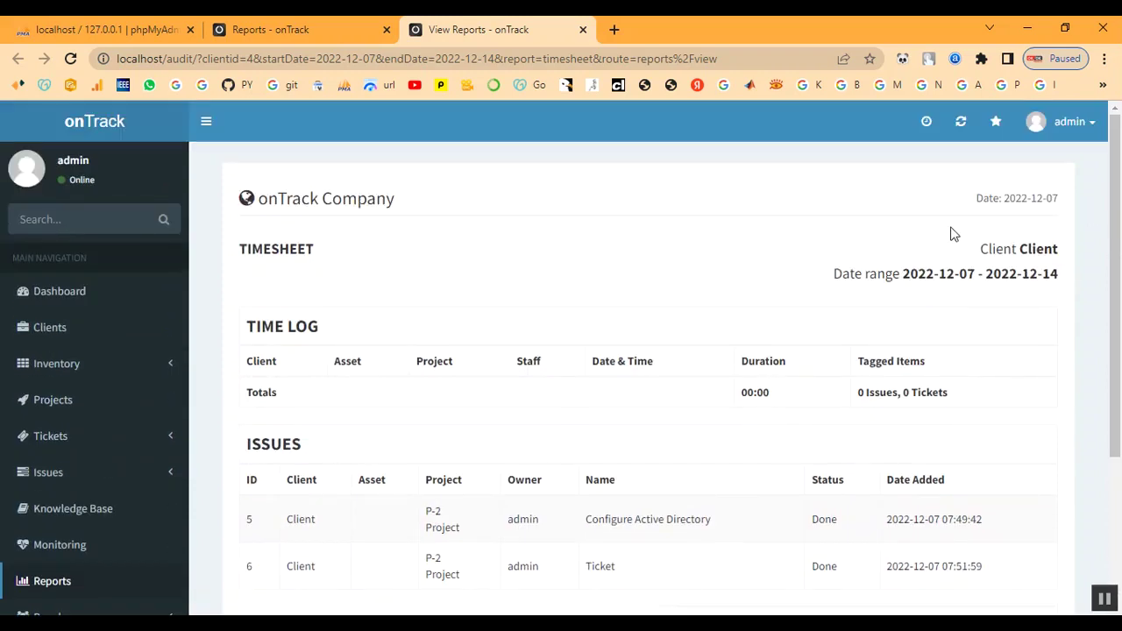
drag(971, 249, 1015, 277)
click(985, 311)
drag(839, 277, 789, 282)
click(715, 285)
scroll(198, 561, down, 1)
click(50, 502)
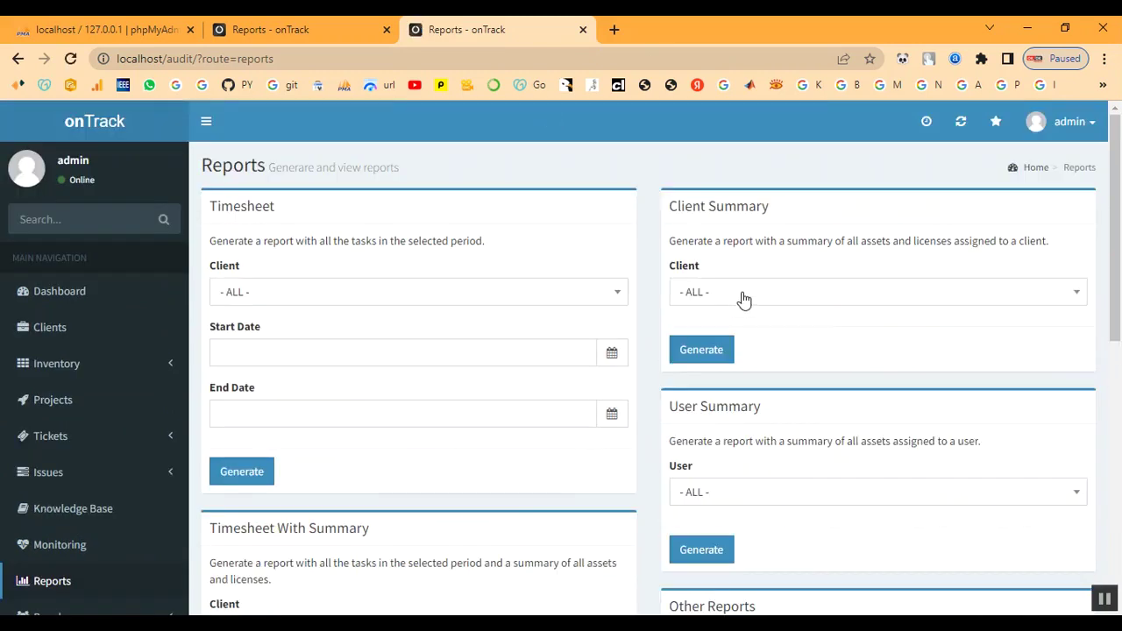
click(743, 298)
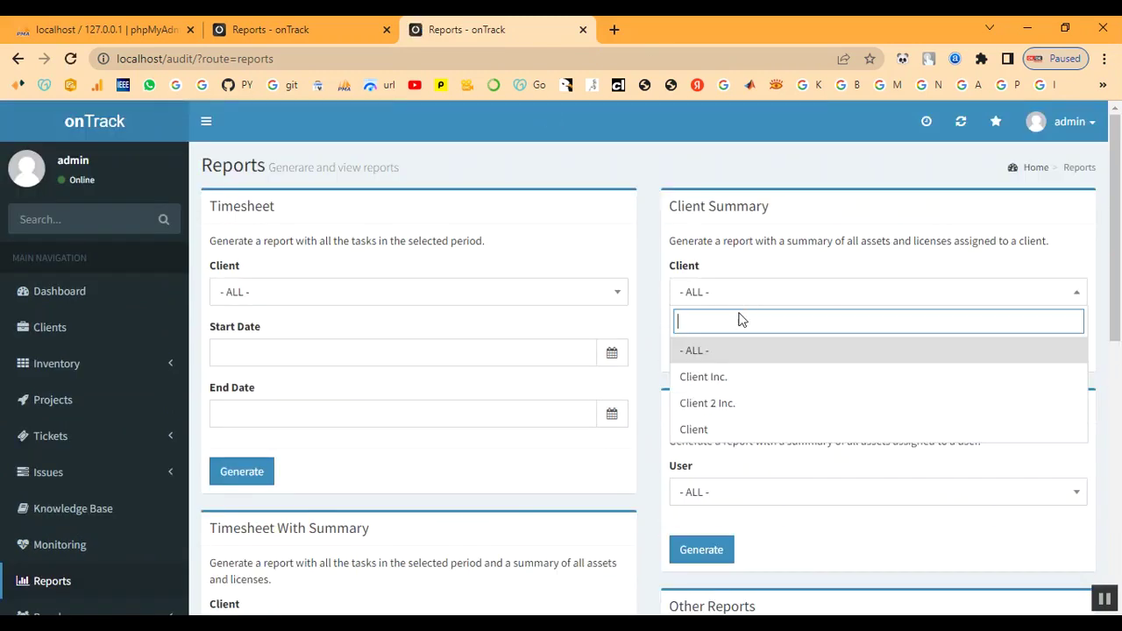
Generate the client summary report for Client and look it over
click(733, 430)
click(700, 355)
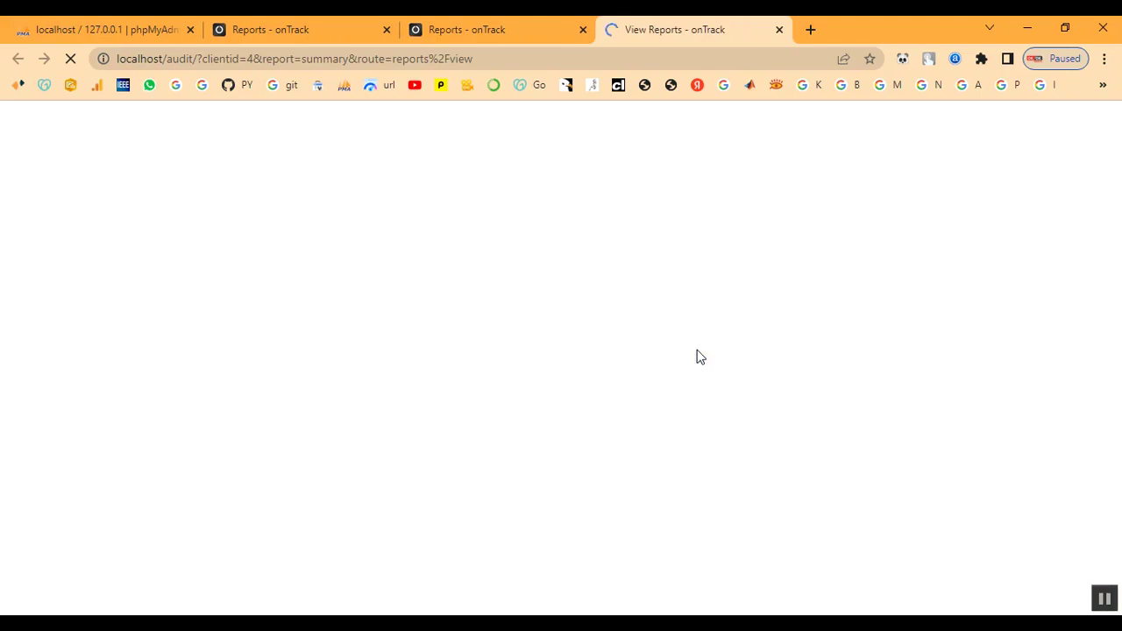
scroll(356, 387, down, 1)
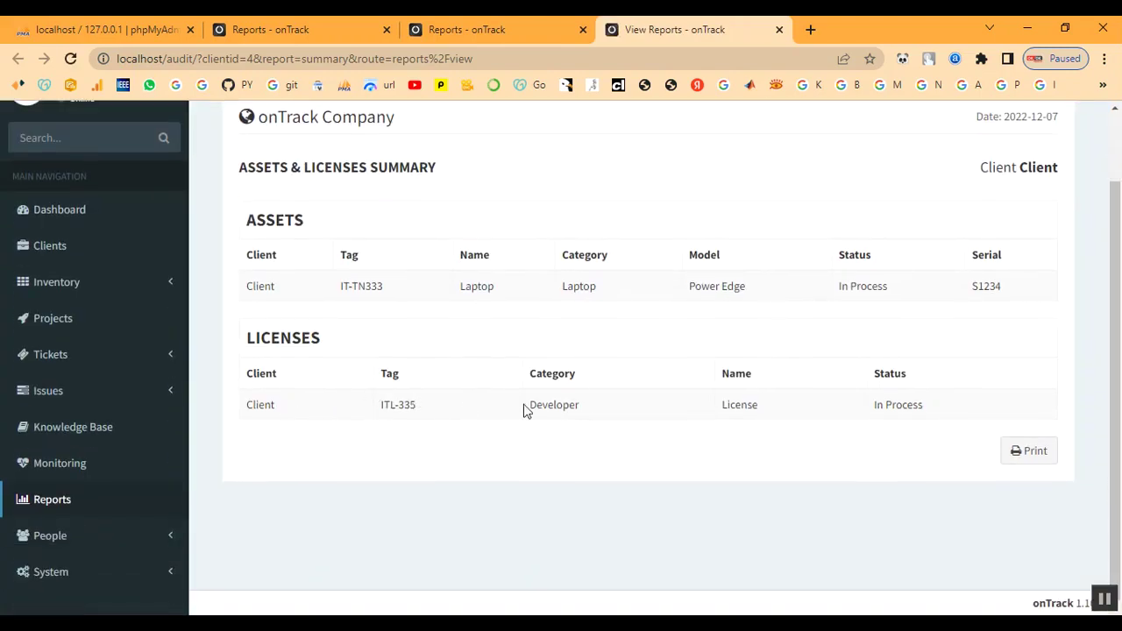
scroll(570, 409, up, 1)
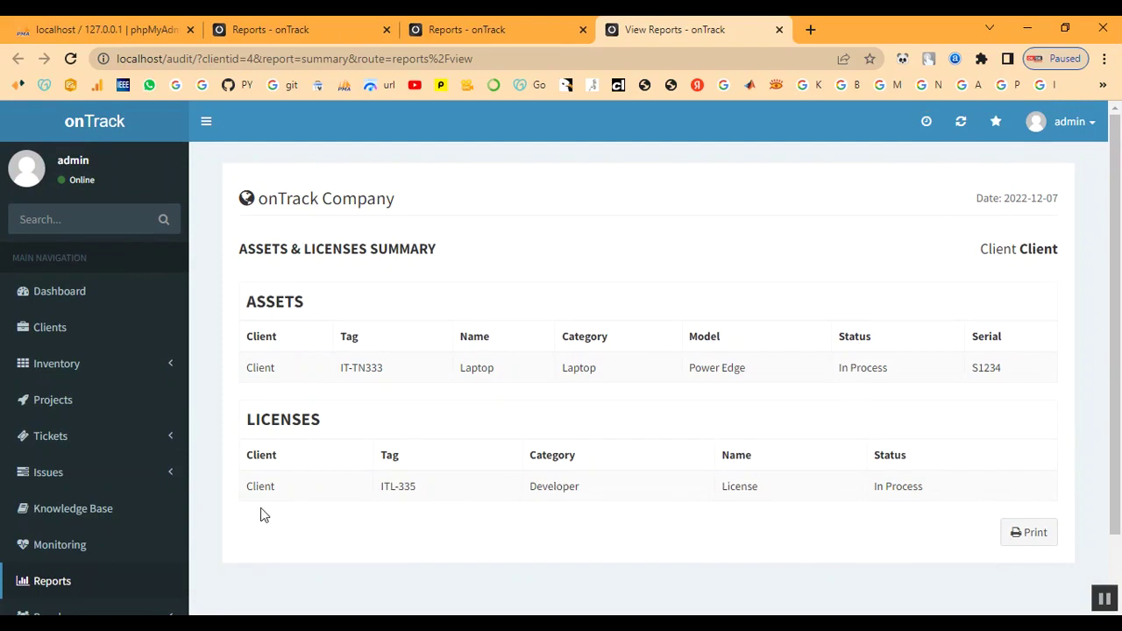
click(88, 586)
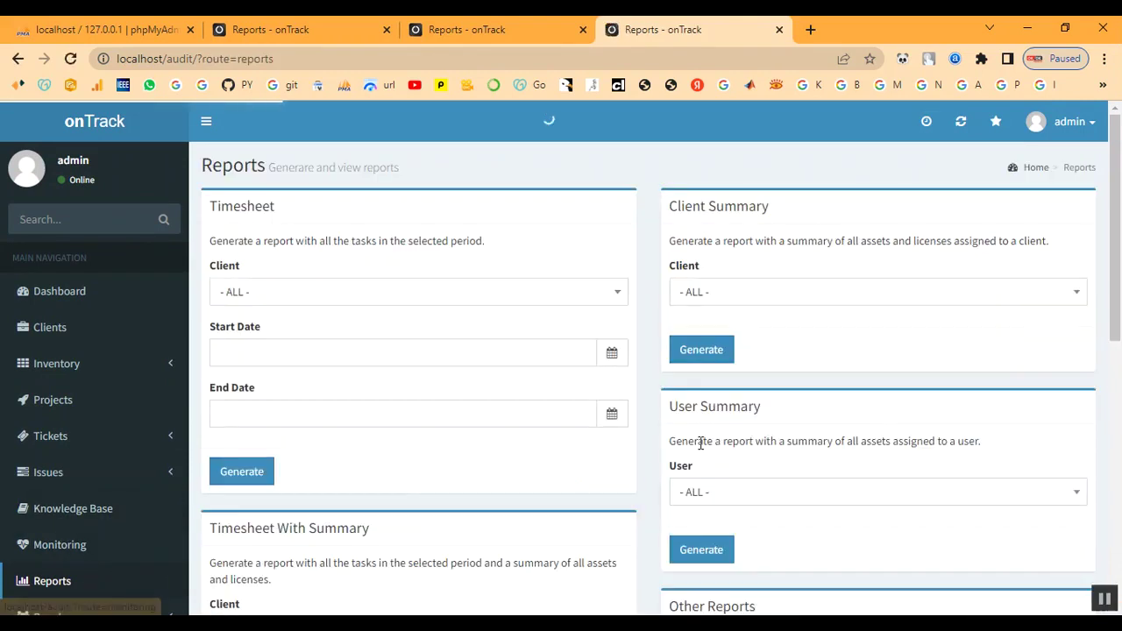
Fill the Timesheet With Summary form for Client with start and end date 2022-12-07
scroll(650, 433, down, 2)
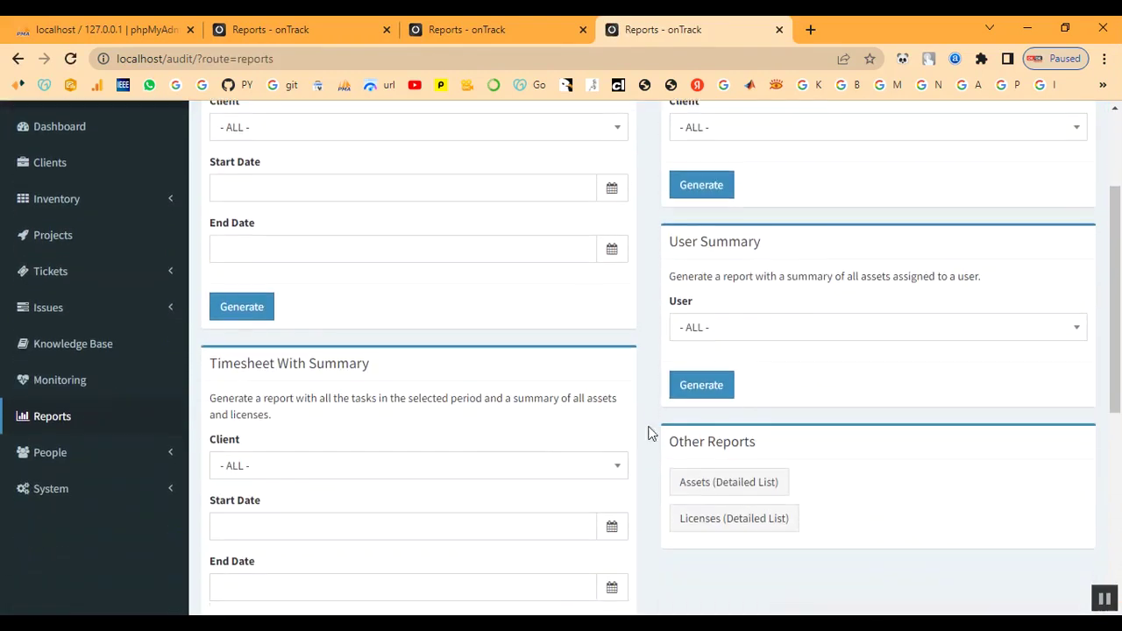
click(329, 469)
click(313, 439)
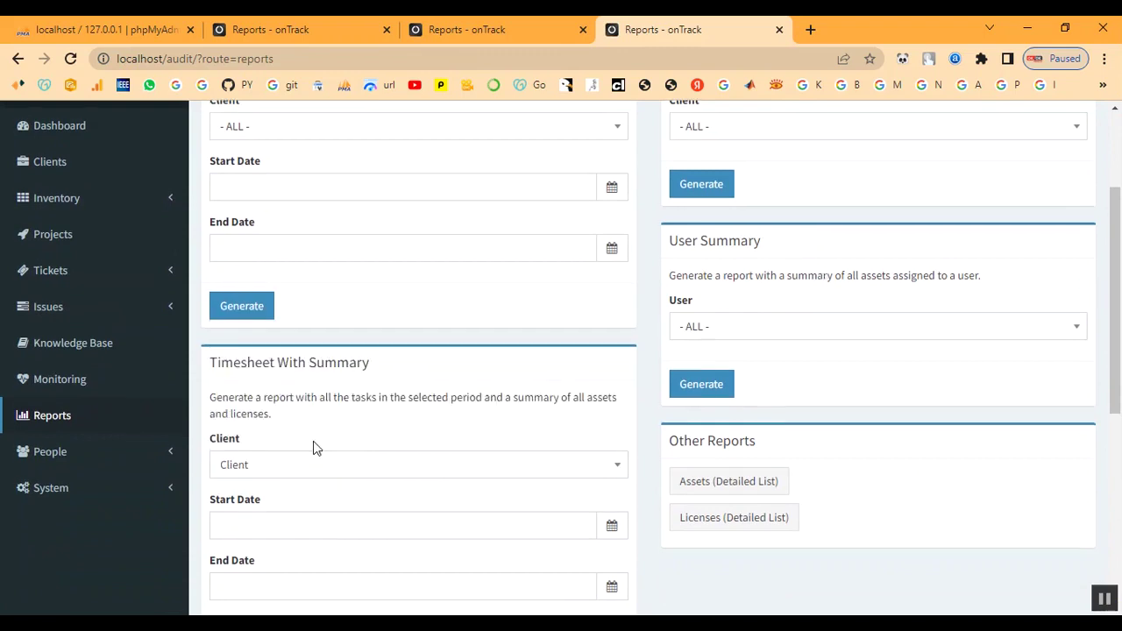
scroll(312, 437, down, 2)
click(297, 362)
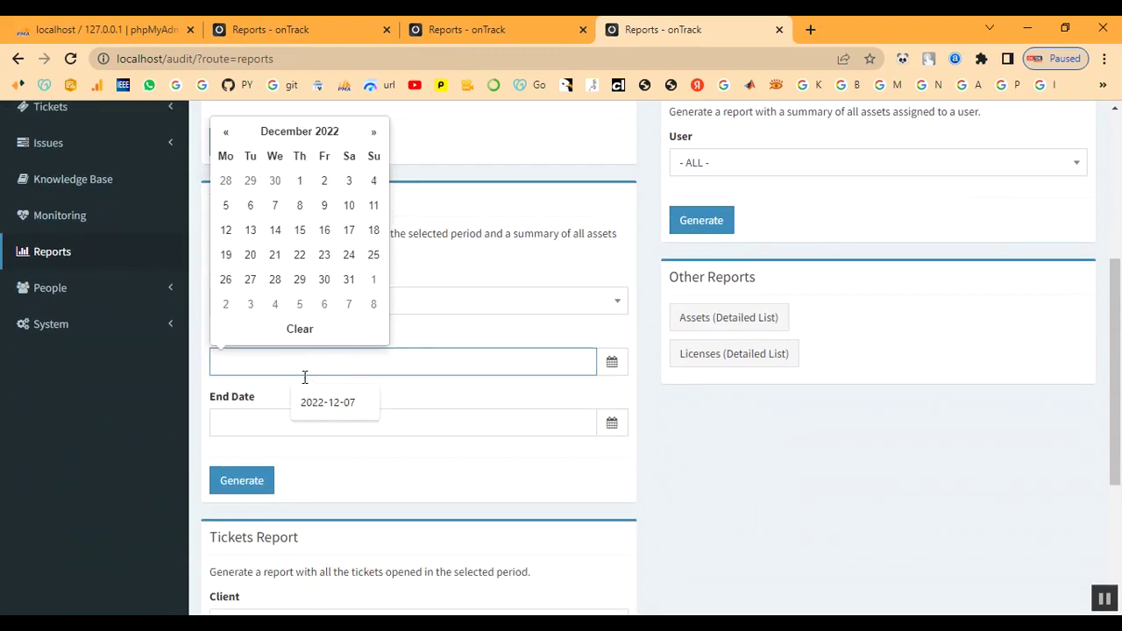
click(321, 402)
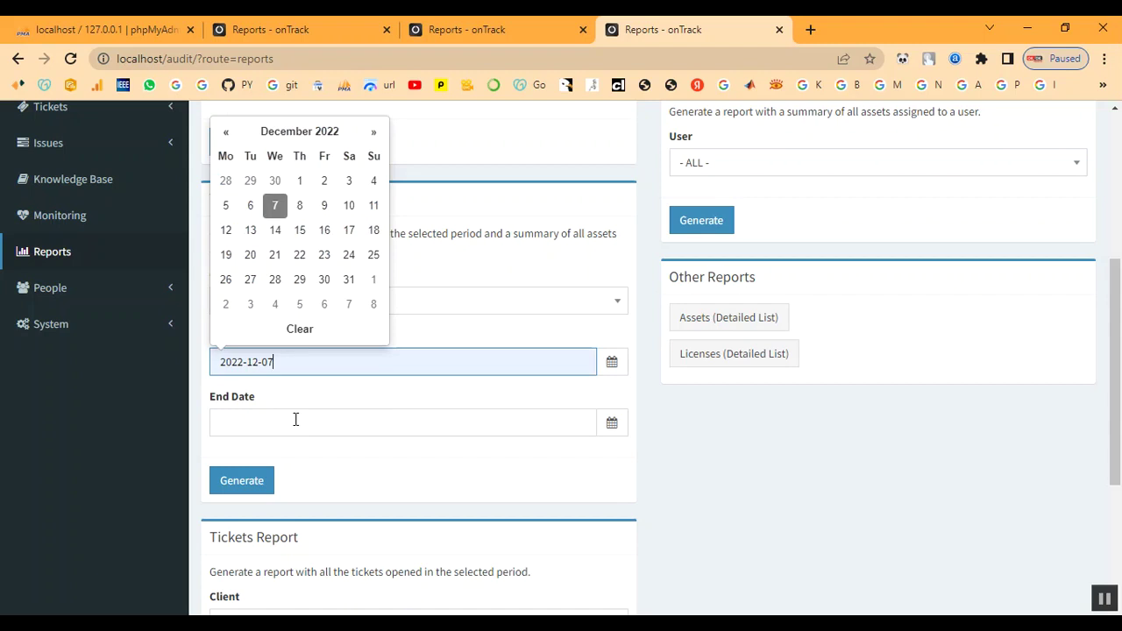
click(295, 420)
click(276, 266)
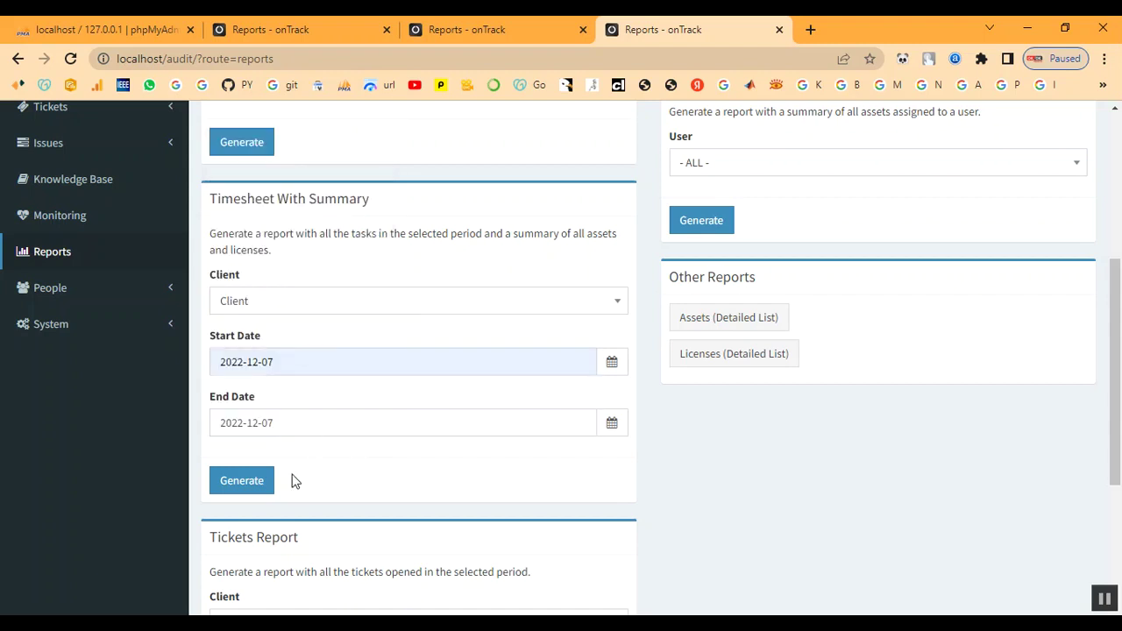
Generate the Timesheet With Summary report and review asset IT-TN333 and license ITL-335
click(250, 484)
scroll(634, 421, down, 4)
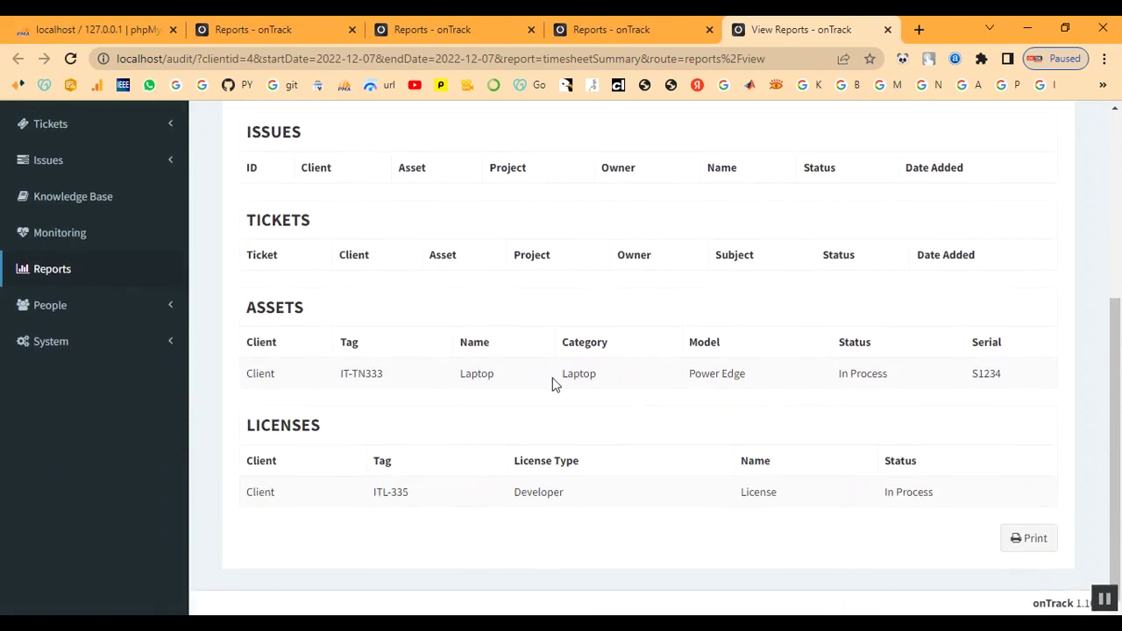
scroll(798, 452, up, 4)
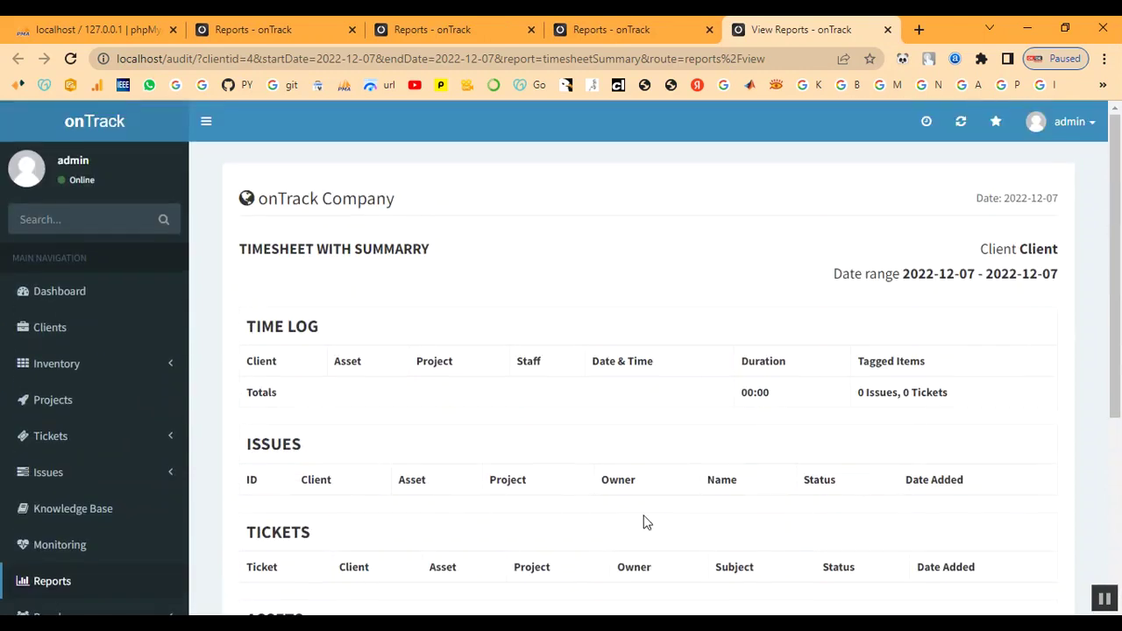
scroll(645, 522, down, 2)
scroll(644, 522, up, 2)
Set up the Tickets Report for client Client from 2022-12-07 to 2022-12-14
click(887, 29)
scroll(719, 333, up, 2)
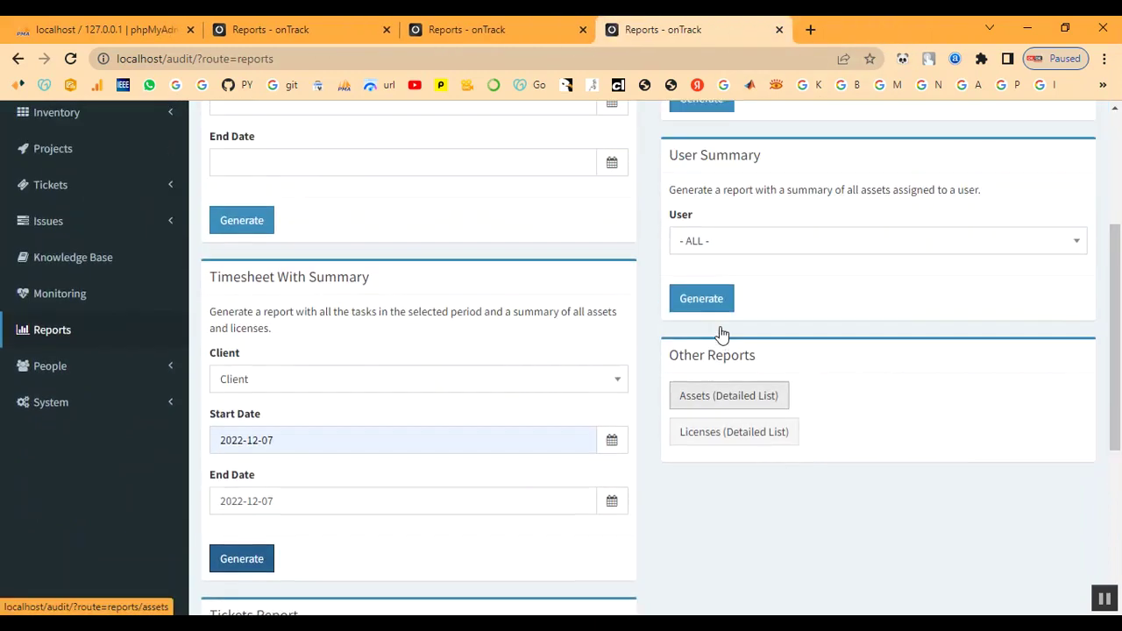
scroll(757, 501, down, 5)
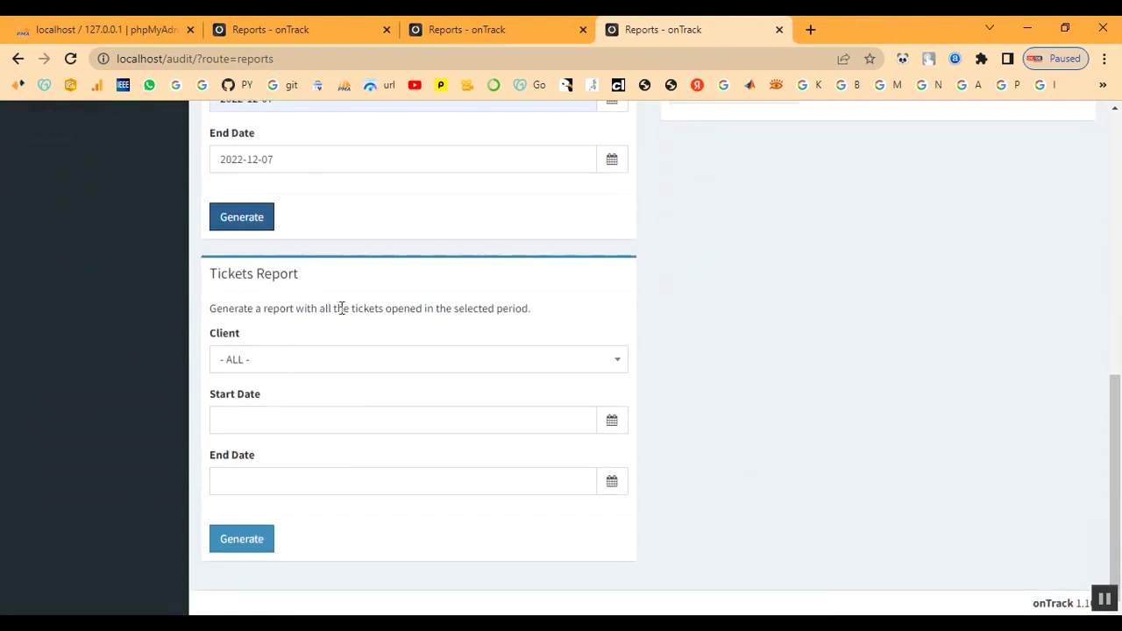
click(342, 369)
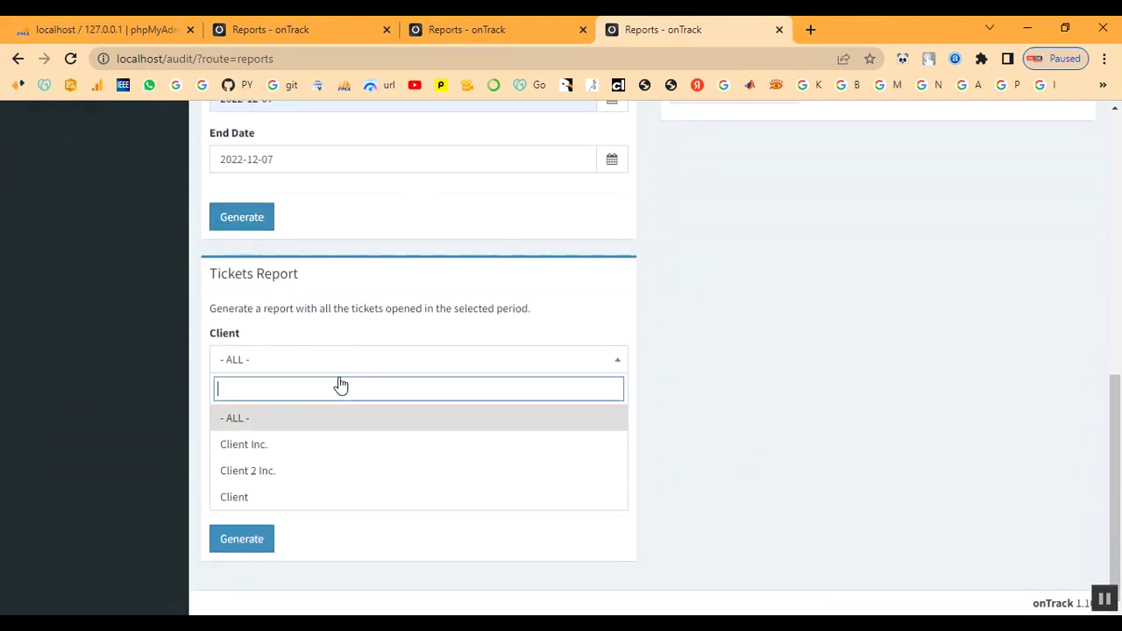
click(321, 496)
click(273, 420)
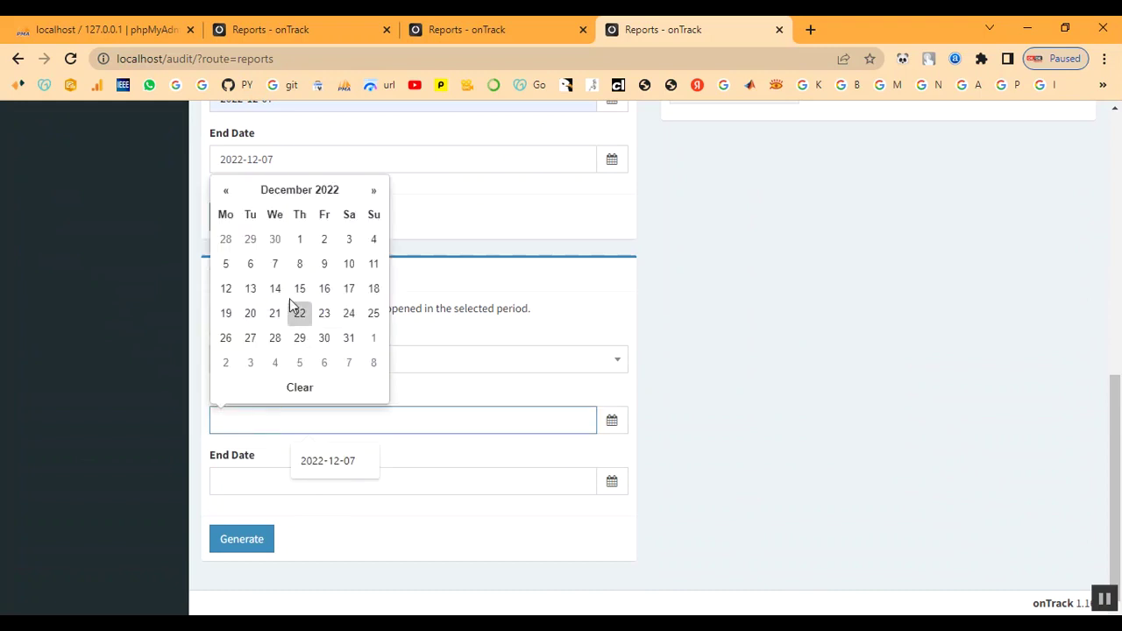
click(275, 263)
click(221, 481)
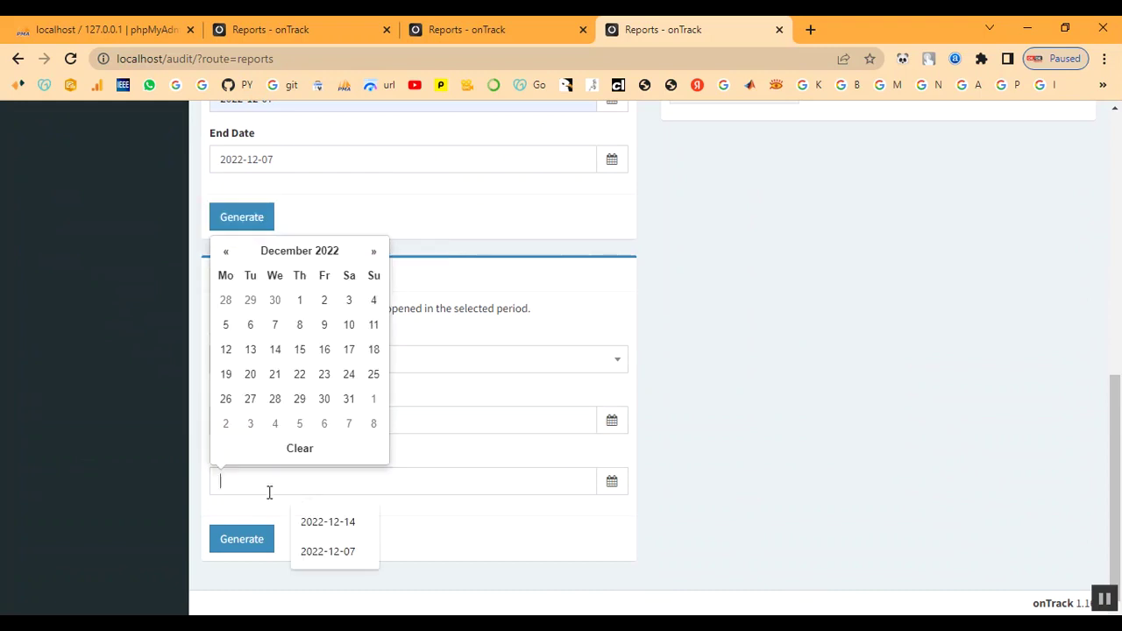
click(273, 351)
Generate the tickets report and check the reopened ticket #972128 row
click(238, 547)
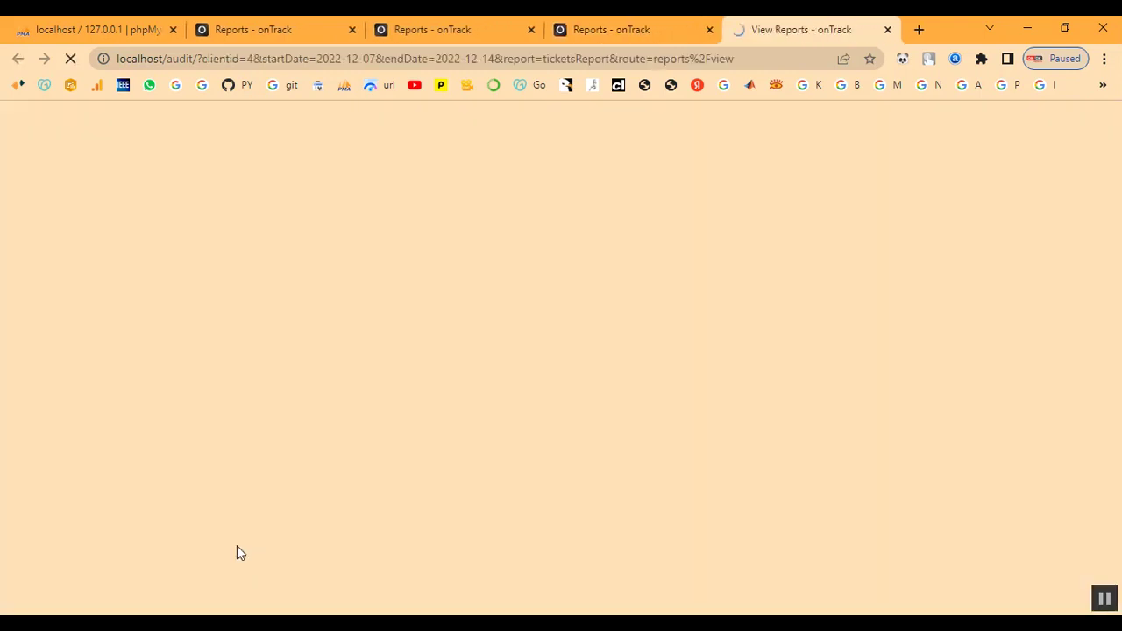
scroll(579, 500, down, 1)
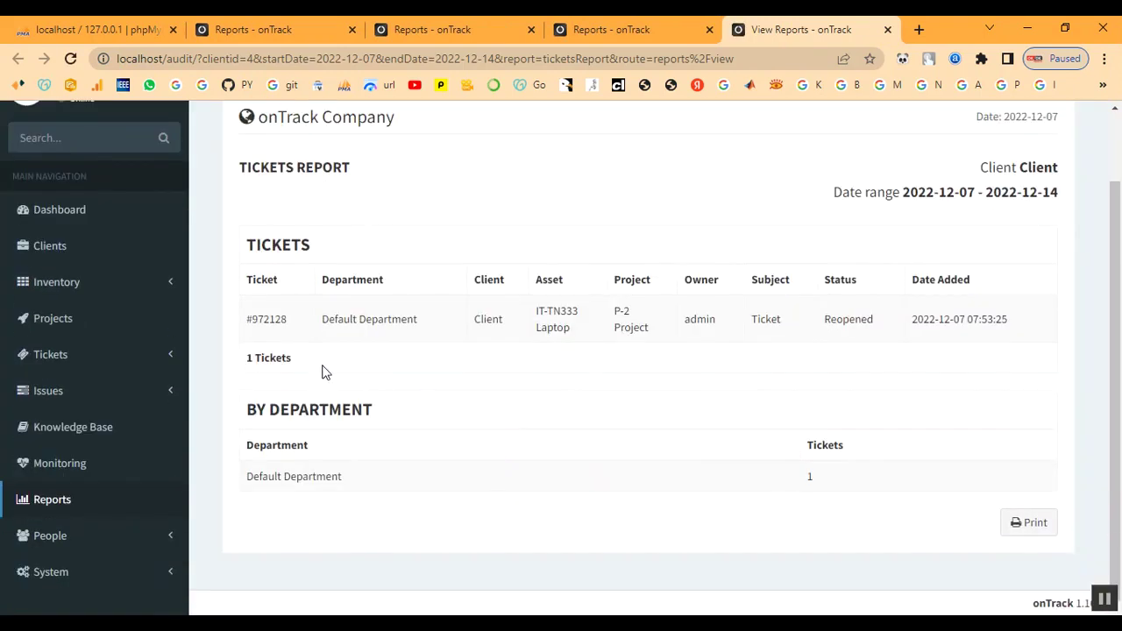
drag(252, 322, 679, 425)
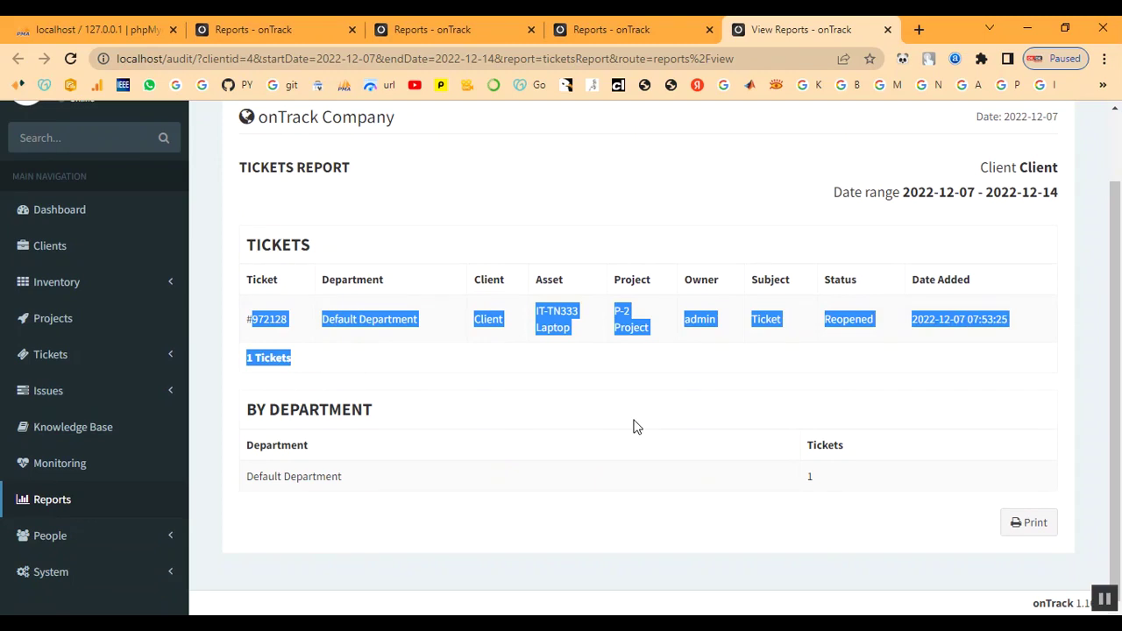
click(636, 427)
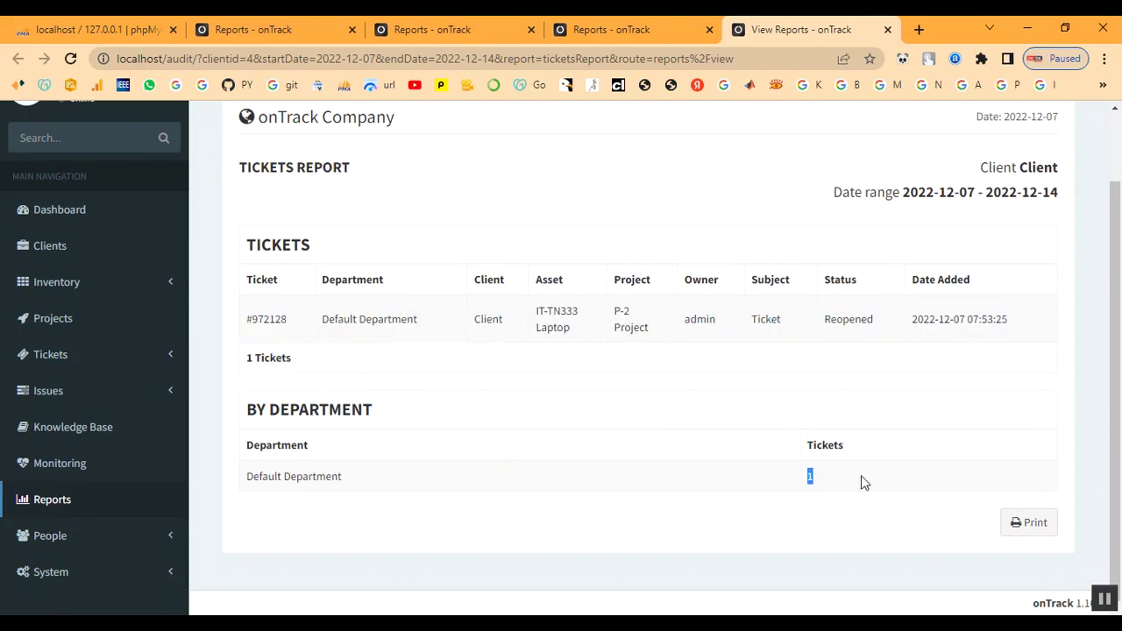
scroll(548, 478, up, 1)
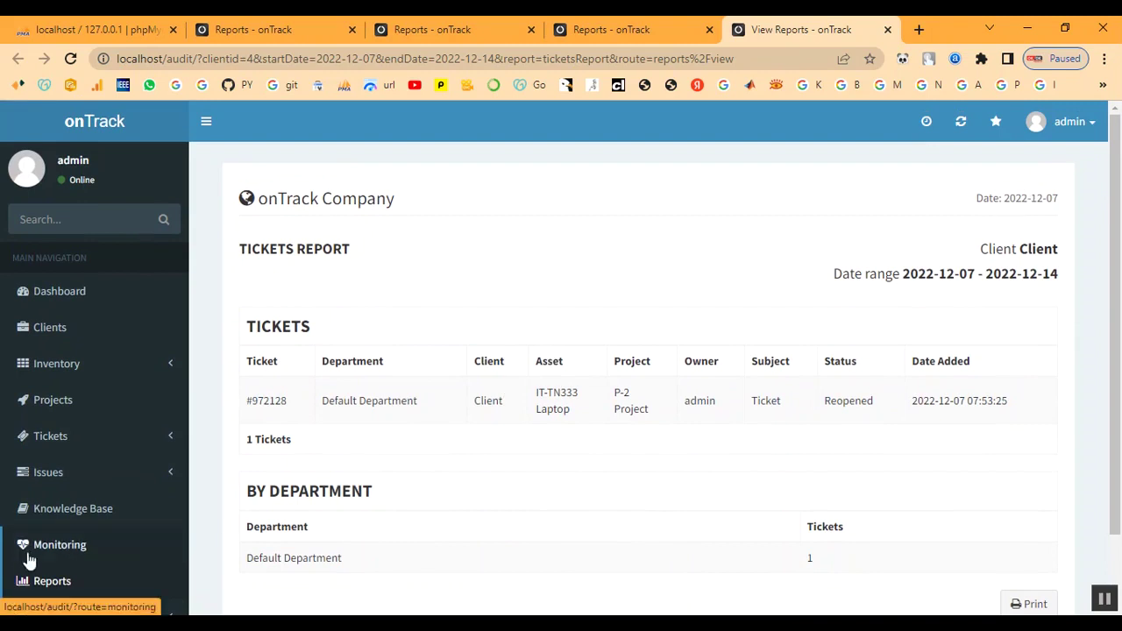
From the Assets detailed list, open the Client owning laptop IT-TN333 and view its summary
click(888, 29)
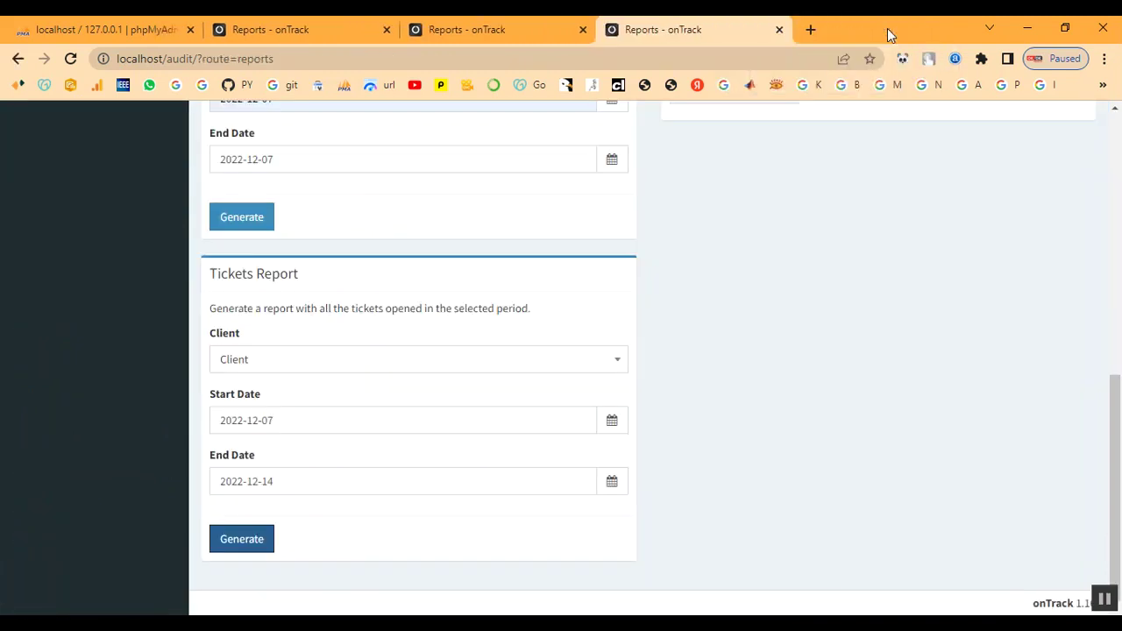
scroll(564, 368, up, 3)
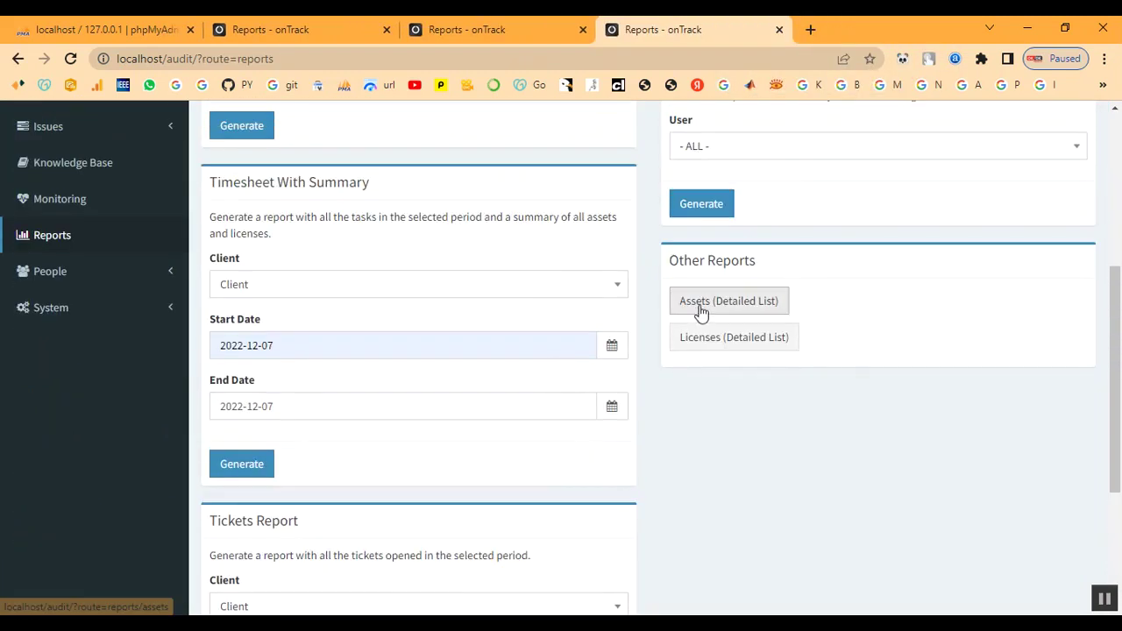
click(704, 314)
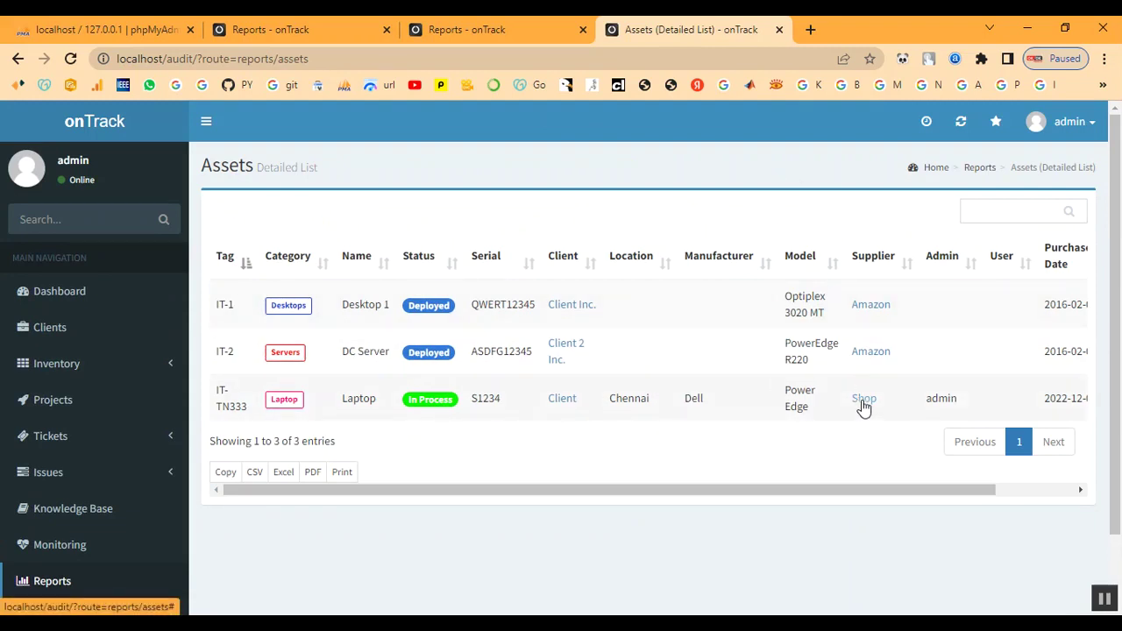
click(565, 402)
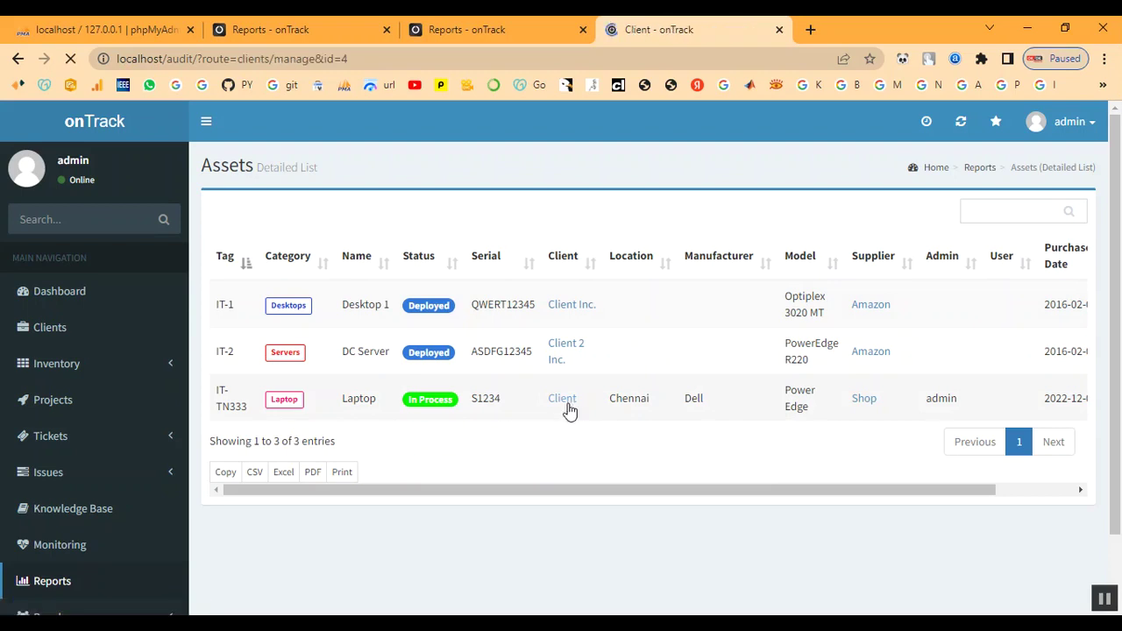
scroll(769, 506, down, 1)
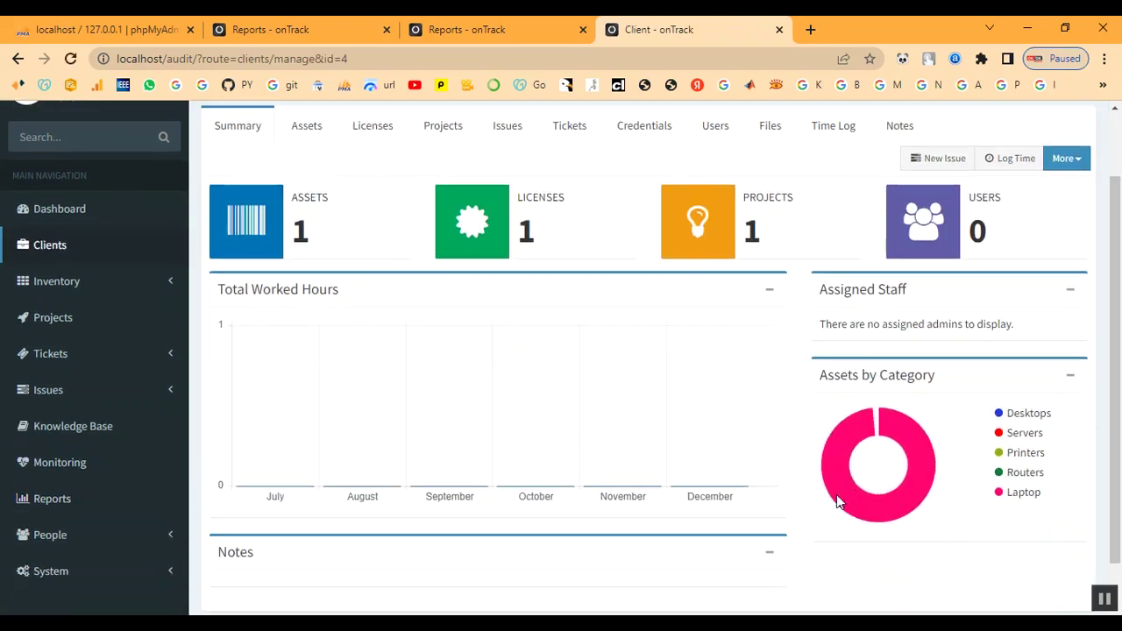
mouse_move(890, 428)
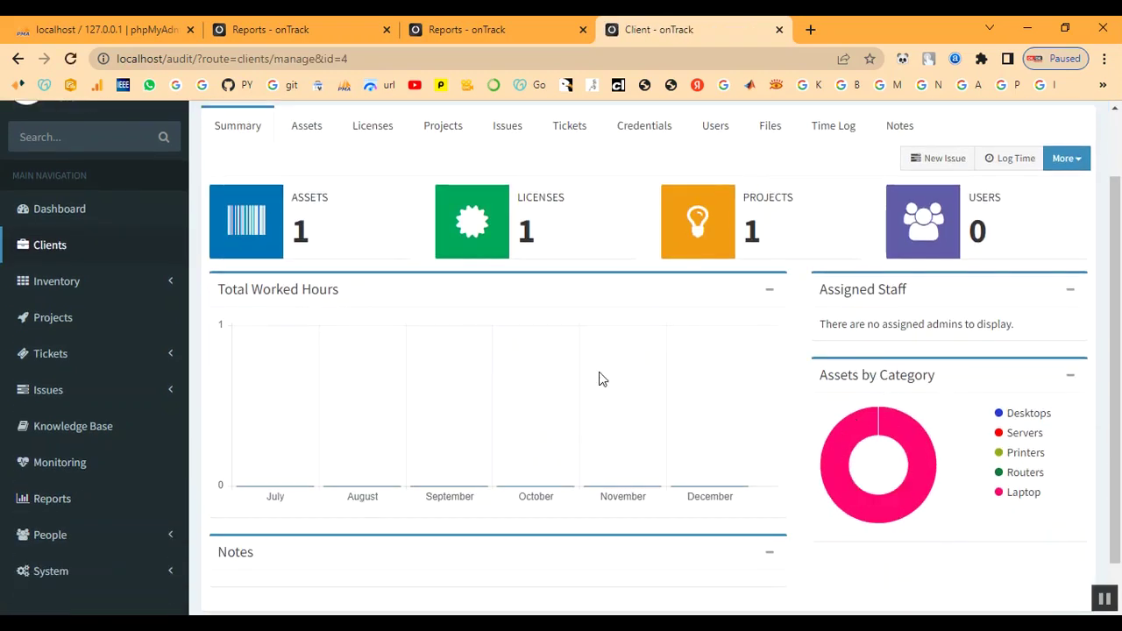
scroll(599, 378, up, 1)
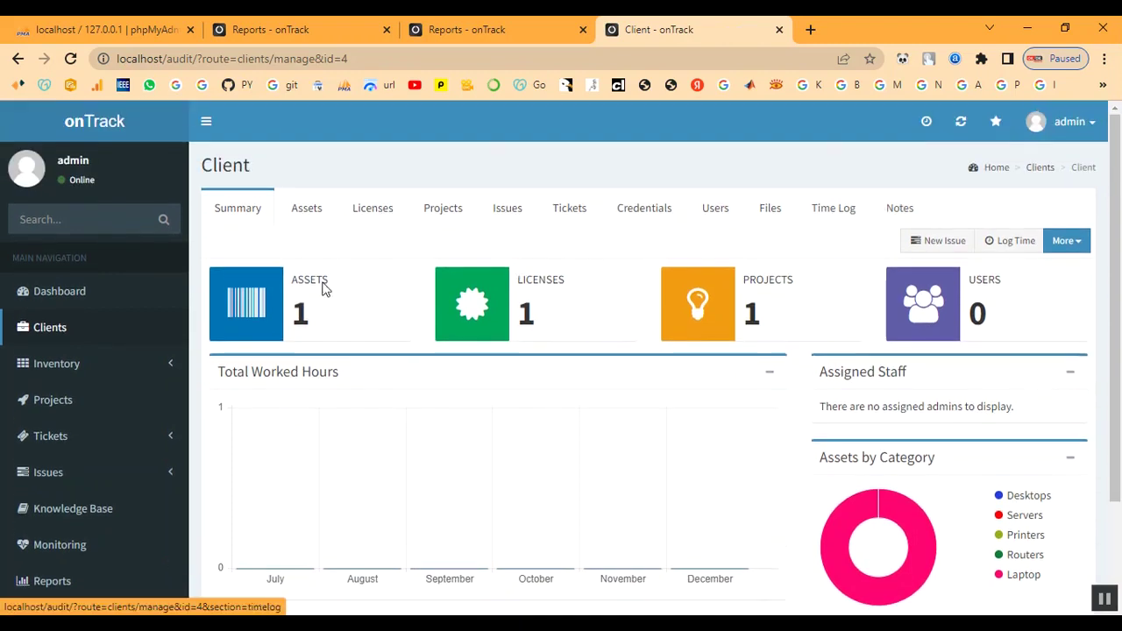
Review the Dashboard's 3 assets, 5 licenses, 2 projects, 3 clients and reopened ticket #972128
click(51, 298)
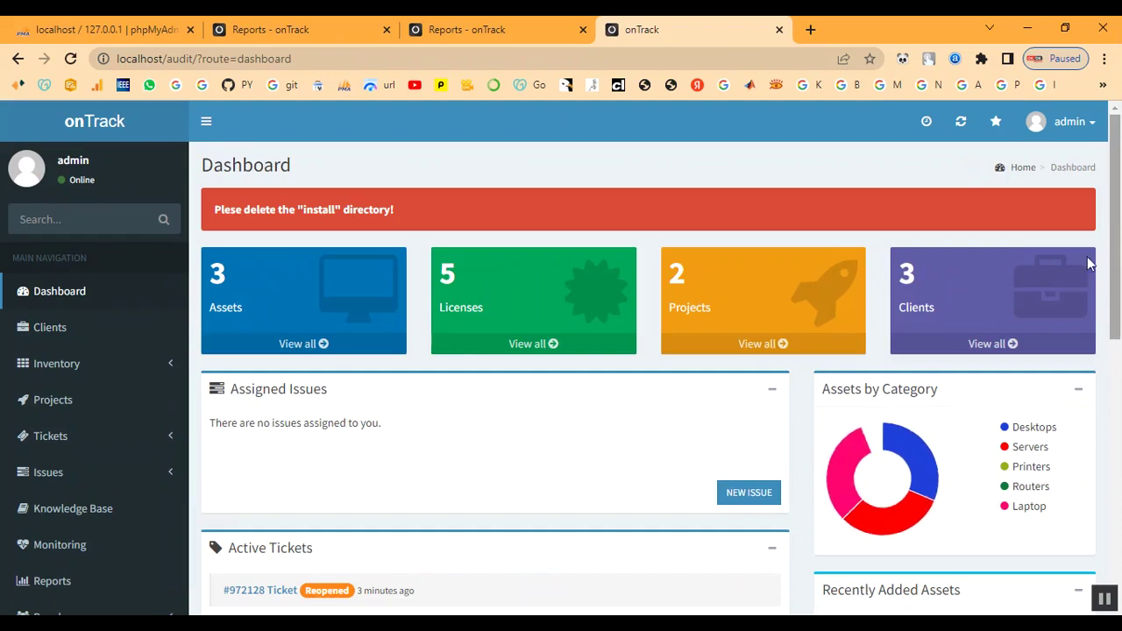
mouse_move(852, 474)
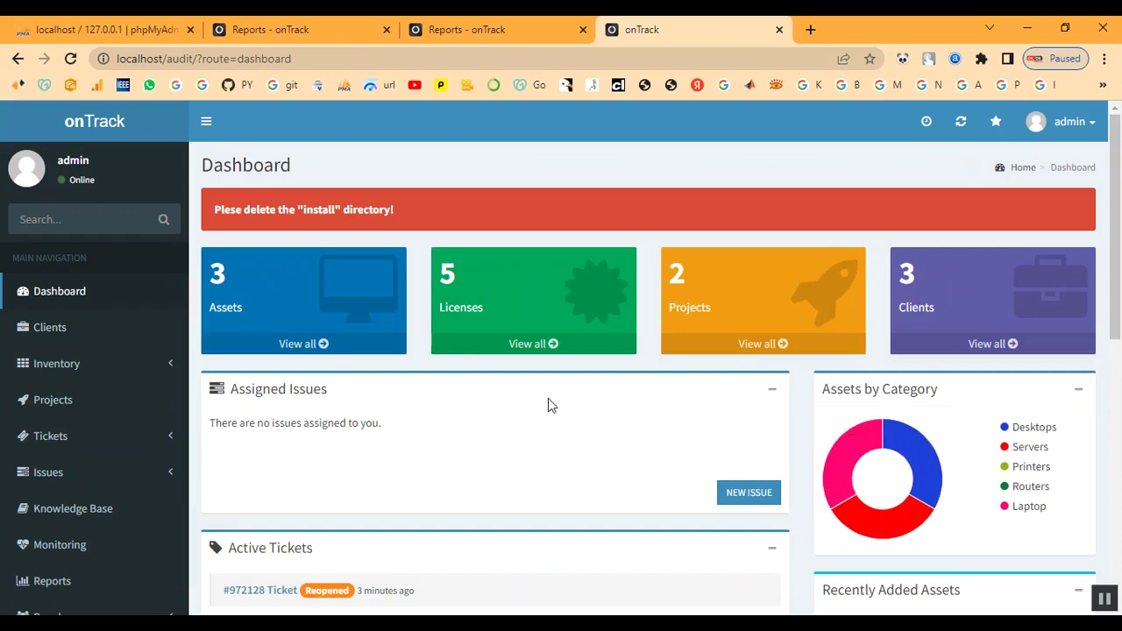
scroll(548, 405, down, 4)
scroll(345, 384, up, 1)
scroll(413, 365, up, 1)
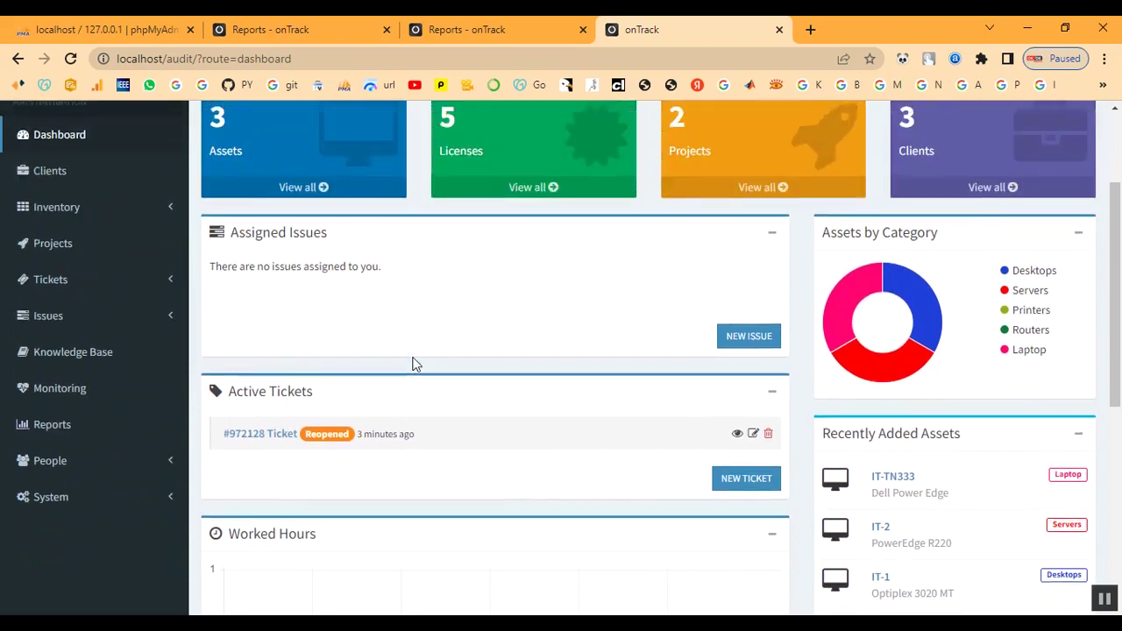
scroll(413, 365, down, 5)
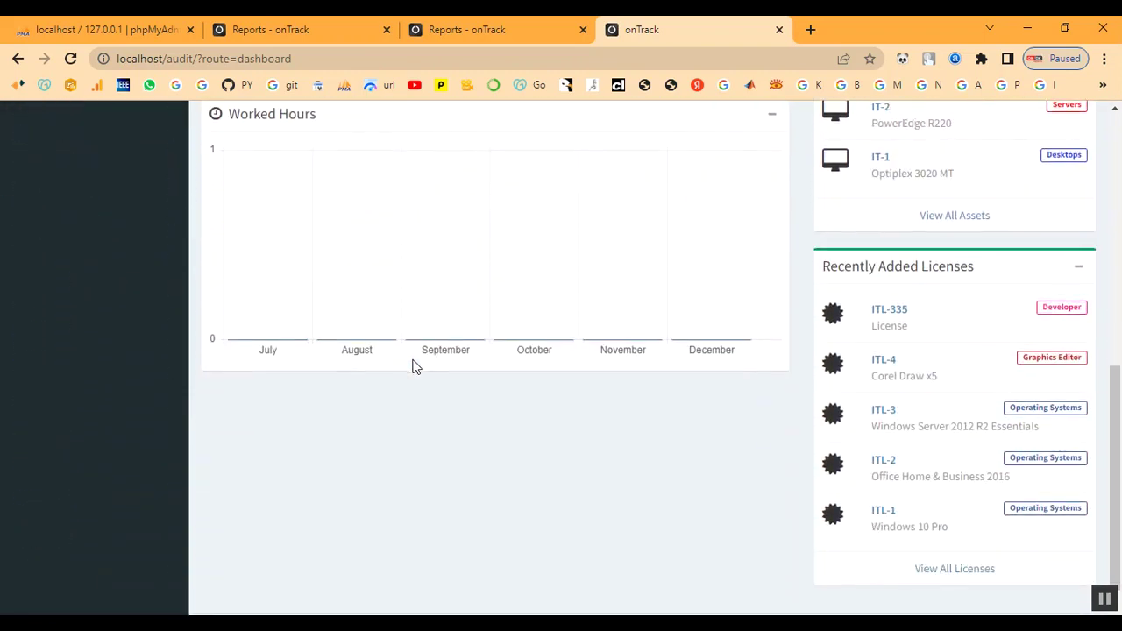
scroll(969, 578, up, 2)
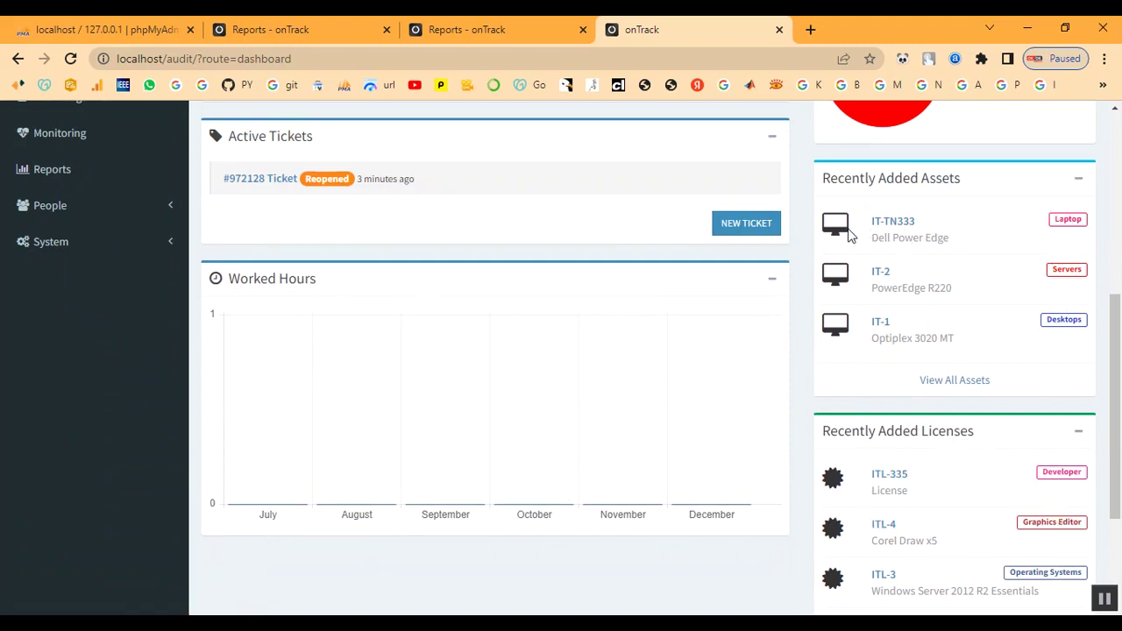
scroll(693, 364, up, 5)
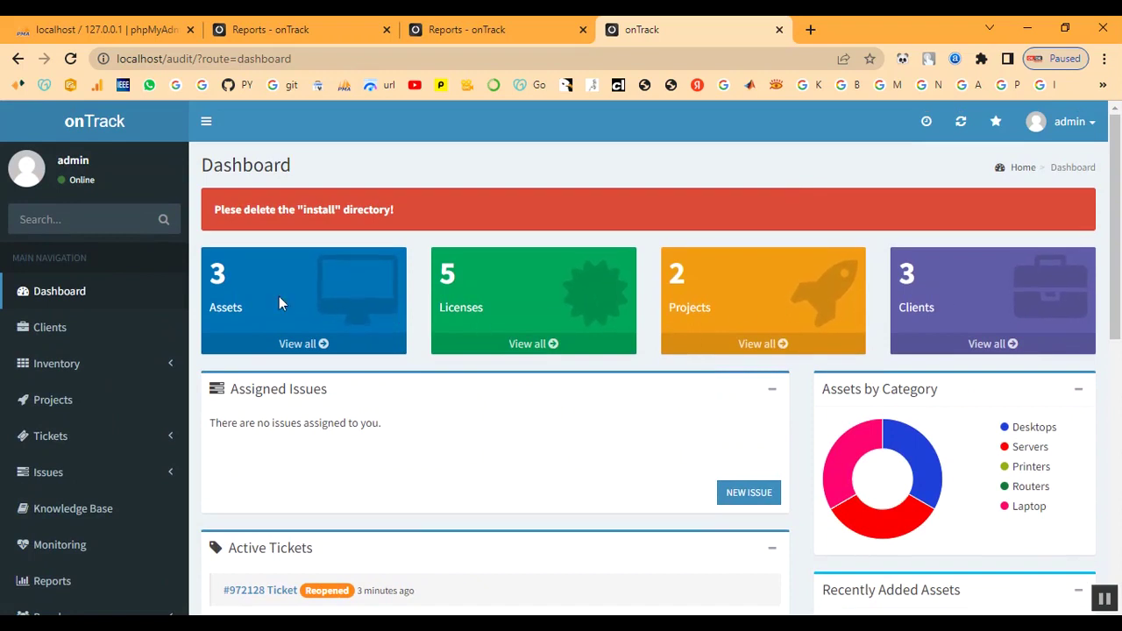
scroll(325, 377, down, 2)
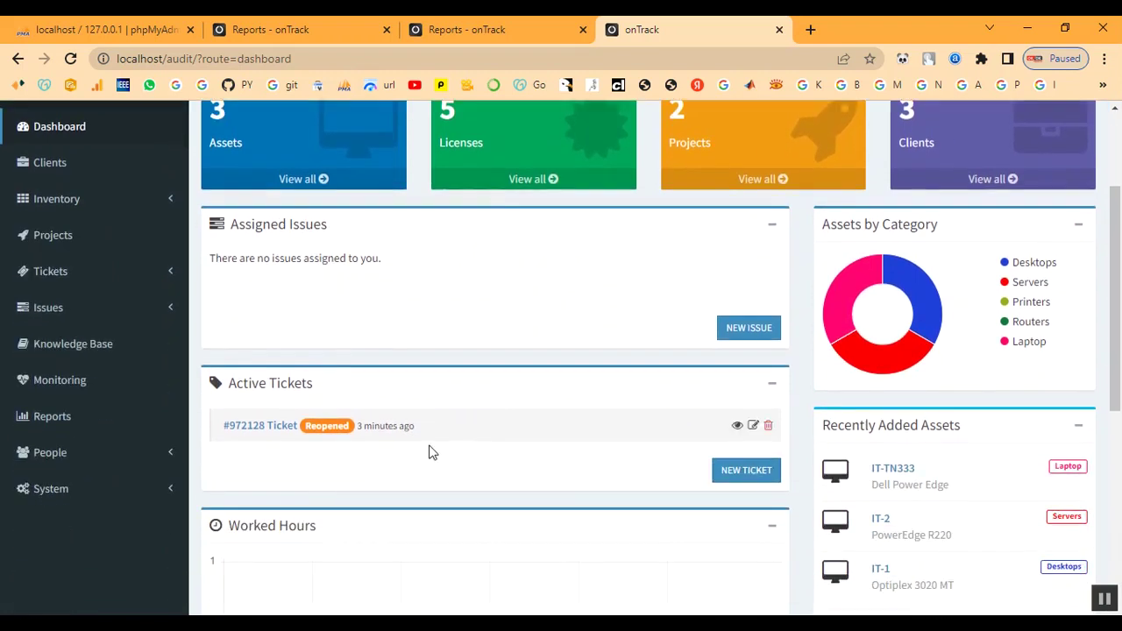